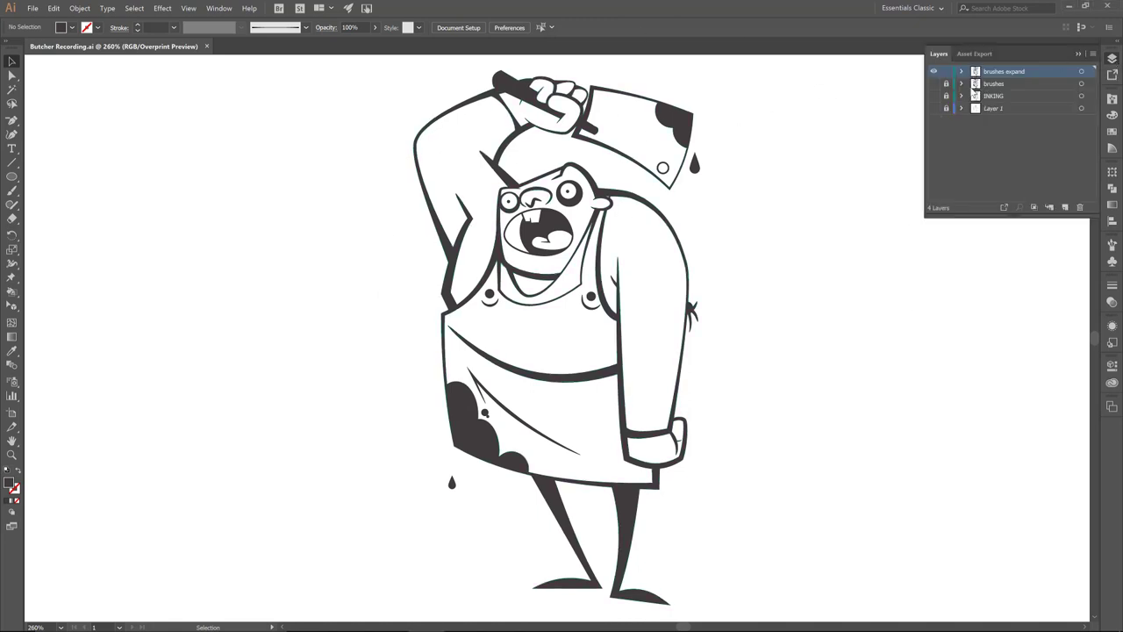
Duplicate the "brushes expand" layer and lock the copy
{"action": "left_click", "coordinate": [1094, 54]}
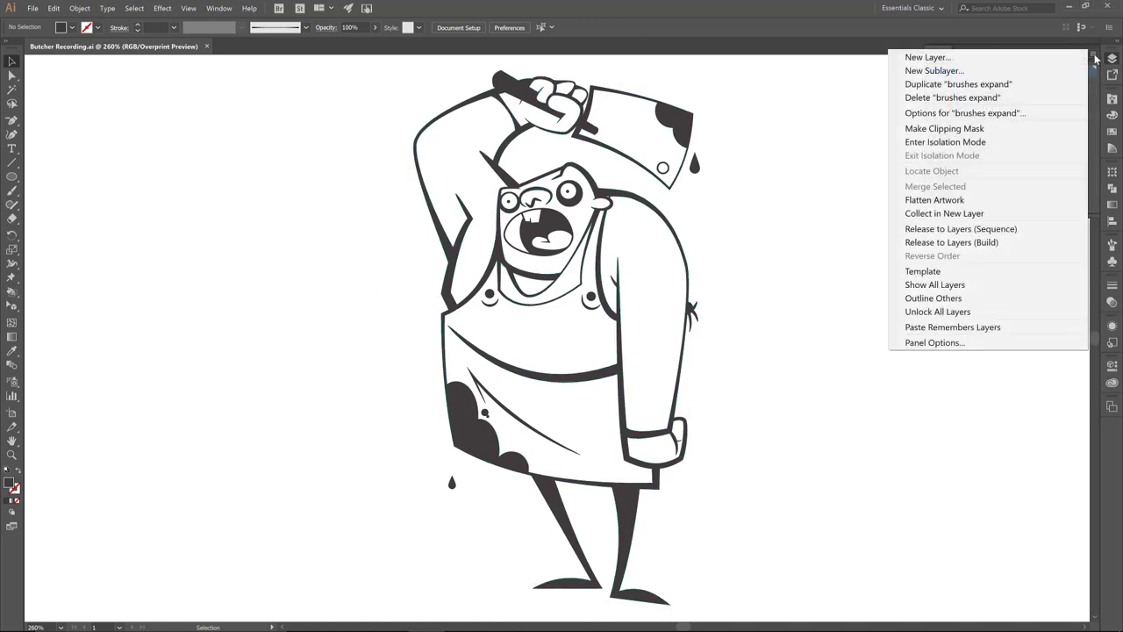
{"action": "left_click", "coordinate": [975, 90]}
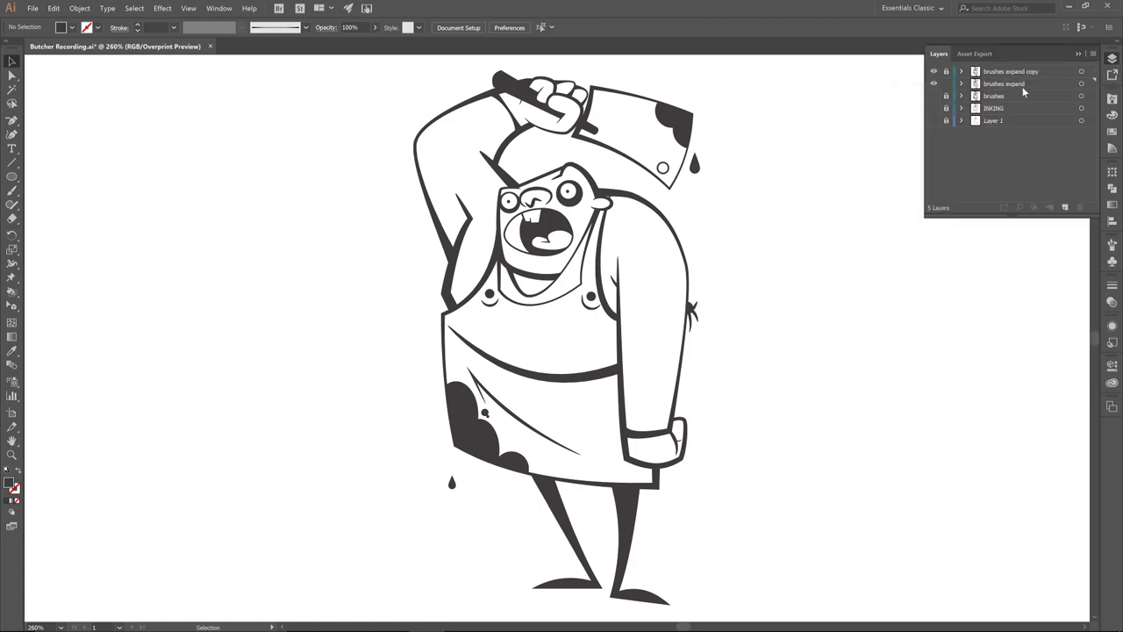
{"action": "left_click", "coordinate": [1082, 83]}
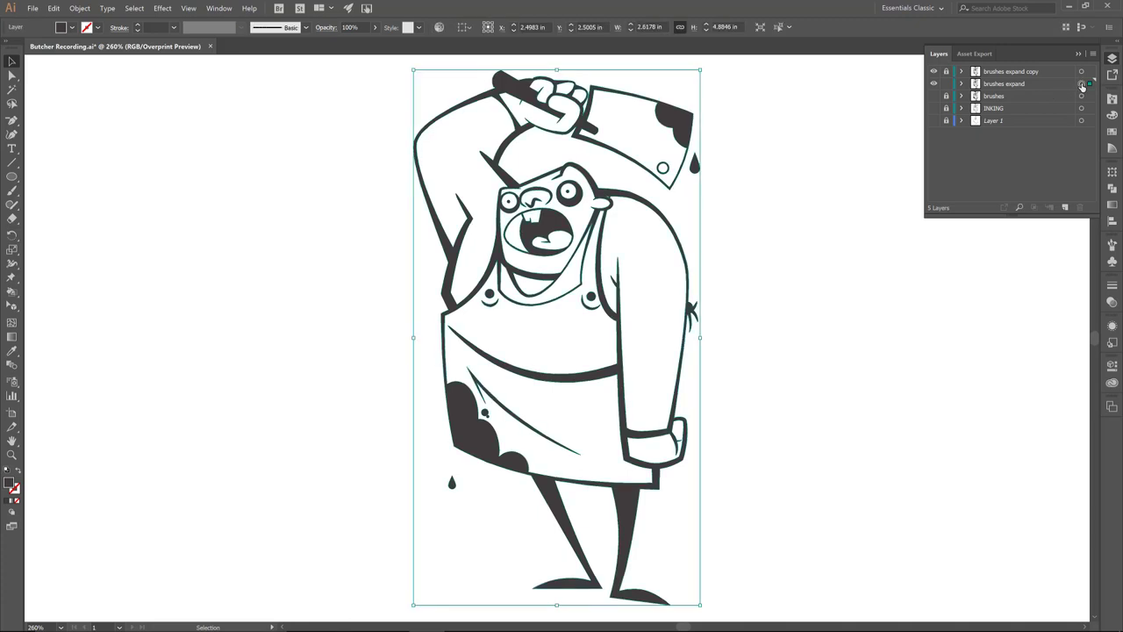
{"action": "left_click", "coordinate": [363, 102]}
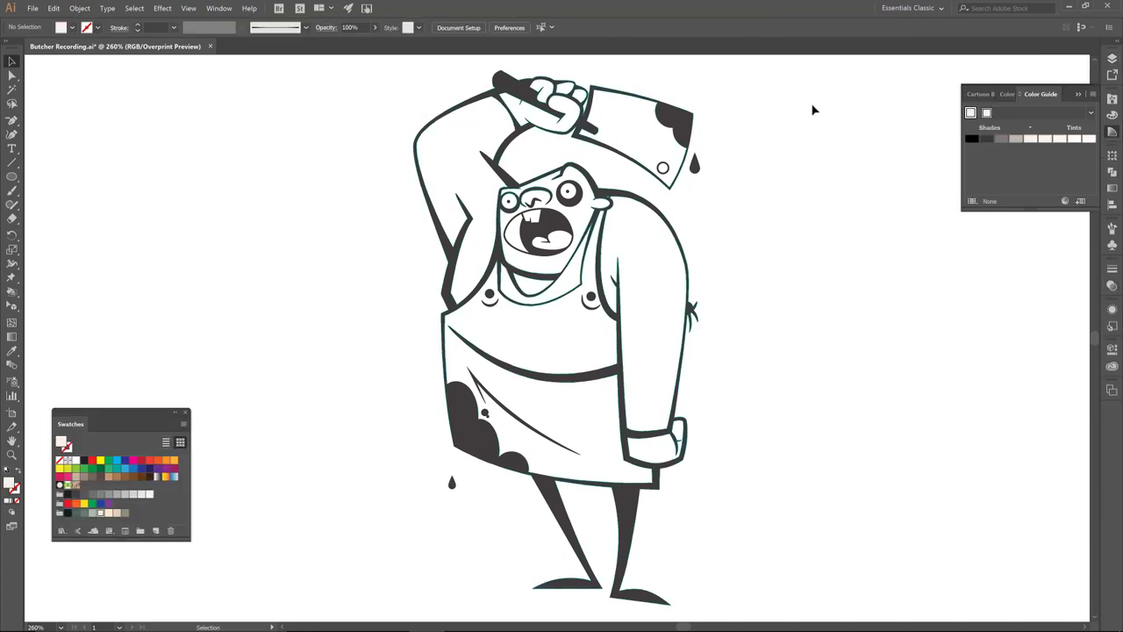
With "brushes expand" locked and hidden, recolor the line art on the "brushes expand copy" layer in the near-black green swatch and relock that layer
{"action": "left_click", "coordinate": [1113, 59]}
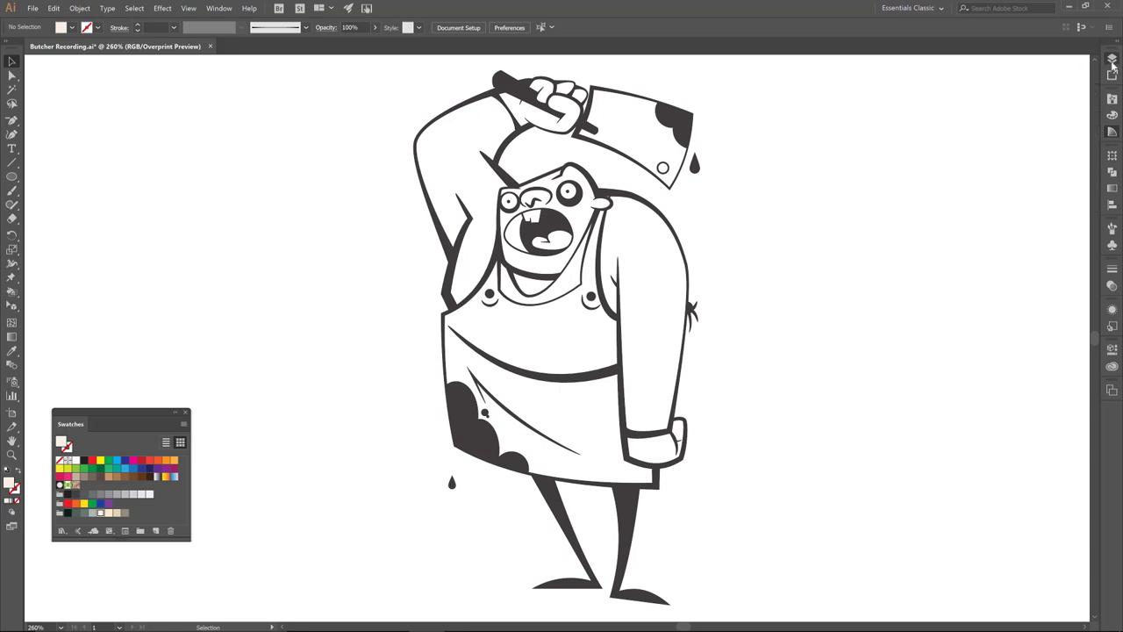
{"action": "left_click", "coordinate": [1112, 62]}
{"action": "left_click_drag", "start_coordinate": [947, 84], "coordinate": [946, 72]}
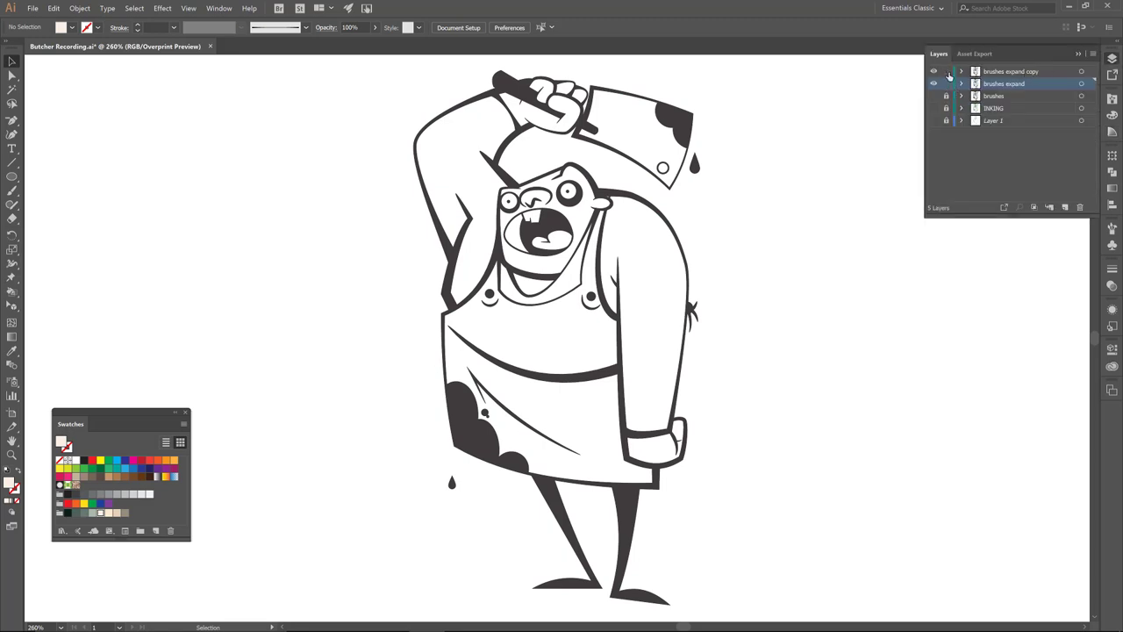
{"action": "left_click", "coordinate": [1081, 72]}
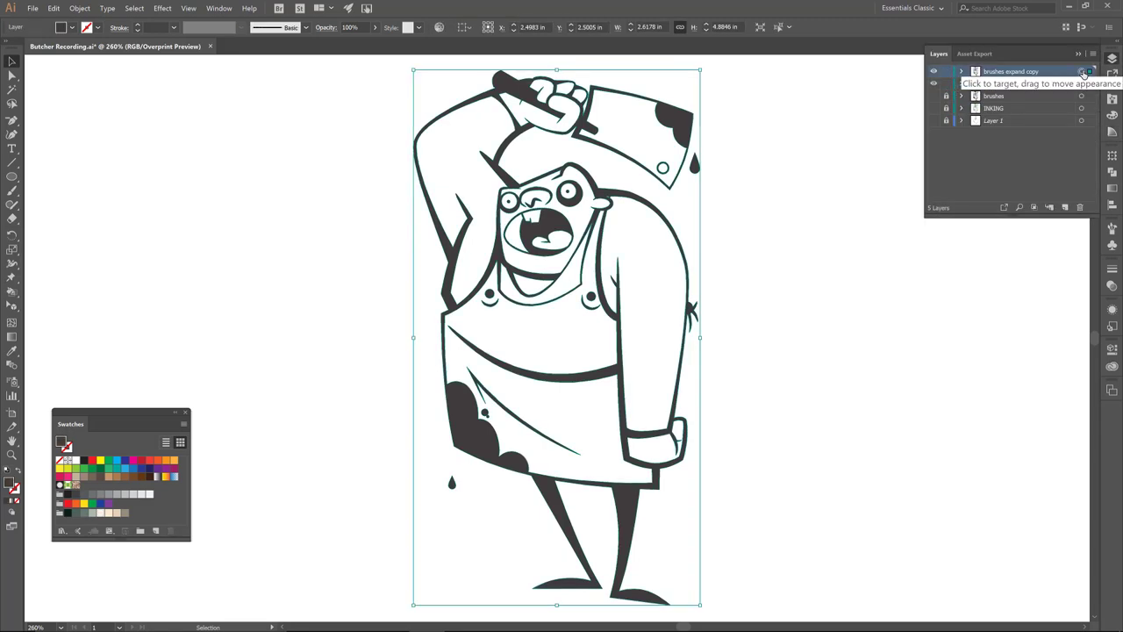
{"action": "left_click", "coordinate": [946, 83]}
{"action": "left_click", "coordinate": [933, 83]}
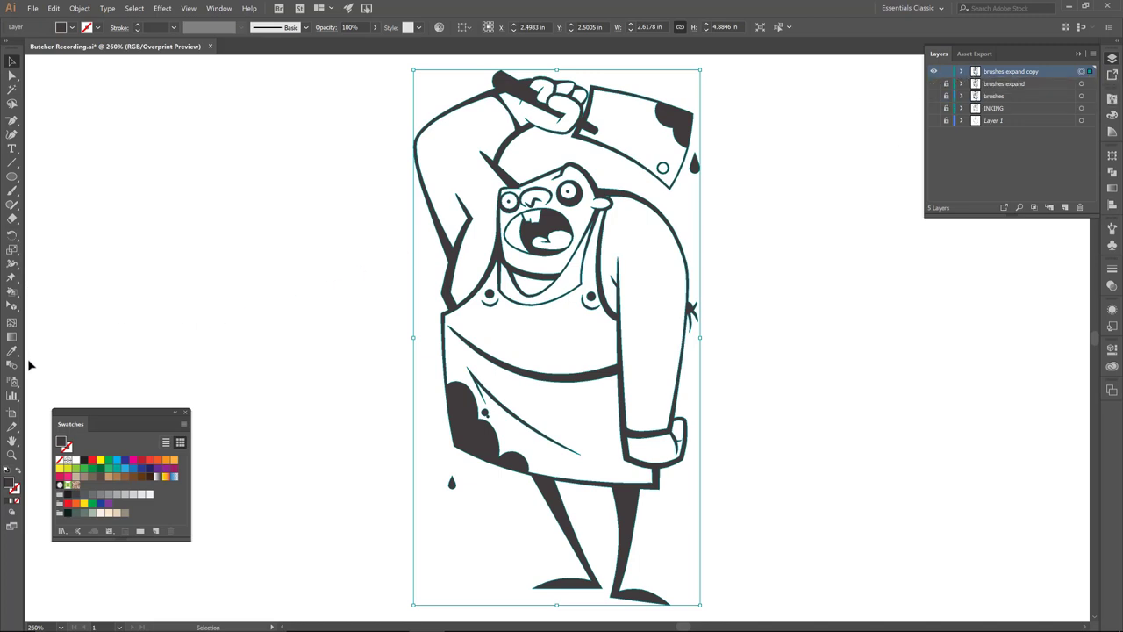
{"action": "left_click", "coordinate": [68, 515]}
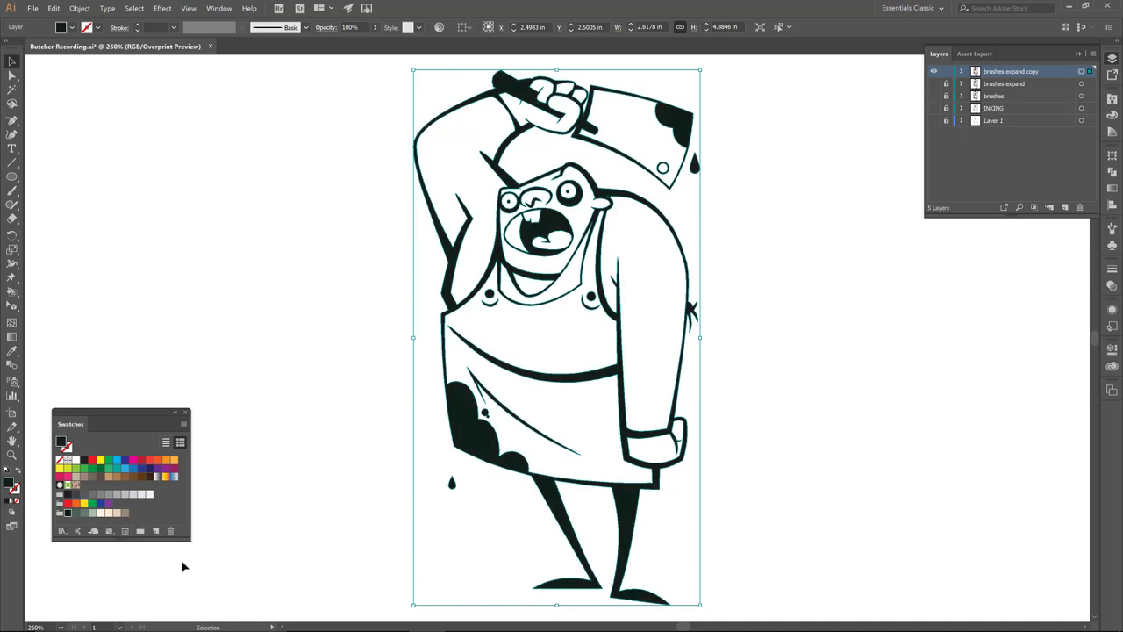
{"action": "left_click", "coordinate": [946, 72]}
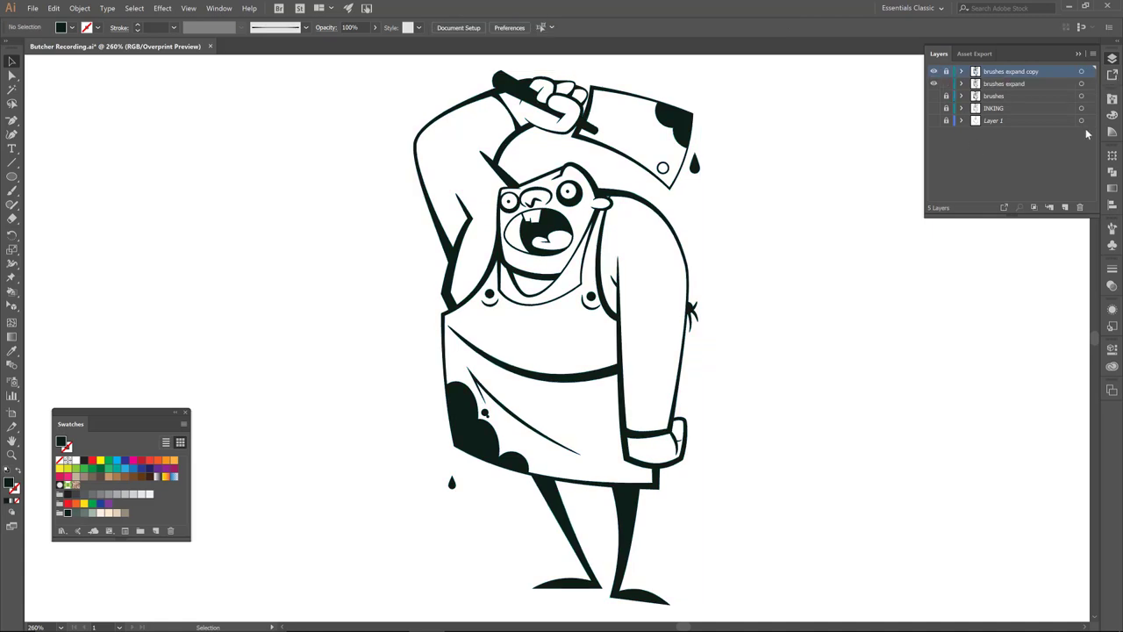
Convert all the artwork on the "brushes expand" layer into a Live Paint group
{"action": "left_click", "coordinate": [1034, 84]}
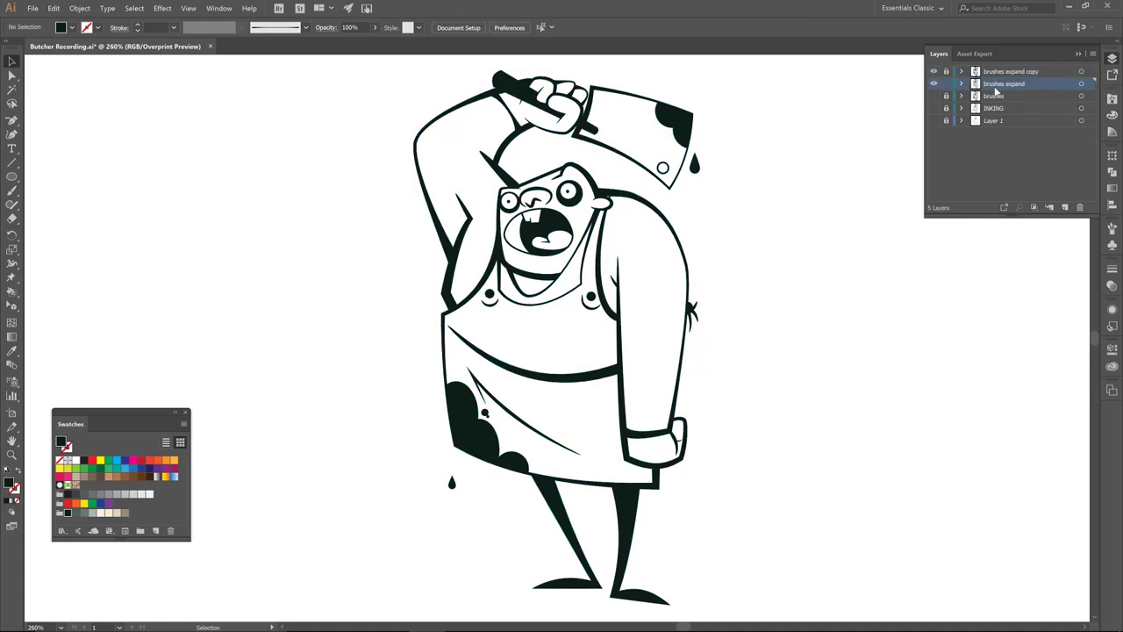
{"action": "left_click", "coordinate": [1083, 84]}
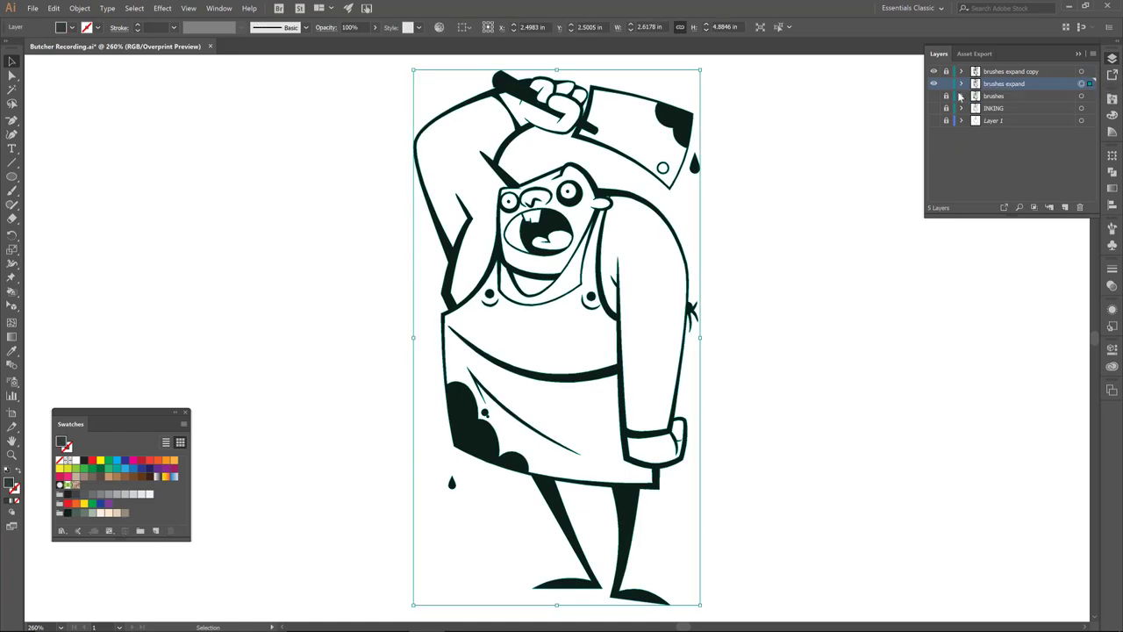
{"action": "left_click", "coordinate": [933, 85]}
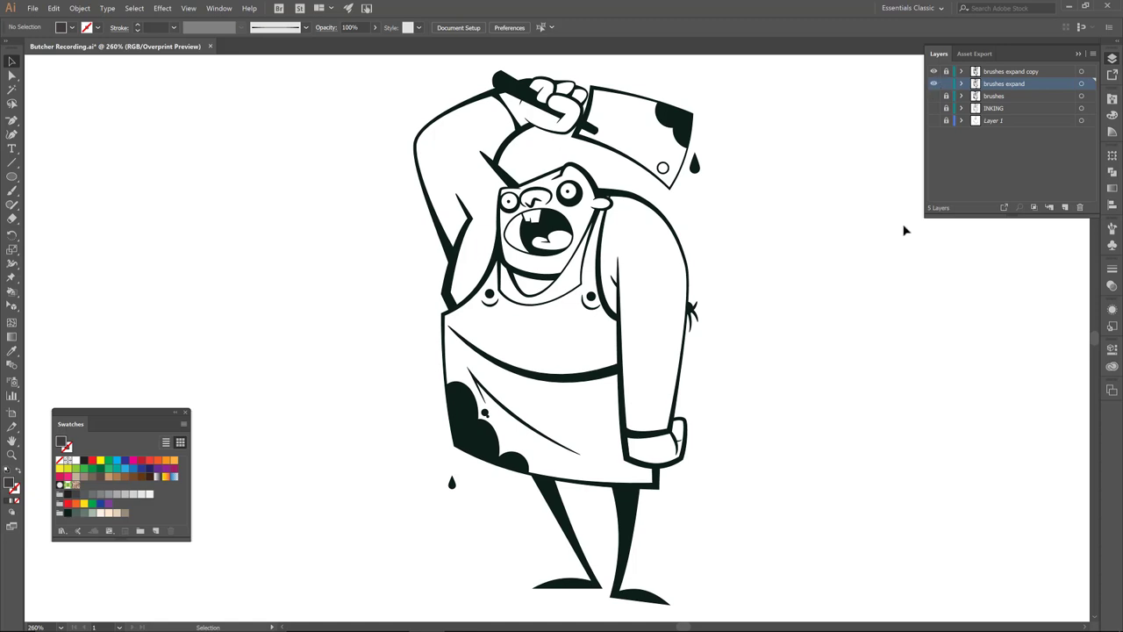
{"action": "left_click", "coordinate": [1080, 85]}
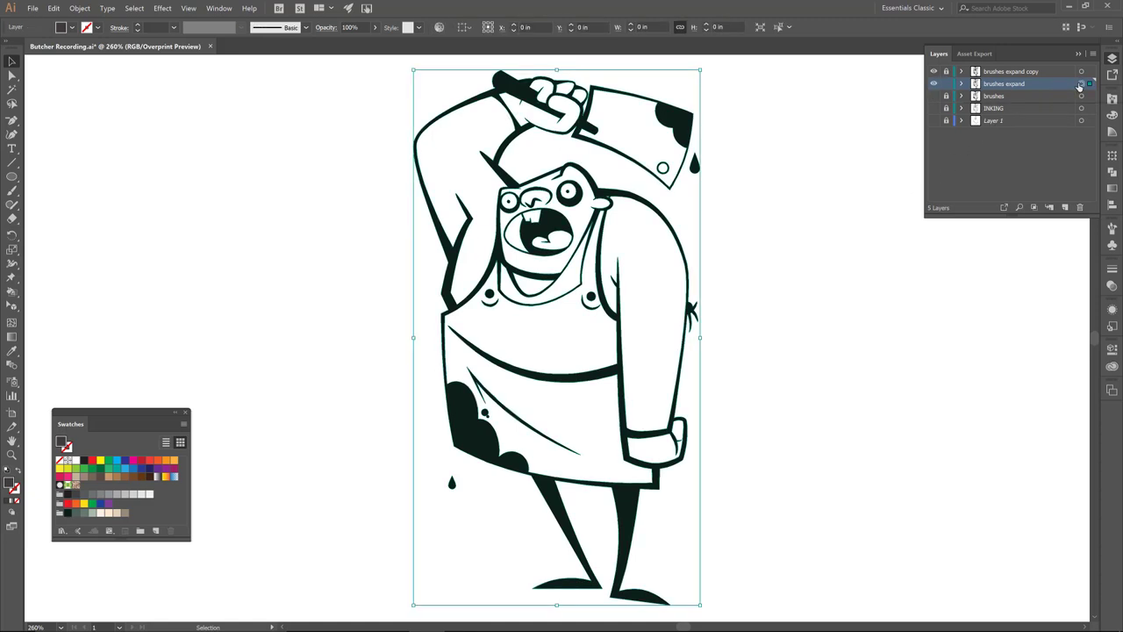
{"action": "left_click", "coordinate": [80, 9]}
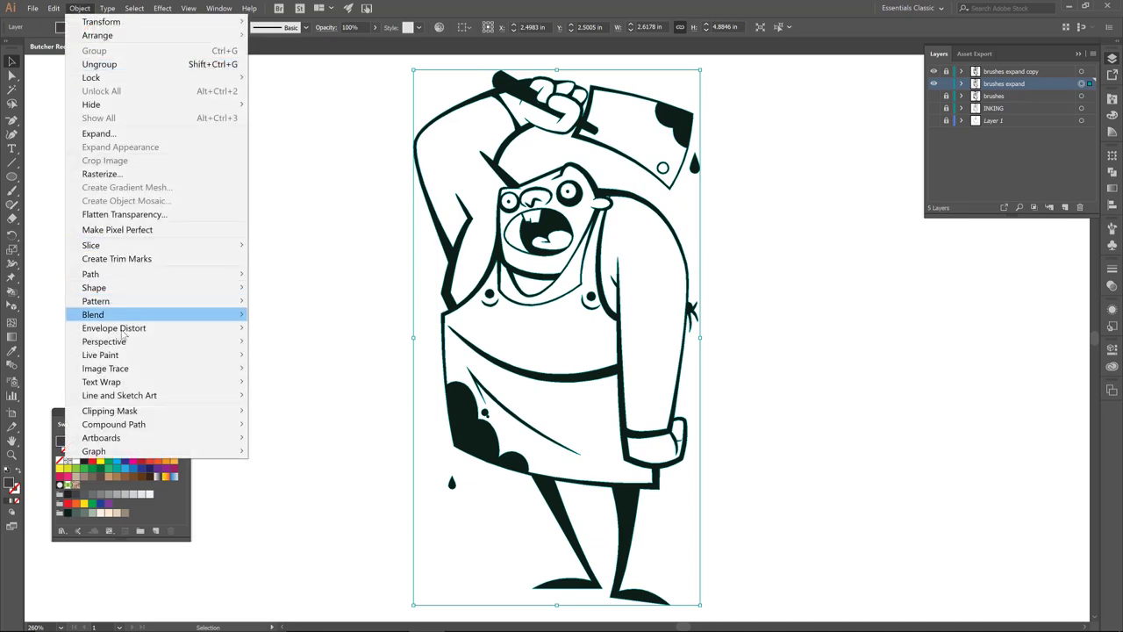
{"action": "mouse_move", "coordinate": [123, 341]}
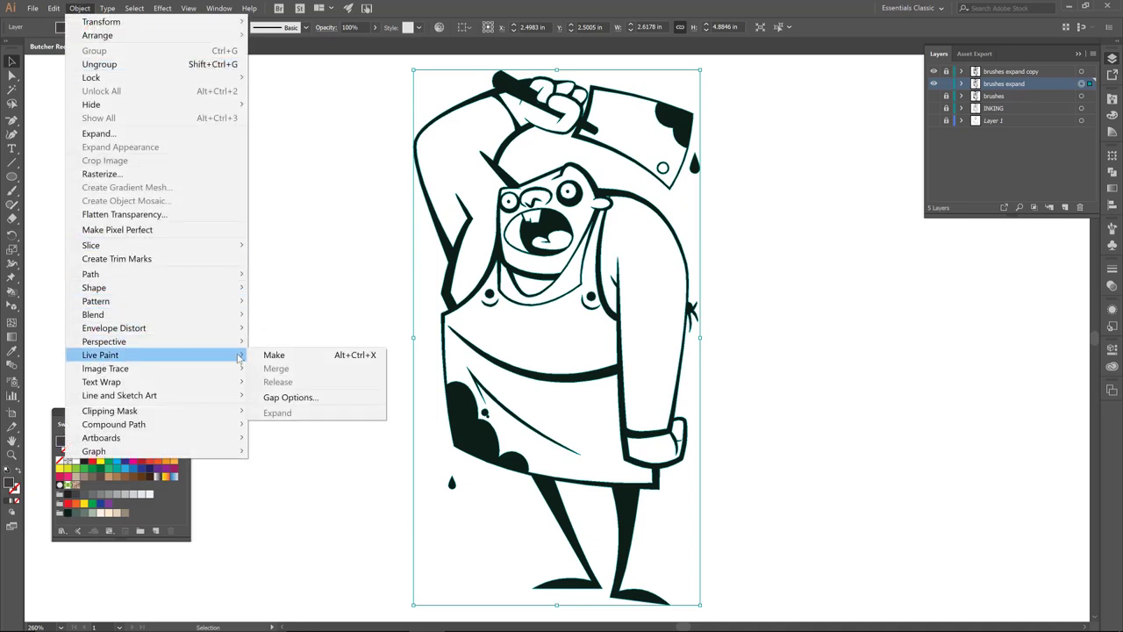
{"action": "left_click", "coordinate": [274, 356]}
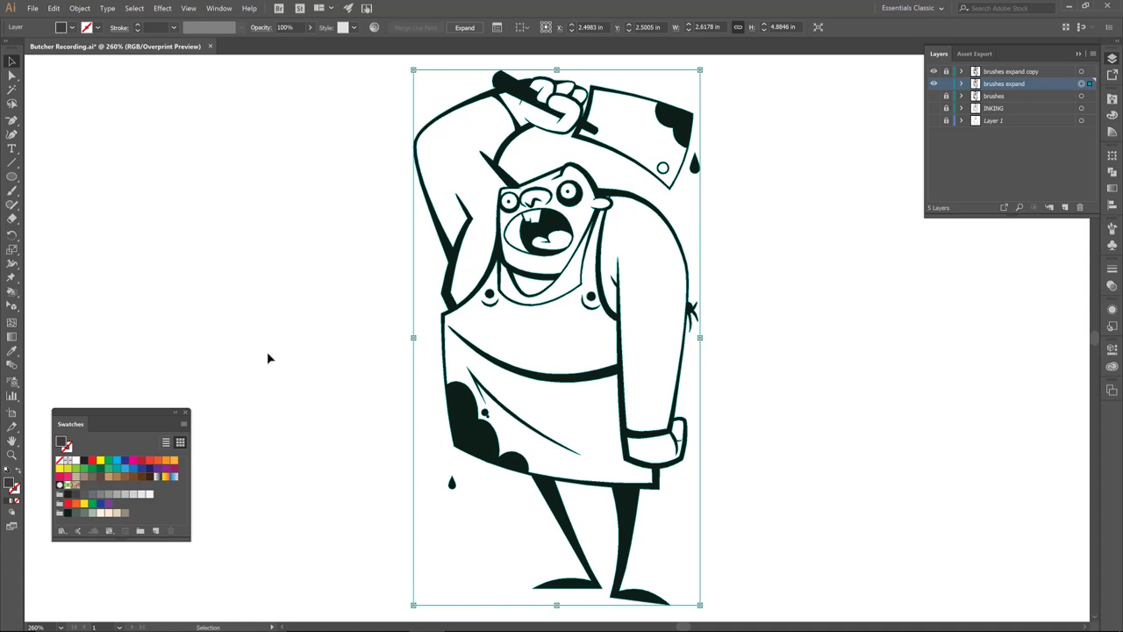
{"action": "left_click", "coordinate": [267, 354]}
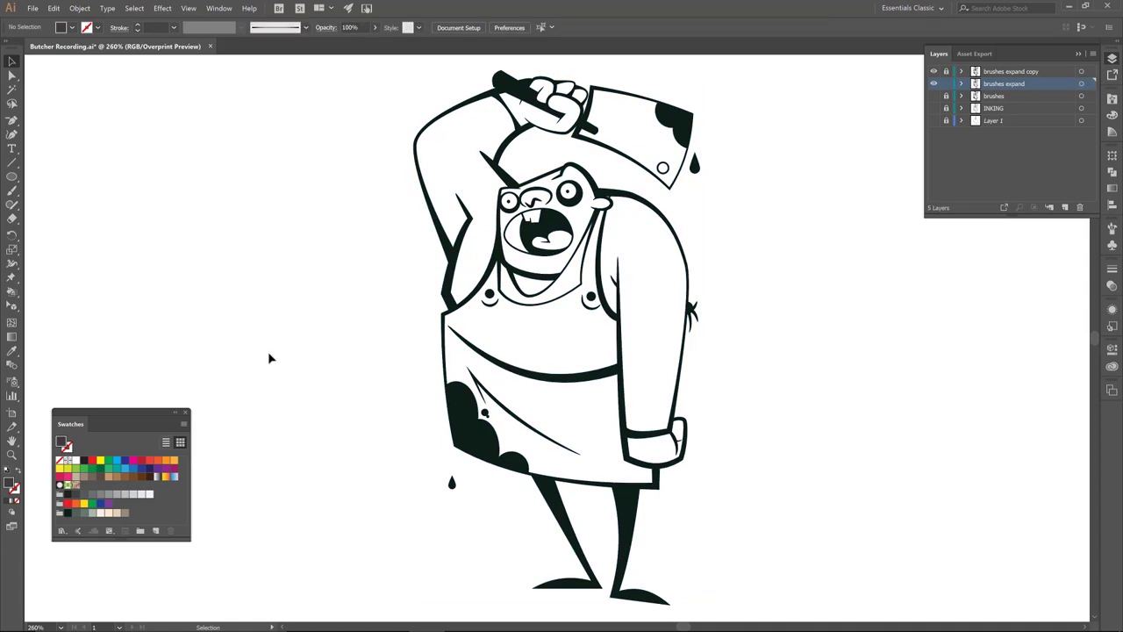
Fill both arms and the bare upper chest with the light peach swatch using the Live Paint Bucket
{"action": "key", "text": "k"}
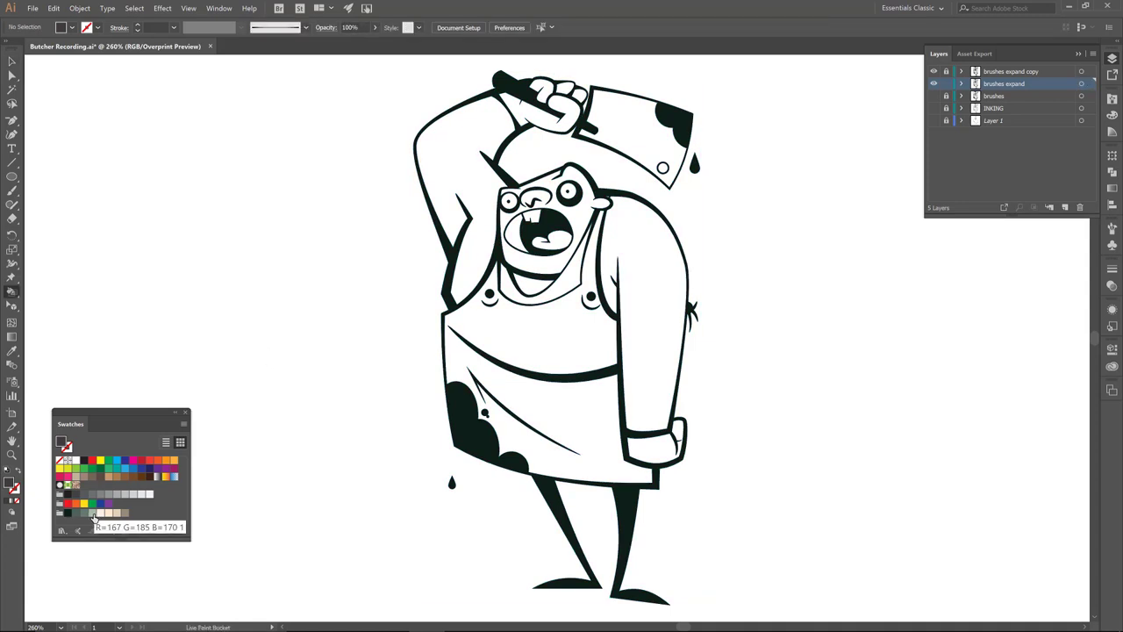
{"action": "left_click", "coordinate": [118, 516]}
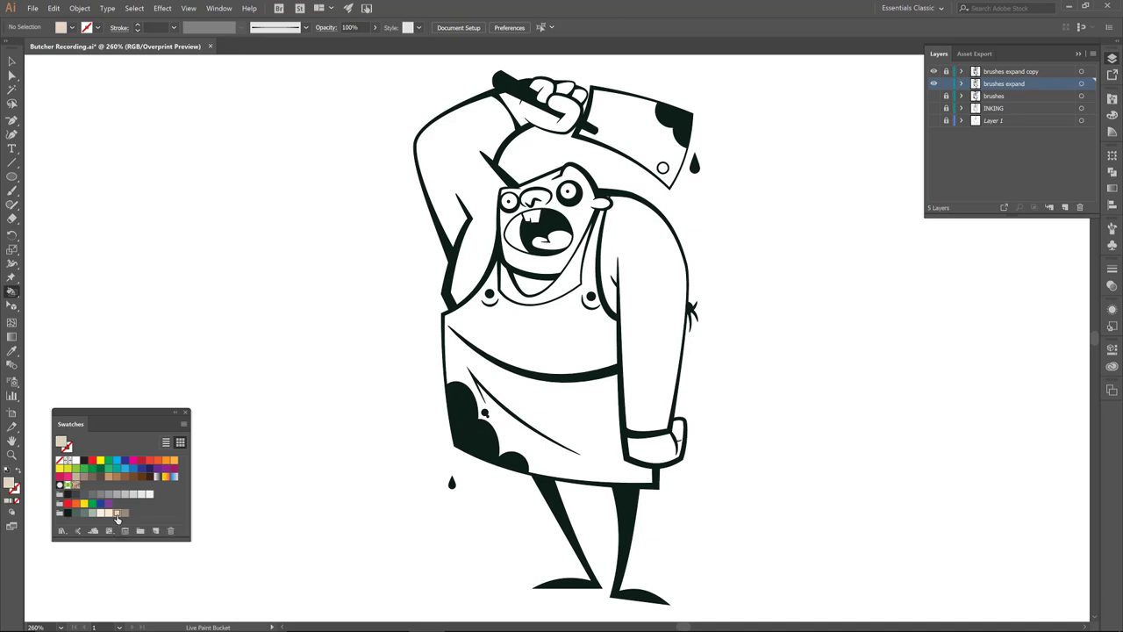
{"action": "left_click", "coordinate": [109, 513]}
{"action": "left_click", "coordinate": [475, 265]}
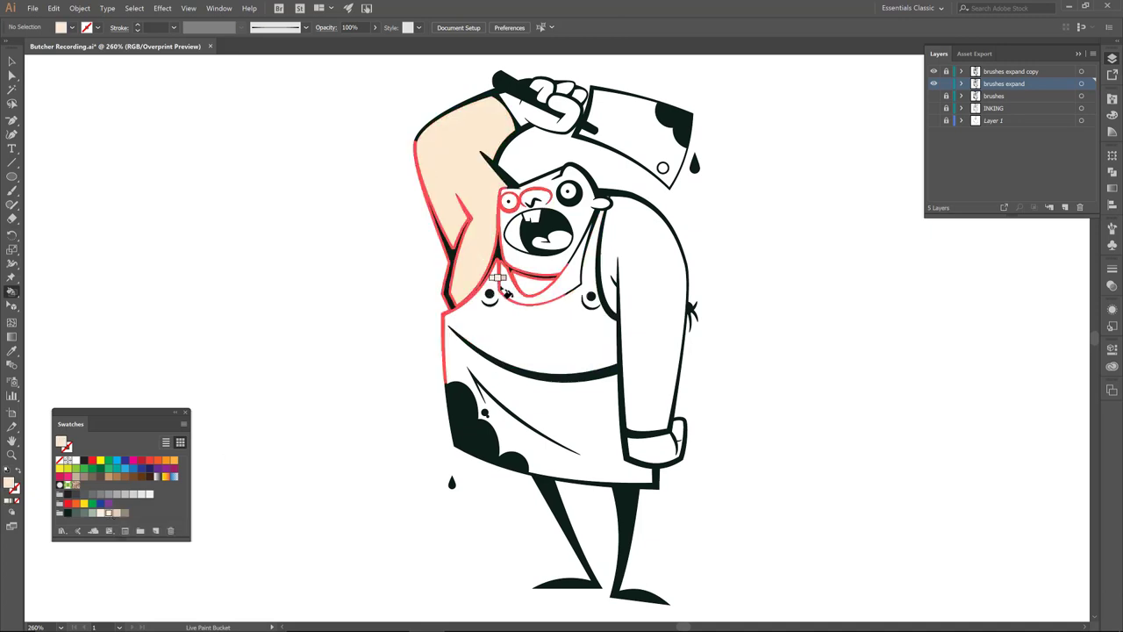
{"action": "left_click", "coordinate": [507, 290]}
{"action": "left_click", "coordinate": [658, 248]}
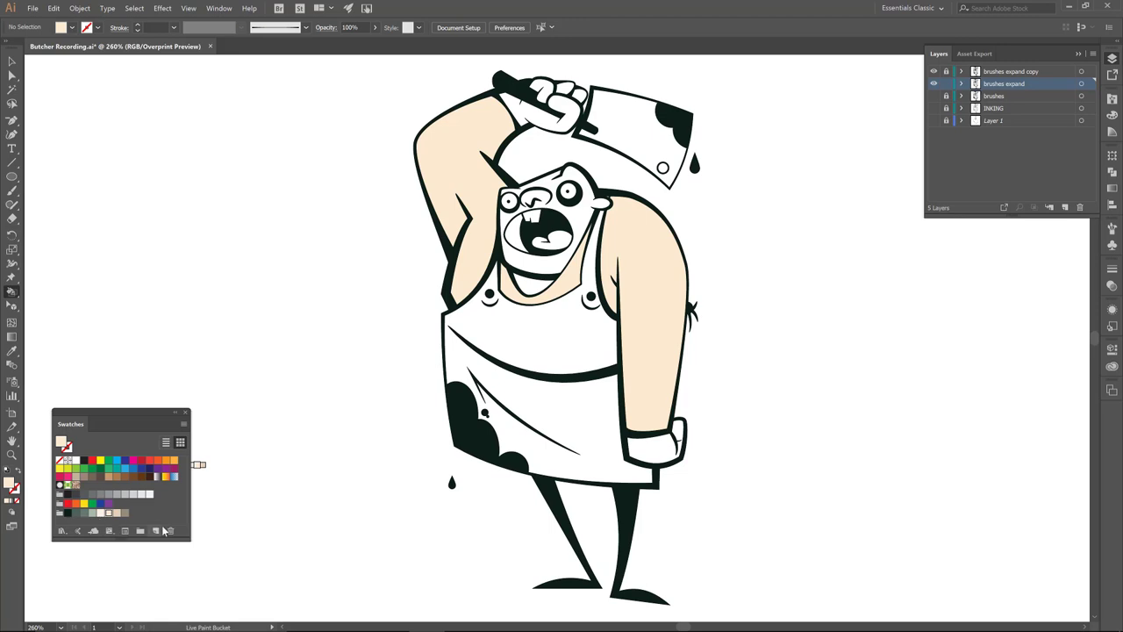
Fill the butcher's face, nose, ear and double chin with the grey-green swatch R=167 G=185 B=170
{"action": "left_click", "coordinate": [92, 516]}
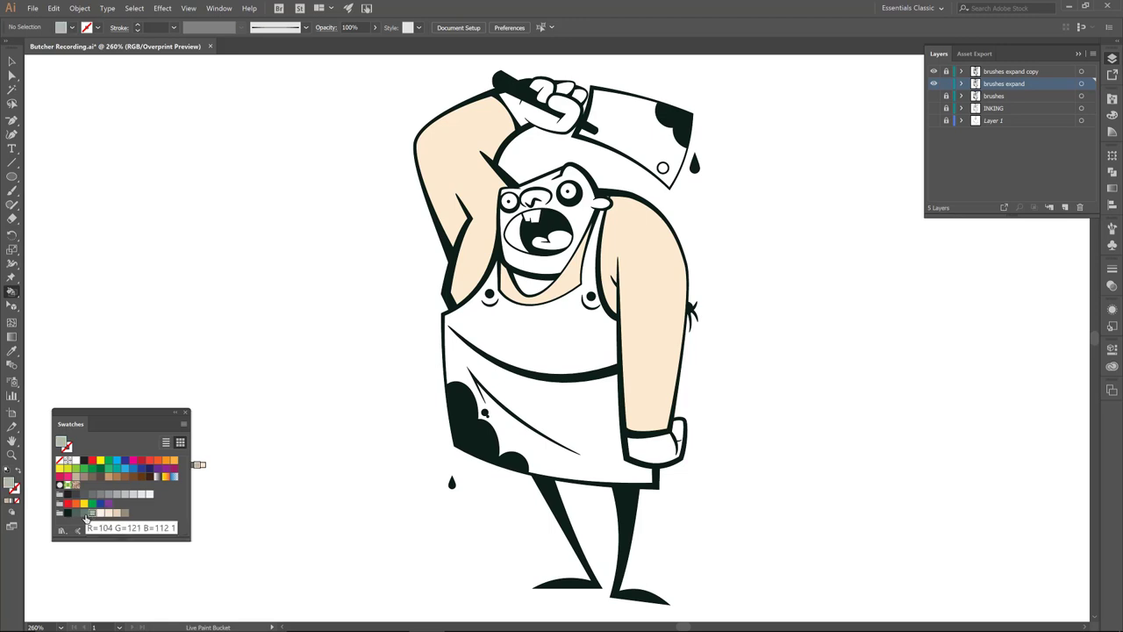
{"action": "left_click", "coordinate": [84, 516]}
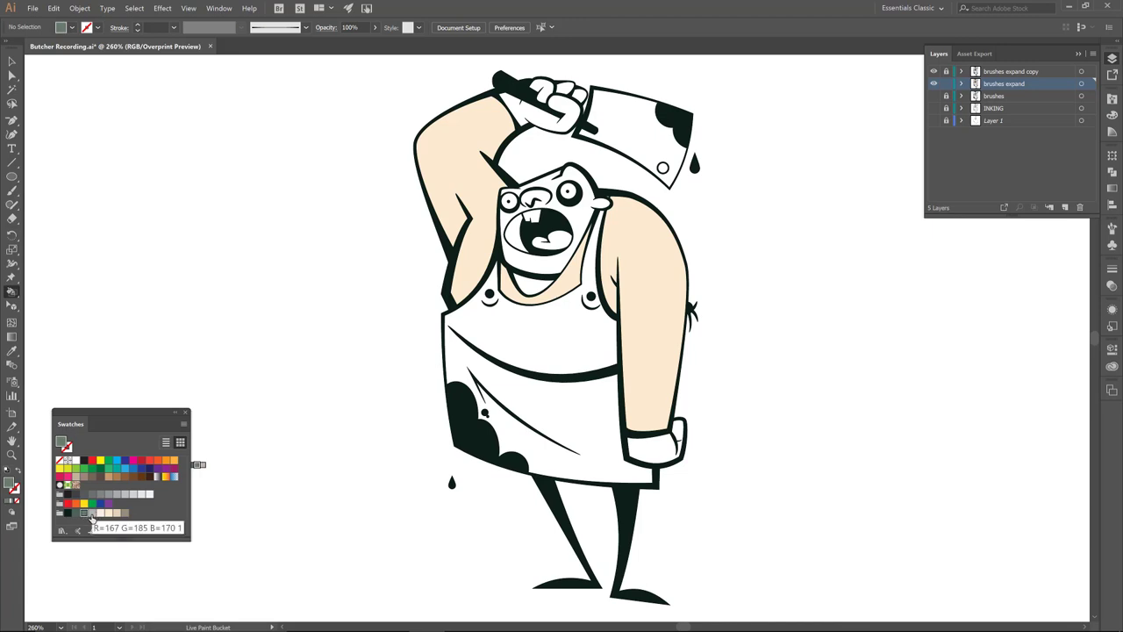
{"action": "left_click", "coordinate": [92, 516]}
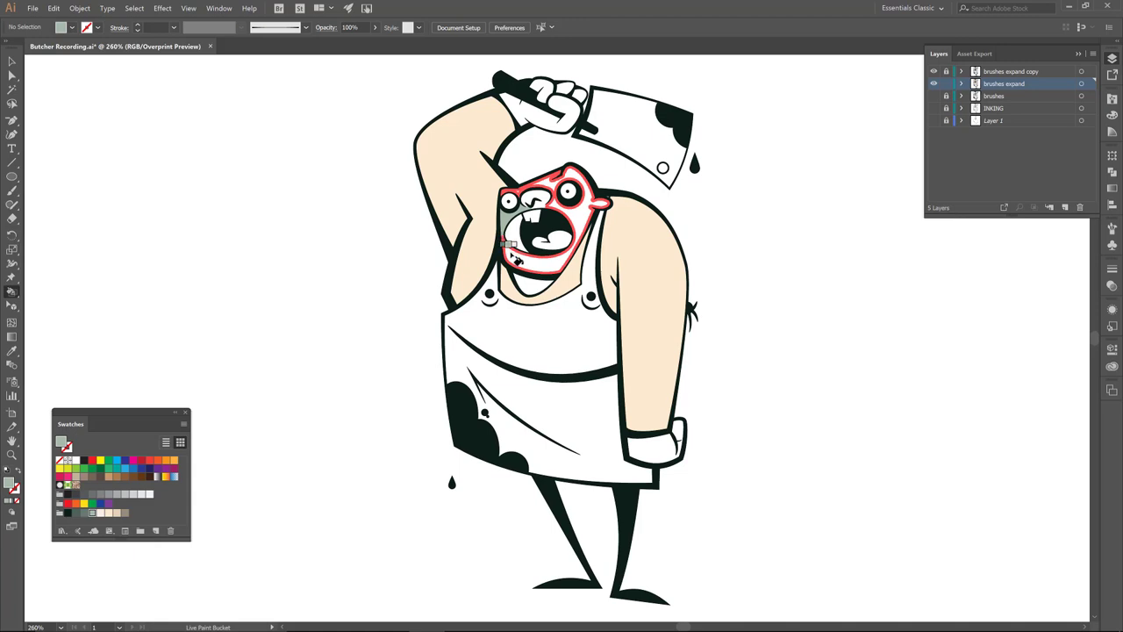
{"action": "left_click", "coordinate": [509, 242]}
{"action": "left_click", "coordinate": [532, 283]}
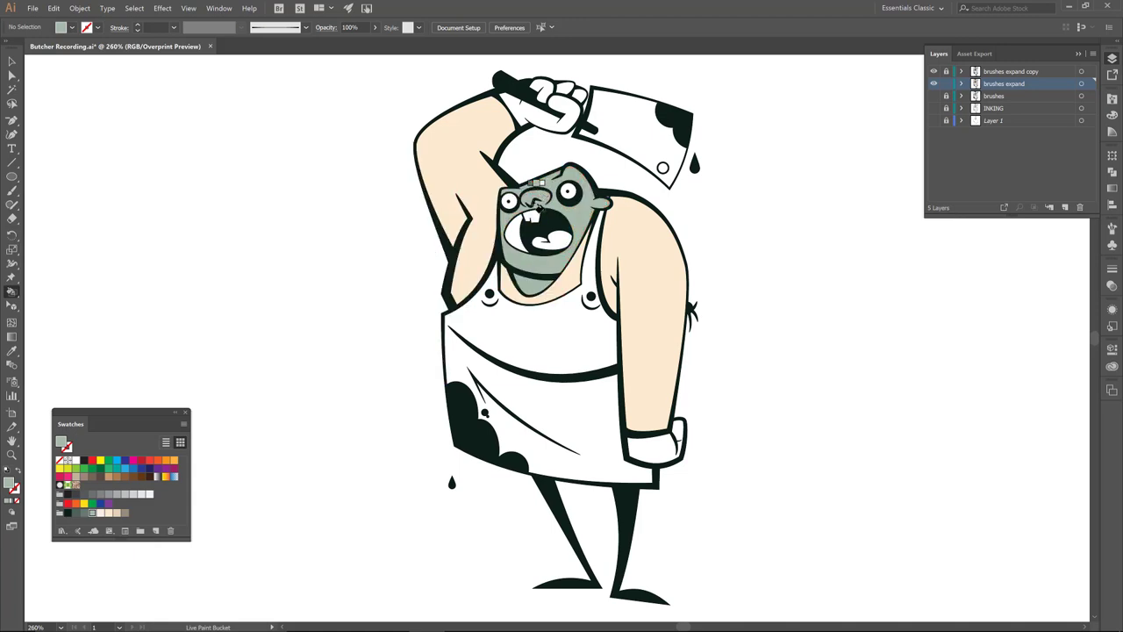
Fill the lip area around the mouth and the tongue with the darker grey-green swatch R=104 G=121 B=112
{"action": "left_click", "coordinate": [84, 513]}
{"action": "left_click", "coordinate": [518, 230]}
{"action": "left_click", "coordinate": [543, 247]}
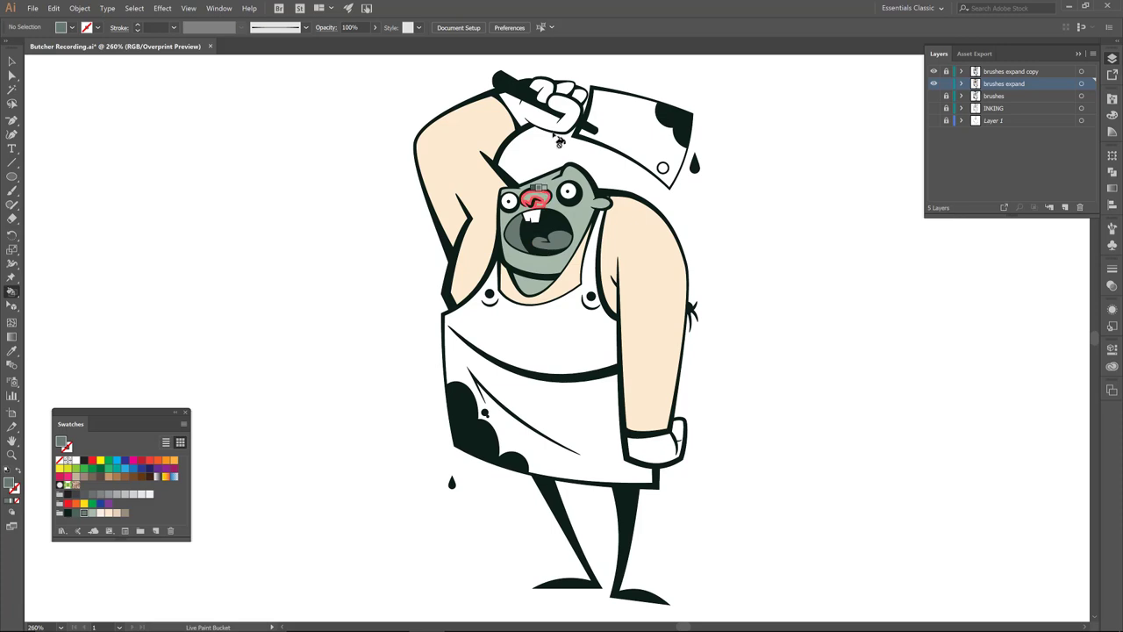
Fill the lowered fist and every part of the raised hand holding the cleaver with the grey-green swatch R=167 G=185 B=170
{"action": "left_click", "coordinate": [93, 513]}
{"action": "left_click", "coordinate": [672, 438]}
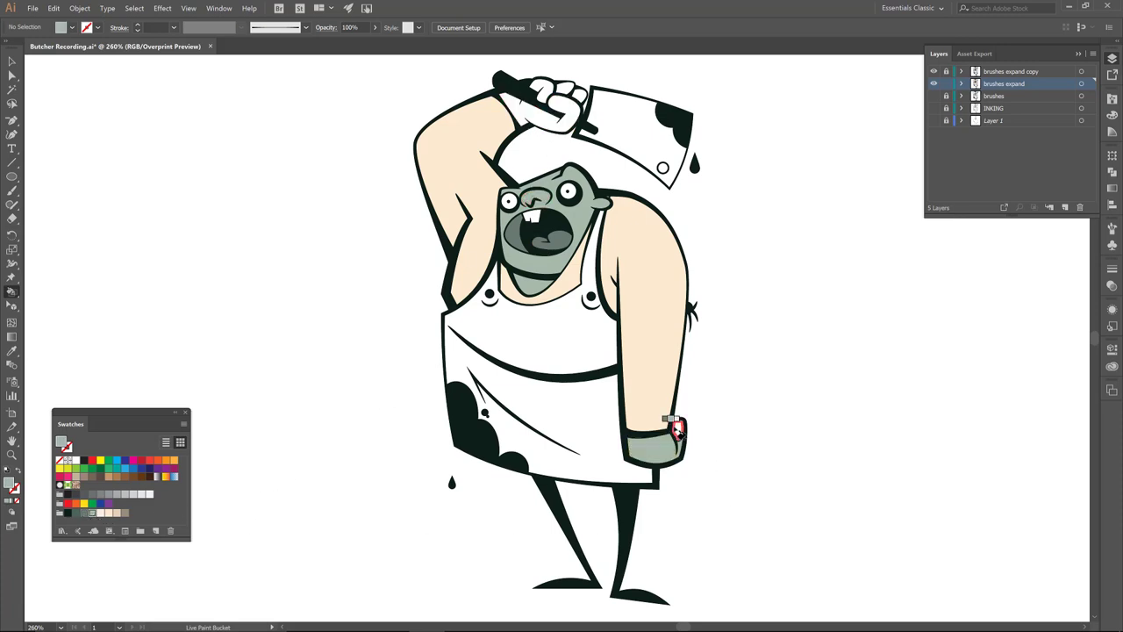
{"action": "left_click", "coordinate": [559, 124]}
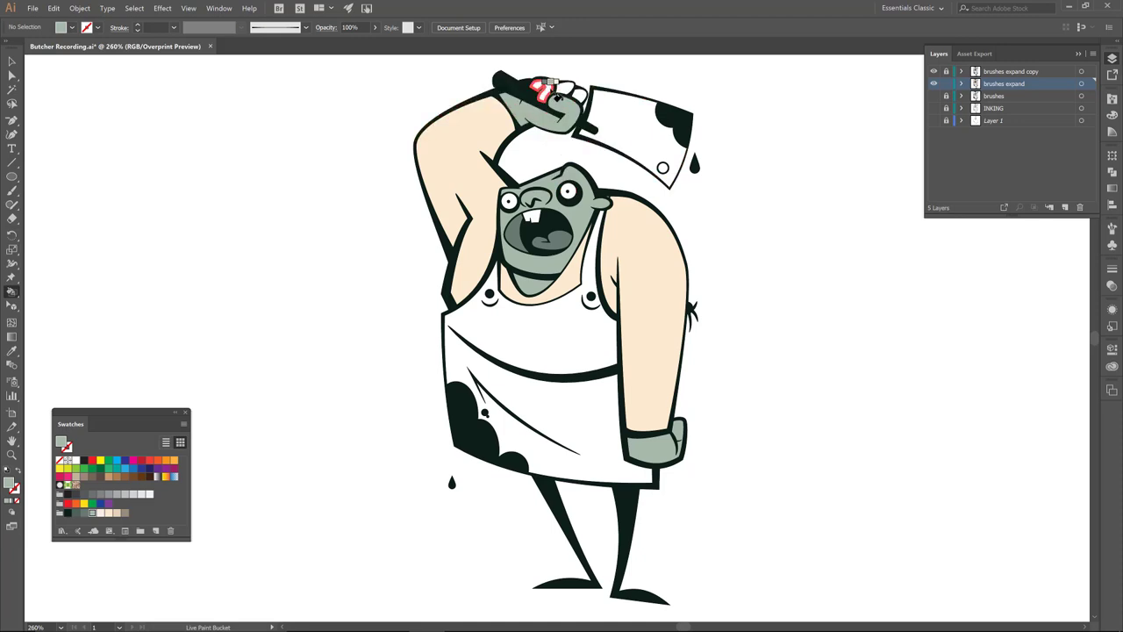
{"action": "left_click", "coordinate": [558, 90]}
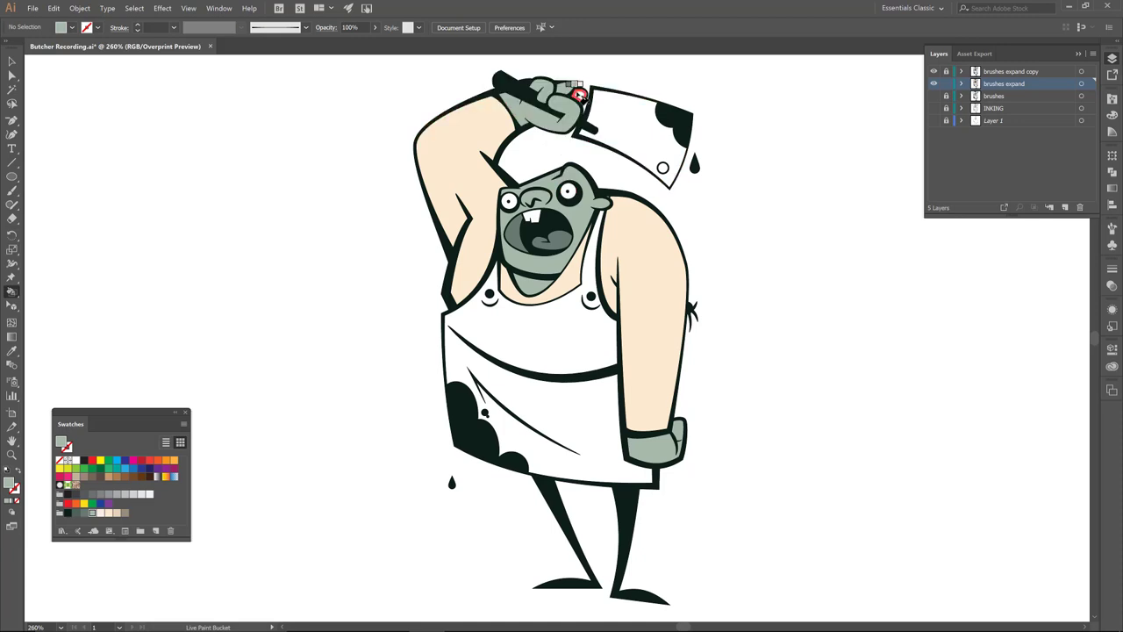
{"action": "left_click", "coordinate": [577, 97]}
{"action": "left_click", "coordinate": [579, 95]}
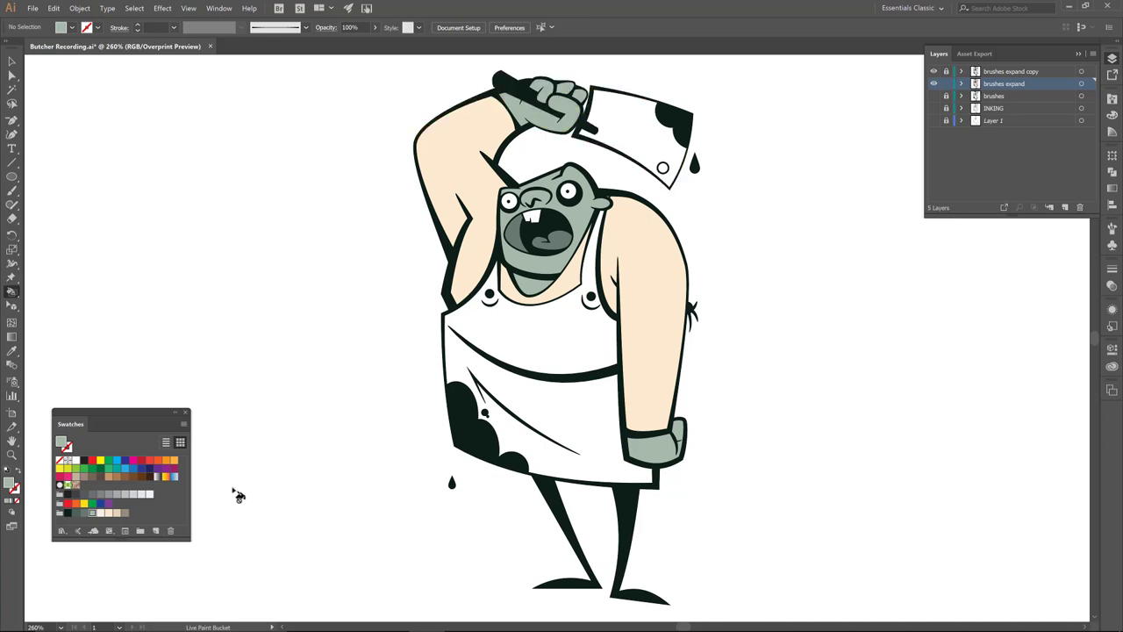
Fill the upper and lower sections of the apron with the pale cream swatch F9EFE4
{"action": "left_click", "coordinate": [100, 513]}
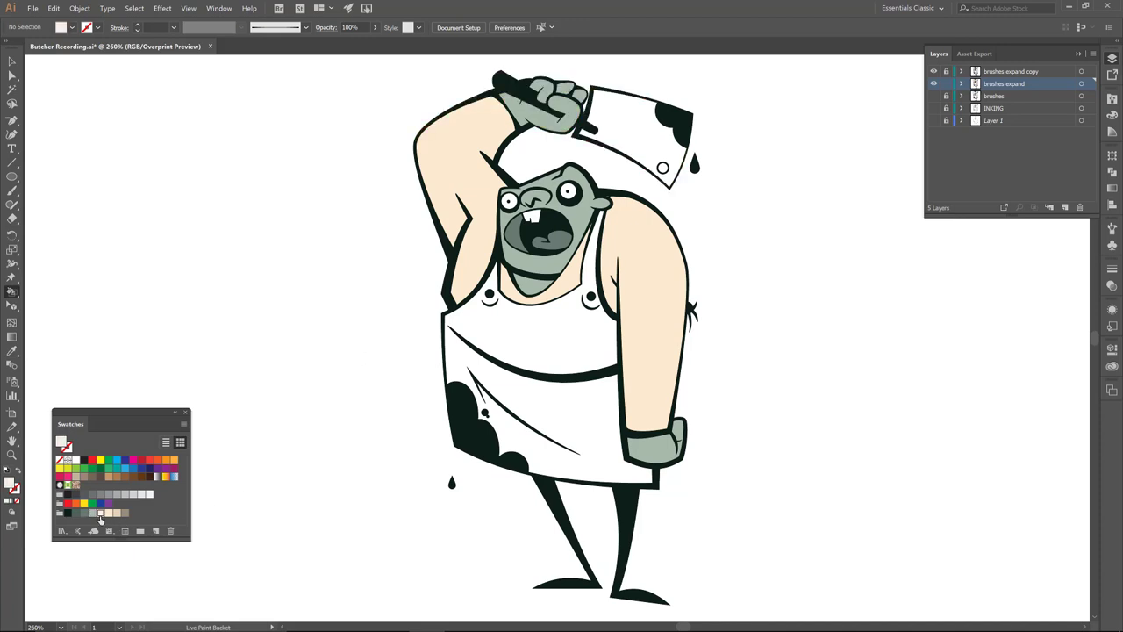
{"action": "left_click", "coordinate": [551, 402]}
{"action": "left_click", "coordinate": [547, 352]}
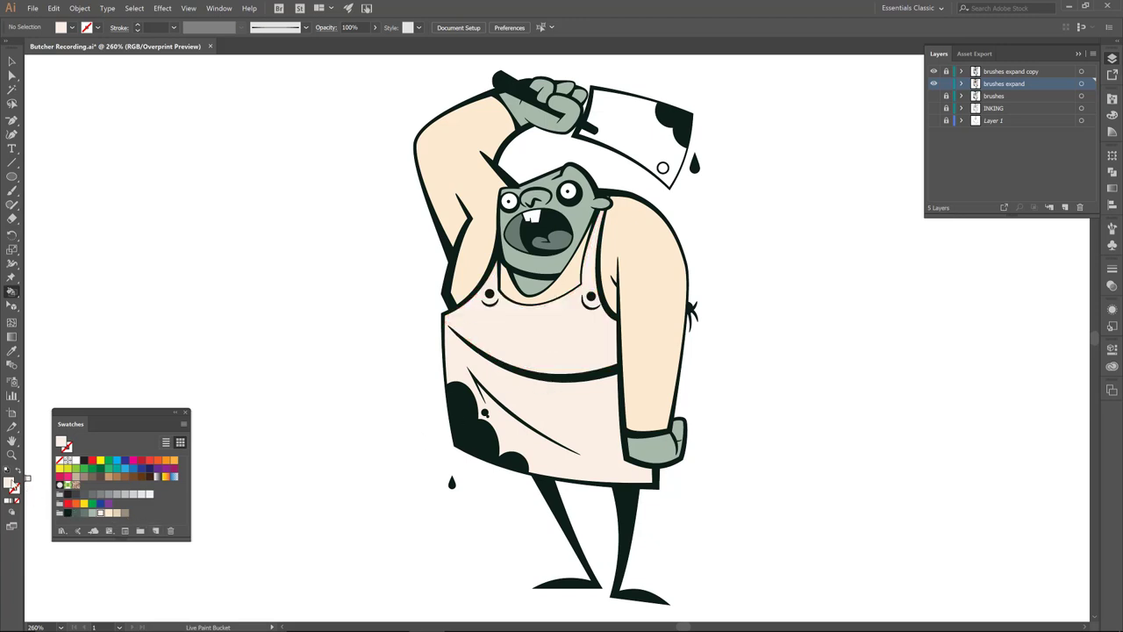
Mix the paler cream F9F3ED, store it in the character's swatch group, and fill both apron sections with it
{"action": "double_click", "coordinate": [11, 482]}
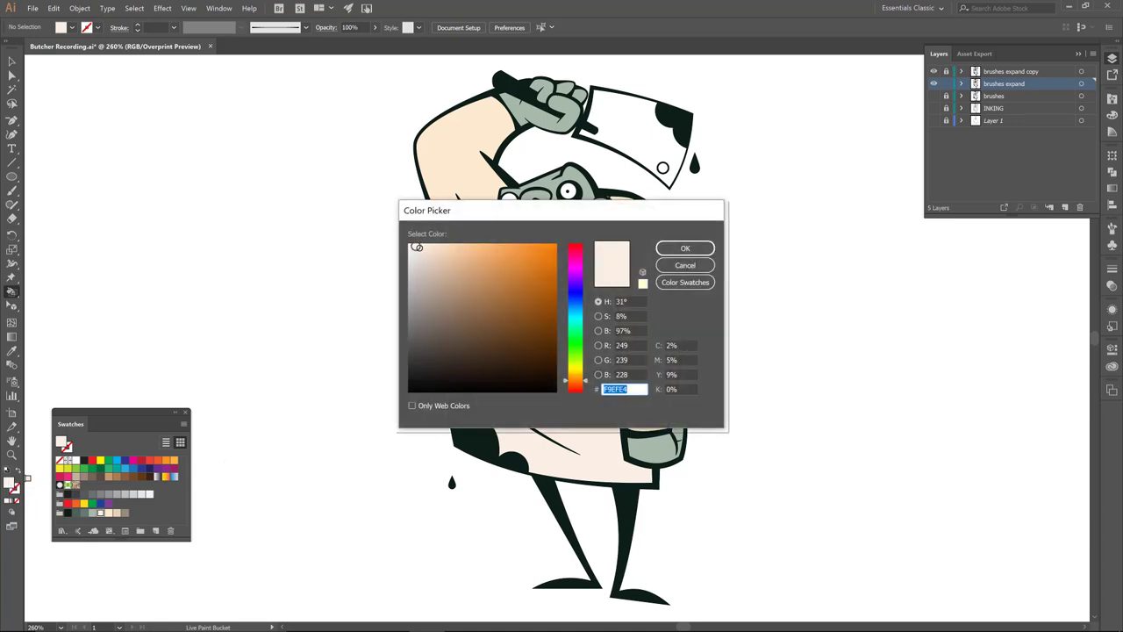
{"action": "left_click", "coordinate": [415, 246]}
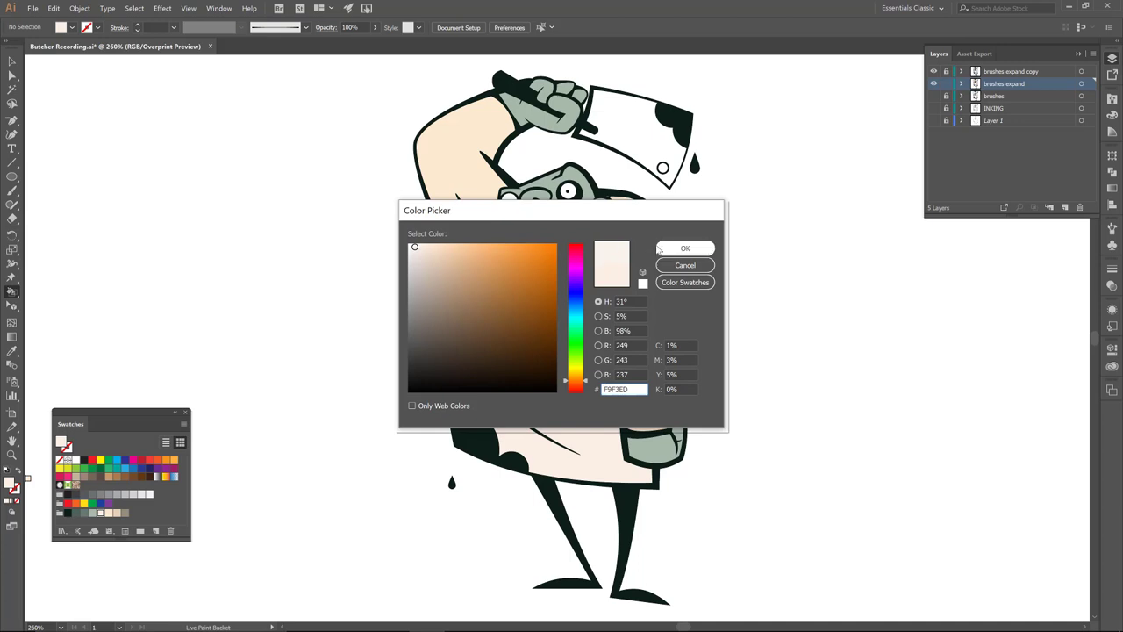
{"action": "left_click", "coordinate": [659, 249]}
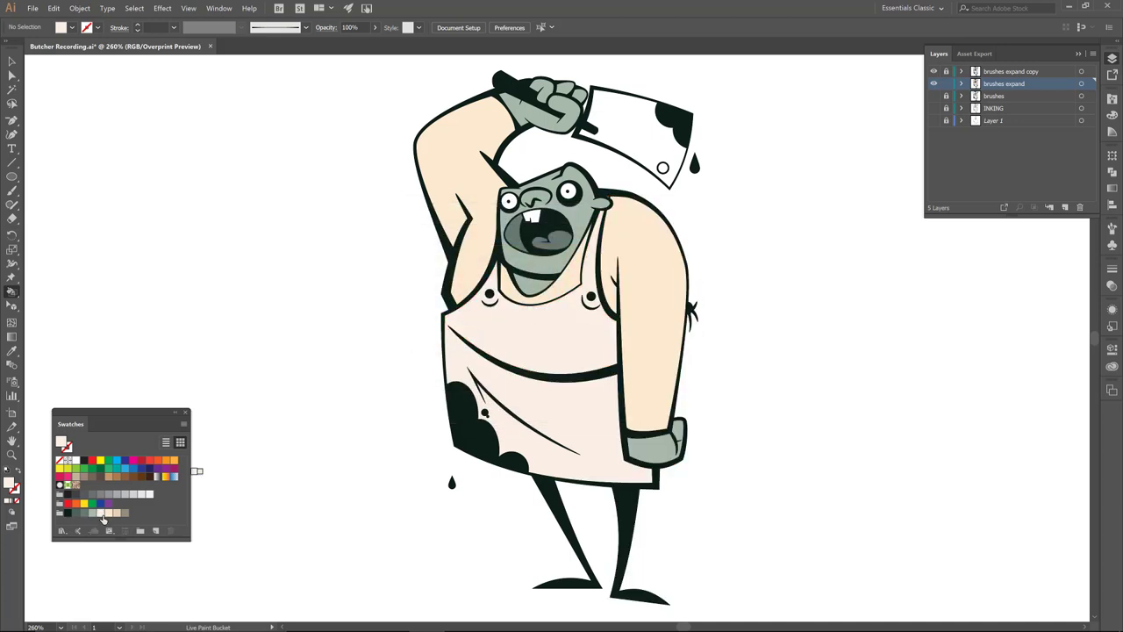
{"action": "left_click_drag", "start_coordinate": [12, 483], "coordinate": [98, 514]}
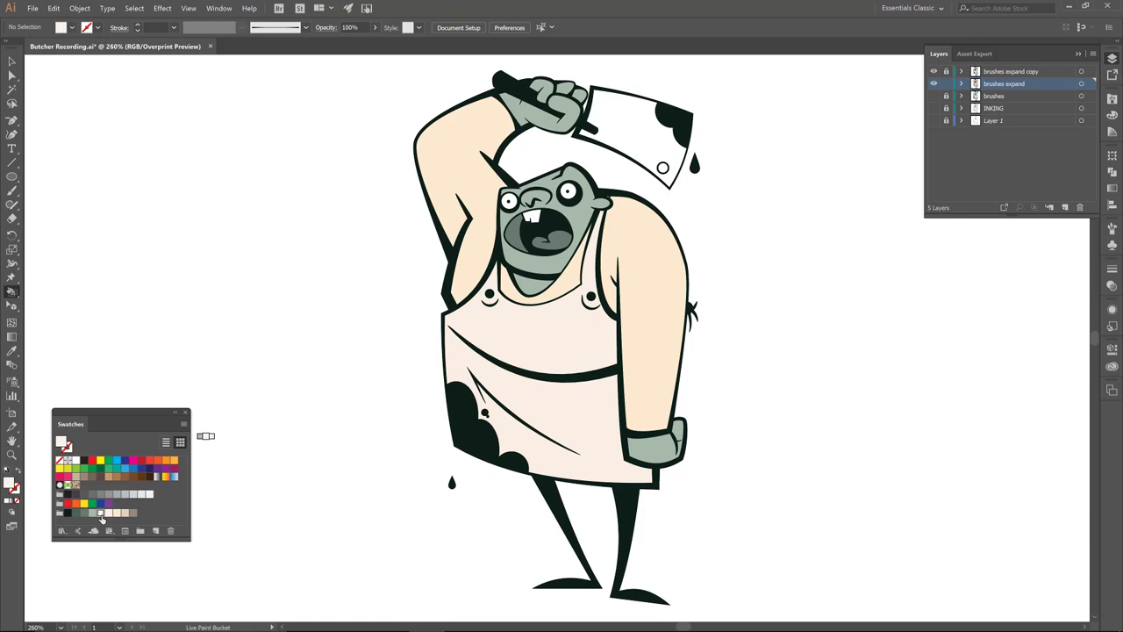
{"action": "left_click", "coordinate": [552, 391]}
{"action": "left_click", "coordinate": [560, 363]}
Fill the white of the eye and the teeth with white, and the cleaver blade's hole with the black swatch
{"action": "left_click", "coordinate": [510, 202]}
{"action": "left_click", "coordinate": [537, 219]}
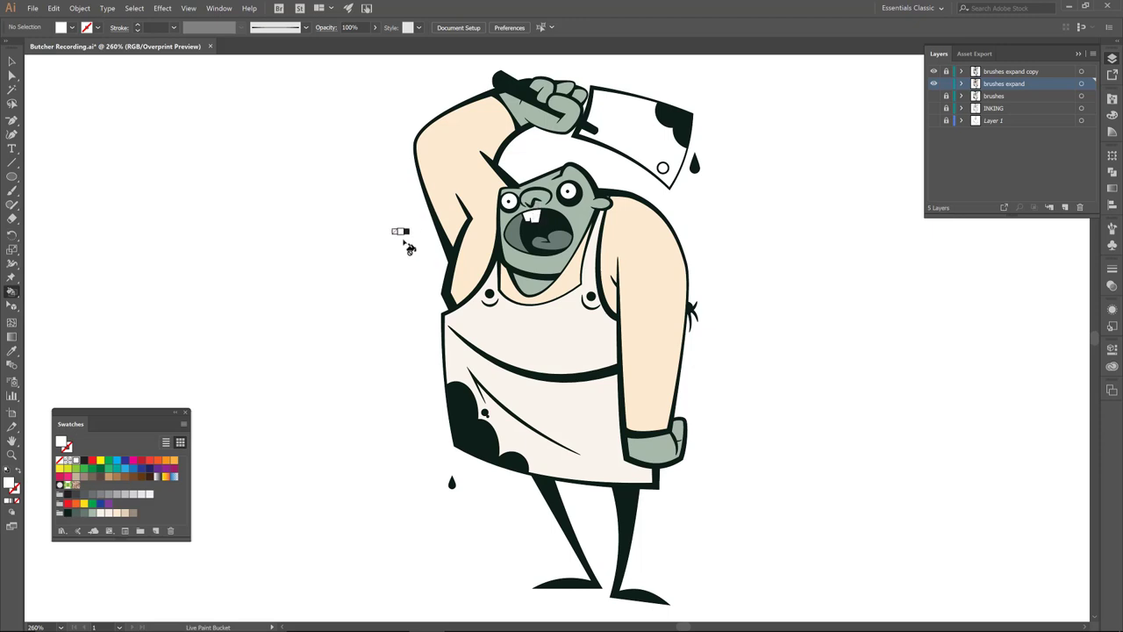
{"action": "key", "text": "Right"}
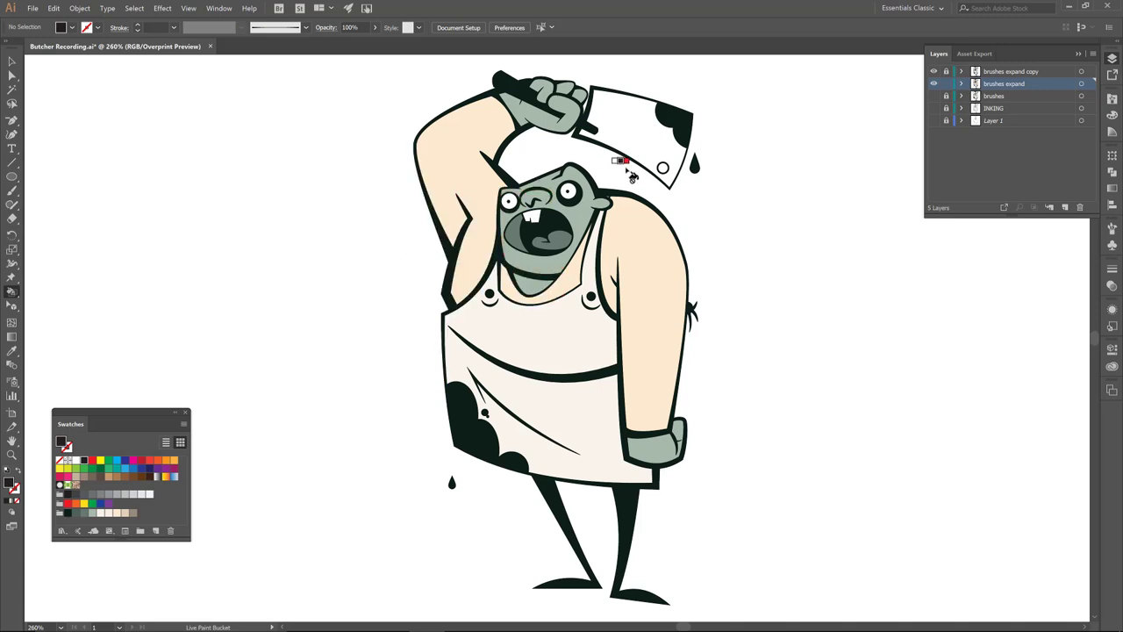
{"action": "left_click", "coordinate": [663, 168]}
Expand the butcher's Live Paint group with Object, Fill and Stroke included
{"action": "key", "text": "v"}
{"action": "left_click", "coordinate": [434, 169]}
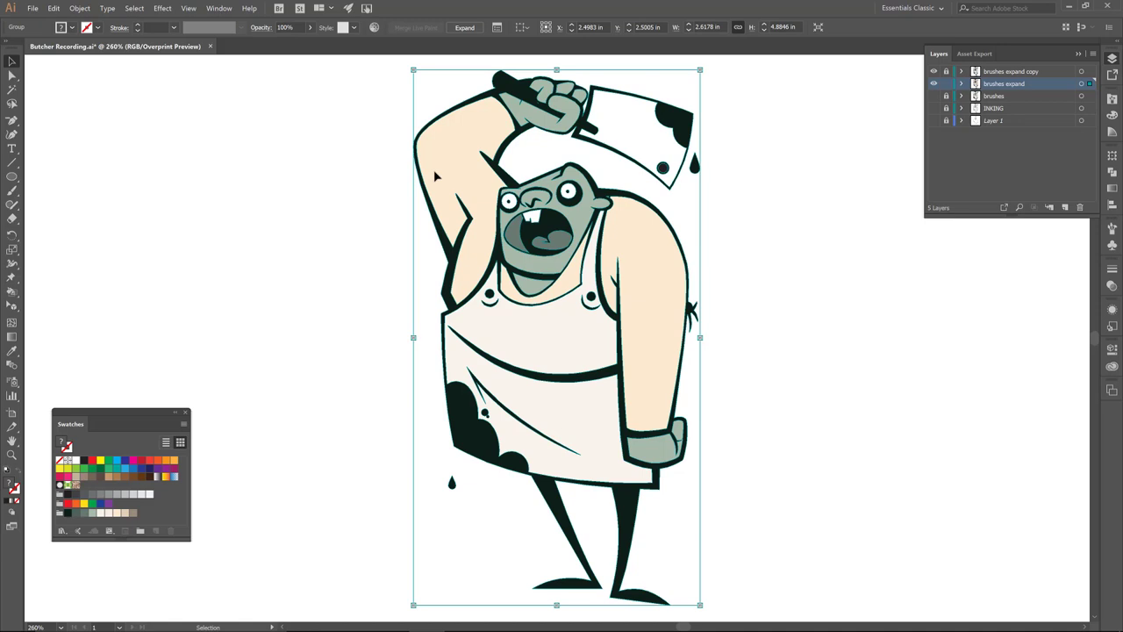
{"action": "left_click", "coordinate": [72, 8]}
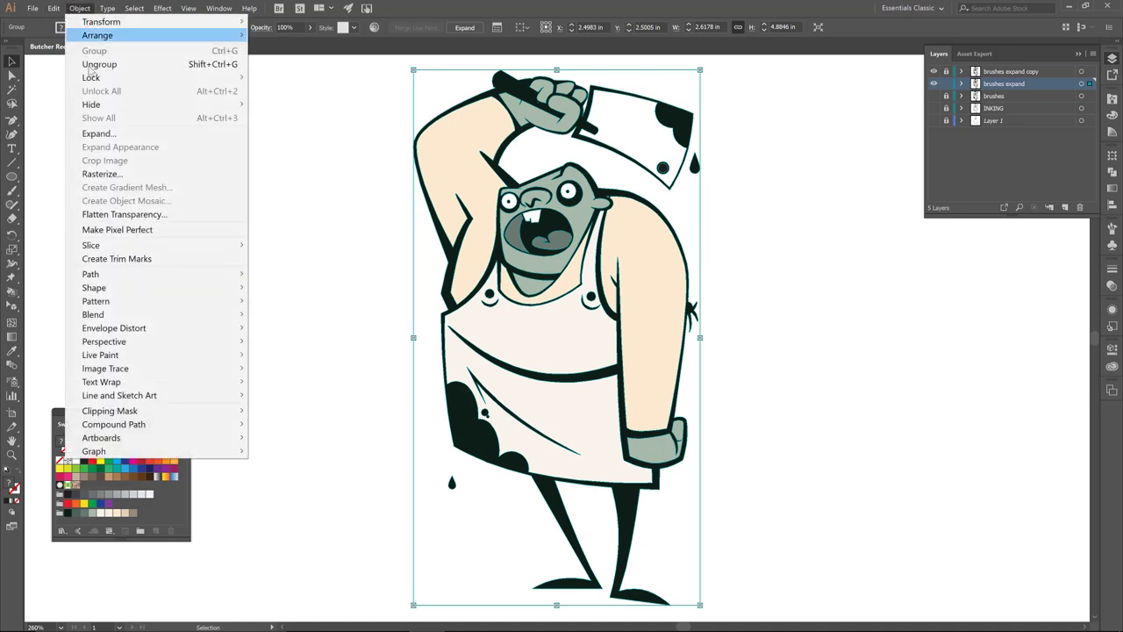
{"action": "left_click", "coordinate": [95, 134]}
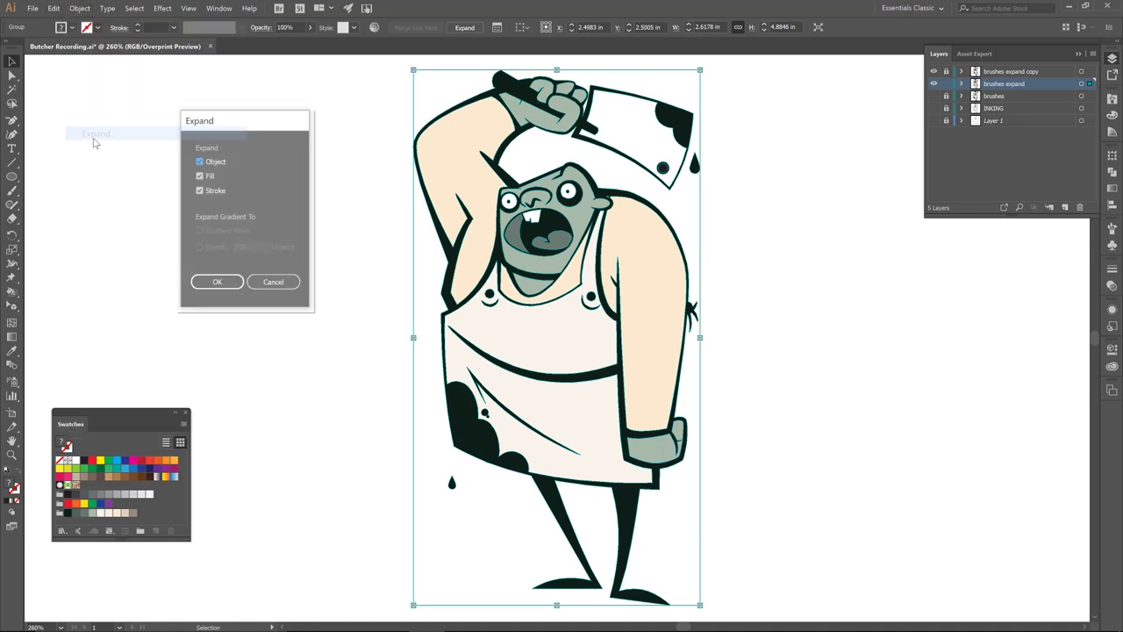
{"action": "left_click", "coordinate": [211, 286]}
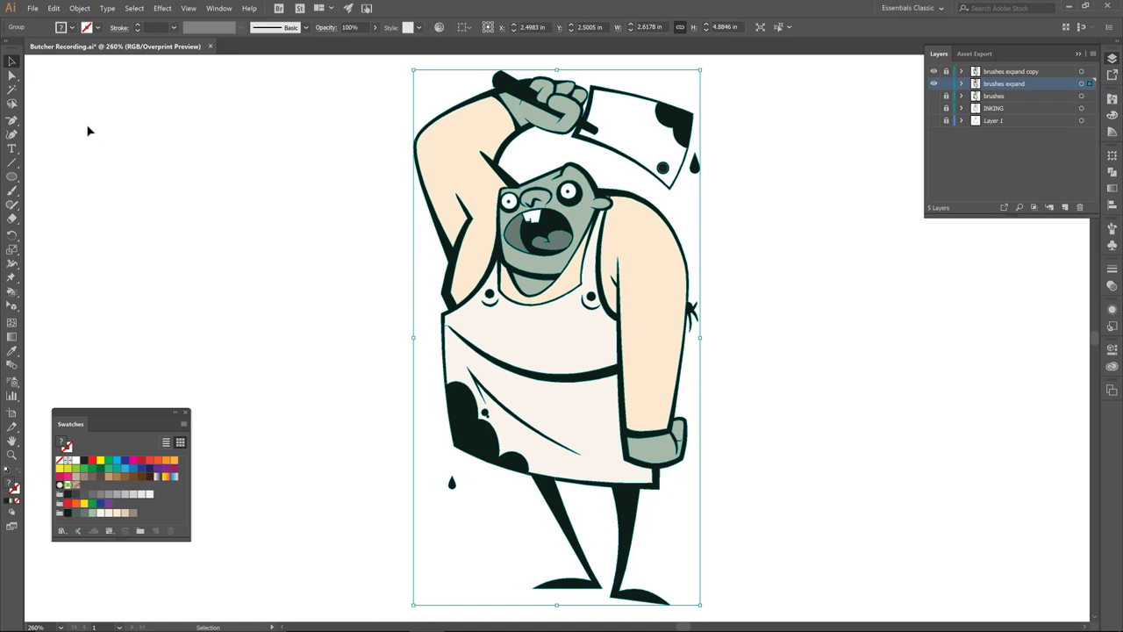
Ungroup the expanded butcher artwork repeatedly until its color regions can be selected as individual paths
{"action": "right_click", "coordinate": [421, 152]}
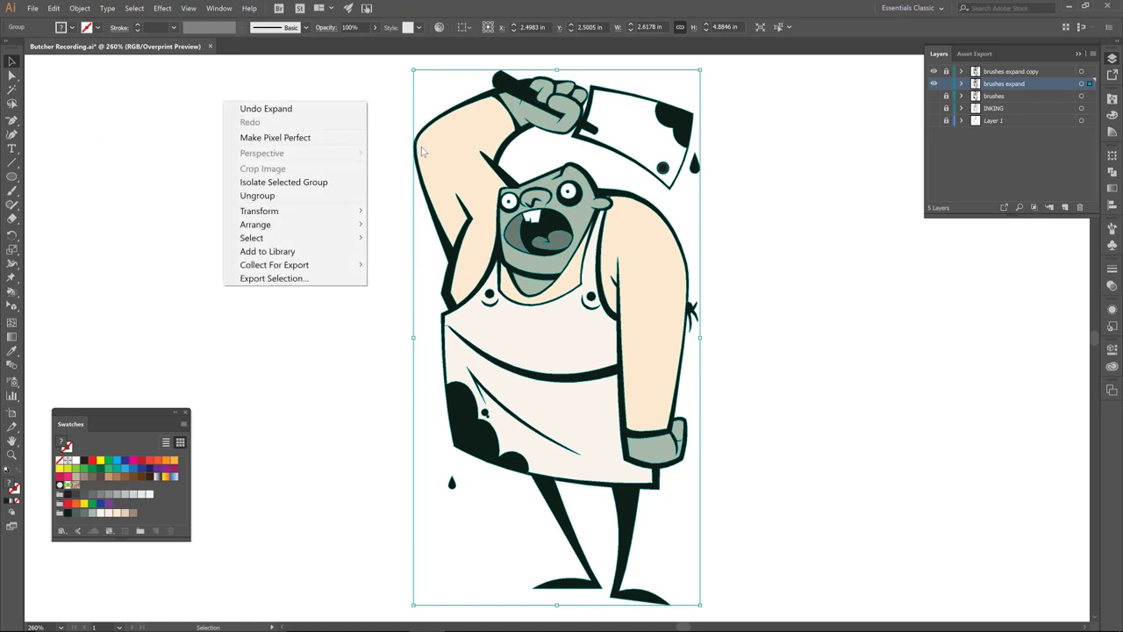
{"action": "left_click", "coordinate": [351, 196]}
{"action": "right_click", "coordinate": [485, 176]}
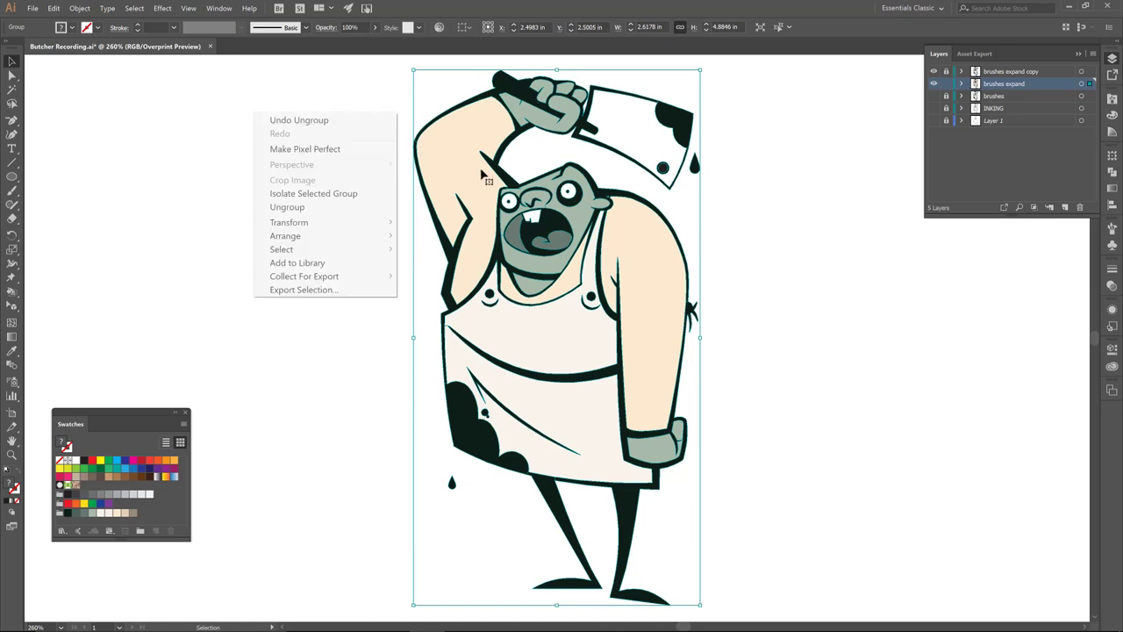
{"action": "left_click", "coordinate": [377, 206]}
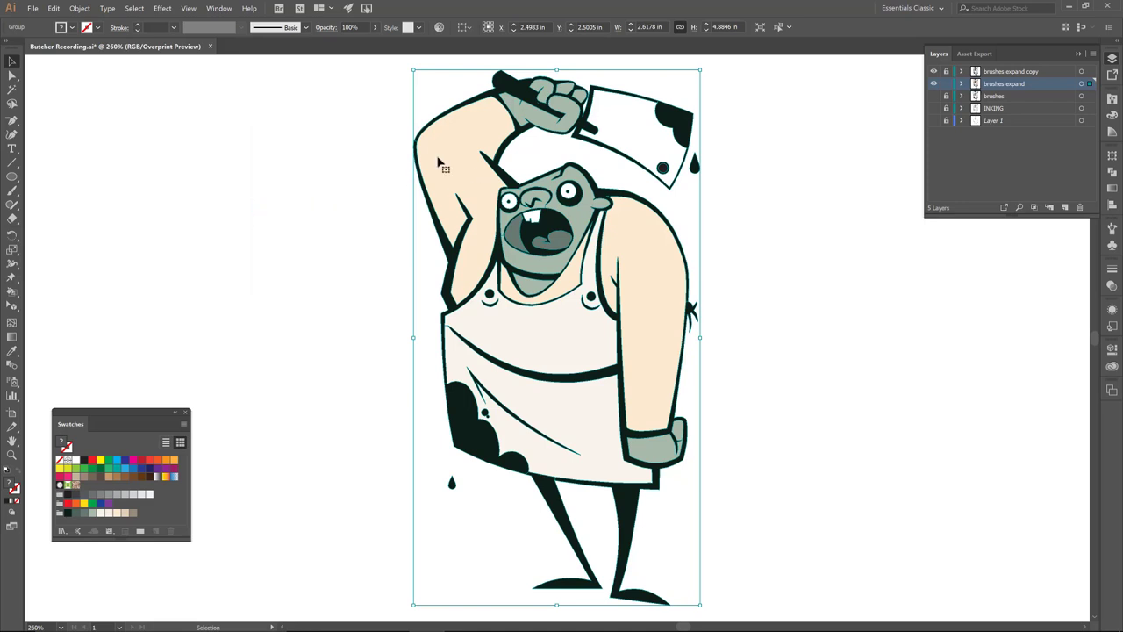
{"action": "right_click", "coordinate": [443, 165]}
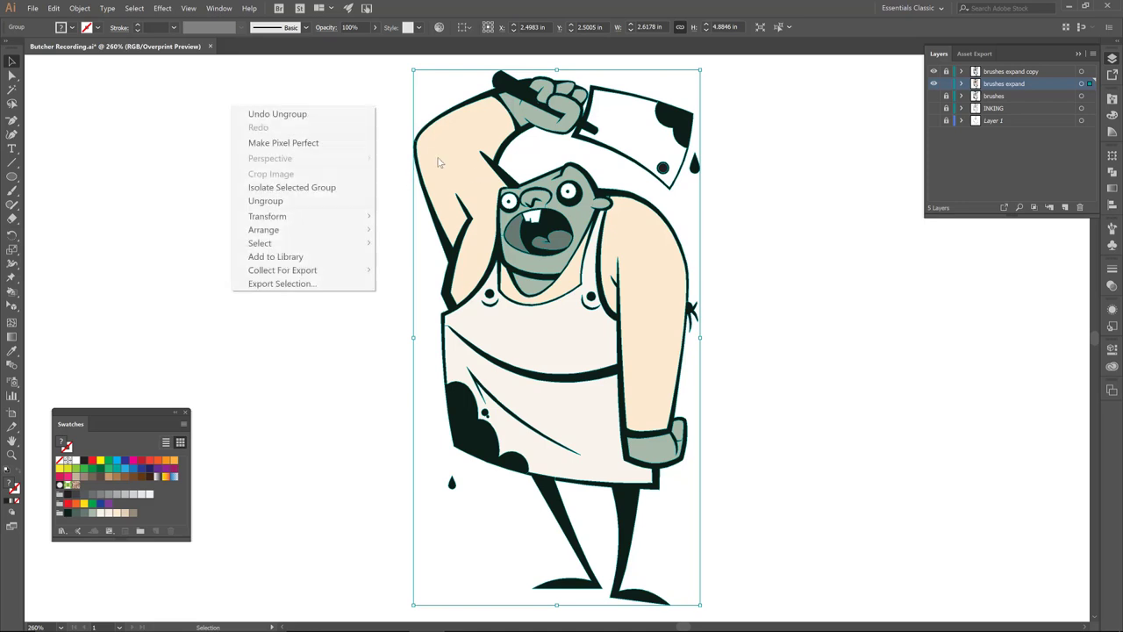
{"action": "left_click", "coordinate": [277, 202]}
{"action": "left_click", "coordinate": [324, 201]}
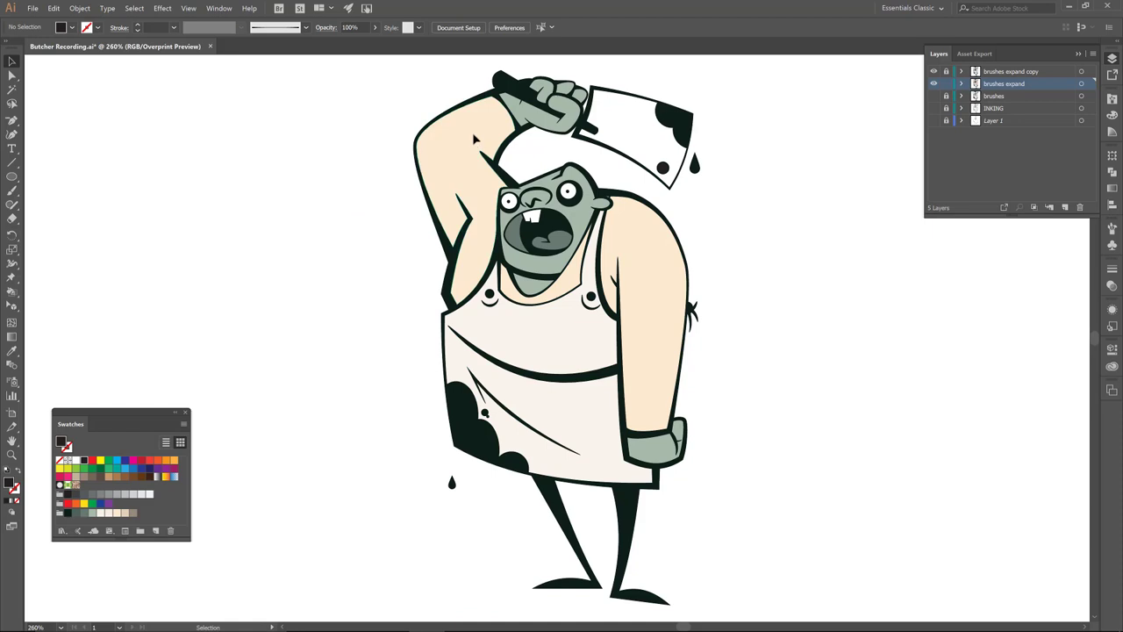
{"action": "left_click", "coordinate": [506, 156]}
{"action": "left_click", "coordinate": [688, 305]}
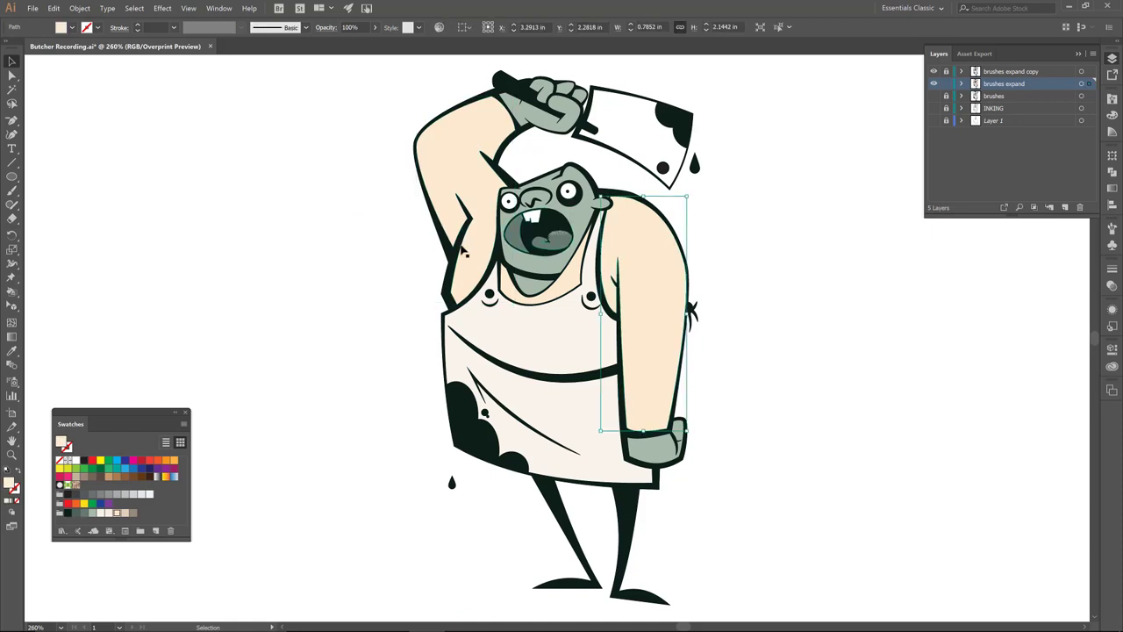
{"action": "left_click", "coordinate": [386, 263]}
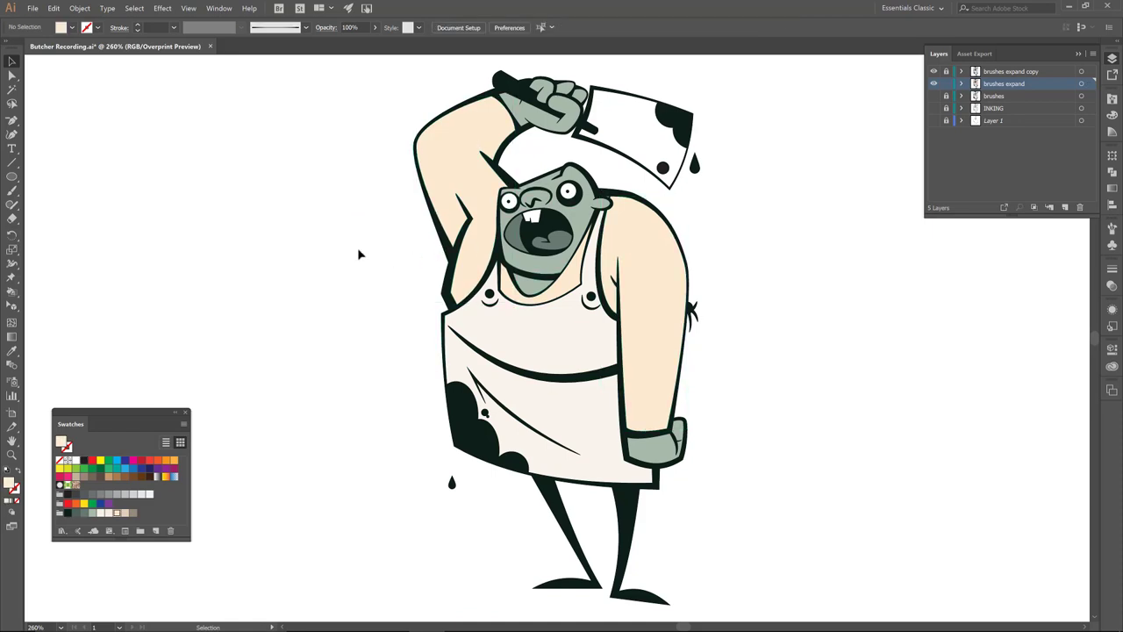
Compare the butcher with the "brushes expand copy" line art layer shown and hidden
{"action": "left_click", "coordinate": [934, 82]}
{"action": "left_click", "coordinate": [935, 72]}
{"action": "left_click", "coordinate": [935, 72]}
{"action": "left_click", "coordinate": [934, 72]}
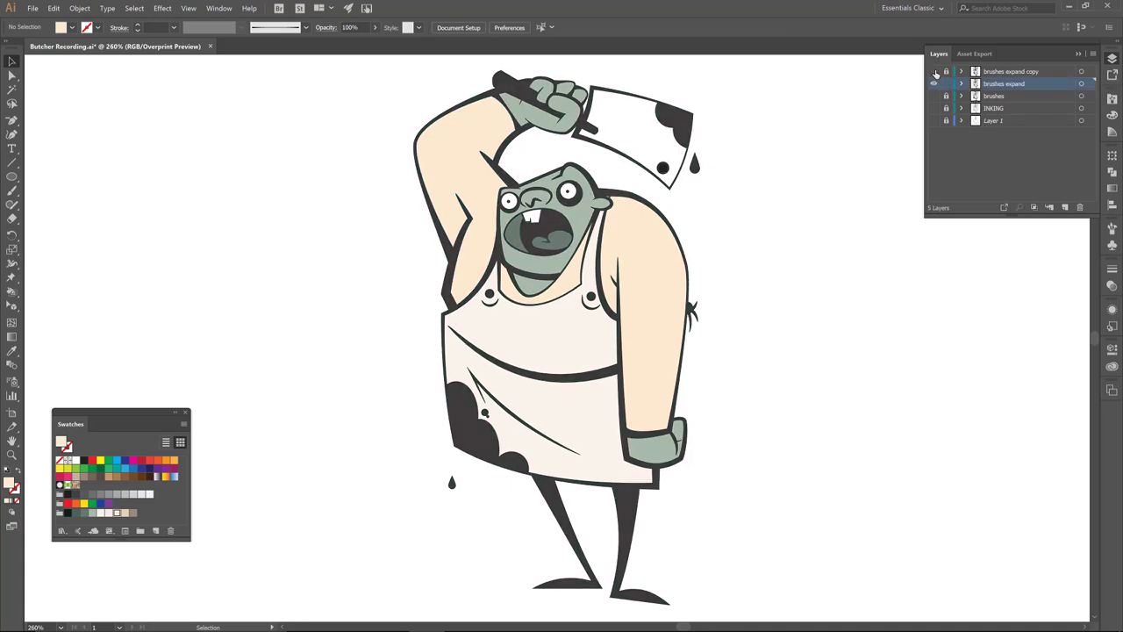
{"action": "left_click", "coordinate": [935, 72]}
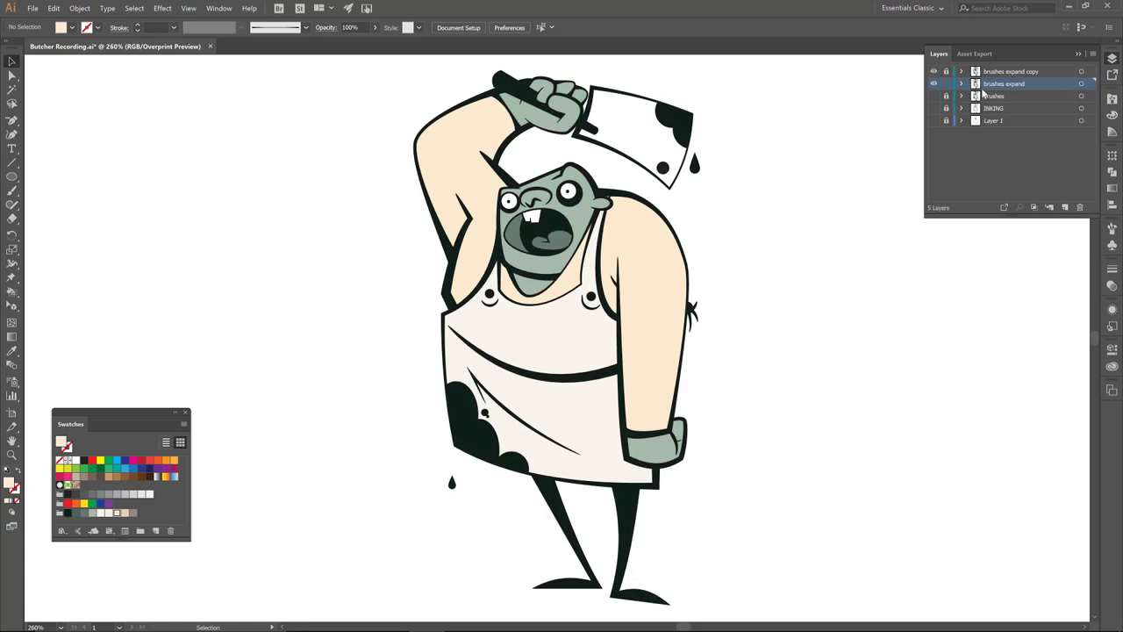
{"action": "left_click", "coordinate": [935, 71]}
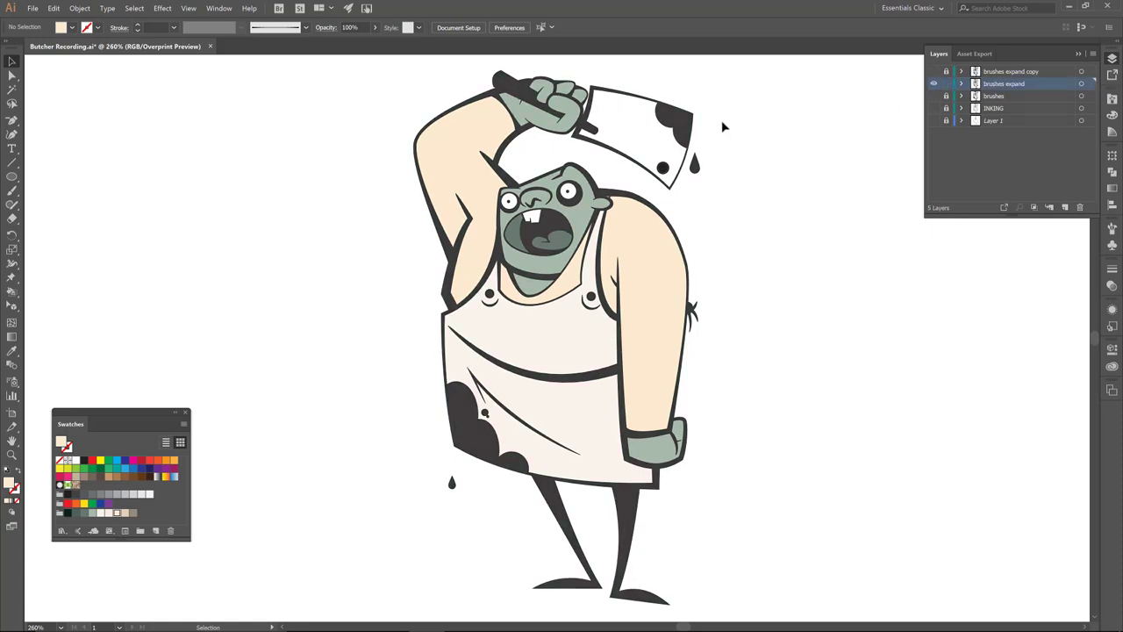
{"action": "left_click", "coordinate": [935, 71]}
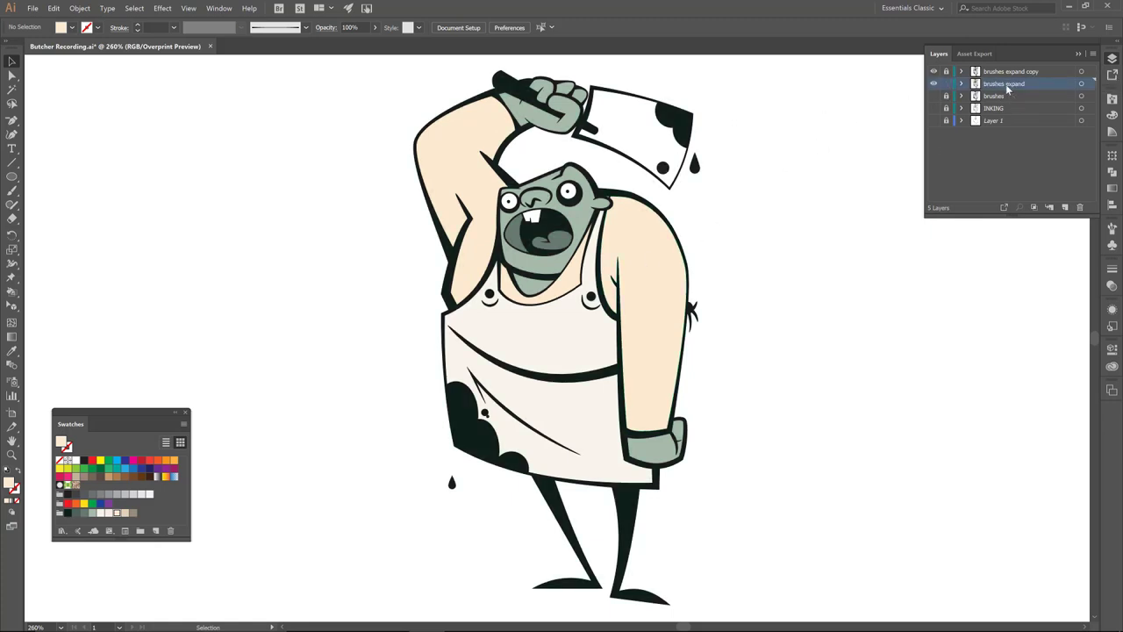
Duplicate the "brushes expand" layer and hide both the original and the "brushes expand copy" layer
{"action": "left_click", "coordinate": [935, 73]}
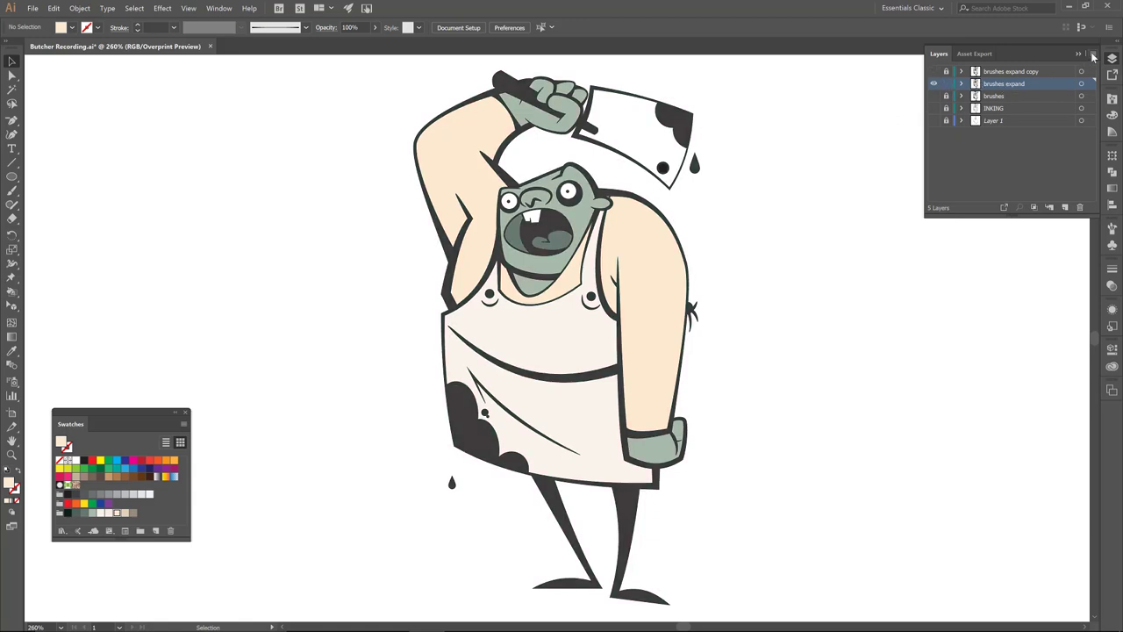
{"action": "left_click", "coordinate": [1093, 55]}
{"action": "left_click", "coordinate": [990, 86]}
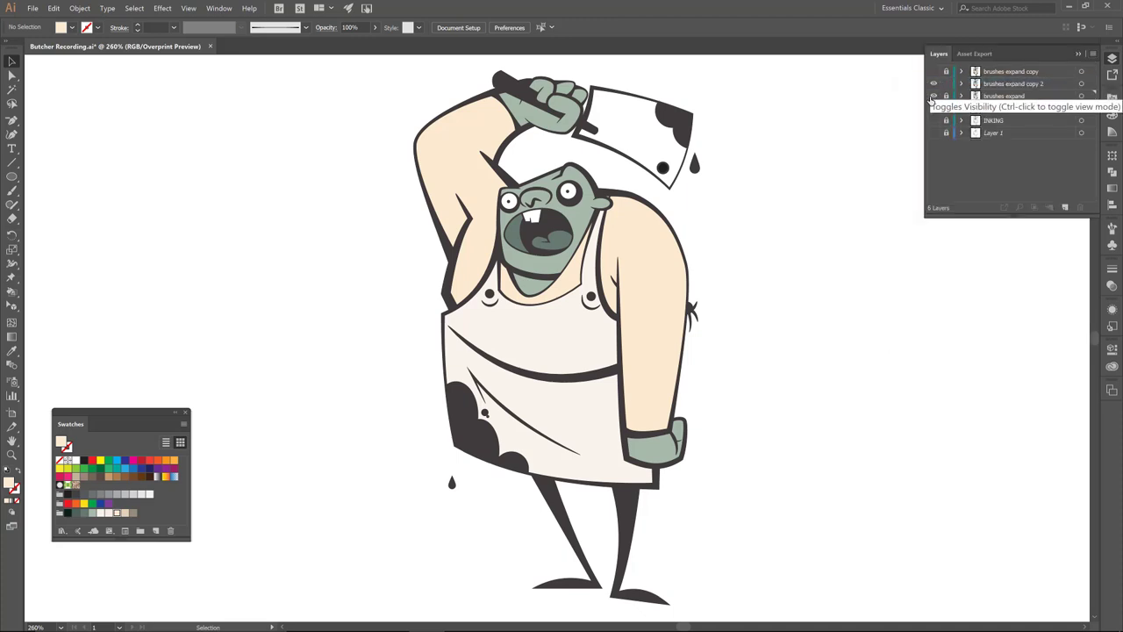
{"action": "left_click", "coordinate": [934, 97]}
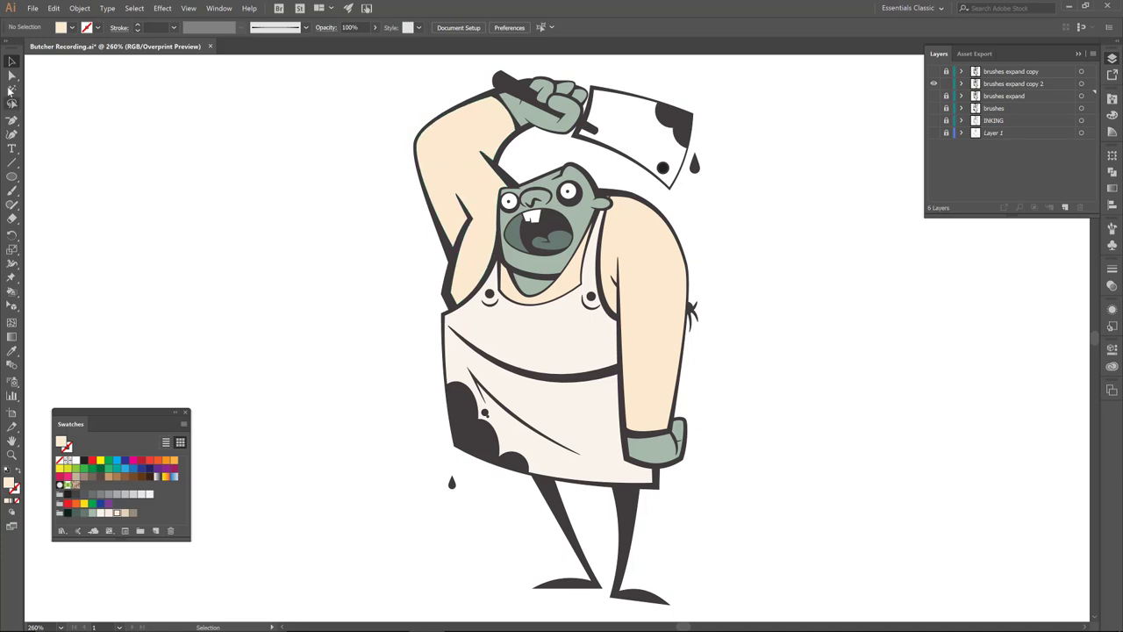
Delete all the dark line art shapes and the cleaver's black hole from the "brushes expand copy 2" layer
{"action": "left_click", "coordinate": [11, 89]}
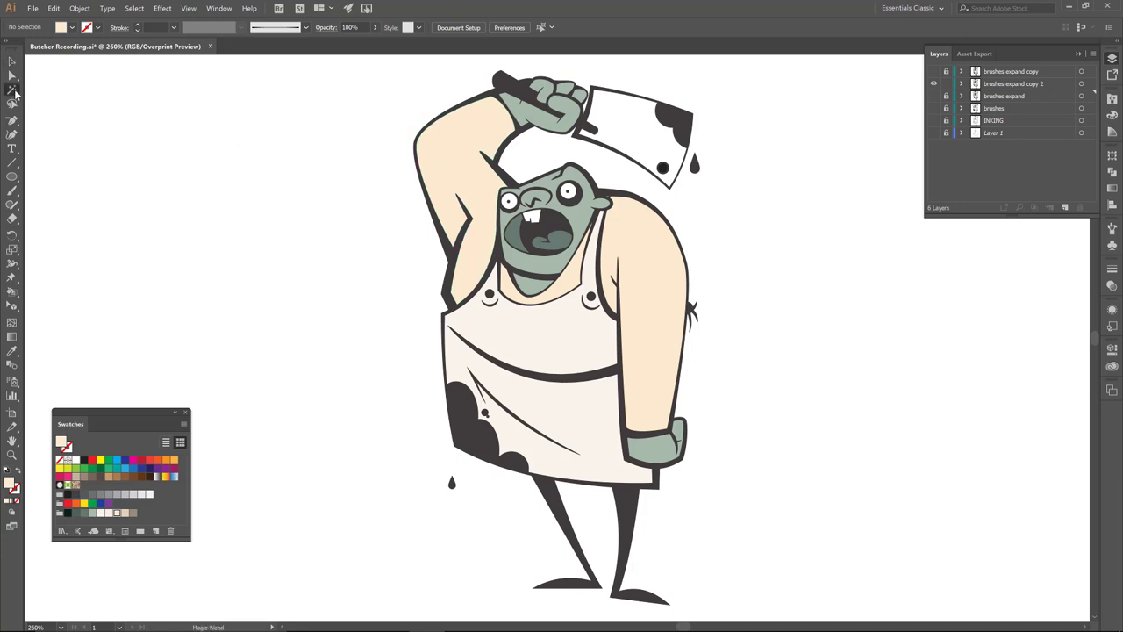
{"action": "left_click", "coordinate": [472, 442]}
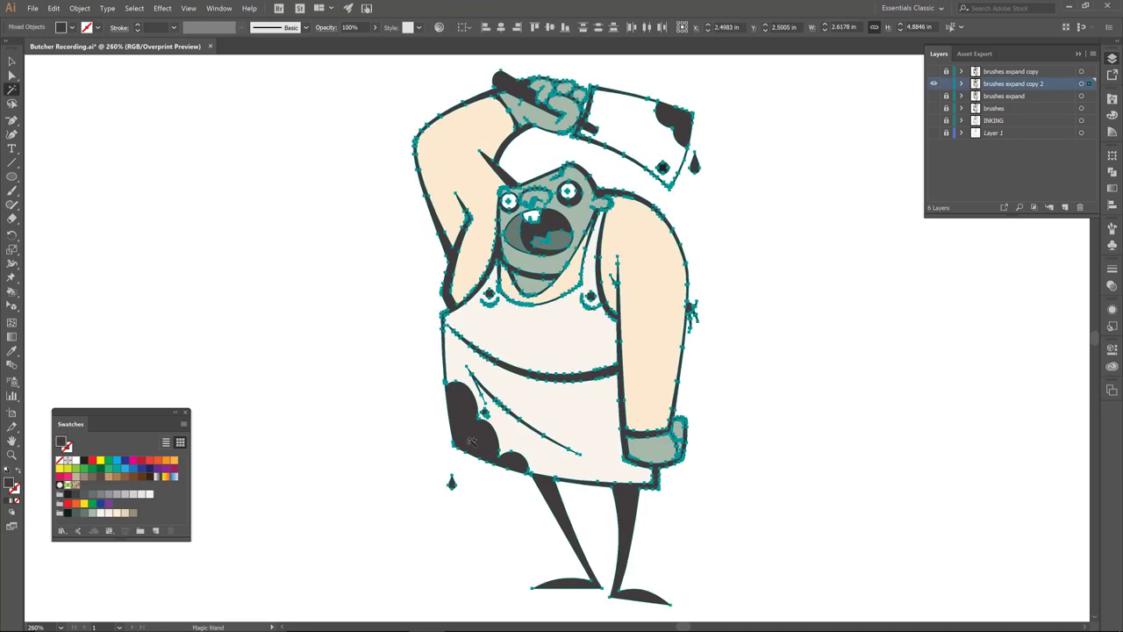
{"action": "key", "text": "Delete"}
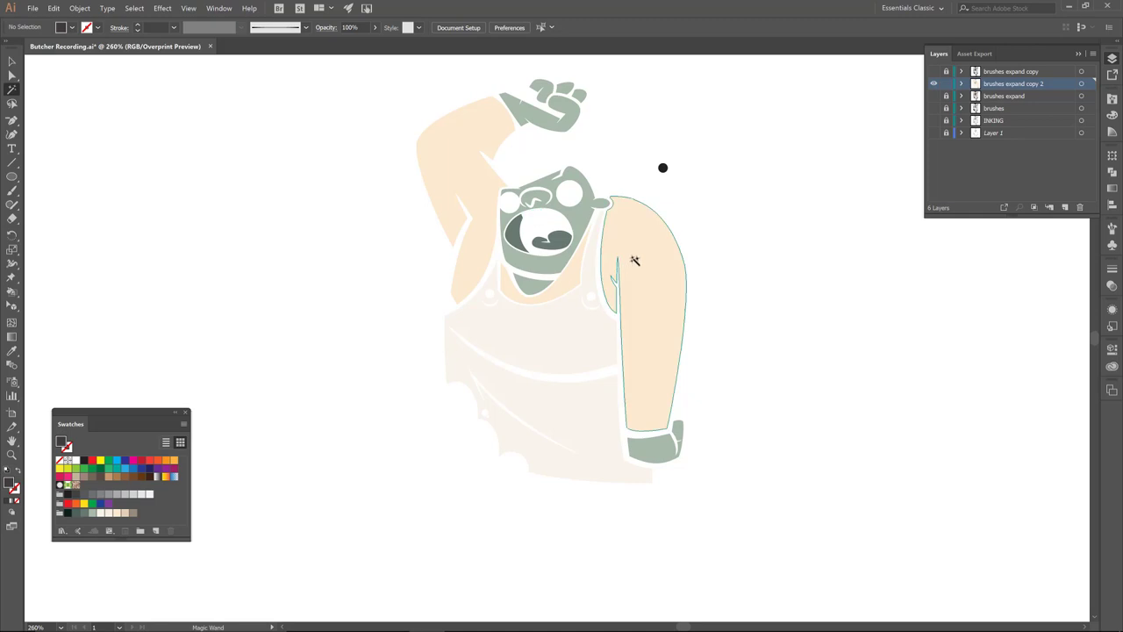
{"action": "key", "text": "v"}
{"action": "left_click", "coordinate": [664, 169]}
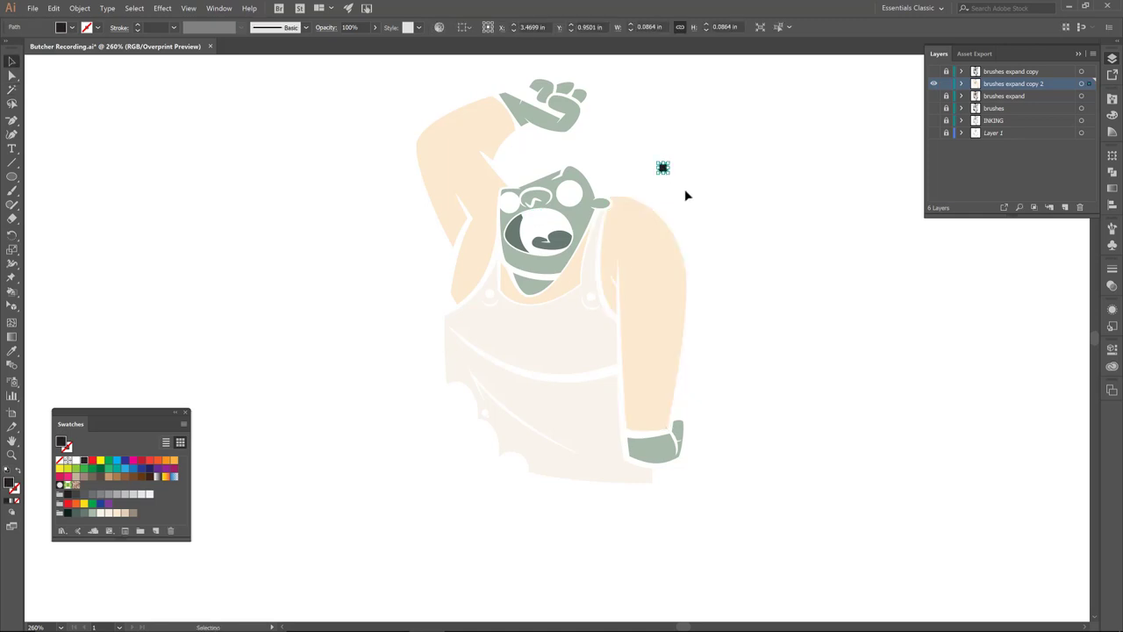
{"action": "key", "text": "Delete"}
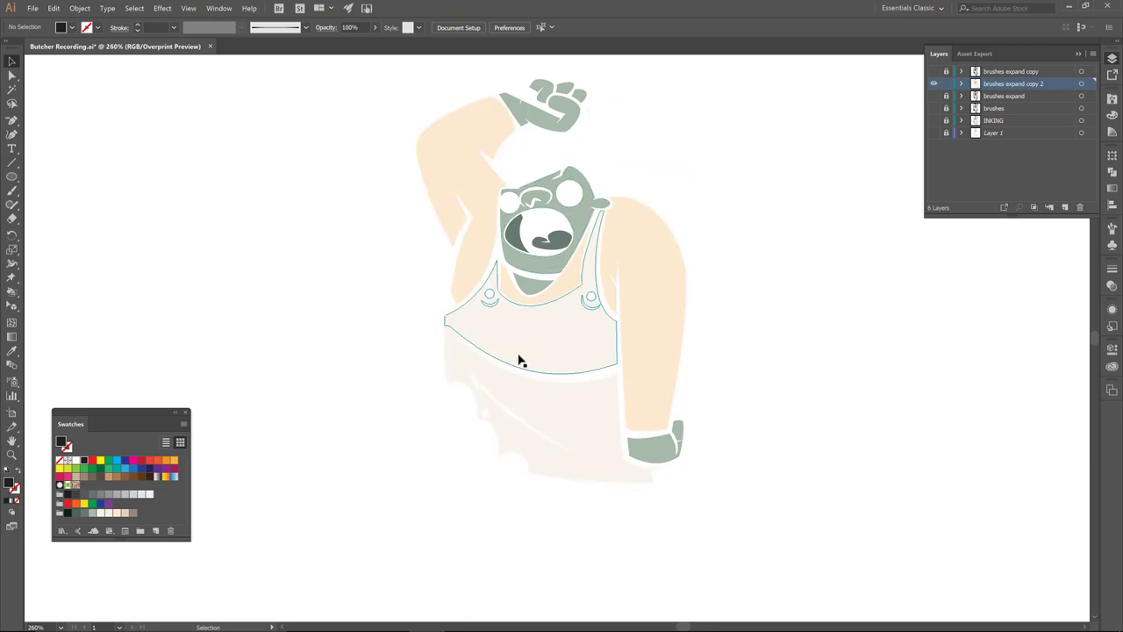
Rename the "brushes expand copy 2" layer as shadow
{"action": "double_click", "coordinate": [1017, 83]}
{"action": "type", "text": "sh"}
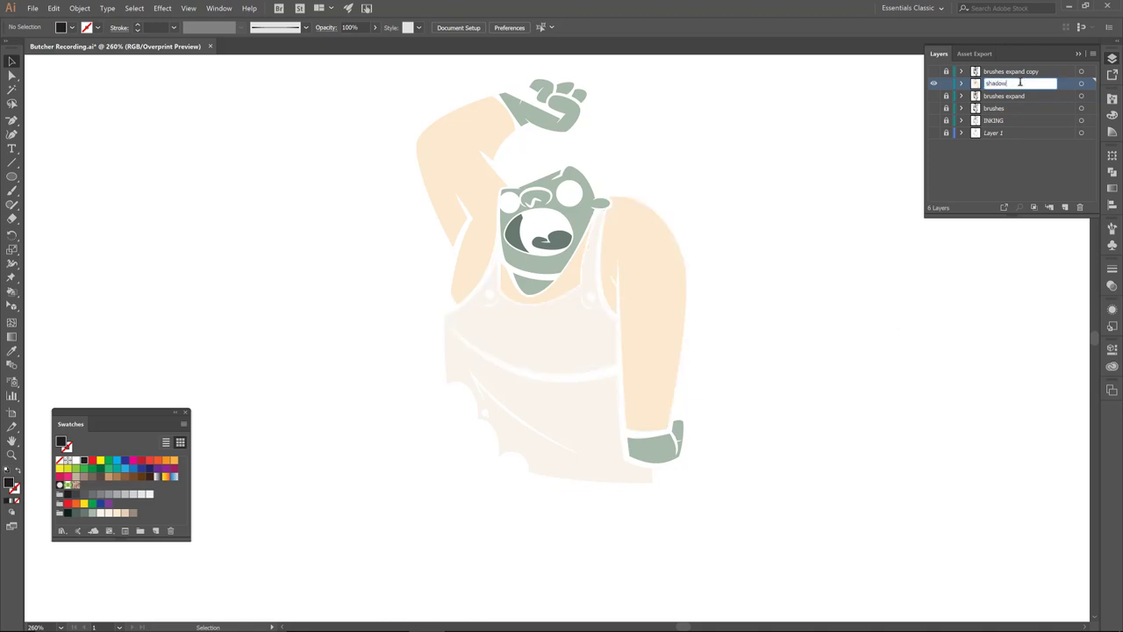
{"action": "type", "text": "adow"}
{"action": "key", "text": "Return"}
Duplicate the shadow layer and name the duplicate gradient
{"action": "left_click", "coordinate": [1093, 54]}
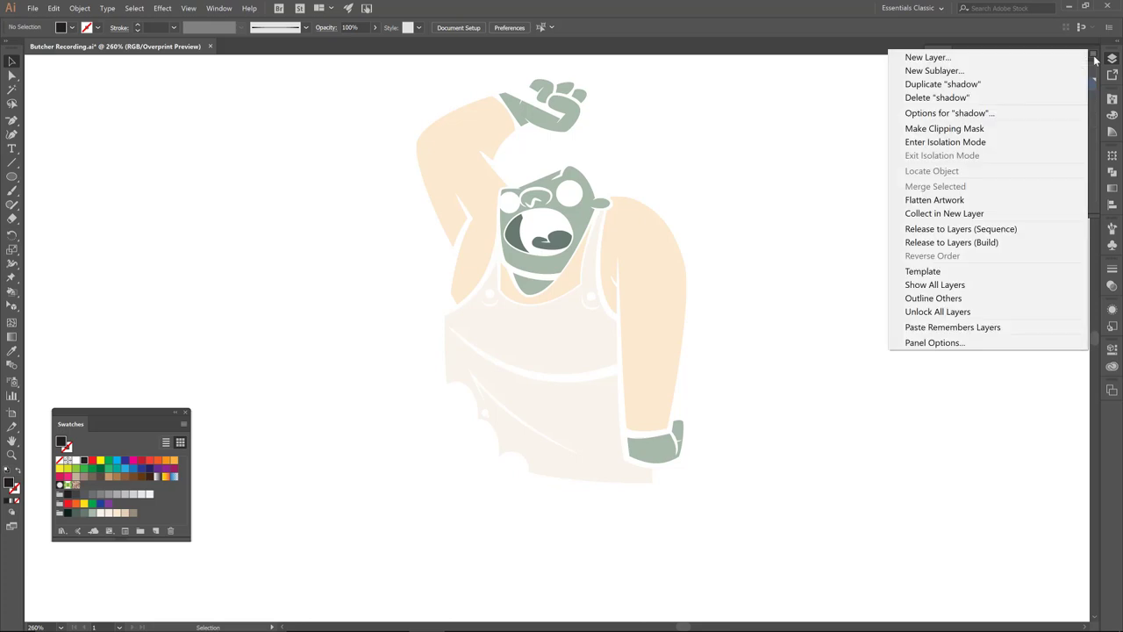
{"action": "left_click", "coordinate": [943, 85]}
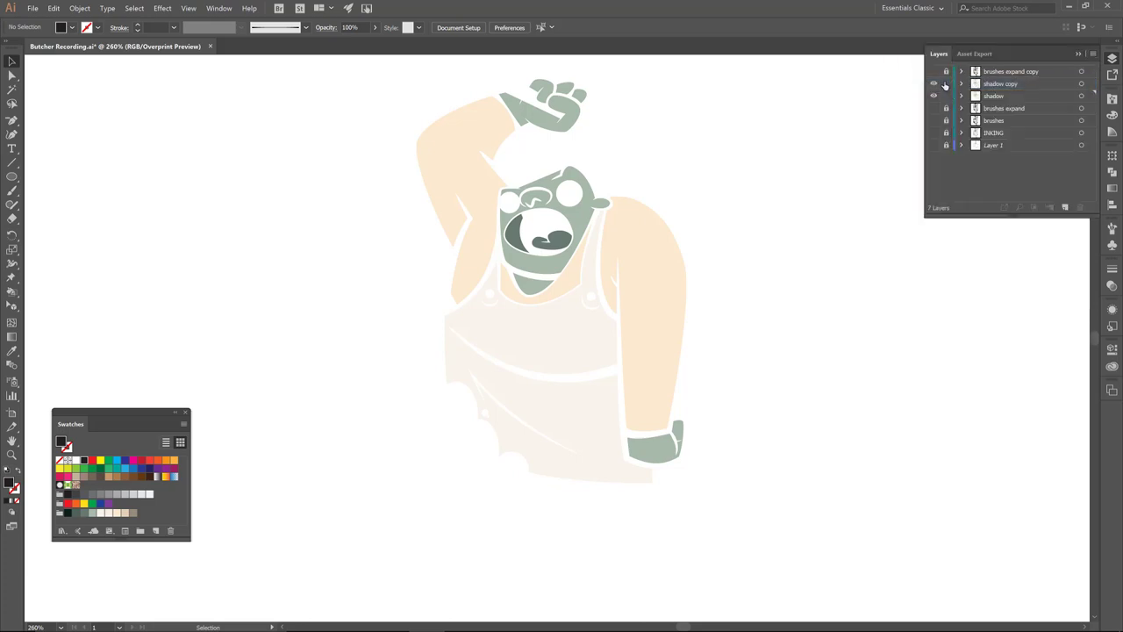
{"action": "double_click", "coordinate": [1000, 83]}
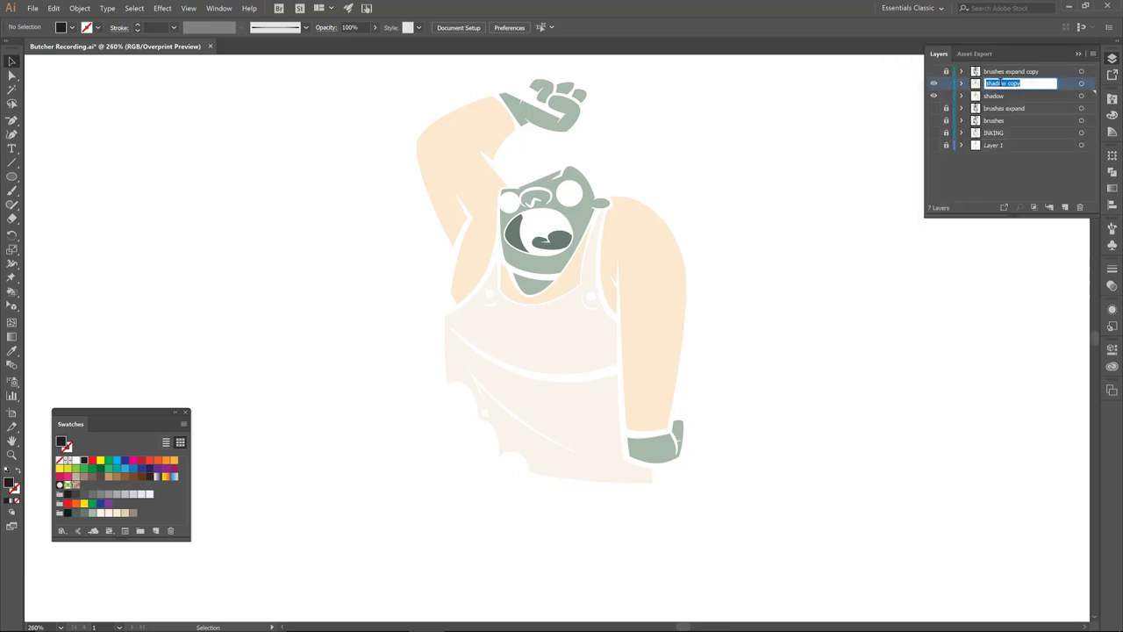
{"action": "type", "text": "gradient"}
{"action": "key", "text": "Return"}
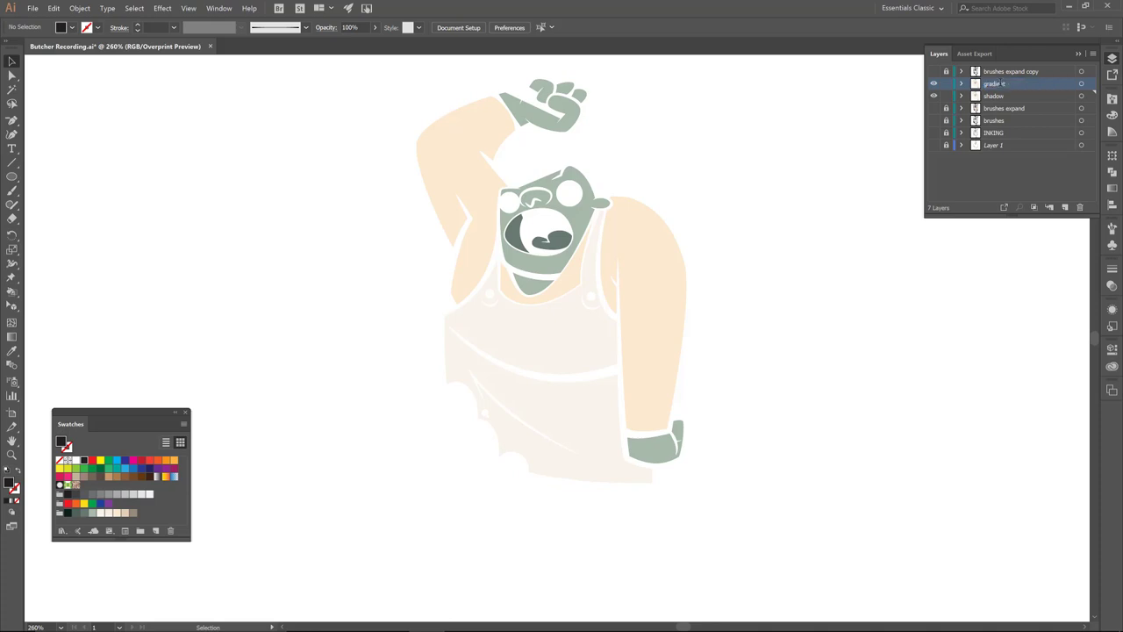
Lock and hide the gradient layer, and show the "brushes expand" and "brushes expand copy" layers
{"action": "left_click", "coordinate": [947, 85]}
{"action": "left_click", "coordinate": [935, 84]}
{"action": "left_click", "coordinate": [935, 84]}
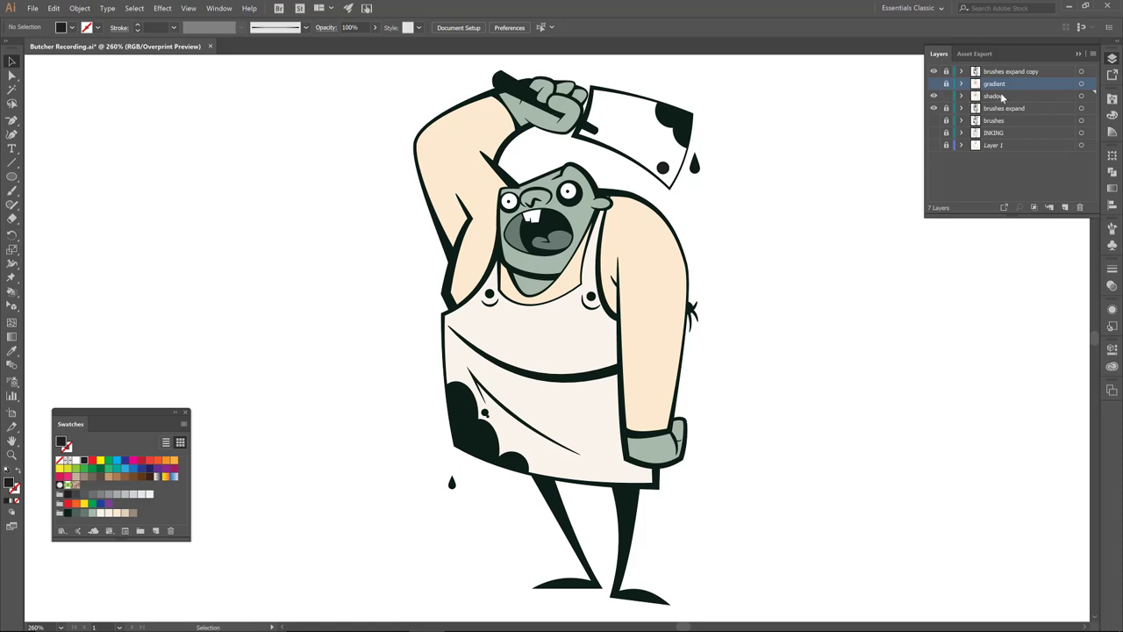
Make the shadow layer active and move the Swatches panel away from the character's raised arm
{"action": "left_click", "coordinate": [999, 97]}
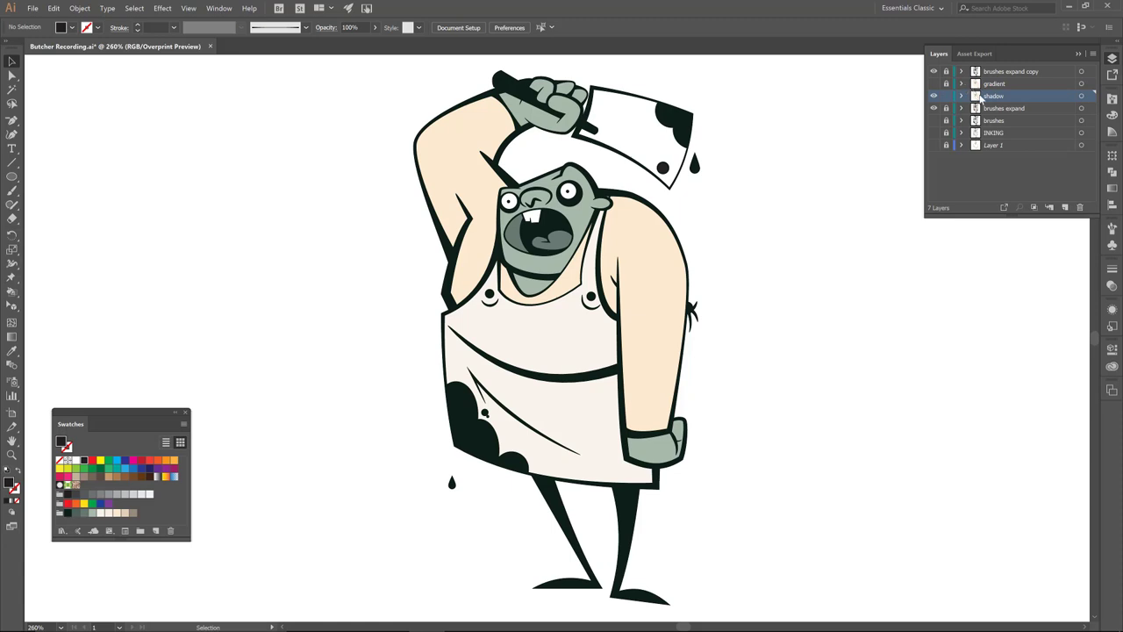
{"action": "left_click", "coordinate": [732, 207]}
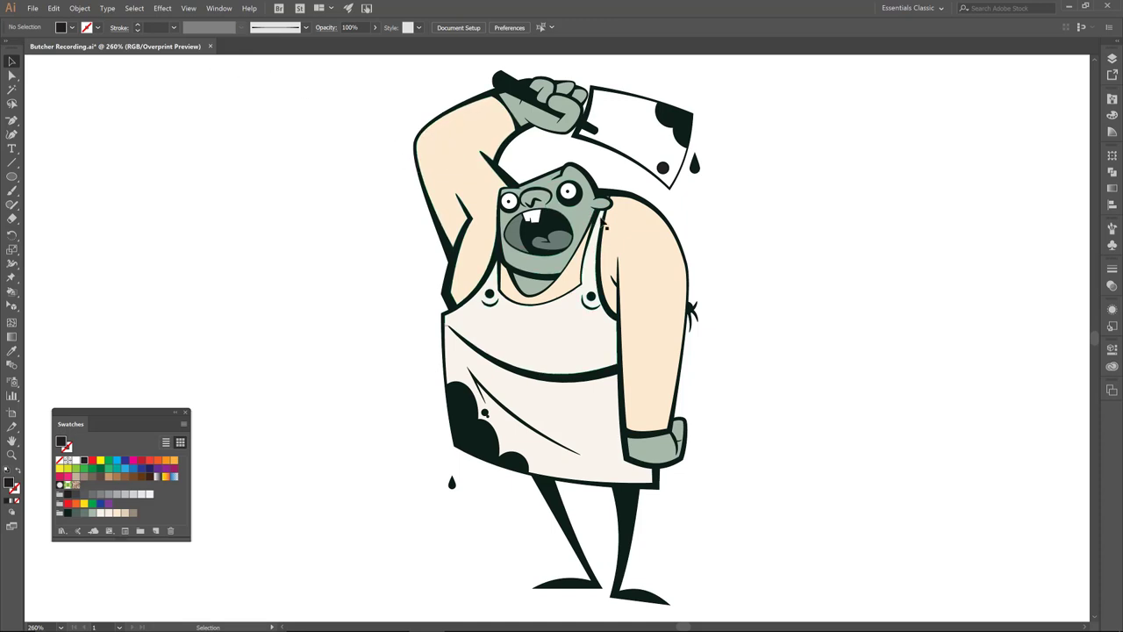
{"action": "left_click", "coordinate": [451, 158]}
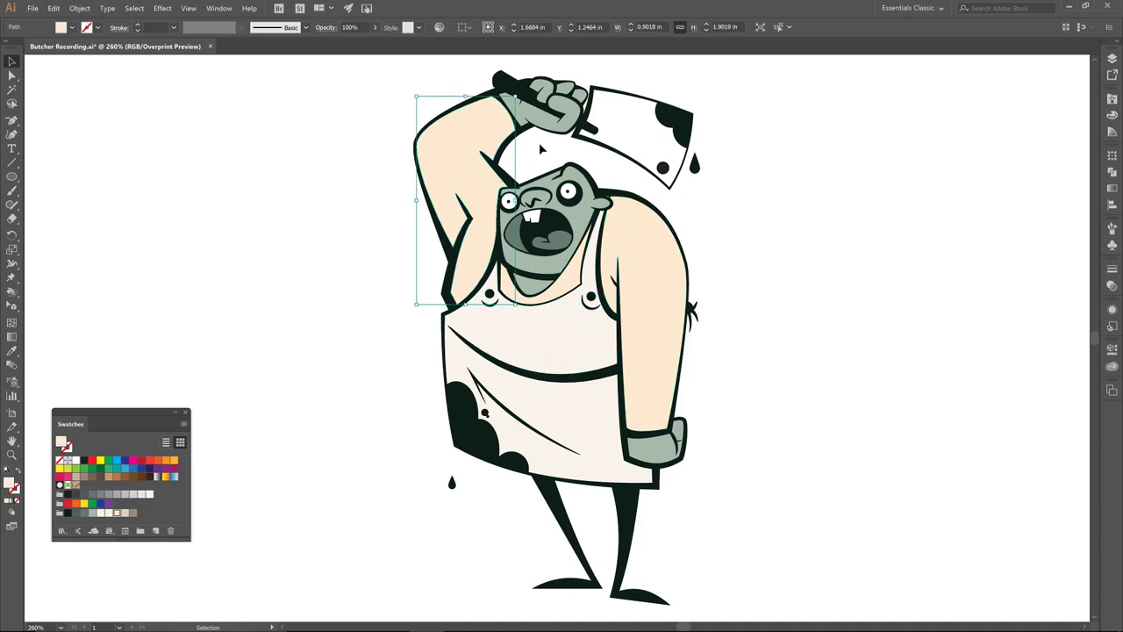
{"action": "key", "text": "ctrl+shift+a"}
{"action": "scroll", "coordinate": [527, 78], "scroll_direction": "up", "scroll_amount": 3}
{"action": "left_click_drag", "start_coordinate": [109, 411], "coordinate": [95, 73]}
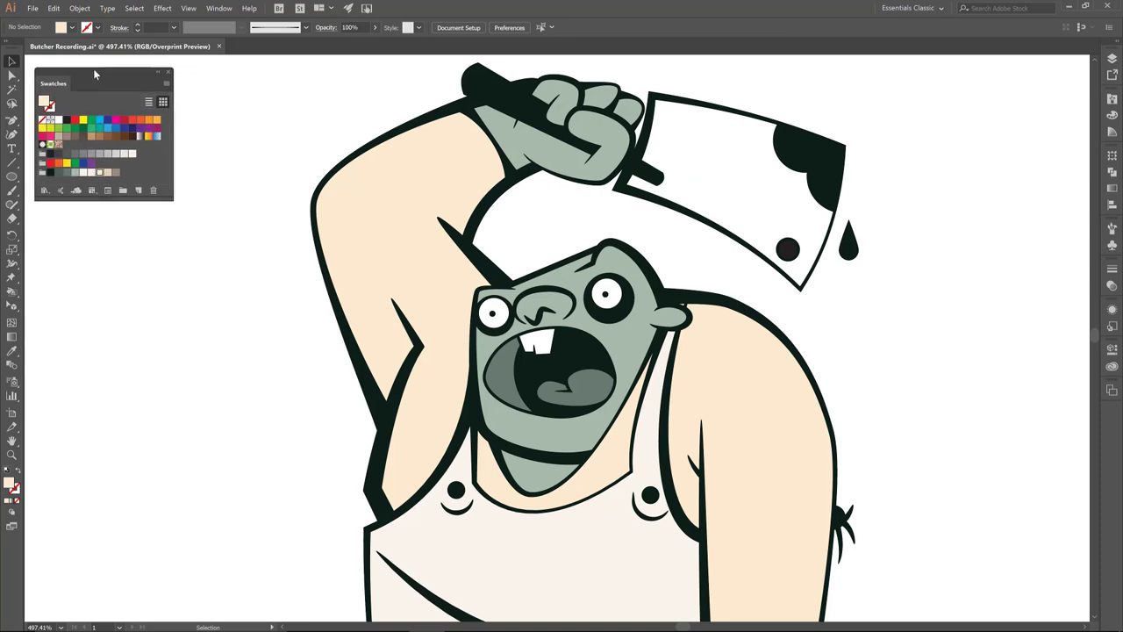
Cut the raised arm's skin shape with the Knife along an outer highlight curve and curved shadow edges beside the face and apron
{"action": "left_click", "coordinate": [12, 219]}
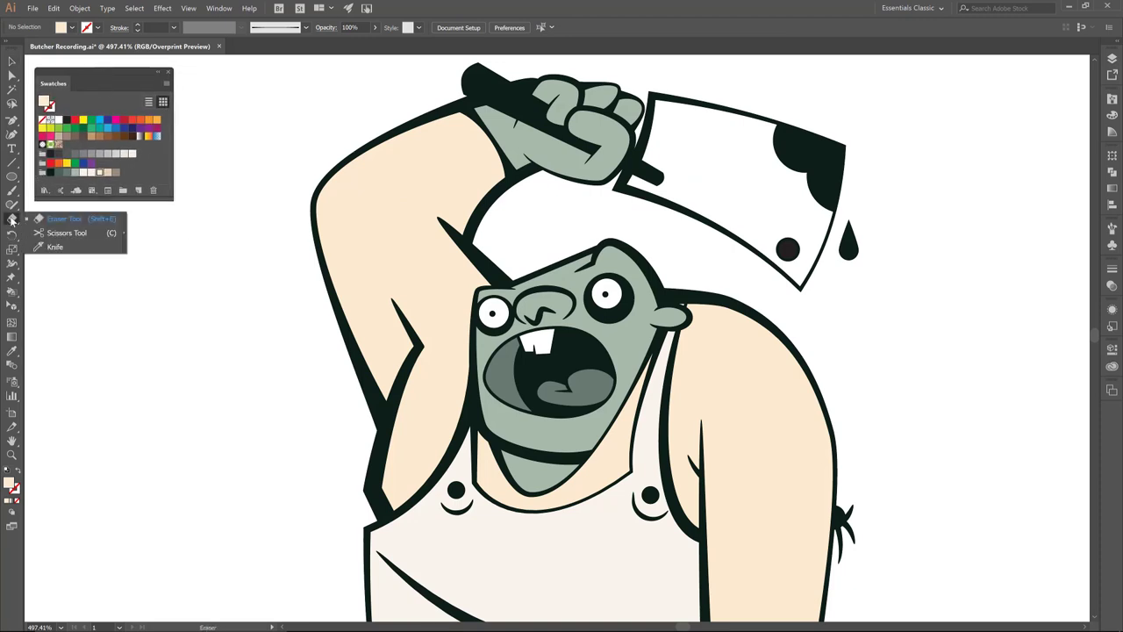
{"action": "left_click", "coordinate": [55, 251]}
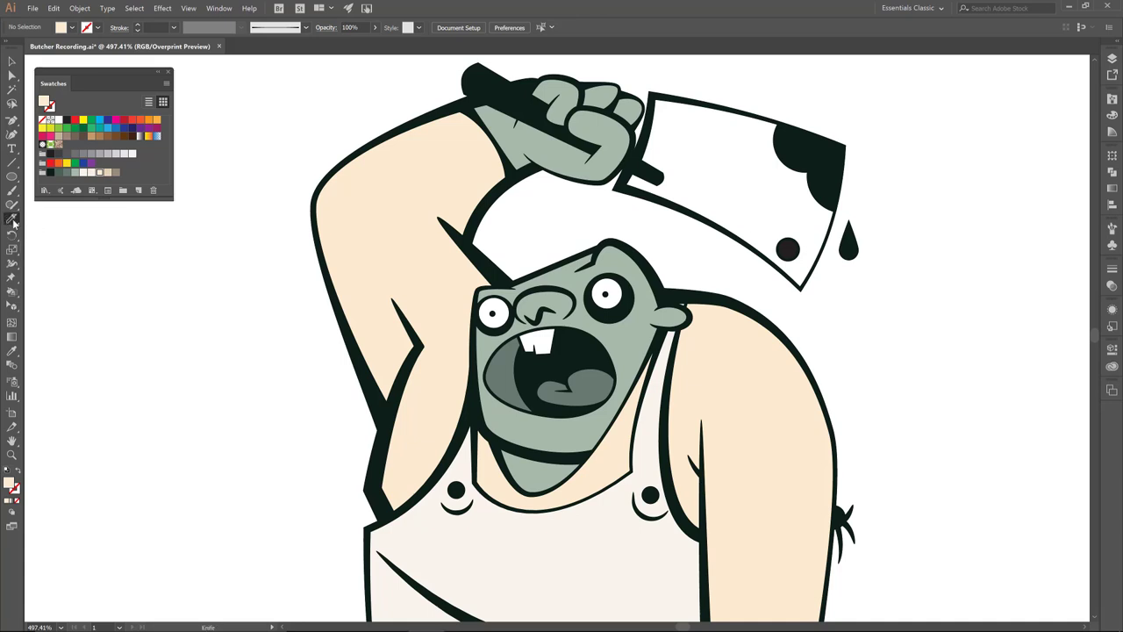
{"action": "key", "text": "v"}
{"action": "left_click", "coordinate": [358, 225]}
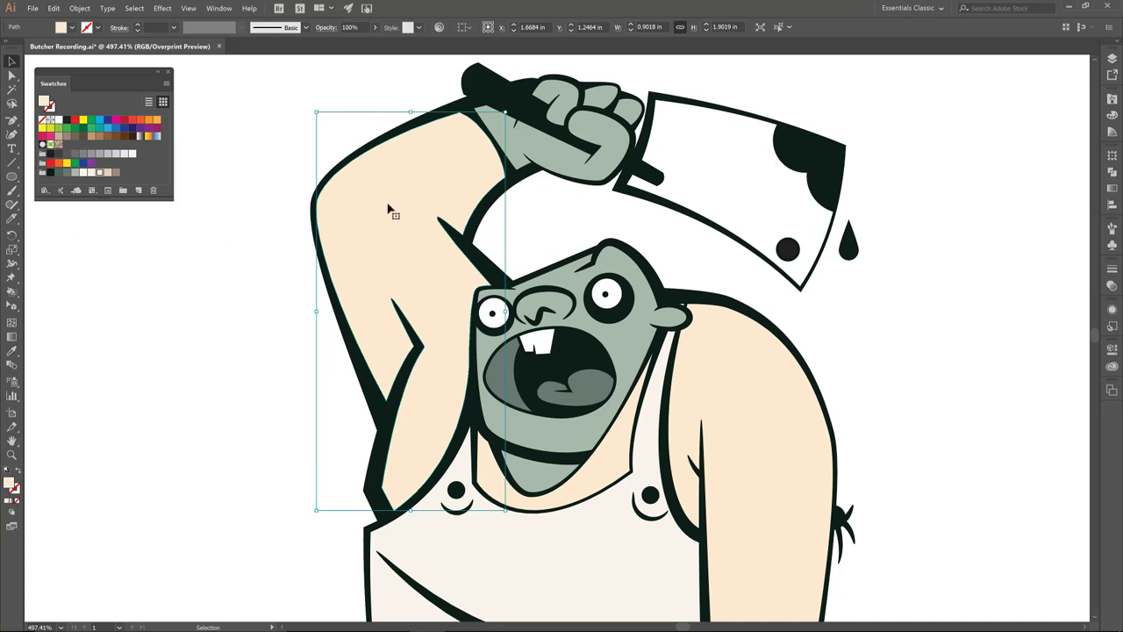
{"action": "left_click", "coordinate": [12, 219]}
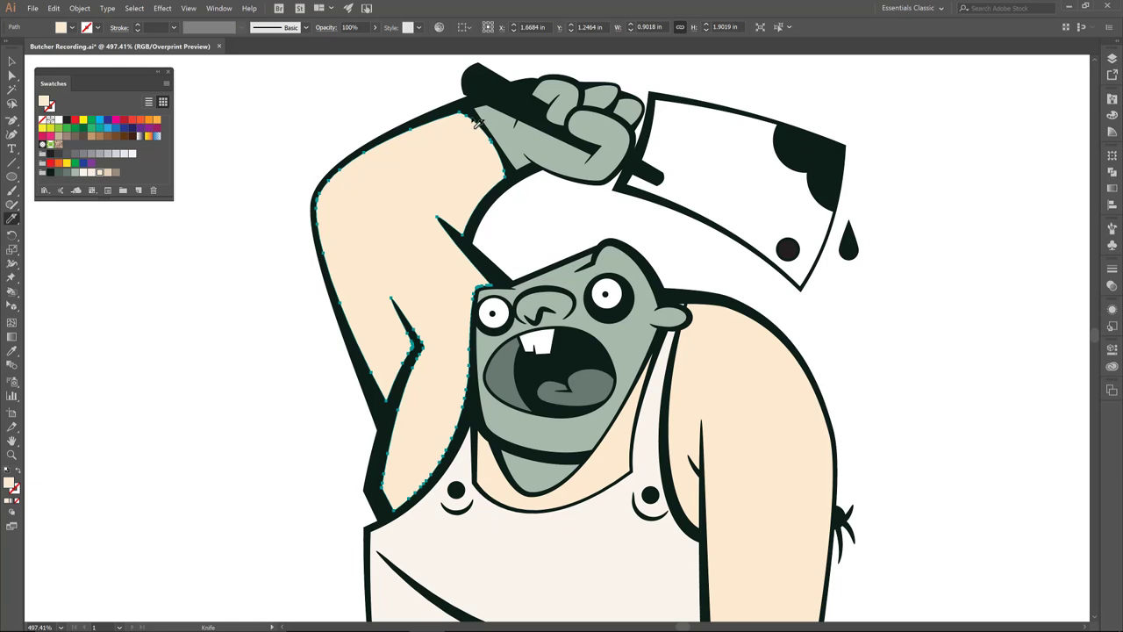
{"action": "mouse_move", "coordinate": [477, 122]}
{"action": "left_mouse_down"}
{"action": "mouse_move", "coordinate": [406, 155]}
{"action": "mouse_move", "coordinate": [364, 202]}
{"action": "mouse_move", "coordinate": [366, 237]}
{"action": "mouse_move", "coordinate": [422, 349]}
{"action": "left_mouse_up"}
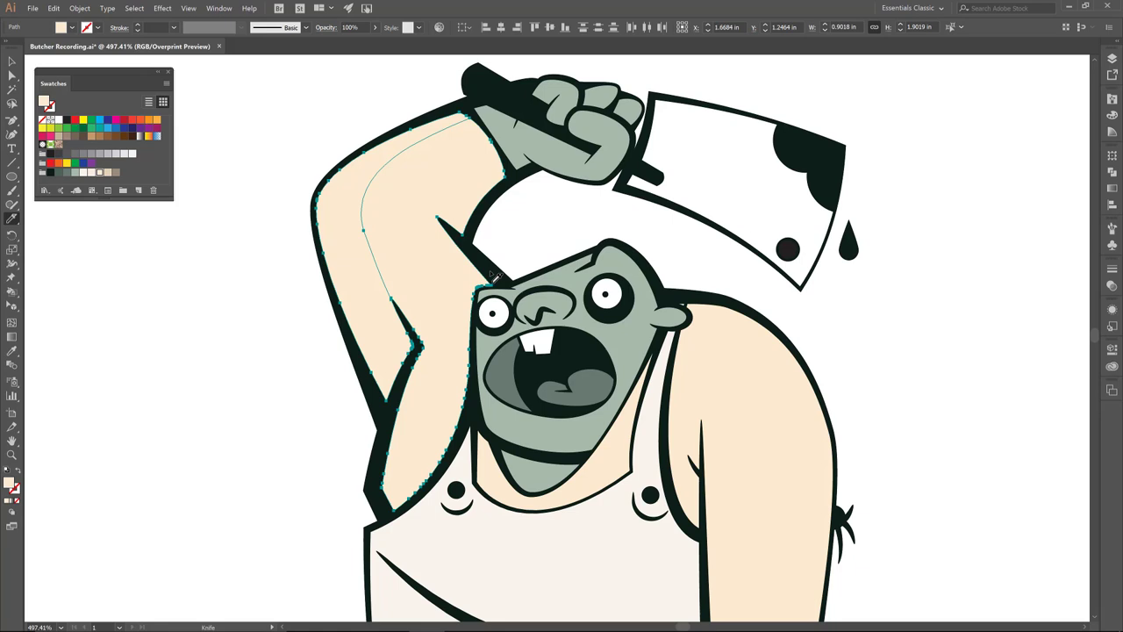
{"action": "mouse_move", "coordinate": [493, 276]}
{"action": "left_mouse_down"}
{"action": "mouse_move", "coordinate": [438, 301]}
{"action": "mouse_move", "coordinate": [435, 323]}
{"action": "mouse_move", "coordinate": [462, 370]}
{"action": "mouse_move", "coordinate": [453, 344]}
{"action": "mouse_move", "coordinate": [412, 456]}
{"action": "mouse_move", "coordinate": [351, 494]}
{"action": "left_mouse_up"}
{"action": "key", "text": "v"}
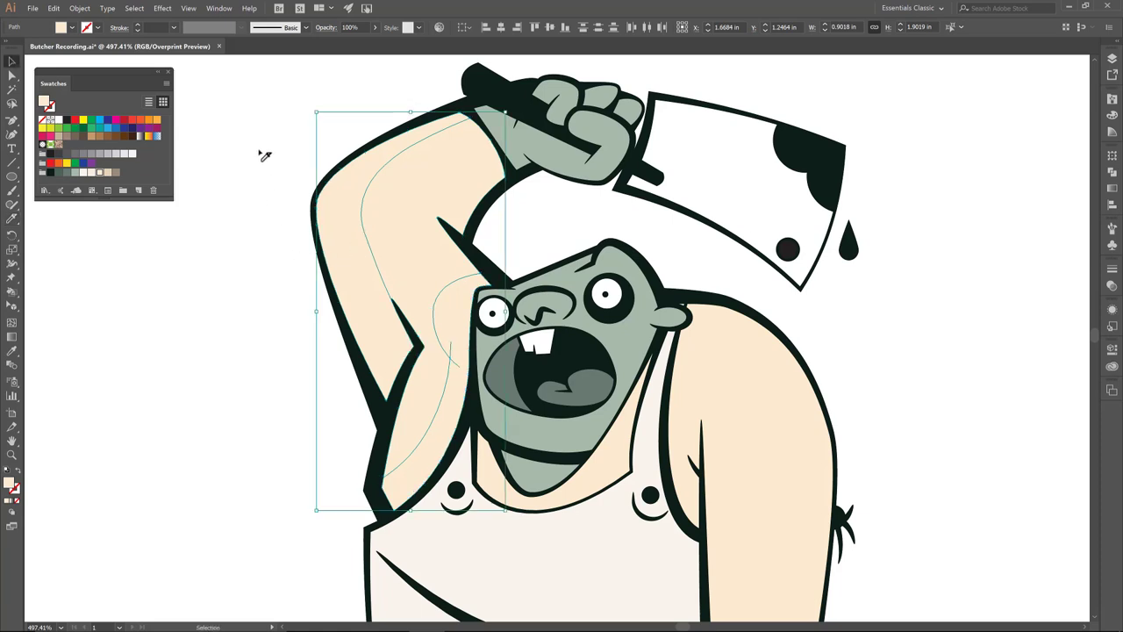
{"action": "left_click", "coordinate": [264, 155]}
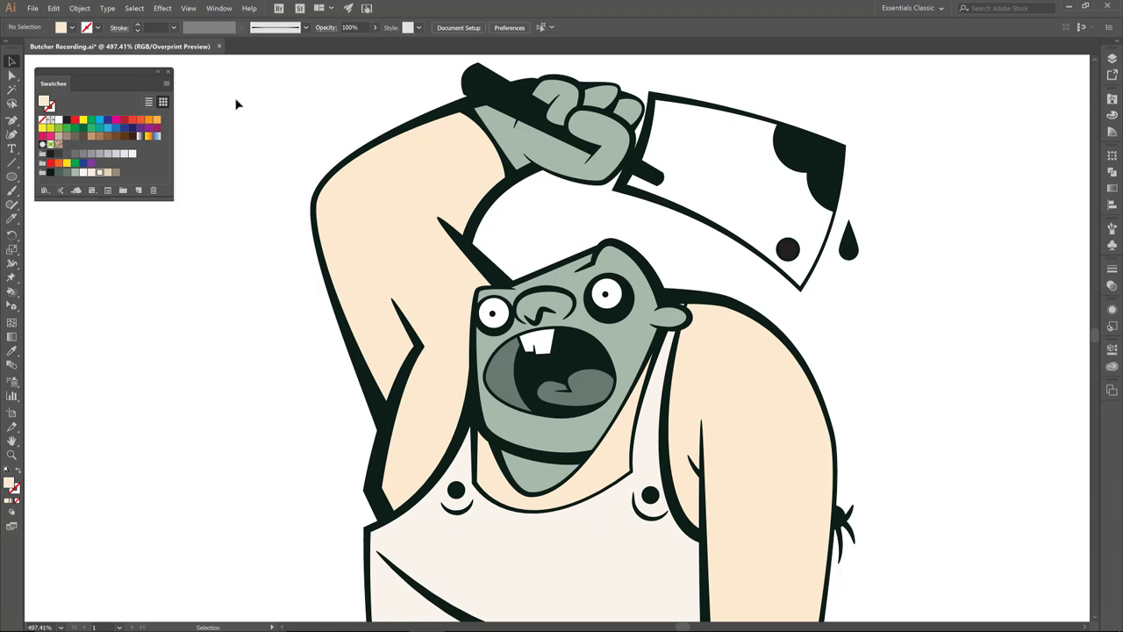
Fill the outer strip of the raised arm with the pale pink swatch as a highlight
{"action": "left_click", "coordinate": [342, 207]}
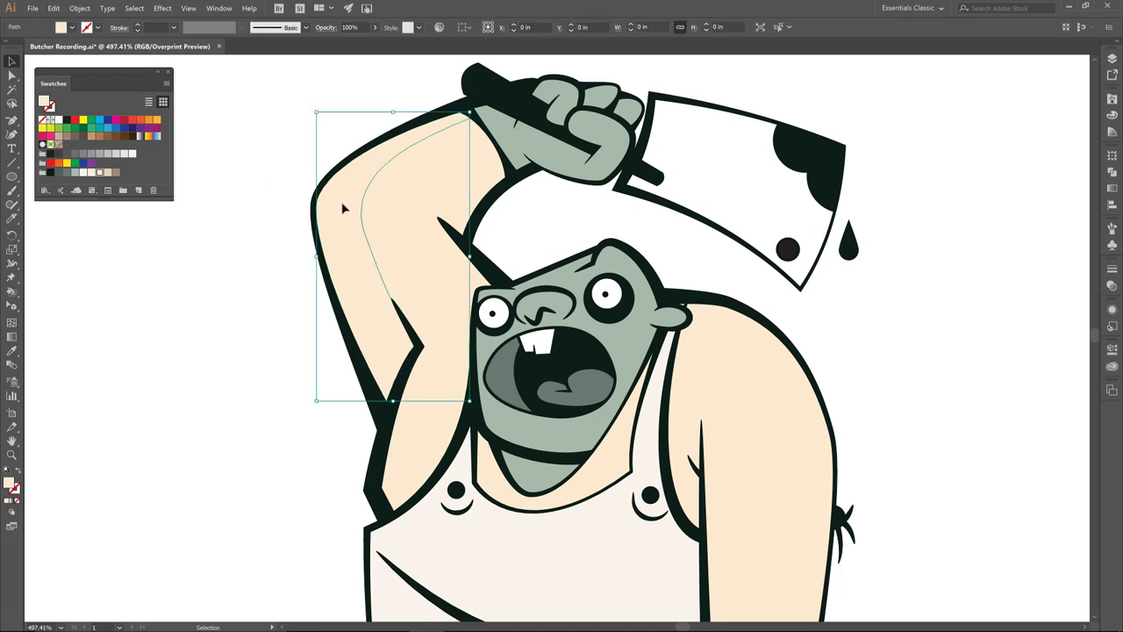
{"action": "left_click", "coordinate": [93, 174]}
{"action": "left_click", "coordinate": [253, 316]}
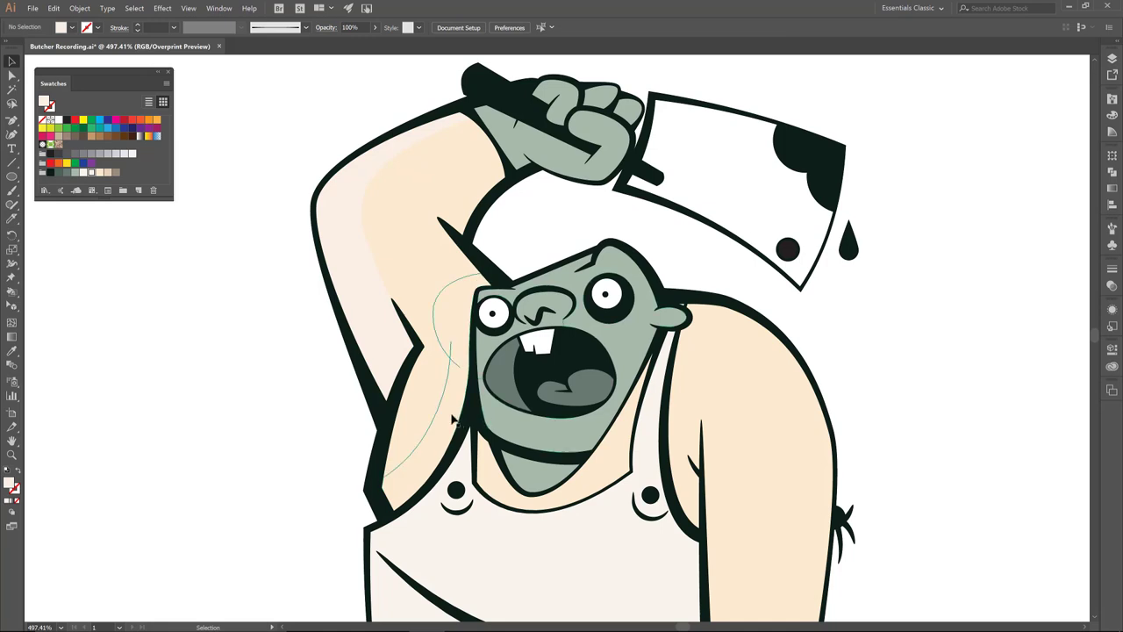
Fill the raised arm's inner shadow pieces with the tan swatch and unite them into one shape with Pathfinder
{"action": "left_click", "coordinate": [460, 424]}
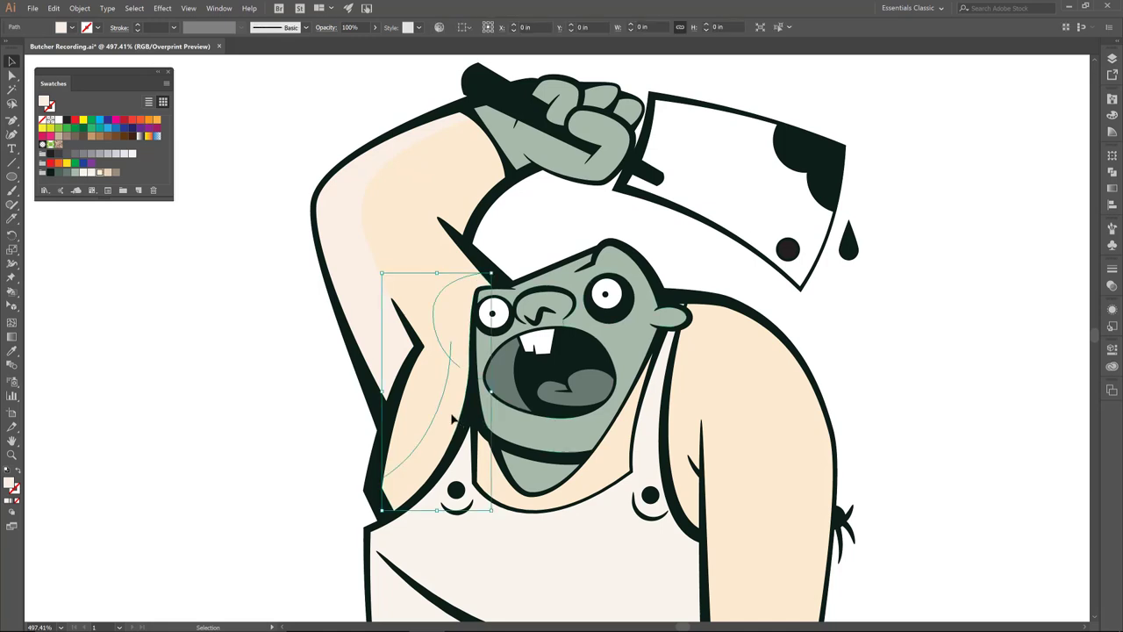
{"action": "left_click", "coordinate": [107, 173]}
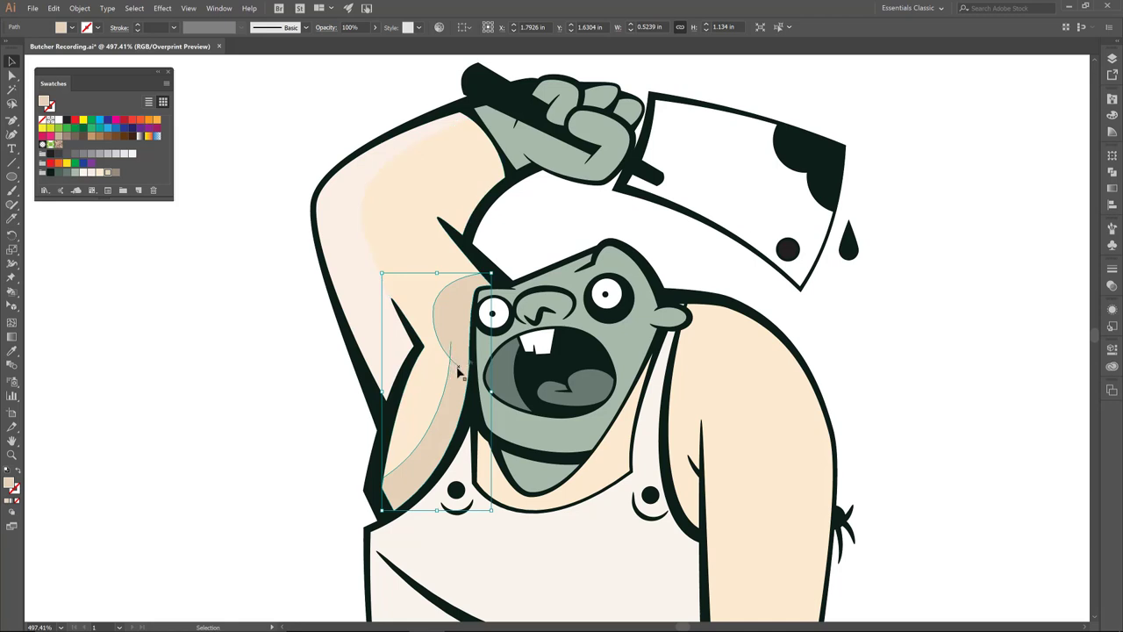
{"action": "left_click", "coordinate": [1112, 172]}
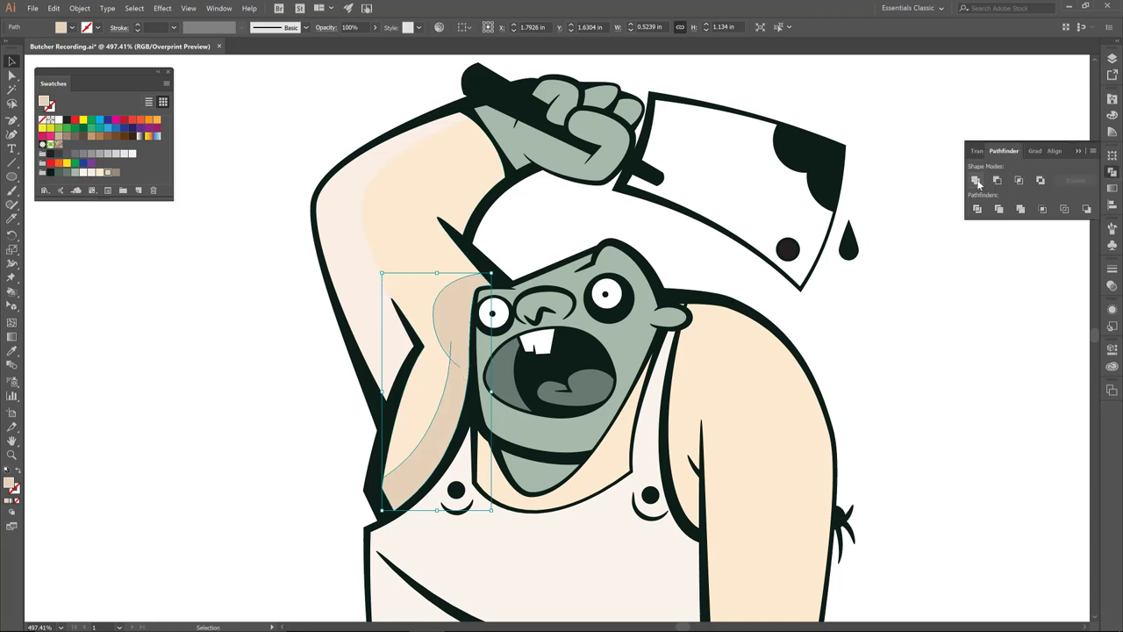
{"action": "left_click", "coordinate": [929, 317]}
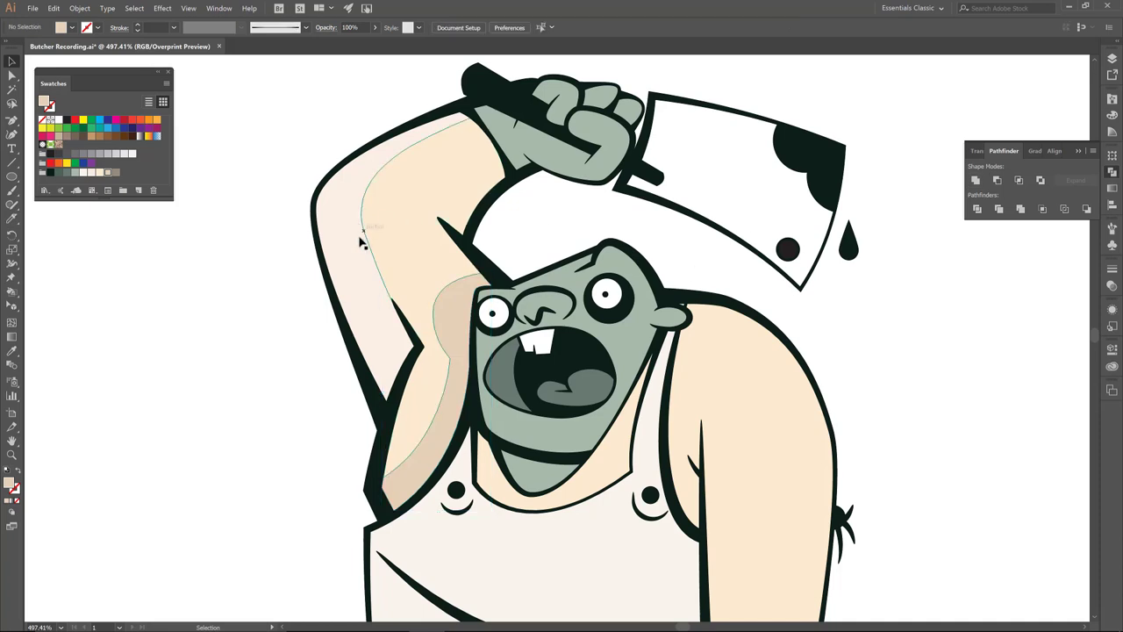
{"action": "left_click", "coordinate": [571, 544]}
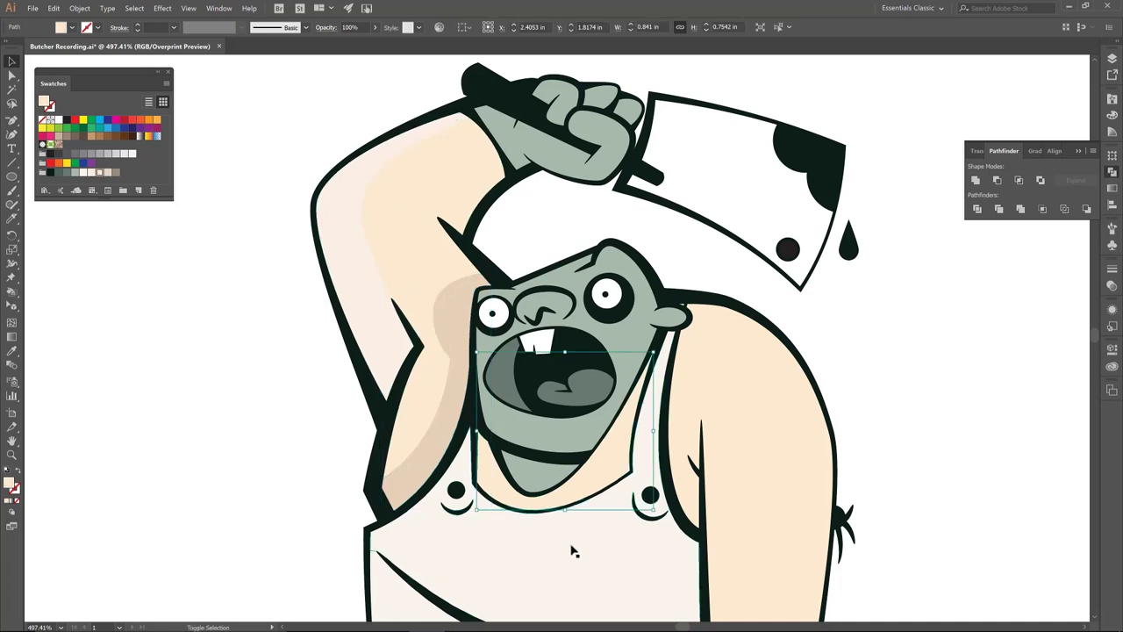
{"action": "left_click", "coordinate": [788, 394], "text": "shift"}
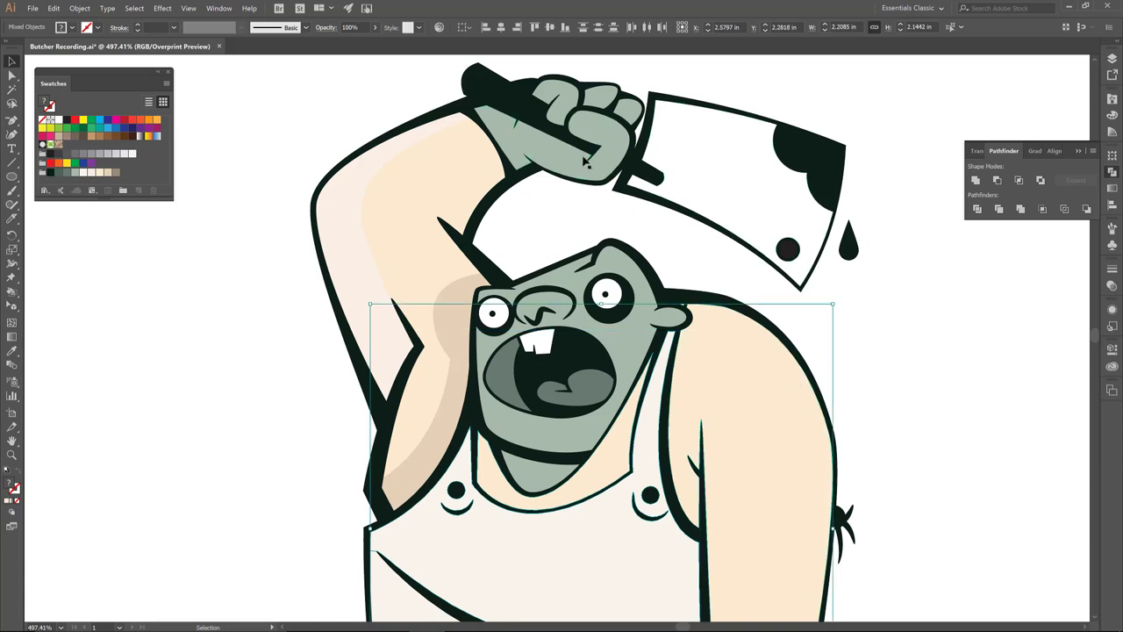
{"action": "left_click", "coordinate": [898, 325]}
Cut the neck skin, apron strap and lowered arm with one curved Knife stroke from the chin across to the outer shoulder
{"action": "left_click", "coordinate": [724, 399]}
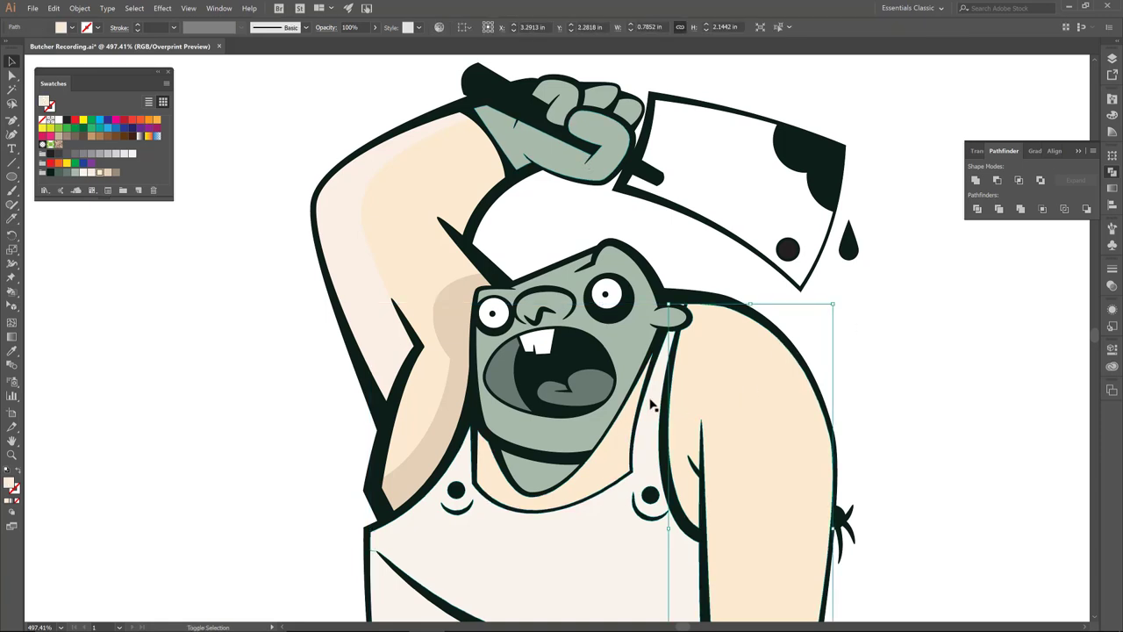
{"action": "left_click", "coordinate": [653, 405], "text": "shift"}
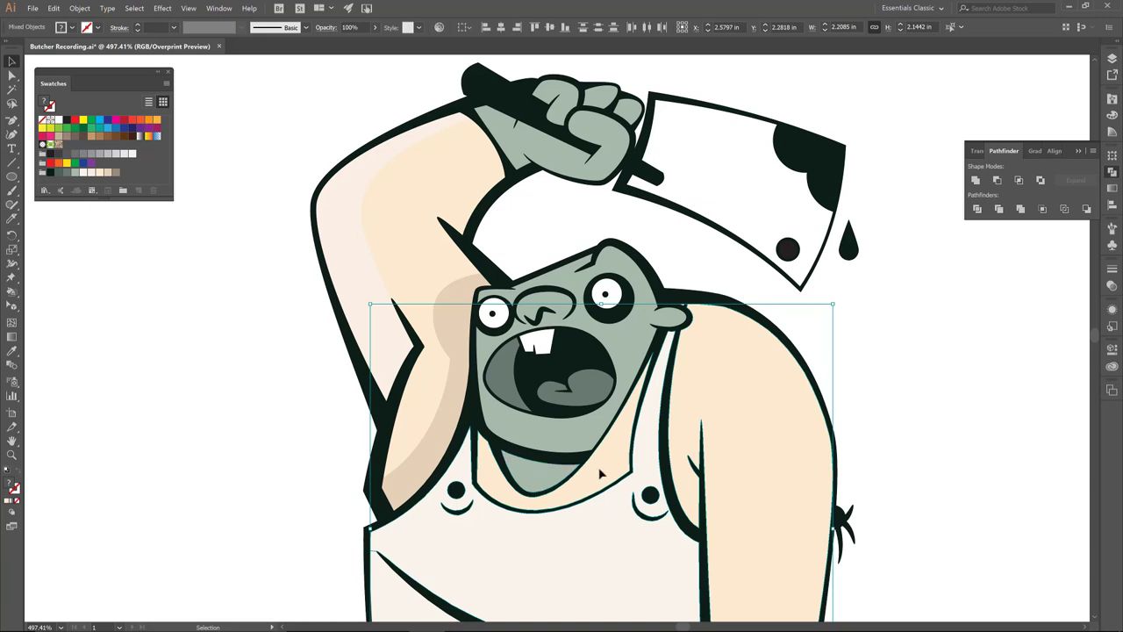
{"action": "left_click", "coordinate": [13, 219]}
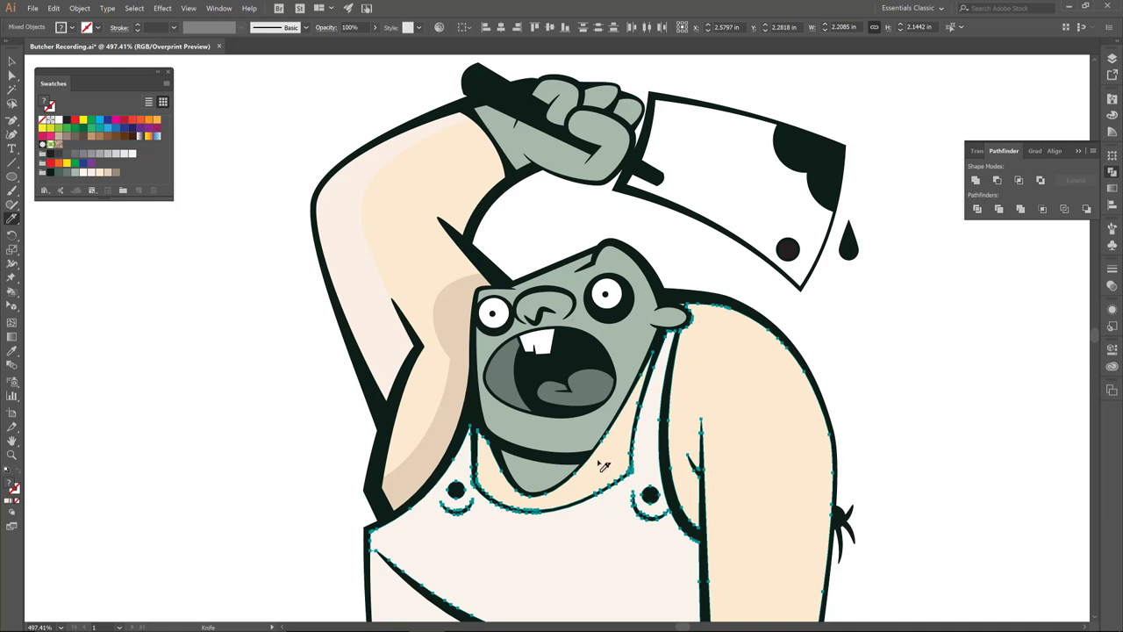
{"action": "mouse_move", "coordinate": [583, 471]}
{"action": "left_mouse_down"}
{"action": "mouse_move", "coordinate": [687, 387]}
{"action": "mouse_move", "coordinate": [843, 361]}
{"action": "mouse_move", "coordinate": [920, 413]}
{"action": "left_mouse_up"}
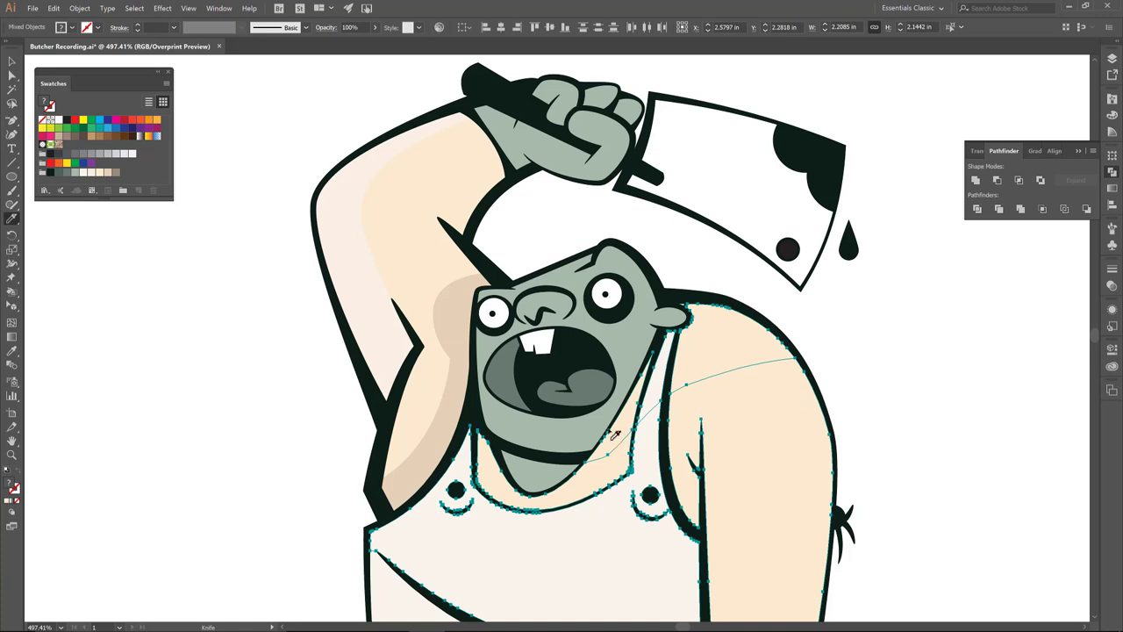
{"action": "key", "text": "v"}
{"action": "left_click", "coordinate": [834, 333]}
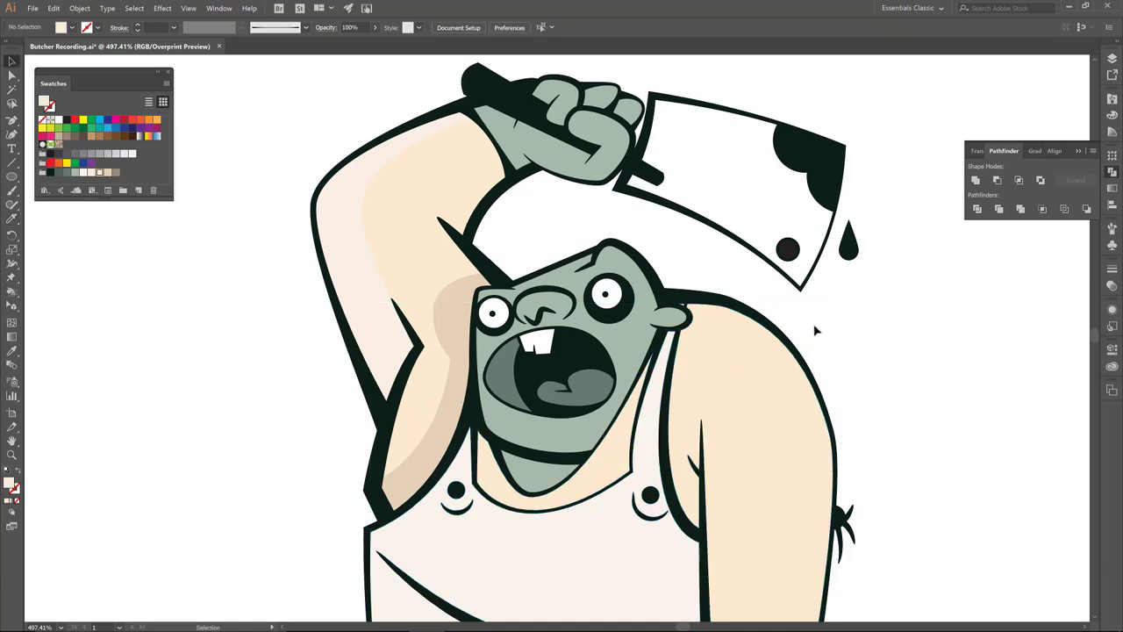
Fill the cut upper shoulder piece of the lowered arm with the tan shadow swatch
{"action": "left_click", "coordinate": [743, 344]}
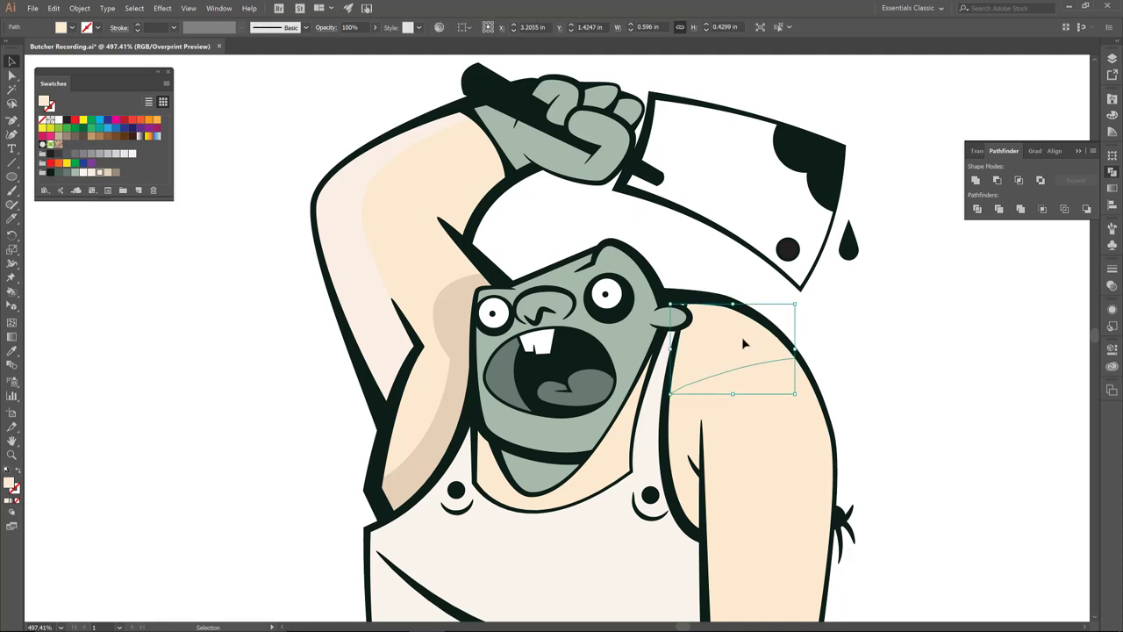
{"action": "left_click", "coordinate": [107, 174]}
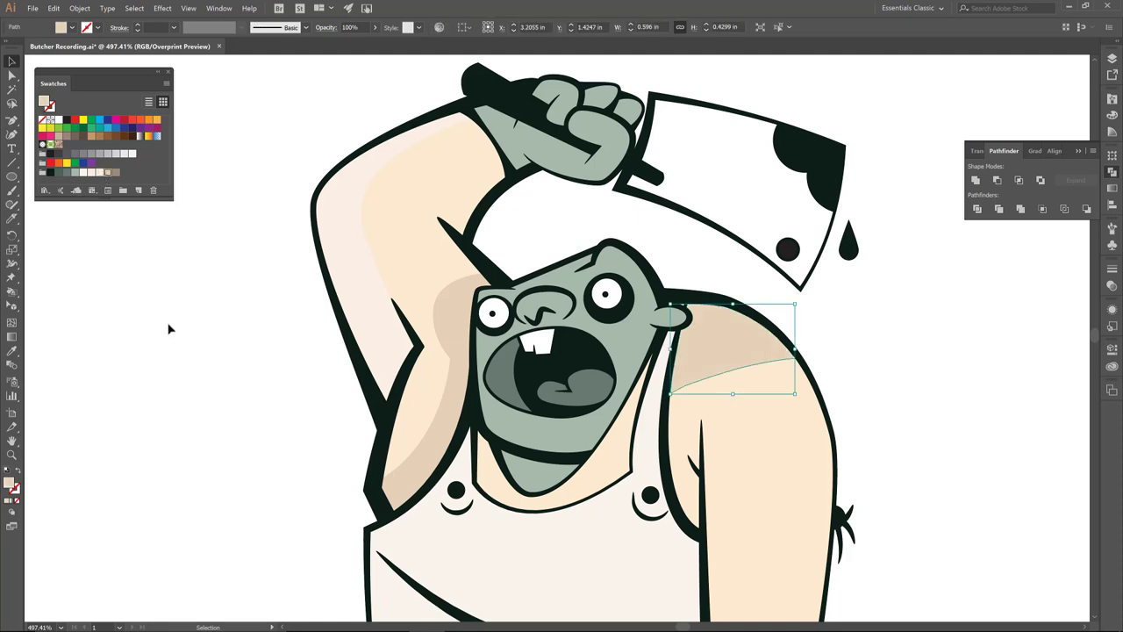
{"action": "left_click", "coordinate": [173, 336]}
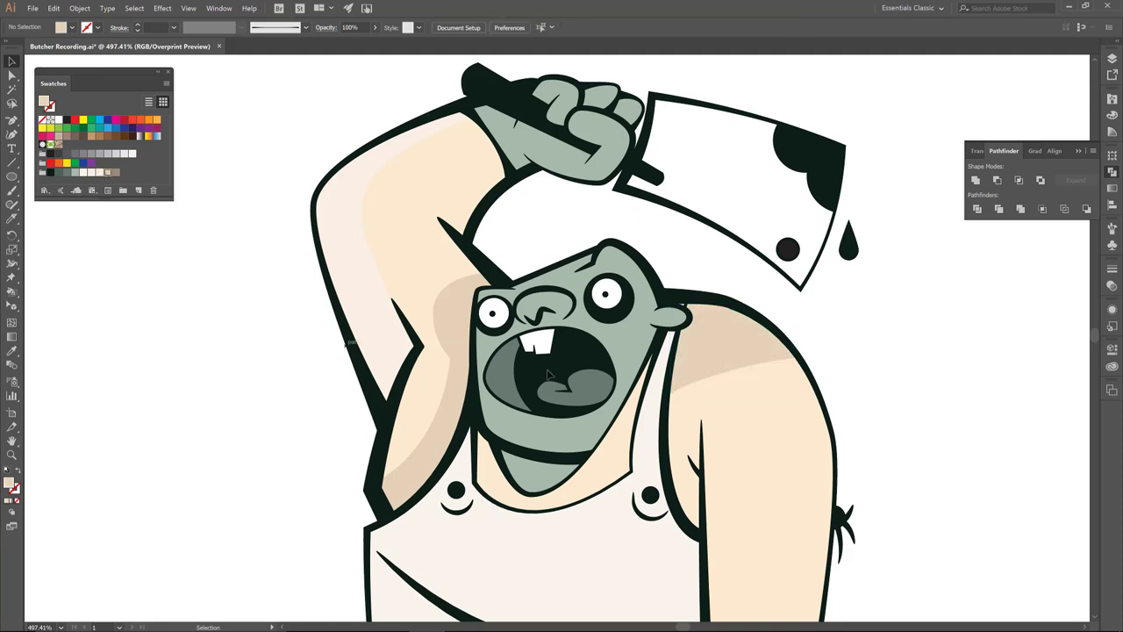
Fill the cut upper piece of the apron strap with pale pink and the neck piece beside the jaw with tan
{"action": "left_click", "coordinate": [658, 386]}
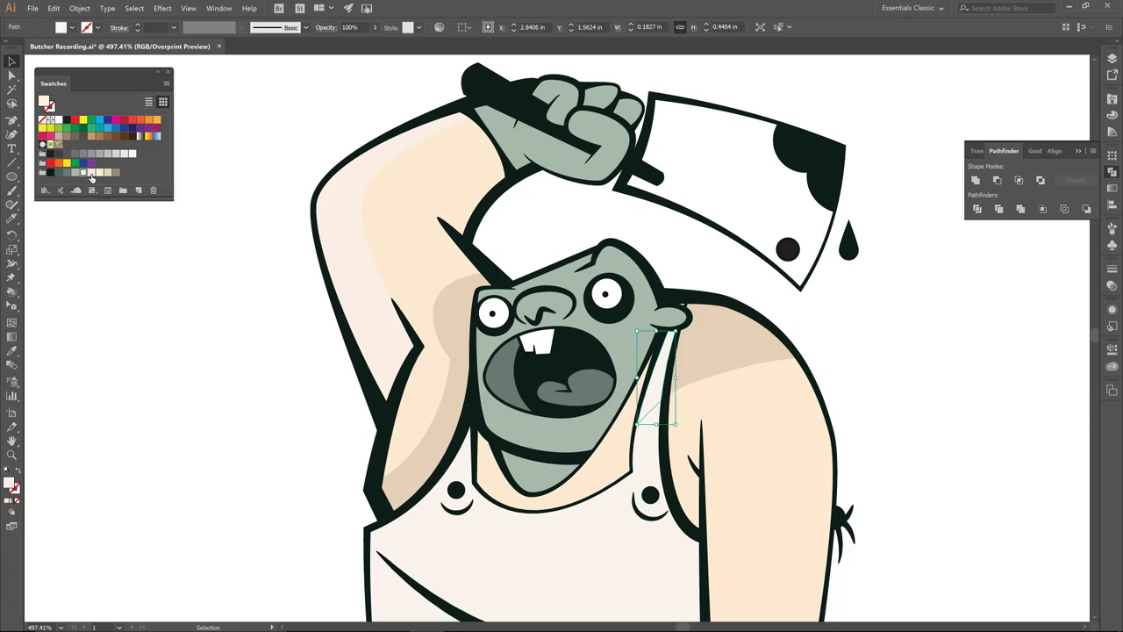
{"action": "left_click", "coordinate": [151, 272]}
{"action": "mouse_move", "coordinate": [615, 351]}
{"action": "left_mouse_down"}
{"action": "mouse_move", "coordinate": [588, 461]}
{"action": "mouse_move", "coordinate": [630, 416]}
{"action": "left_mouse_up"}
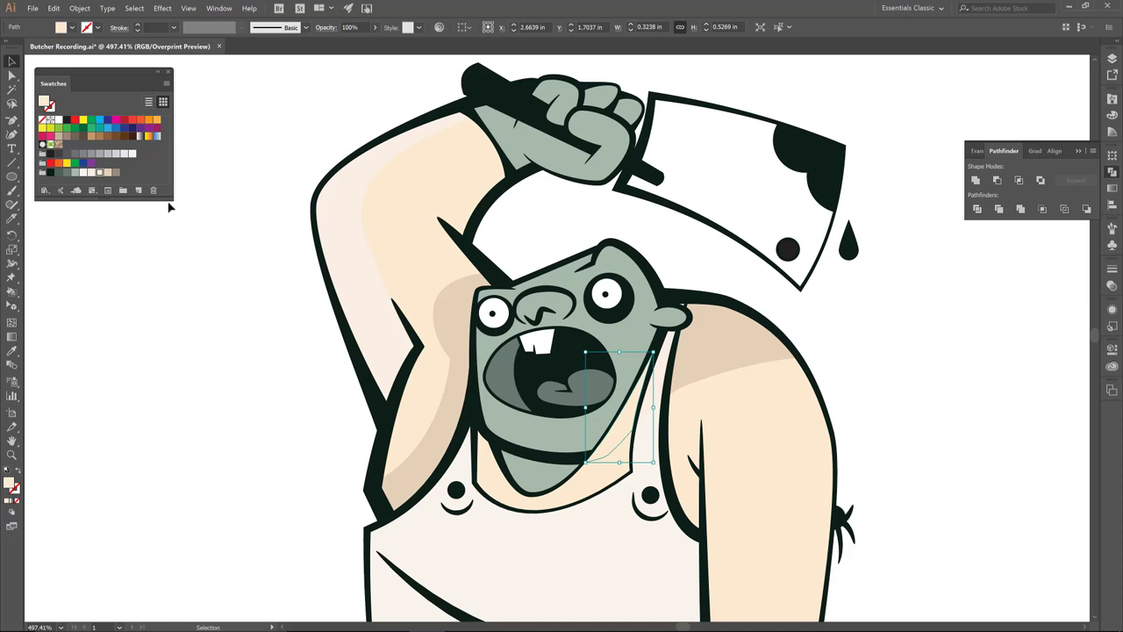
{"action": "left_click", "coordinate": [105, 174]}
{"action": "left_click", "coordinate": [206, 366]}
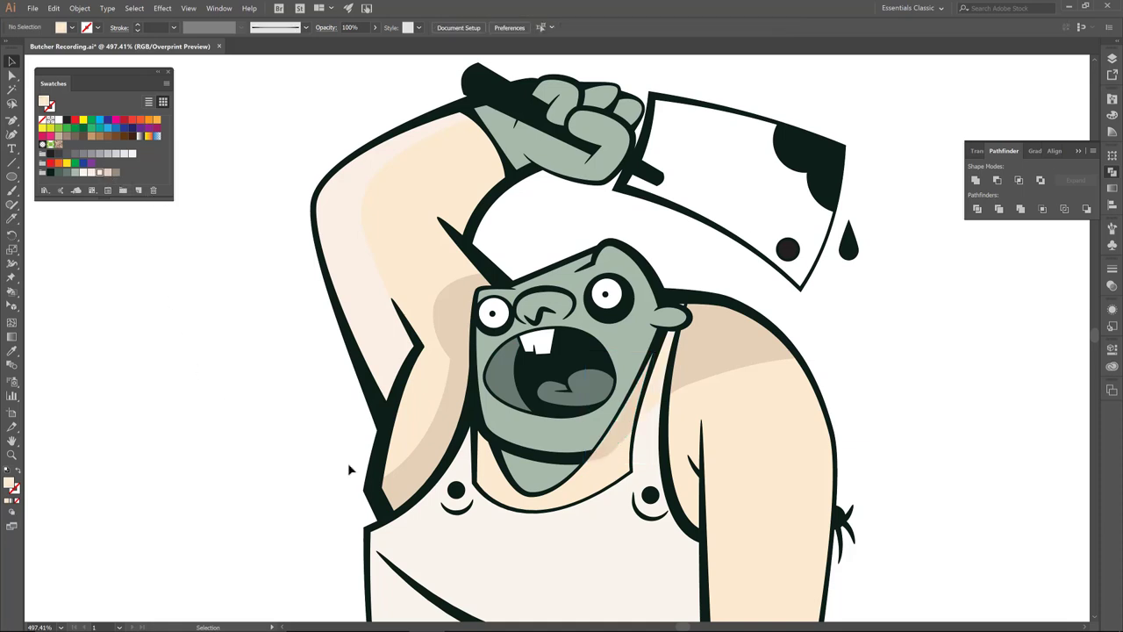
Cut the green shape under the chin crosswise with the Knife and fill its upper piece with the darker gray-green swatch
{"action": "left_click", "coordinate": [545, 484]}
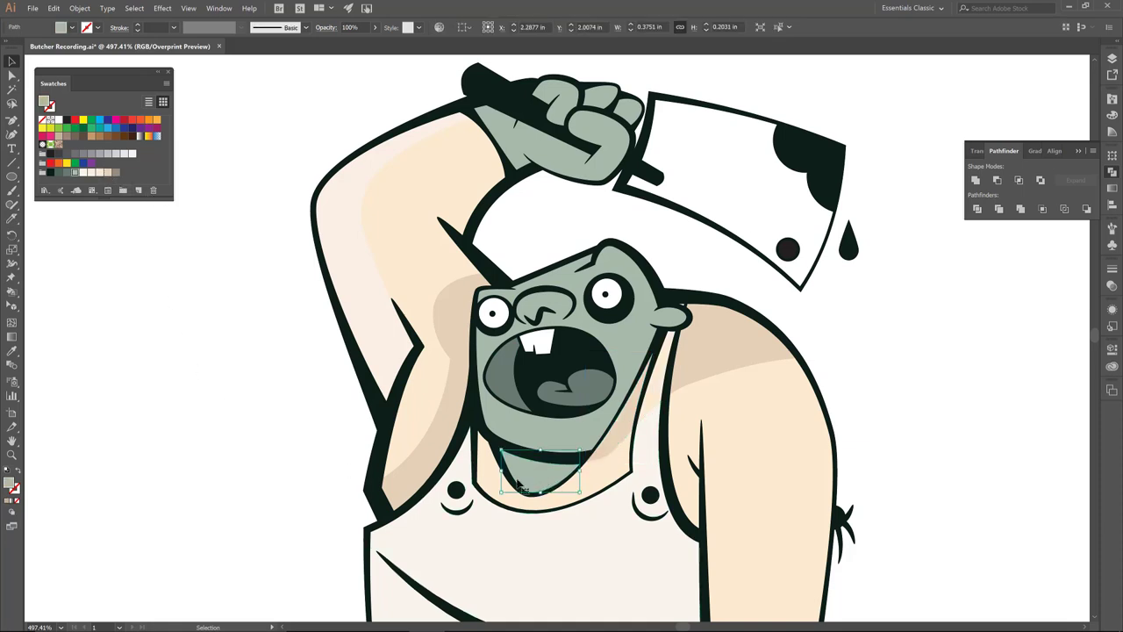
{"action": "left_click", "coordinate": [523, 488], "text": "shift"}
{"action": "key", "text": "k"}
{"action": "left_click_drag", "start_coordinate": [498, 471], "coordinate": [576, 474]}
{"action": "key", "text": "v"}
{"action": "left_click", "coordinate": [68, 175]}
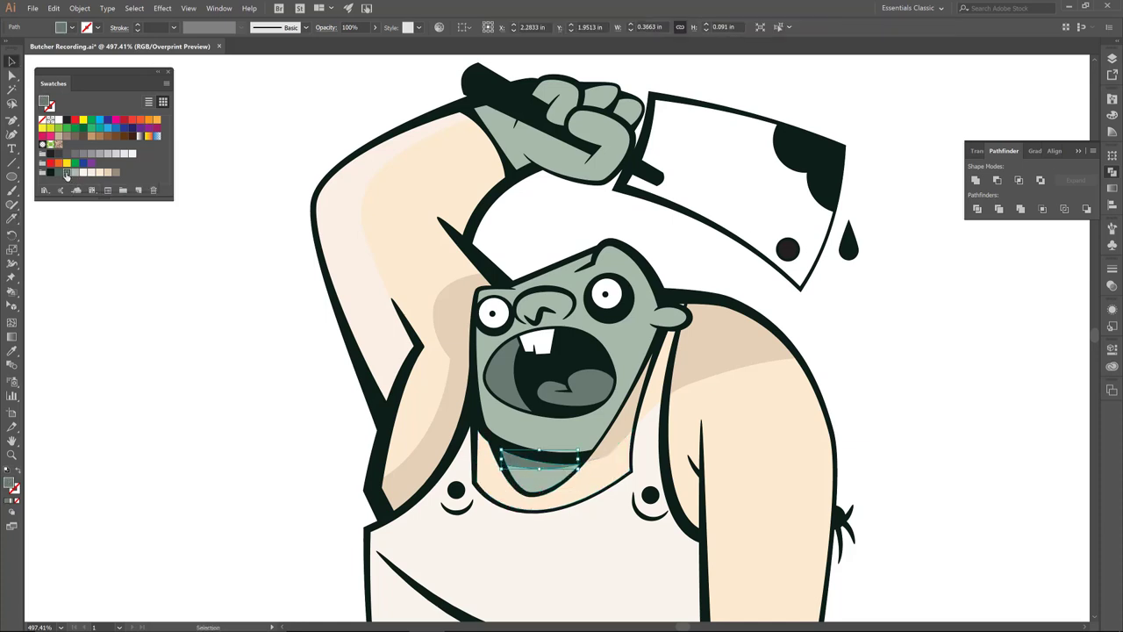
{"action": "left_click", "coordinate": [196, 383]}
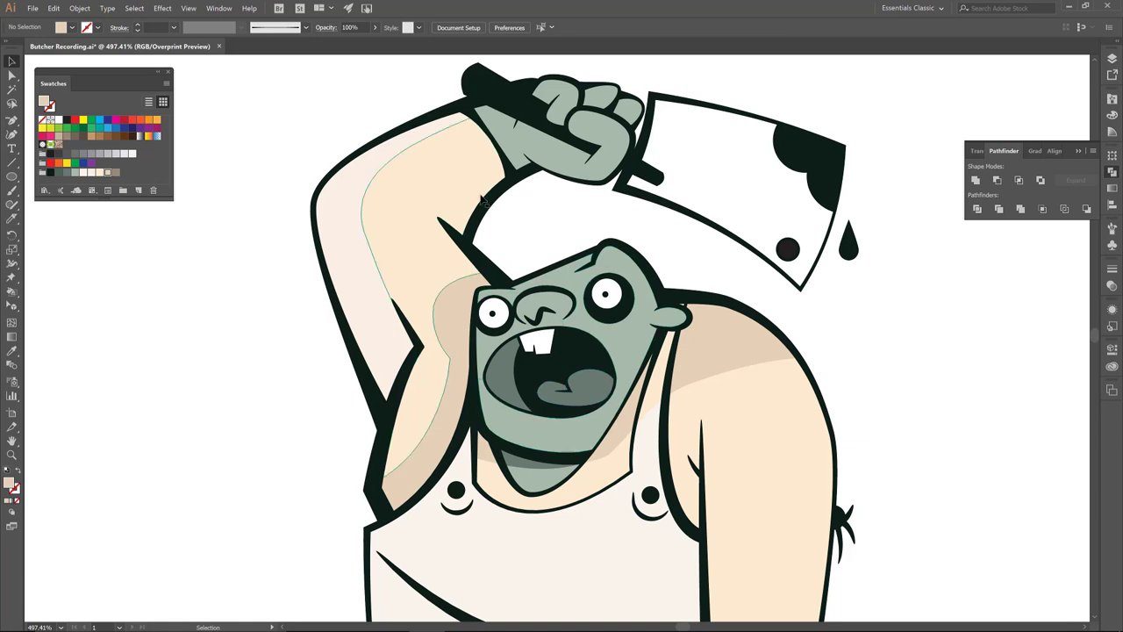
Cut the raised hand's palm shape along the cleaver handle with the Knife and fill its upper piece with the darker gray-green swatch
{"action": "left_click", "coordinate": [508, 143]}
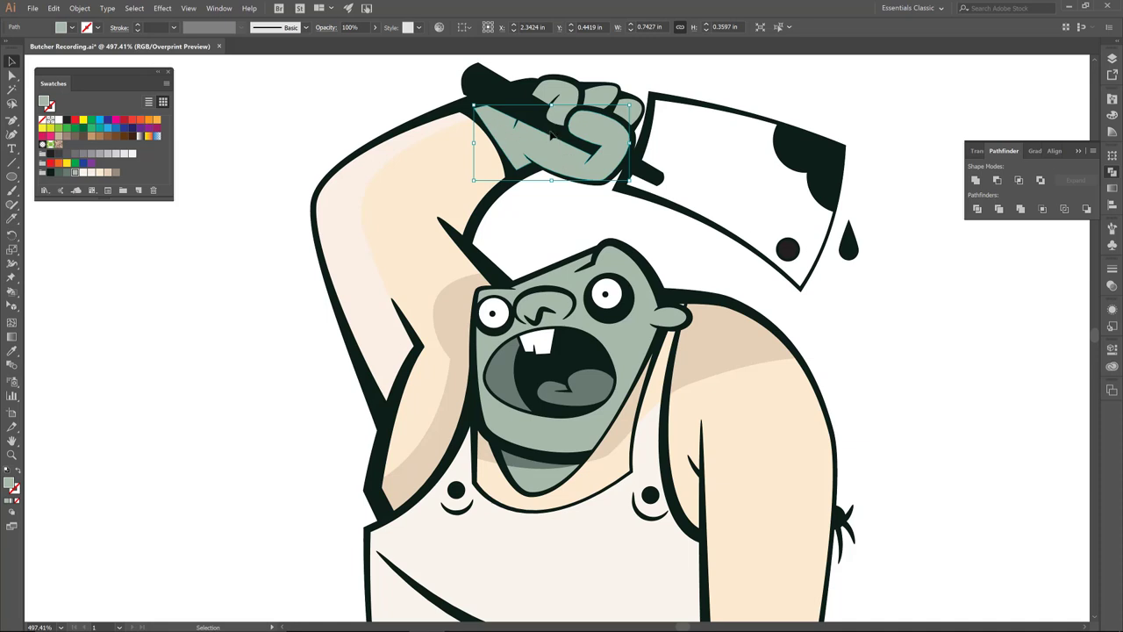
{"action": "left_click", "coordinate": [13, 220]}
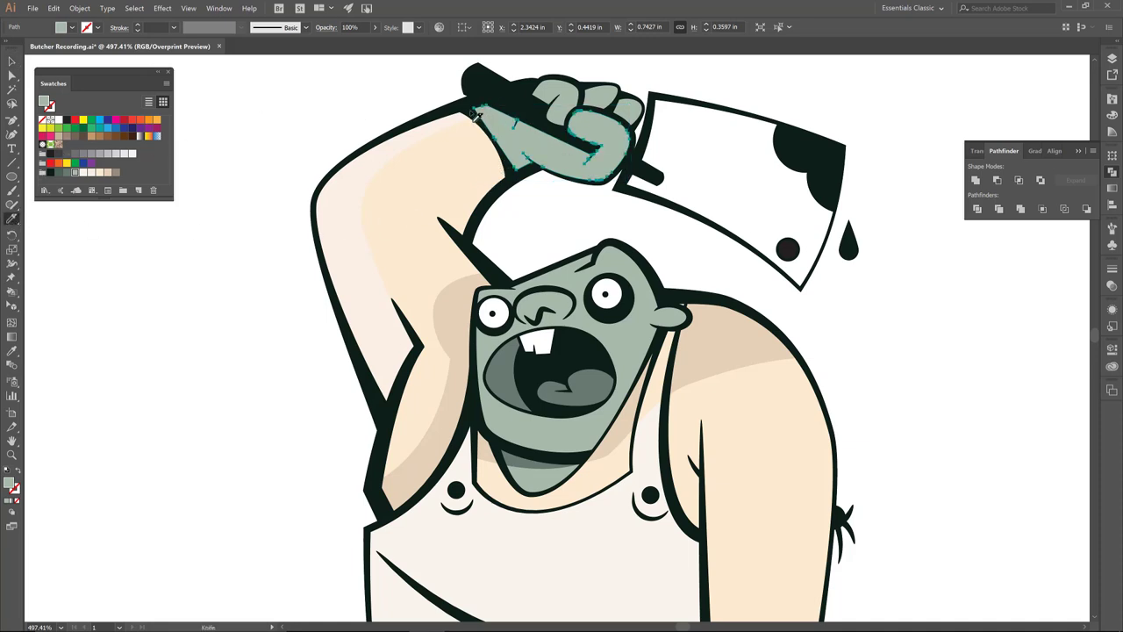
{"action": "left_click_drag", "start_coordinate": [473, 116], "coordinate": [599, 156]}
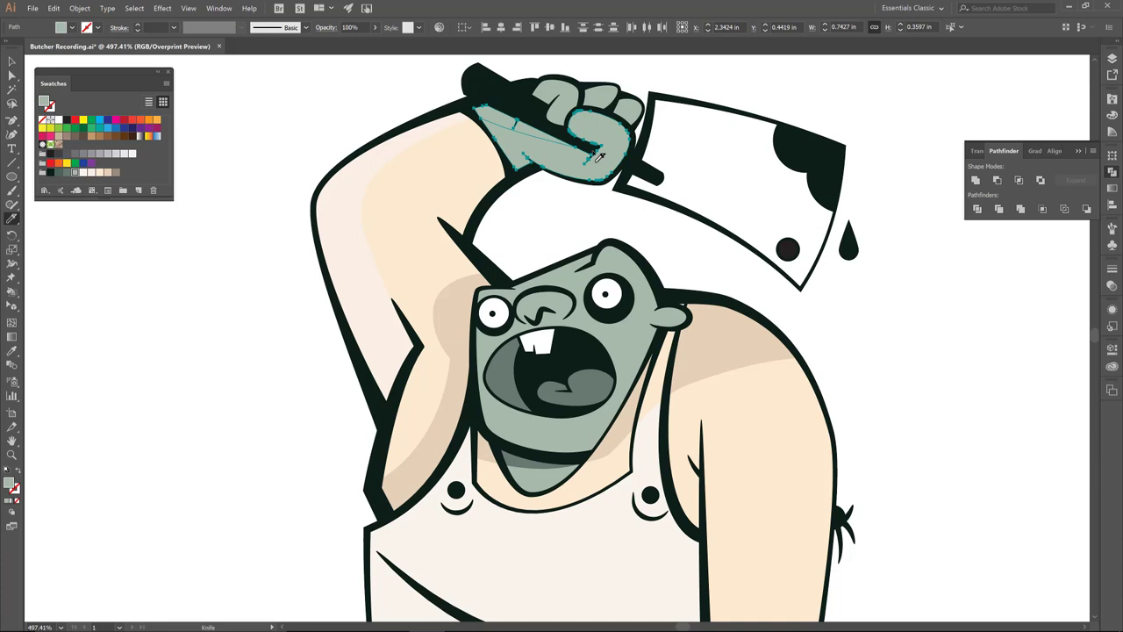
{"action": "key", "text": "v"}
{"action": "left_click", "coordinate": [396, 104]}
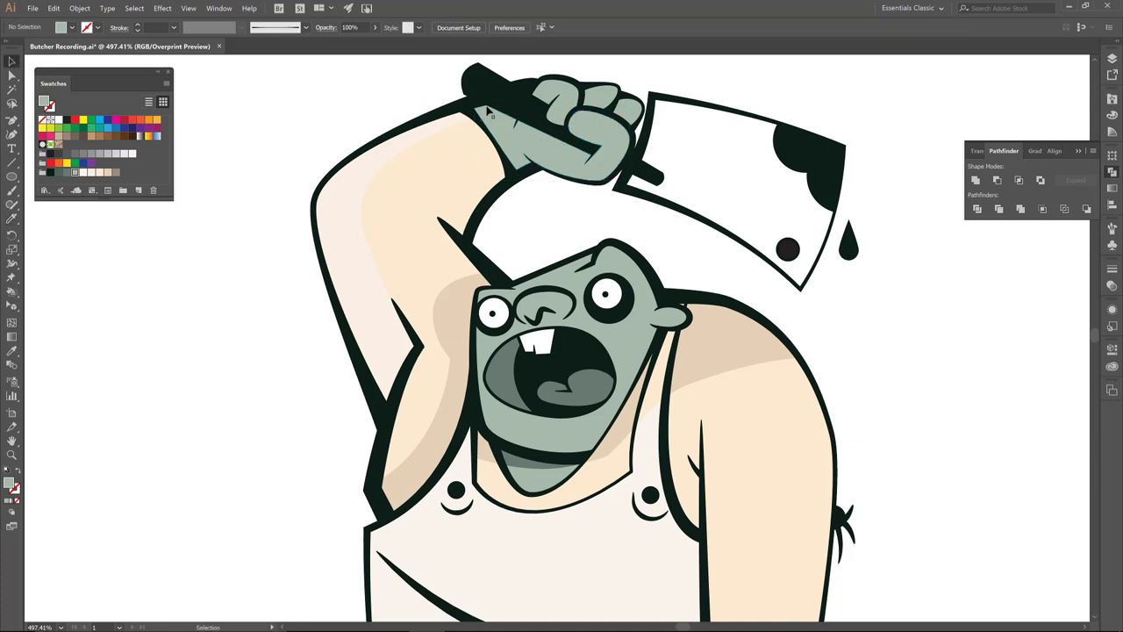
{"action": "left_click", "coordinate": [493, 117]}
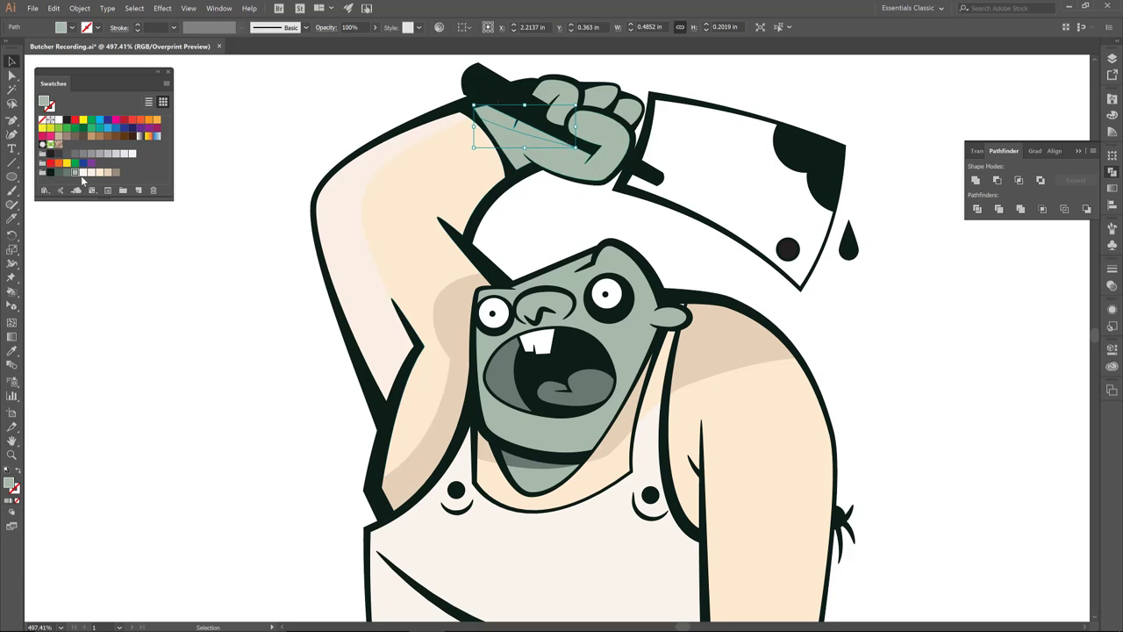
{"action": "left_click", "coordinate": [66, 174]}
{"action": "left_click", "coordinate": [275, 161]}
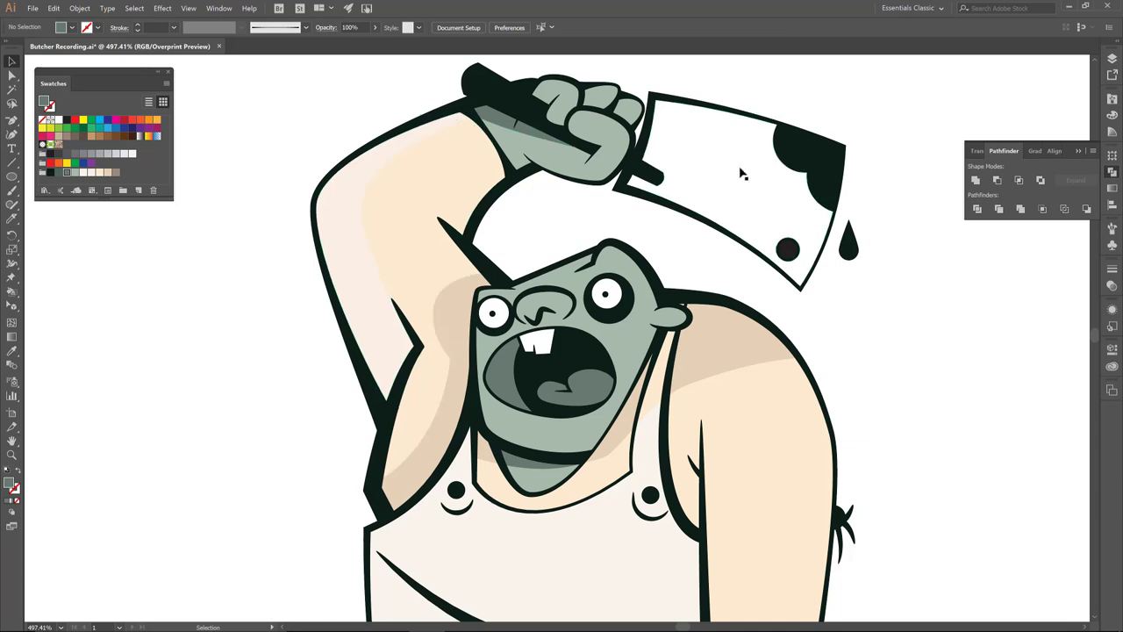
Cut the gray-green inner cheek shape in the mouth with the Knife and fill its upper piece with the dark green swatch
{"action": "left_click", "coordinate": [506, 384]}
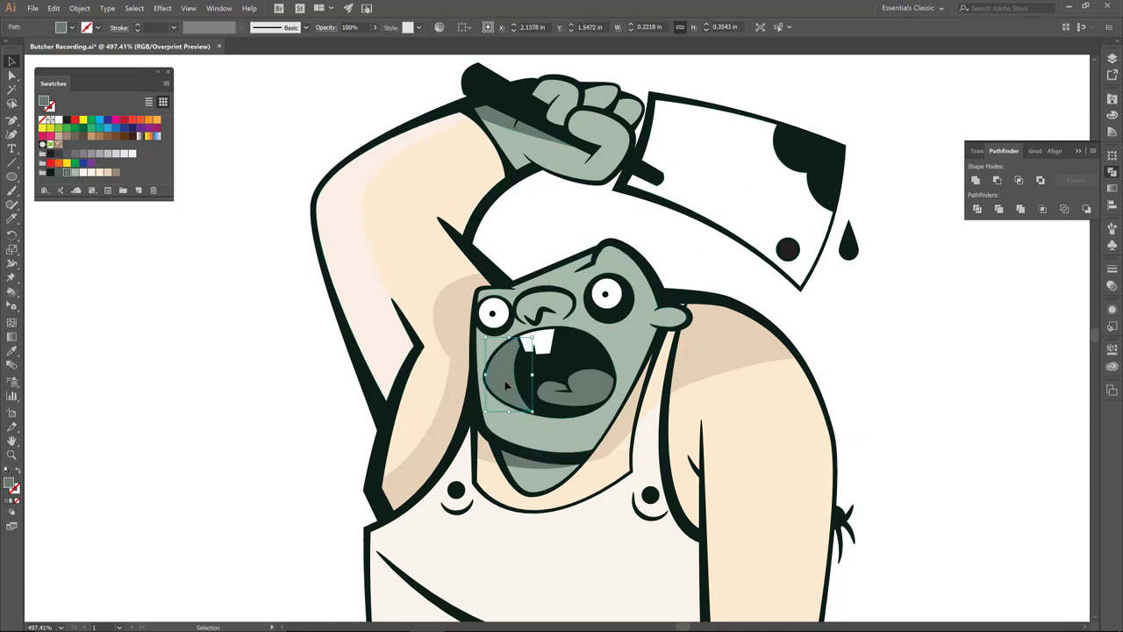
{"action": "left_click", "coordinate": [12, 218]}
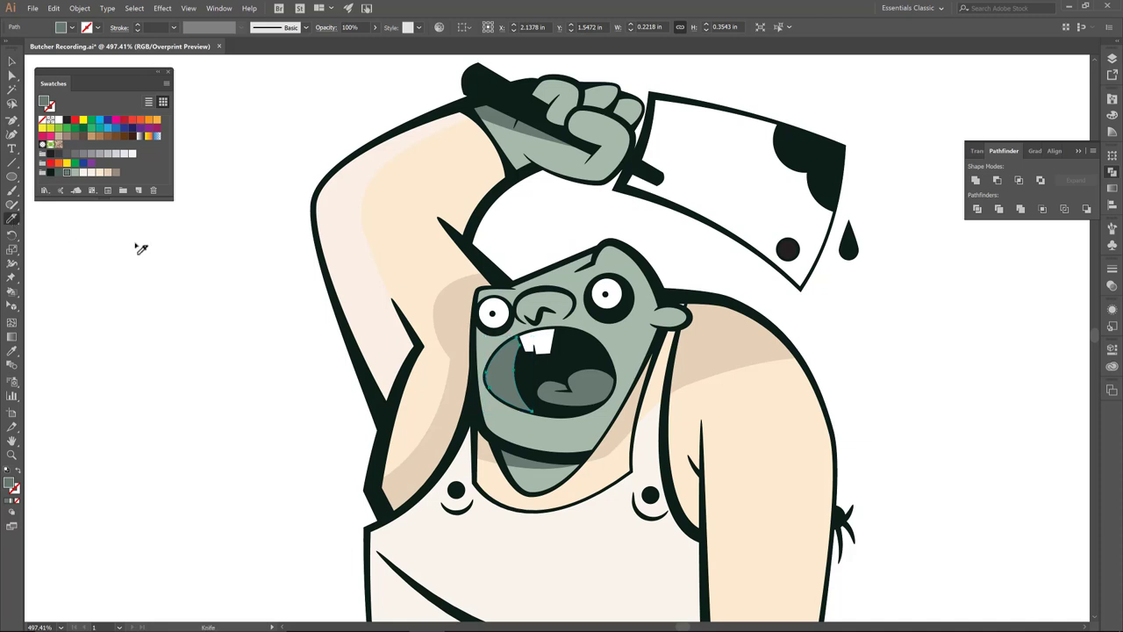
{"action": "left_click_drag", "start_coordinate": [493, 355], "coordinate": [545, 379]}
{"action": "key", "text": "v"}
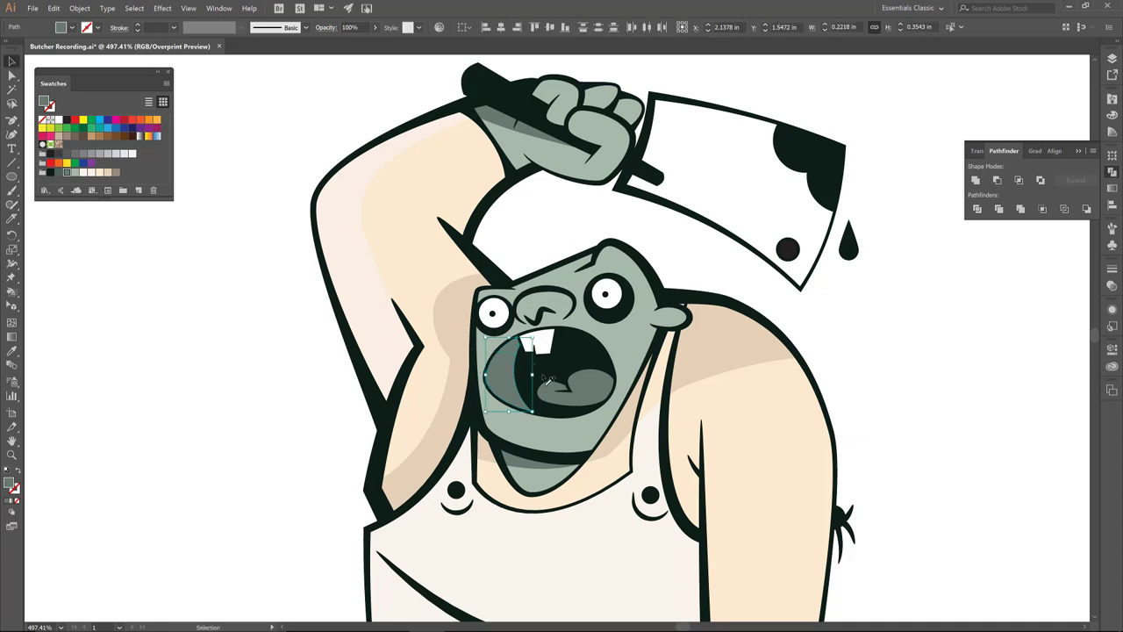
{"action": "left_click", "coordinate": [339, 405]}
{"action": "left_click", "coordinate": [520, 349]}
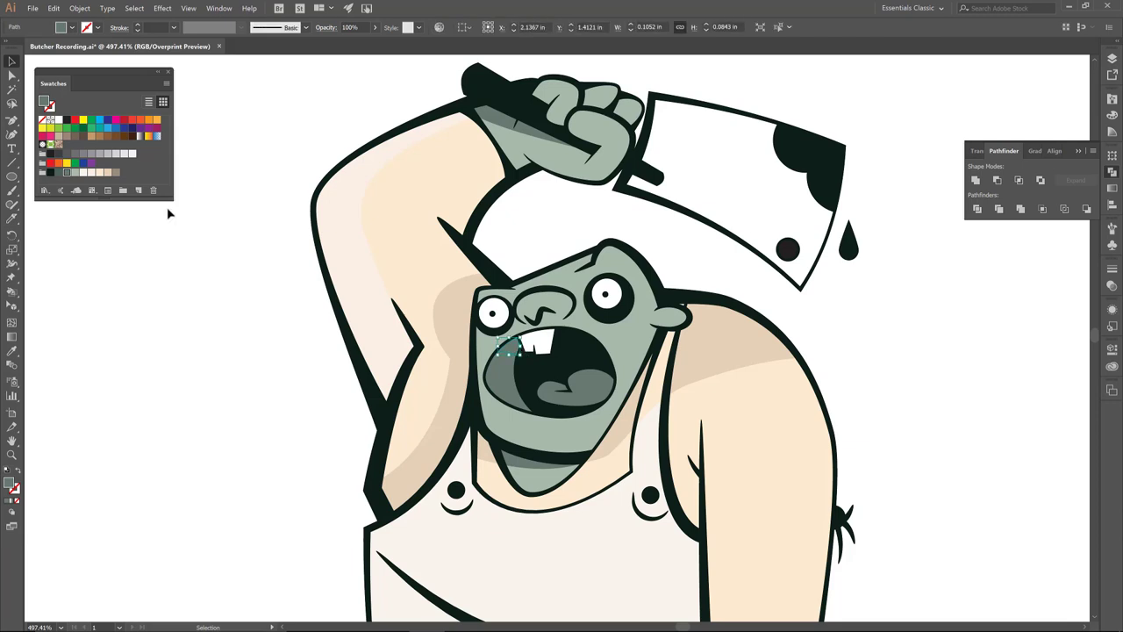
{"action": "left_click", "coordinate": [59, 172]}
{"action": "left_click", "coordinate": [245, 331]}
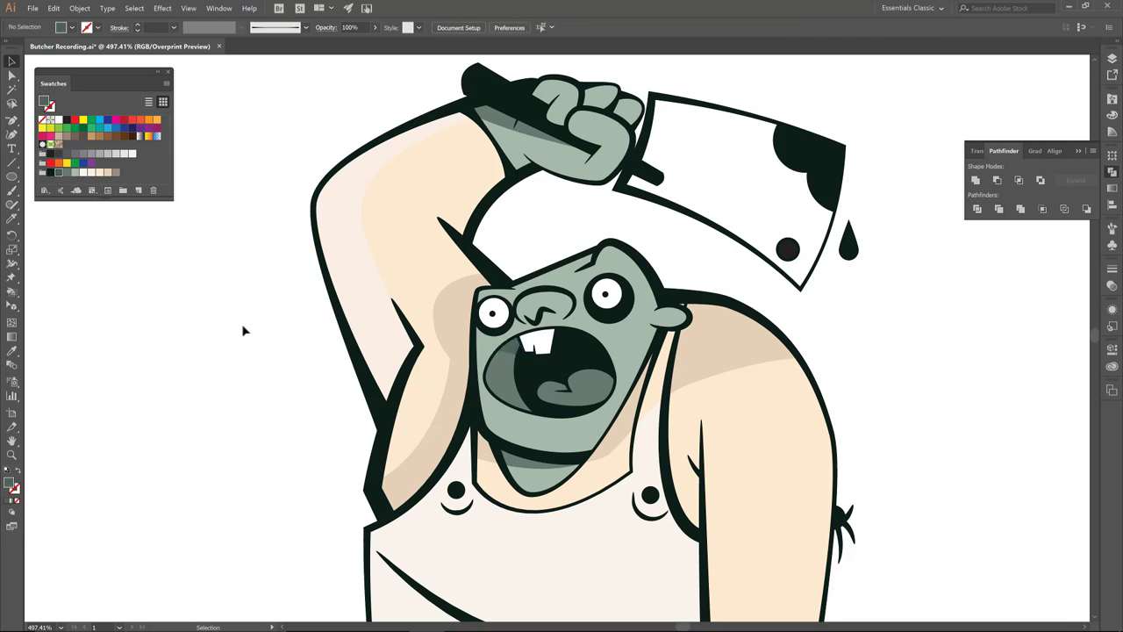
Cut the white teeth shape crosswise with the Knife and fill its upper piece with a light gray swatch
{"action": "left_click", "coordinate": [545, 349]}
{"action": "key", "text": "k"}
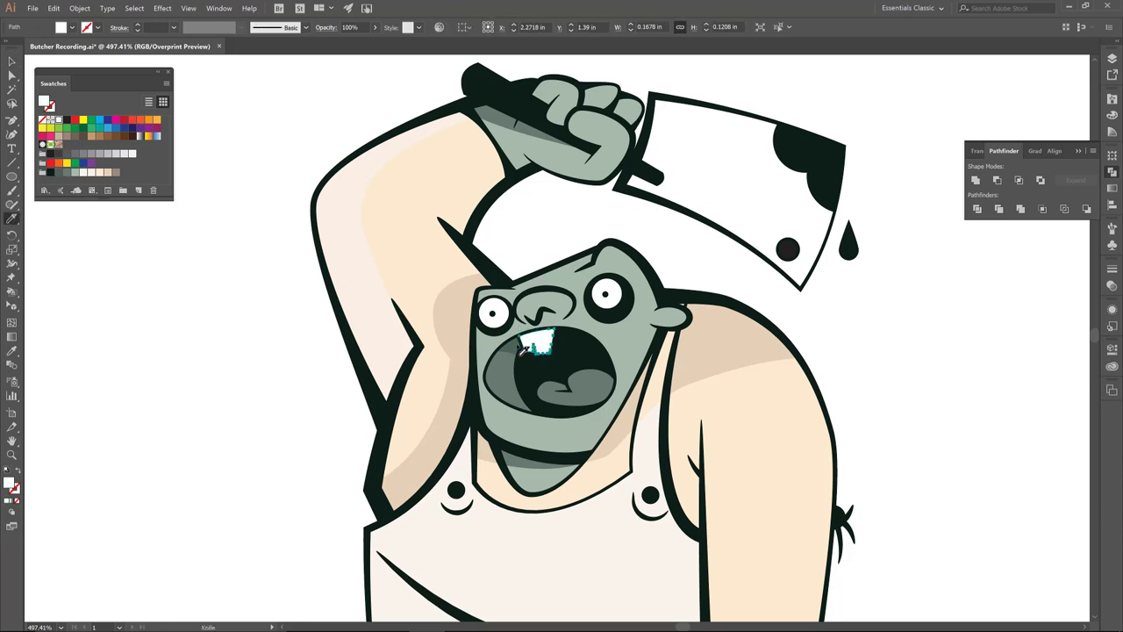
{"action": "left_click_drag", "start_coordinate": [529, 347], "coordinate": [578, 345]}
{"action": "key", "text": "v"}
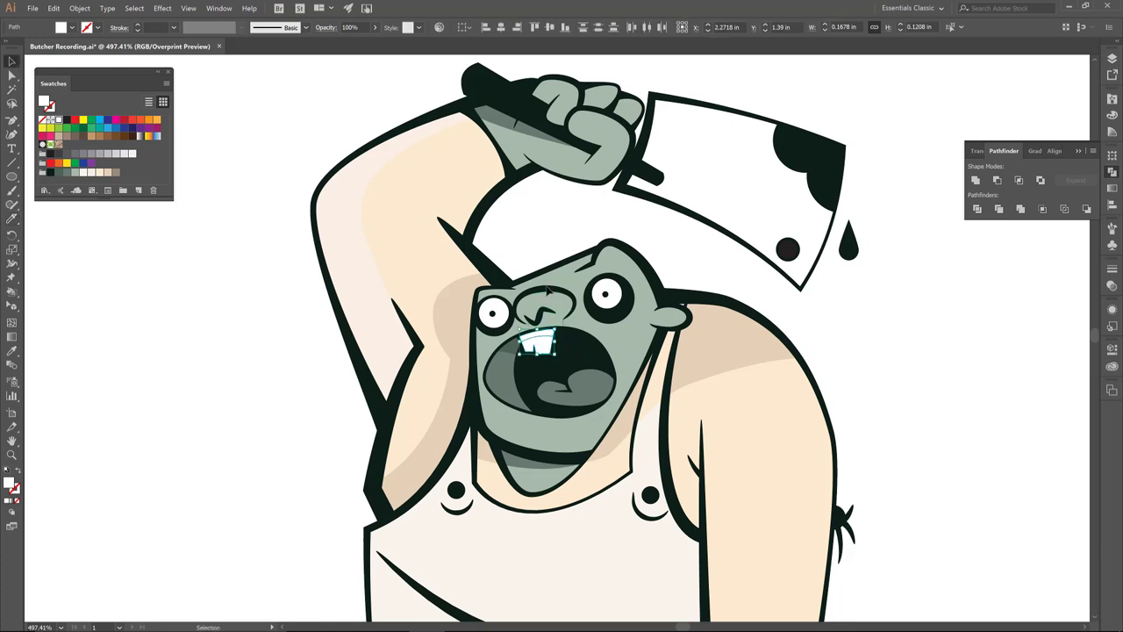
{"action": "left_click", "coordinate": [528, 251]}
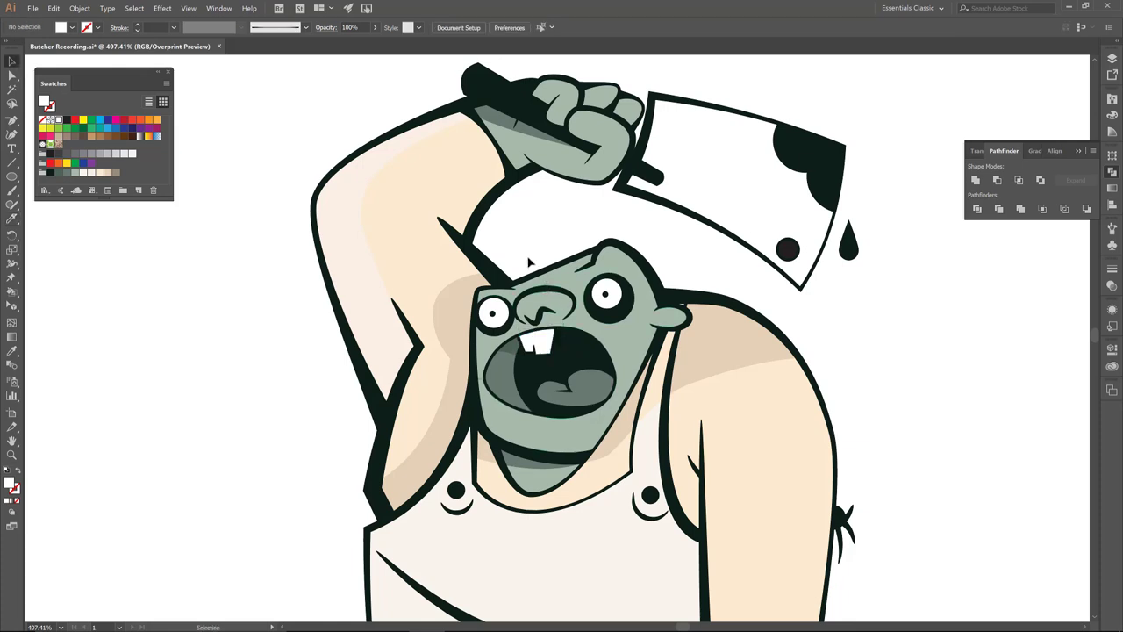
{"action": "left_click", "coordinate": [541, 338]}
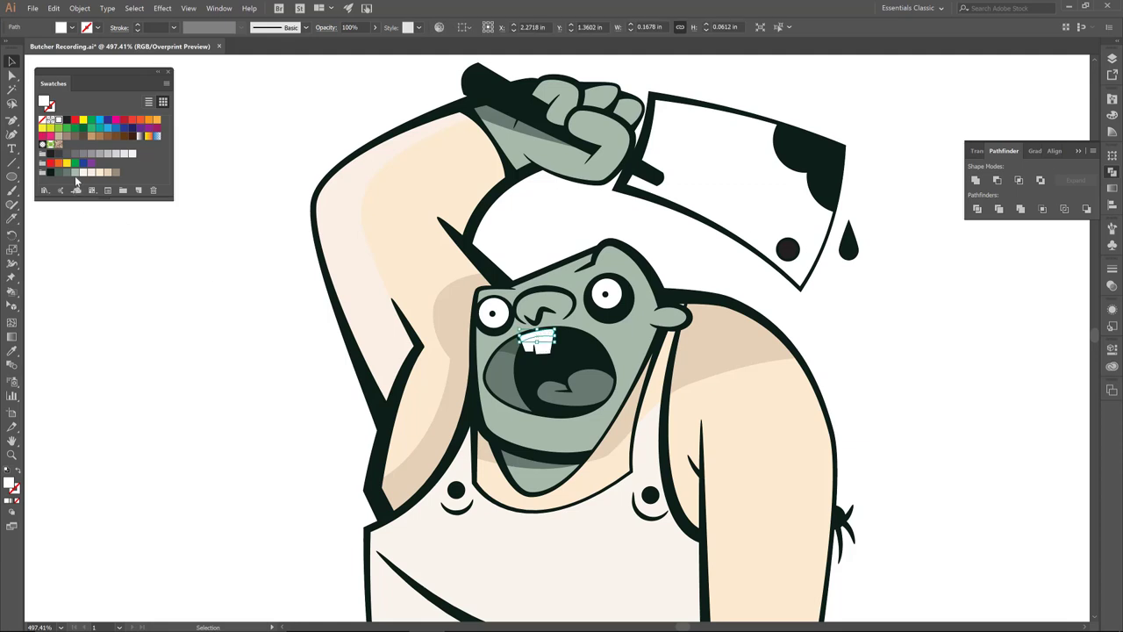
{"action": "left_click", "coordinate": [123, 154]}
{"action": "left_click", "coordinate": [191, 217]}
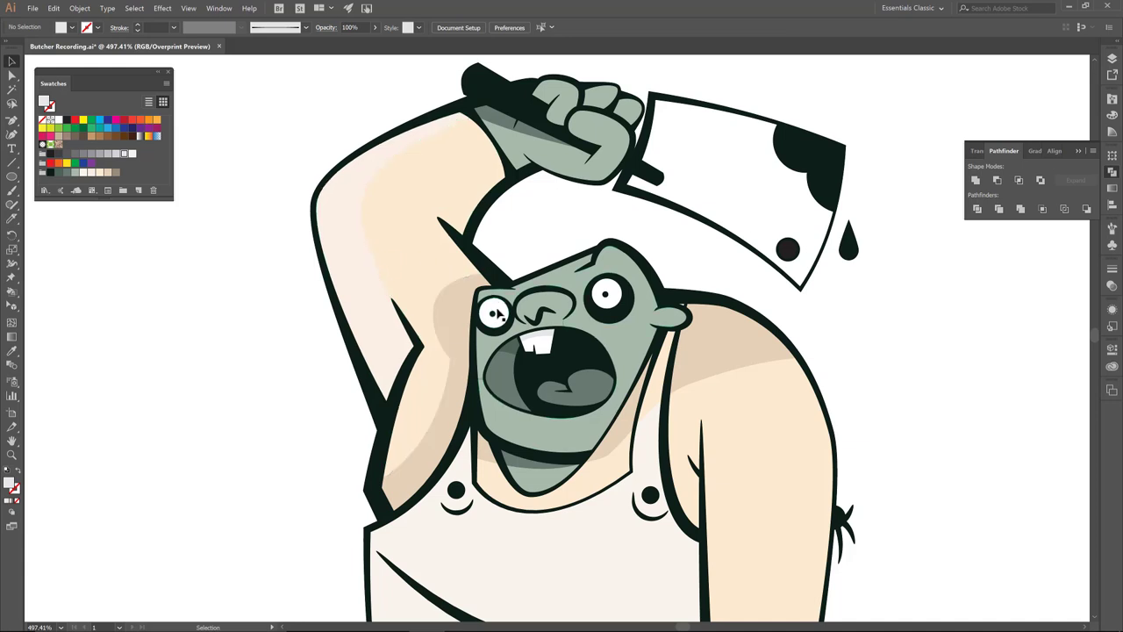
Cut both white eye shapes with curved Knife strokes above the pupils
{"action": "left_click", "coordinate": [499, 316]}
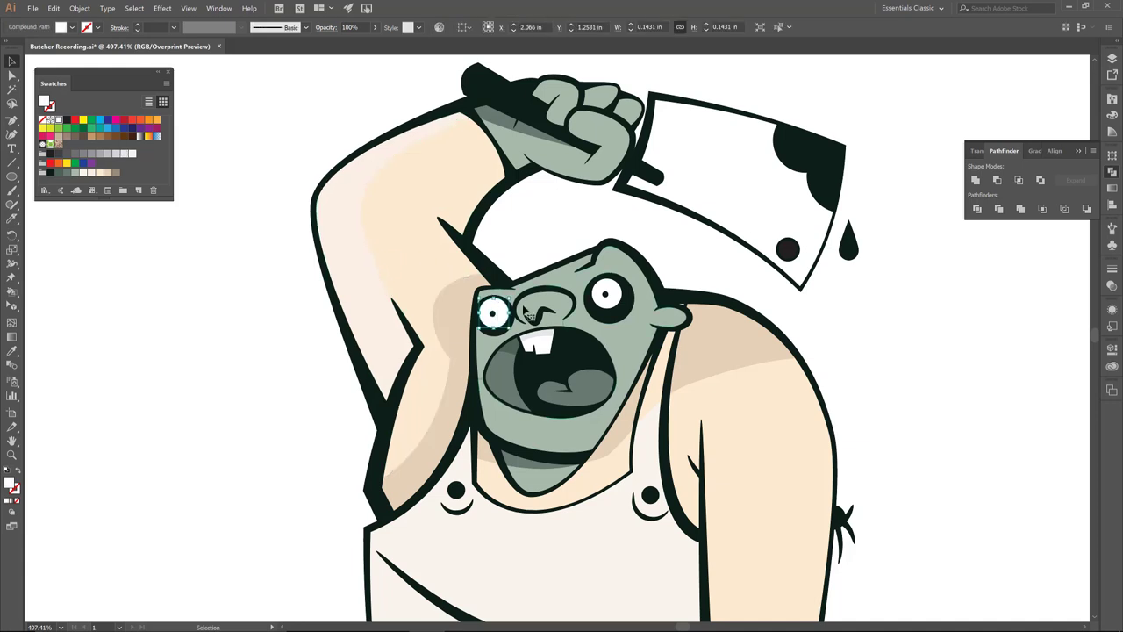
{"action": "left_click", "coordinate": [617, 294], "text": "shift"}
{"action": "left_click", "coordinate": [664, 354], "text": "ctrl"}
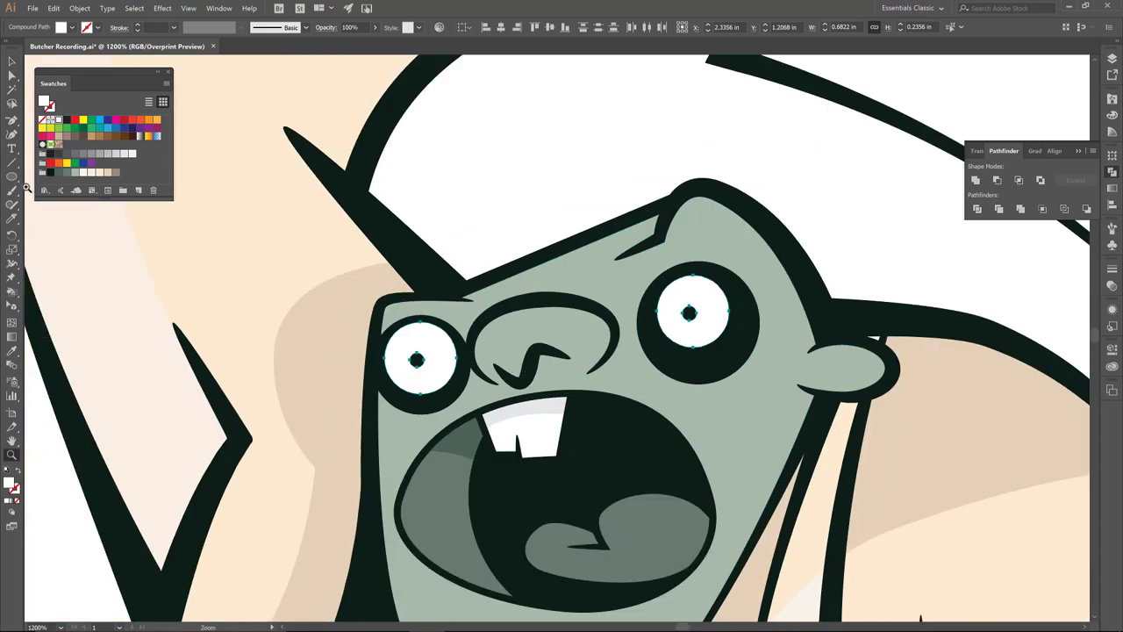
{"action": "left_click", "coordinate": [9, 221], "text": "alt"}
{"action": "mouse_move", "coordinate": [377, 351]}
{"action": "left_mouse_down"}
{"action": "mouse_move", "coordinate": [402, 342]}
{"action": "mouse_move", "coordinate": [458, 360]}
{"action": "left_mouse_up"}
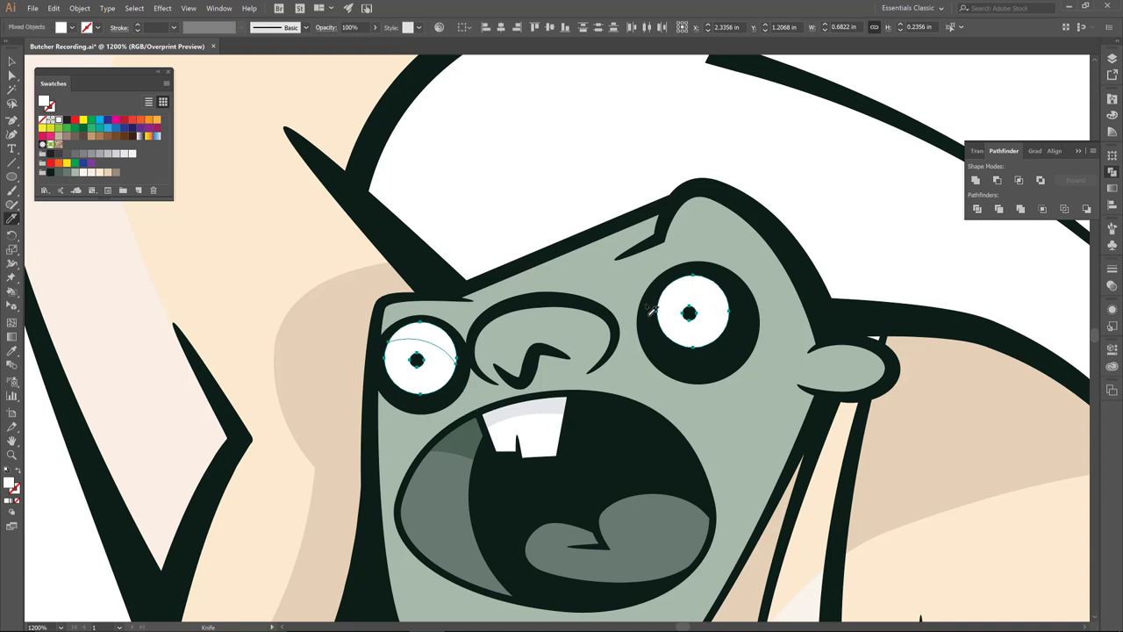
{"action": "mouse_move", "coordinate": [655, 307]}
{"action": "left_mouse_down"}
{"action": "mouse_move", "coordinate": [658, 322]}
{"action": "mouse_move", "coordinate": [665, 303]}
{"action": "mouse_move", "coordinate": [746, 316]}
{"action": "left_mouse_up"}
{"action": "key", "text": "v"}
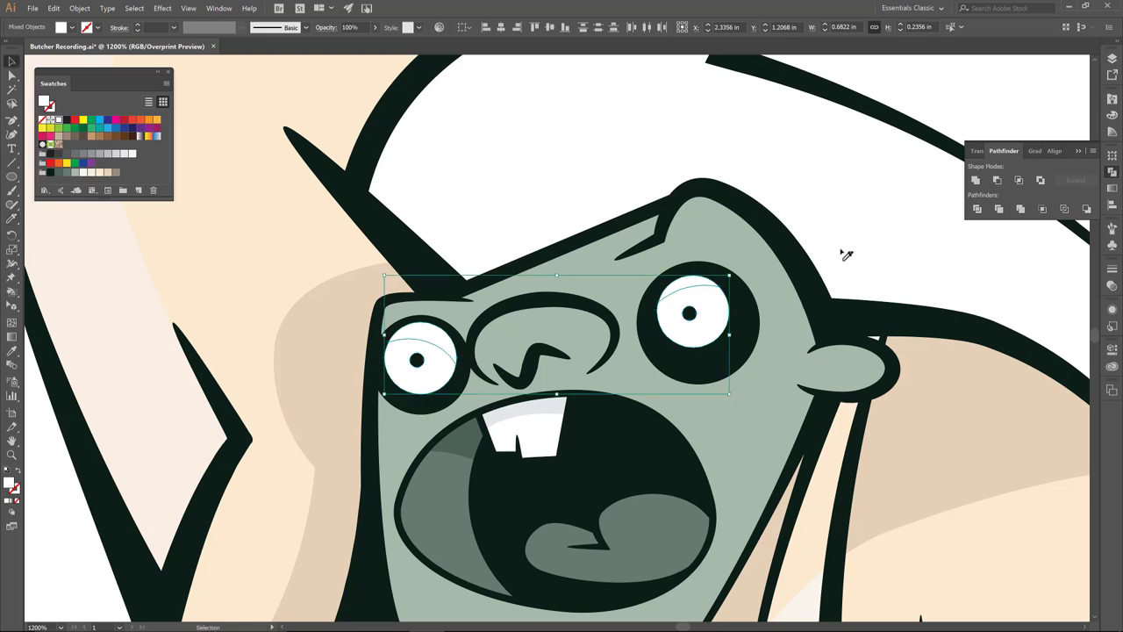
{"action": "key", "text": "ctrl+shift+a"}
Fill the cut upper pieces of both eyes with the same light gray swatch as the teeth shadow
{"action": "left_click", "coordinate": [685, 287]}
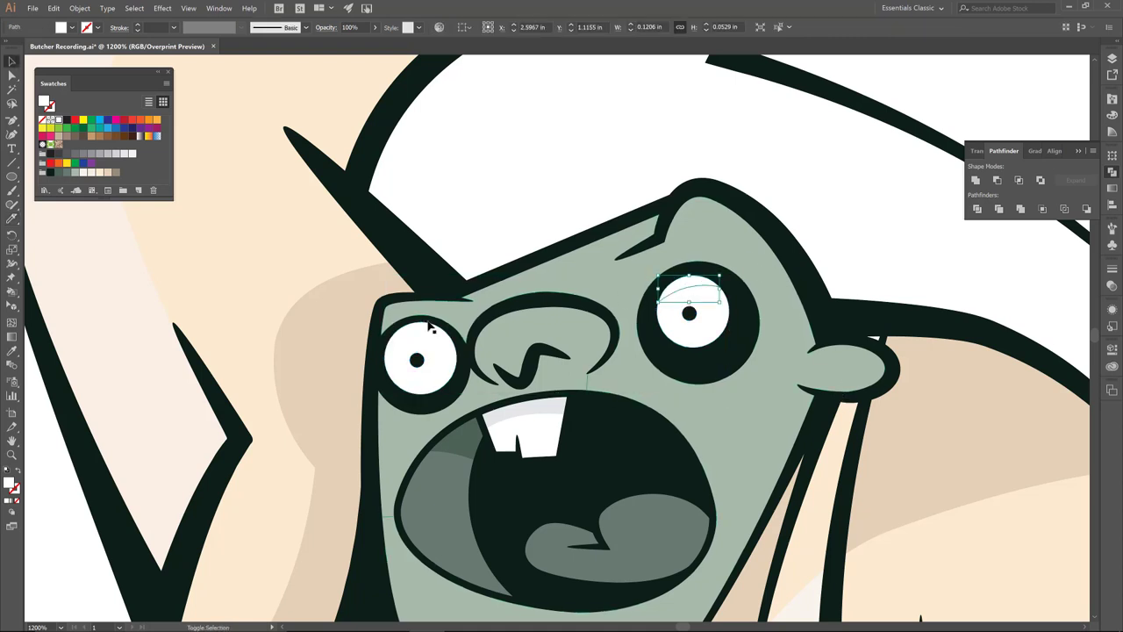
{"action": "left_click", "coordinate": [421, 333], "text": "shift"}
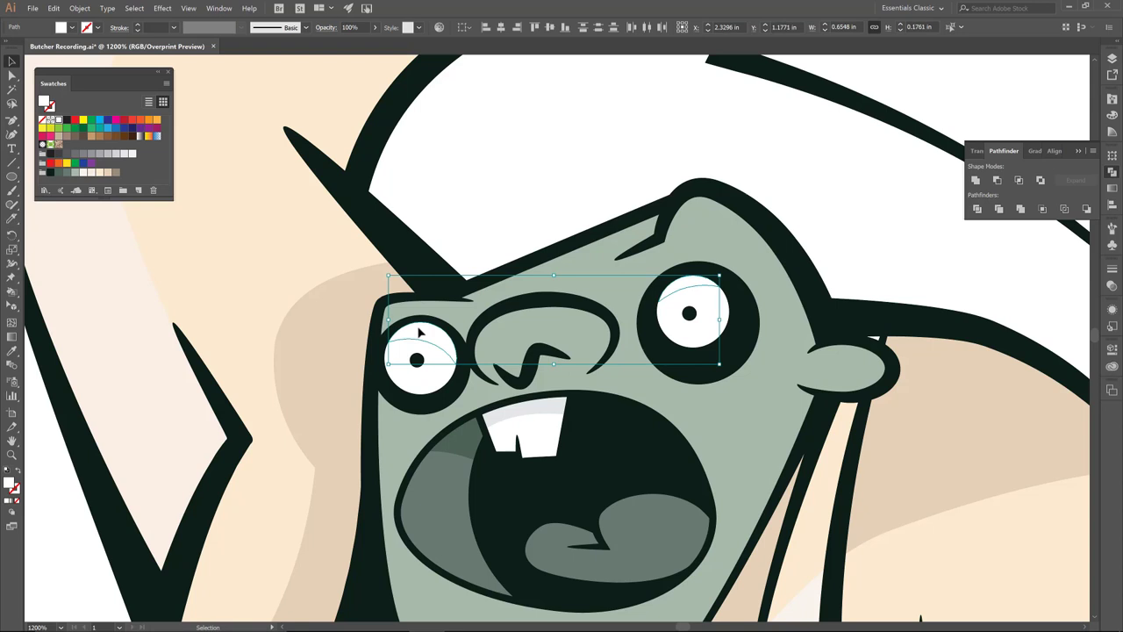
{"action": "left_click", "coordinate": [122, 154]}
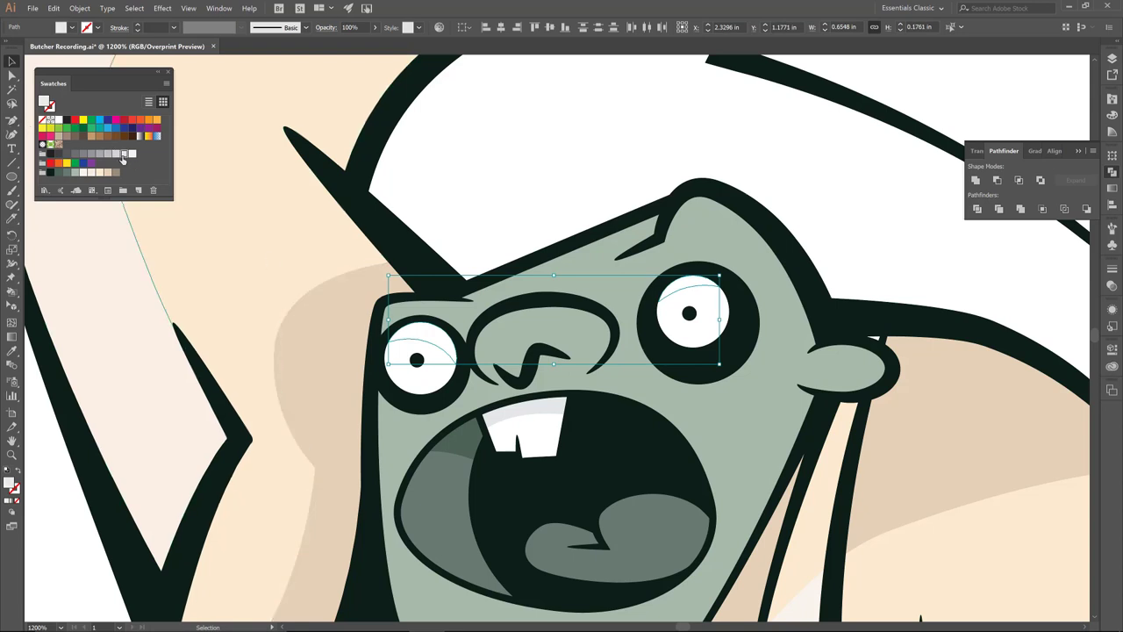
{"action": "left_click", "coordinate": [526, 158]}
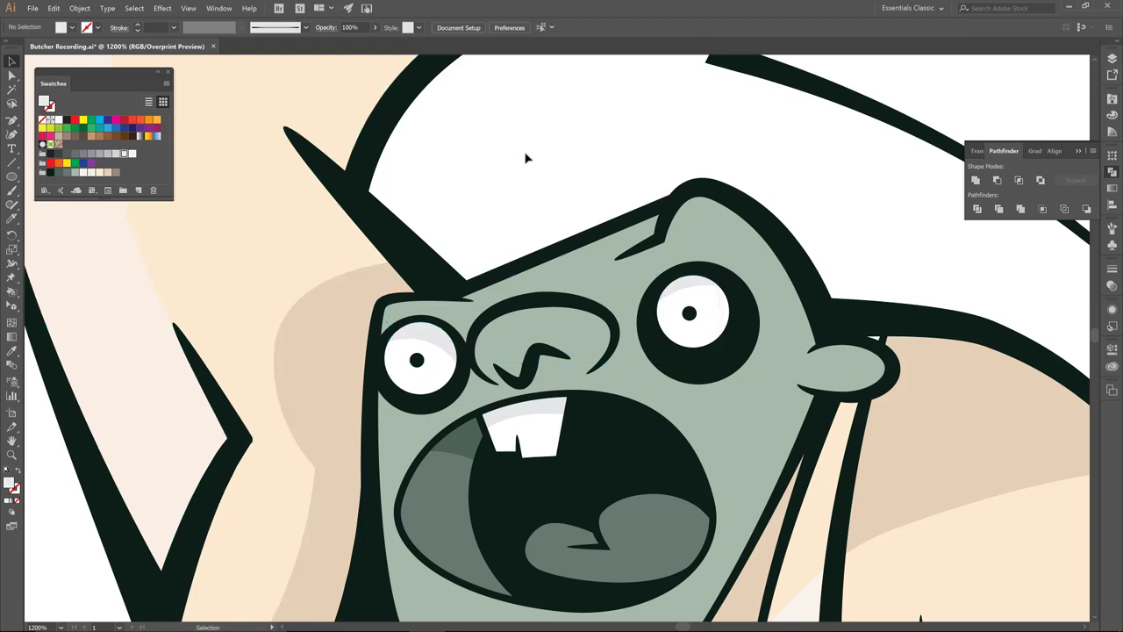
Recolor the shadow pieces of both eyes and the teeth with the next darker gray swatch
{"action": "left_click", "coordinate": [427, 338]}
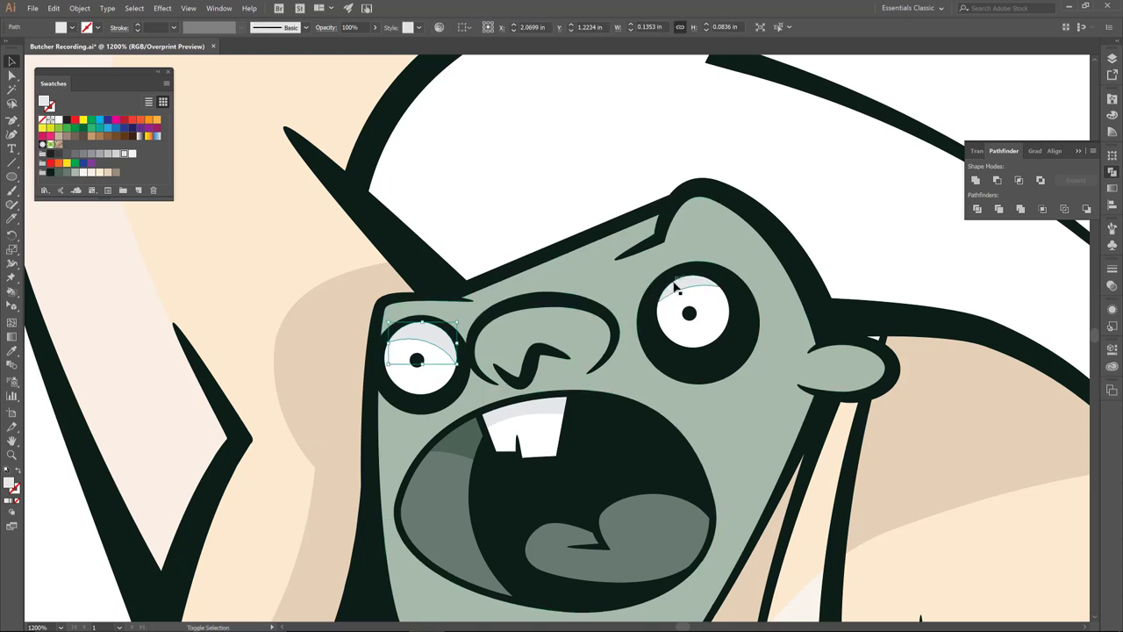
{"action": "left_click", "coordinate": [672, 295], "text": "shift"}
{"action": "left_click", "coordinate": [515, 412], "text": "shift"}
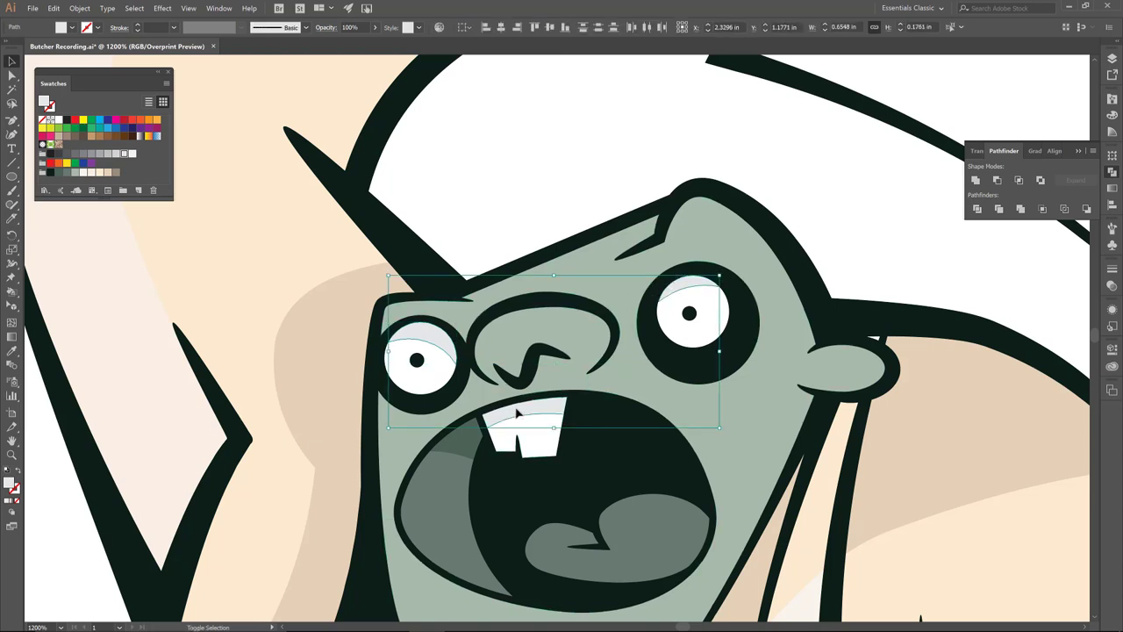
{"action": "left_click", "coordinate": [115, 154]}
{"action": "key", "text": "ctrl+shift+a"}
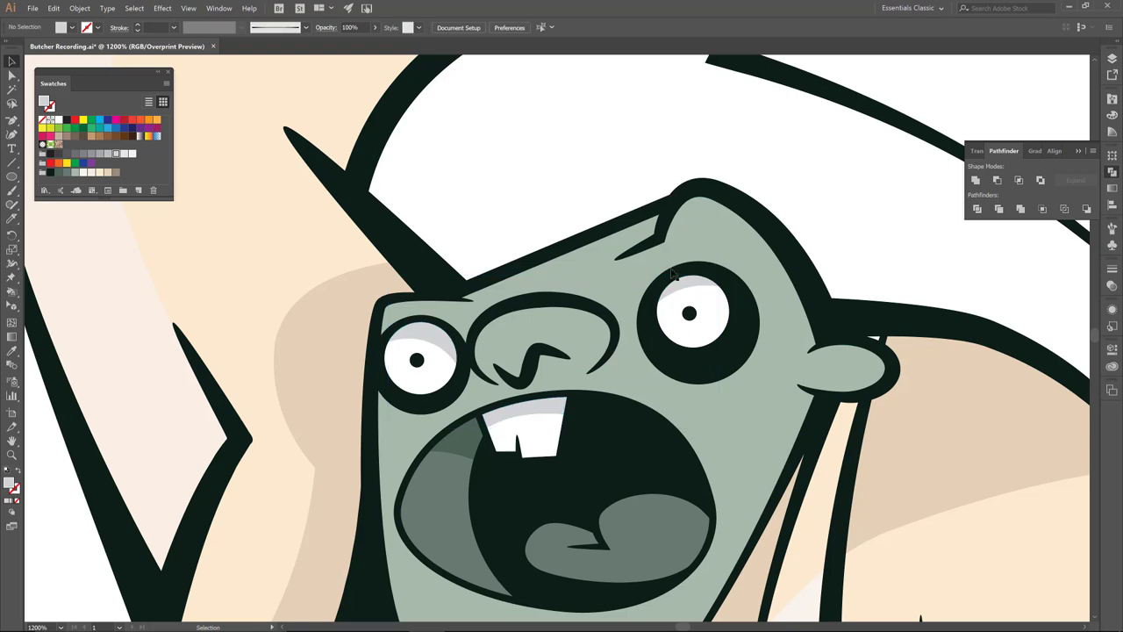
Cut the green nose, cheek and face shapes with curved Knife strokes around the nose, across the forehead and along the face's side and jaw
{"action": "left_click_drag", "start_coordinate": [660, 316], "coordinate": [545, 178]}
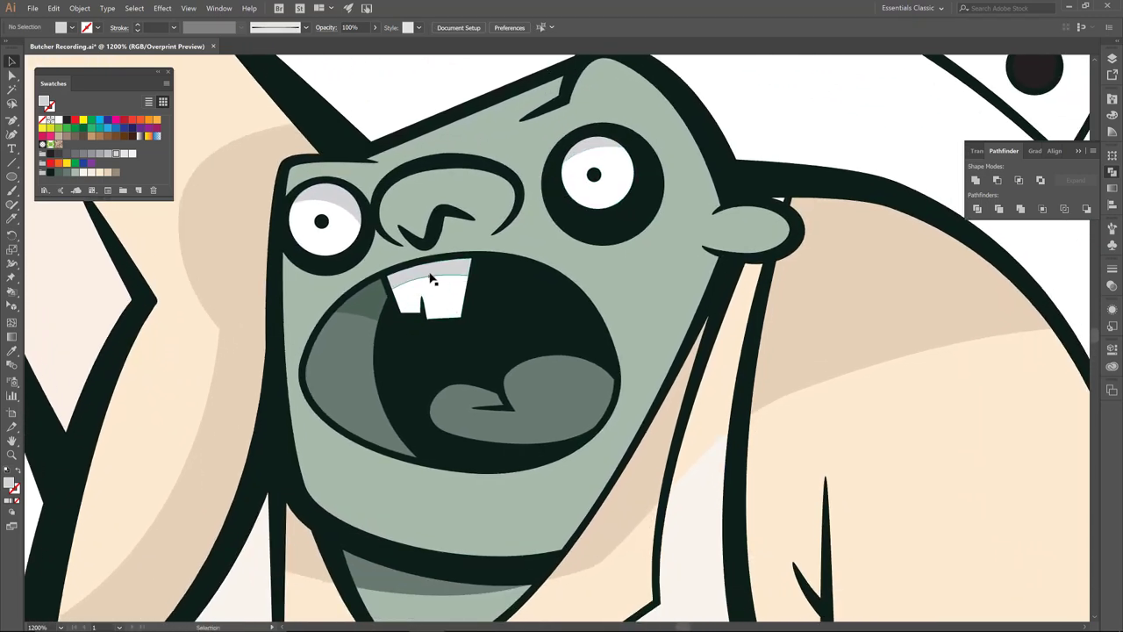
{"action": "left_click", "coordinate": [419, 213]}
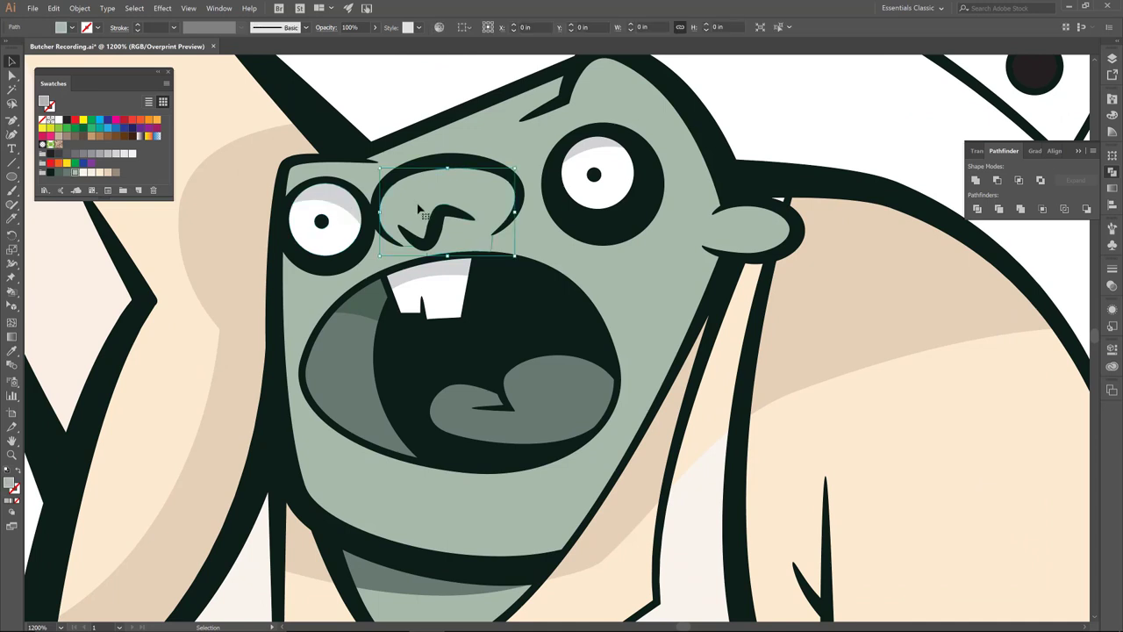
{"action": "left_click", "coordinate": [372, 263], "text": "shift"}
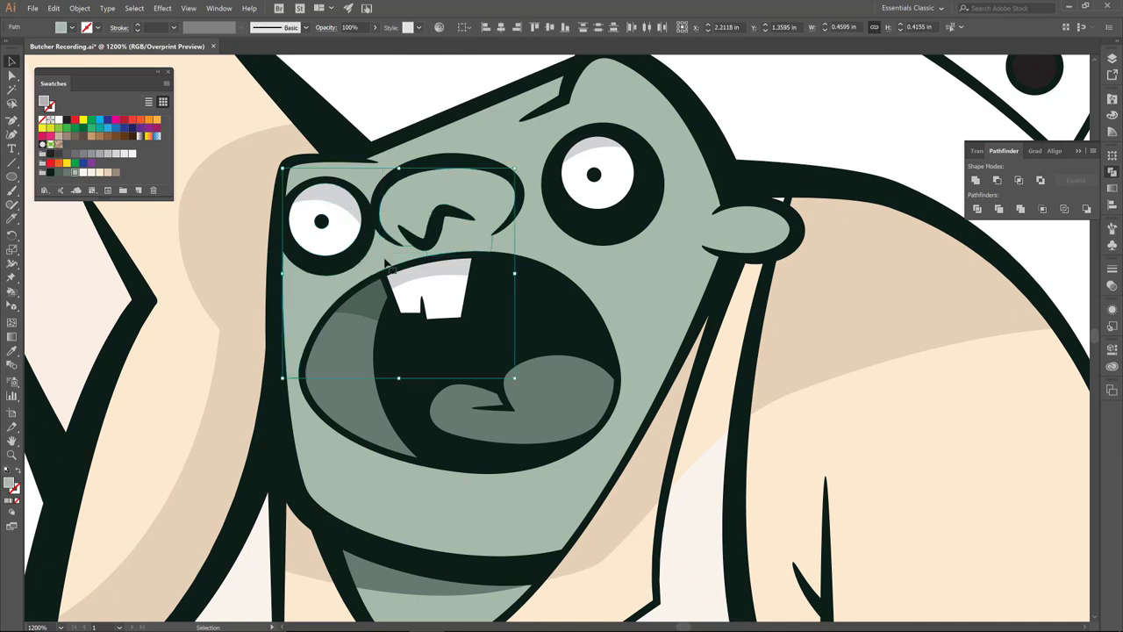
{"action": "left_click", "coordinate": [551, 248], "text": "shift"}
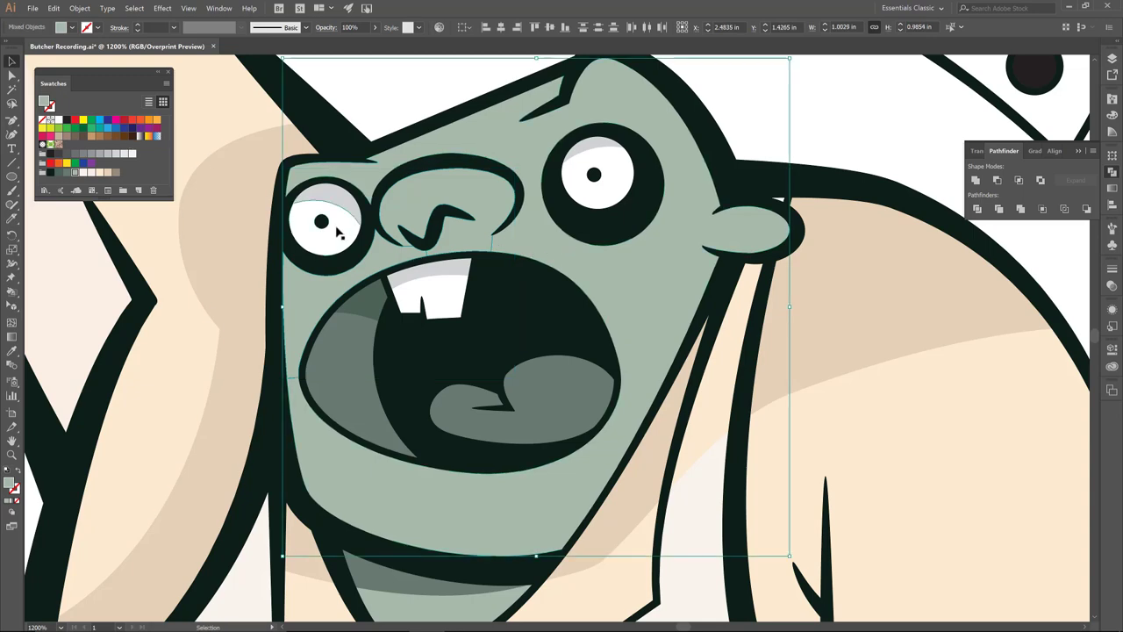
{"action": "left_click", "coordinate": [12, 219]}
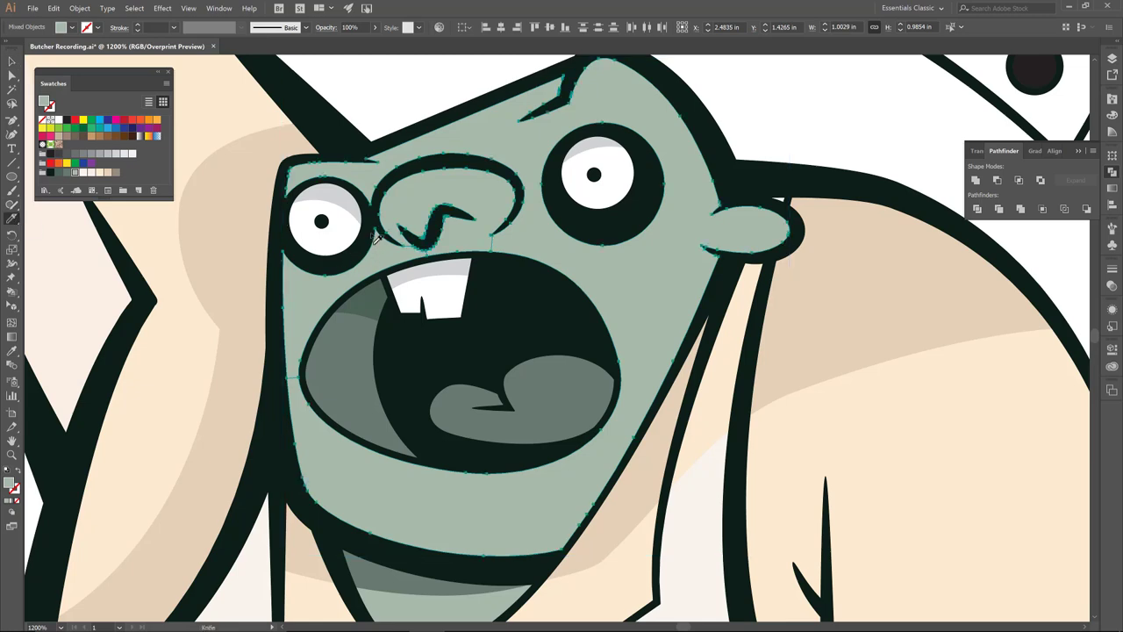
{"action": "mouse_move", "coordinate": [374, 237]}
{"action": "left_mouse_down"}
{"action": "mouse_move", "coordinate": [405, 266]}
{"action": "mouse_move", "coordinate": [454, 279]}
{"action": "mouse_move", "coordinate": [389, 259]}
{"action": "mouse_move", "coordinate": [505, 246]}
{"action": "mouse_move", "coordinate": [520, 232]}
{"action": "mouse_move", "coordinate": [518, 180]}
{"action": "mouse_move", "coordinate": [533, 244]}
{"action": "mouse_move", "coordinate": [525, 281]}
{"action": "left_mouse_up"}
{"action": "mouse_move", "coordinate": [575, 74]}
{"action": "left_mouse_down"}
{"action": "mouse_move", "coordinate": [645, 116]}
{"action": "mouse_move", "coordinate": [673, 165]}
{"action": "mouse_move", "coordinate": [693, 246]}
{"action": "mouse_move", "coordinate": [668, 378]}
{"action": "mouse_move", "coordinate": [626, 468]}
{"action": "mouse_move", "coordinate": [615, 483]}
{"action": "mouse_move", "coordinate": [297, 434]}
{"action": "mouse_move", "coordinate": [318, 461]}
{"action": "mouse_move", "coordinate": [381, 492]}
{"action": "mouse_move", "coordinate": [482, 515]}
{"action": "mouse_move", "coordinate": [632, 491]}
{"action": "mouse_move", "coordinate": [658, 474]}
{"action": "left_mouse_up"}
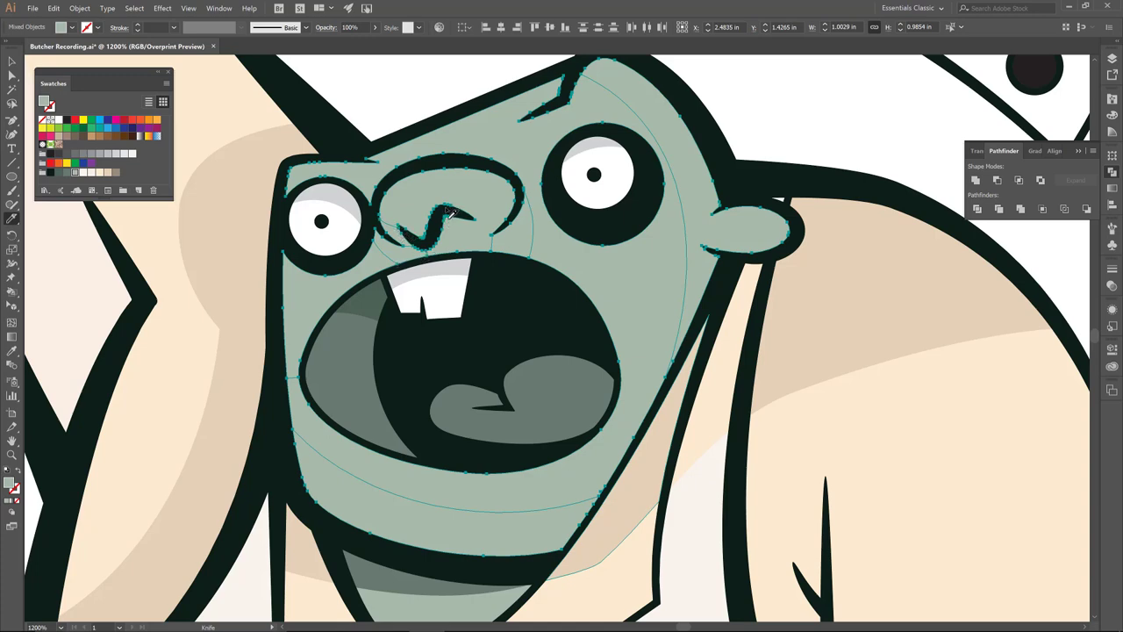
{"action": "mouse_move", "coordinate": [449, 211]}
{"action": "left_mouse_down"}
{"action": "mouse_move", "coordinate": [485, 213]}
{"action": "mouse_move", "coordinate": [488, 179]}
{"action": "mouse_move", "coordinate": [443, 168]}
{"action": "left_mouse_up"}
{"action": "mouse_move", "coordinate": [379, 155]}
{"action": "left_mouse_down"}
{"action": "mouse_move", "coordinate": [485, 139]}
{"action": "mouse_move", "coordinate": [553, 112]}
{"action": "left_mouse_up"}
{"action": "key", "text": "v"}
{"action": "left_click", "coordinate": [441, 89]}
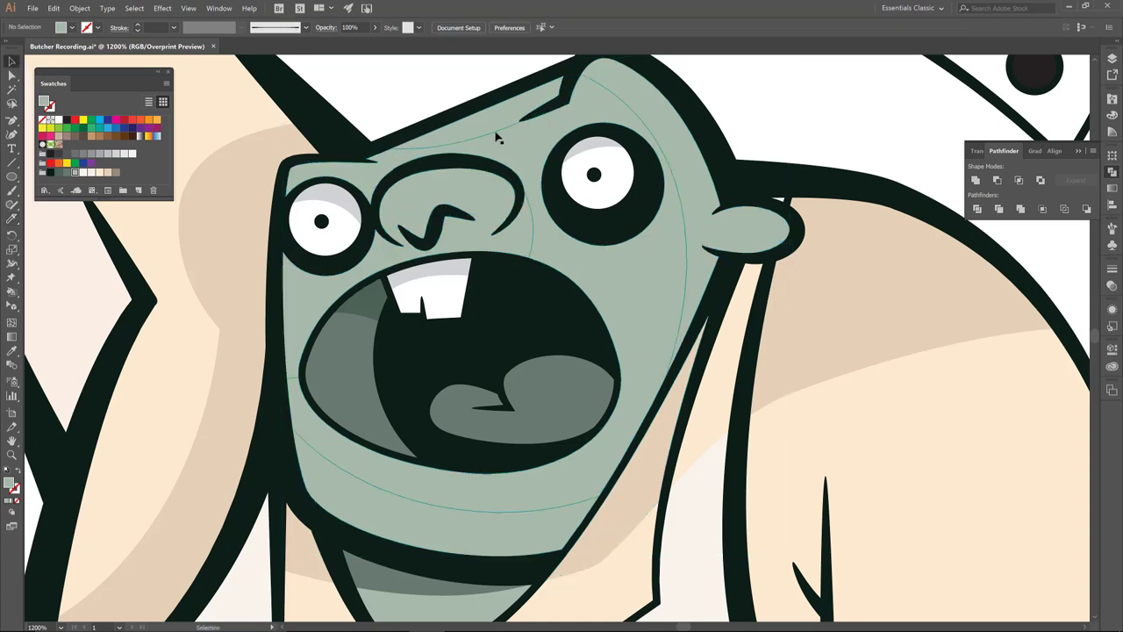
Fill the cut shadow pieces of the forehead, face side, ear, nose, cheek and jaw with the R=104 G=121 B=112 swatch
{"action": "left_click", "coordinate": [566, 106]}
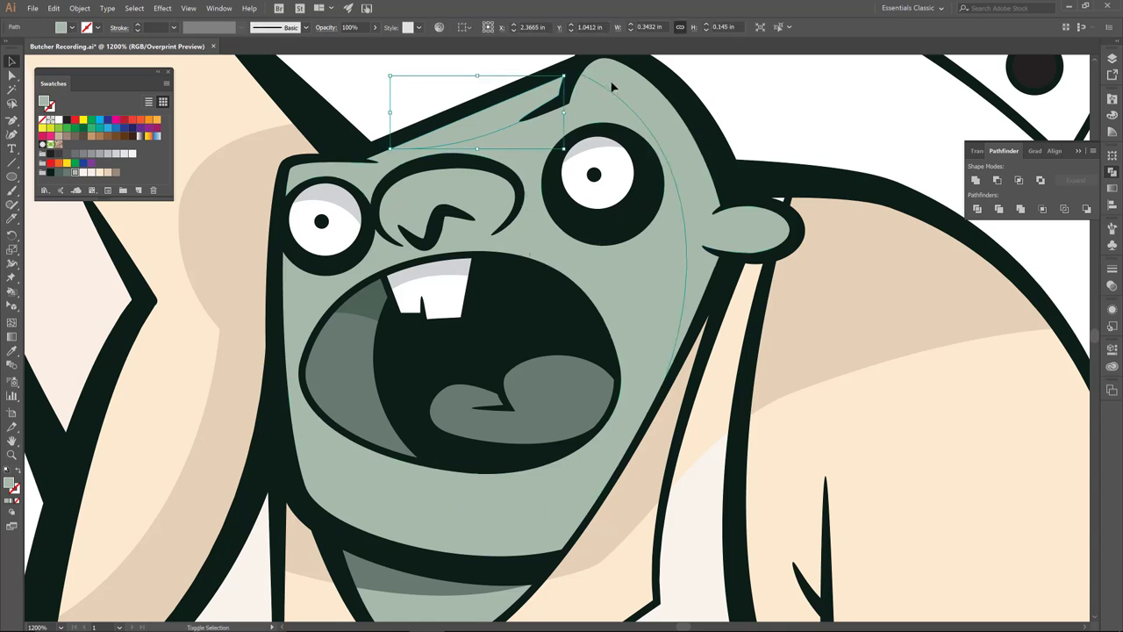
{"action": "left_click", "coordinate": [612, 86], "text": "shift"}
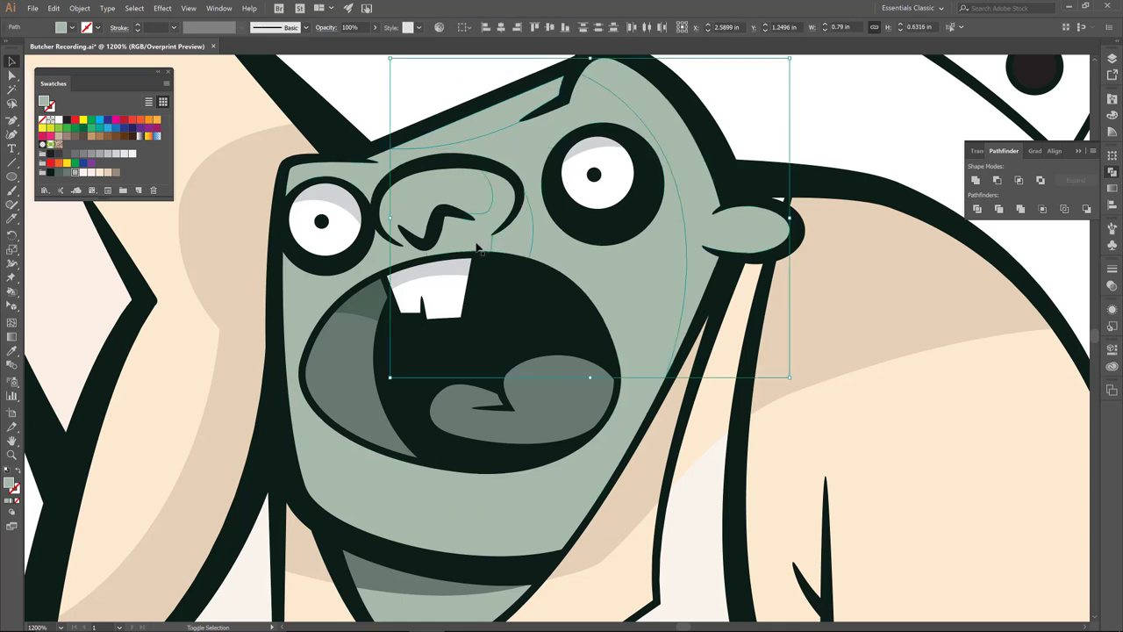
{"action": "left_click", "coordinate": [394, 243], "text": "shift"}
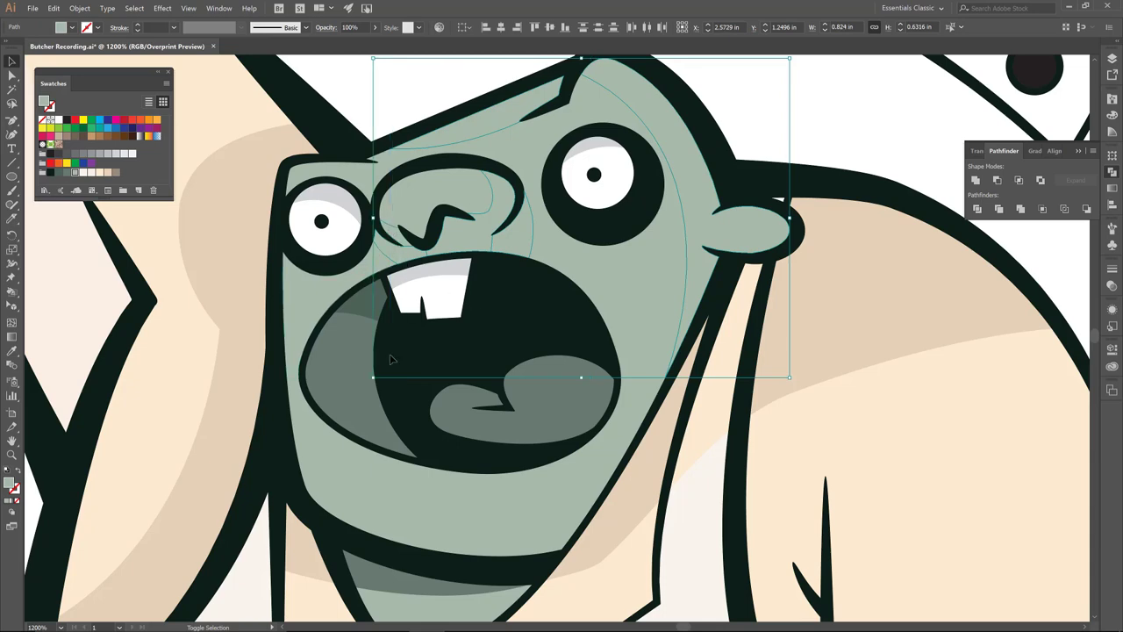
{"action": "left_click", "coordinate": [323, 494], "text": "shift"}
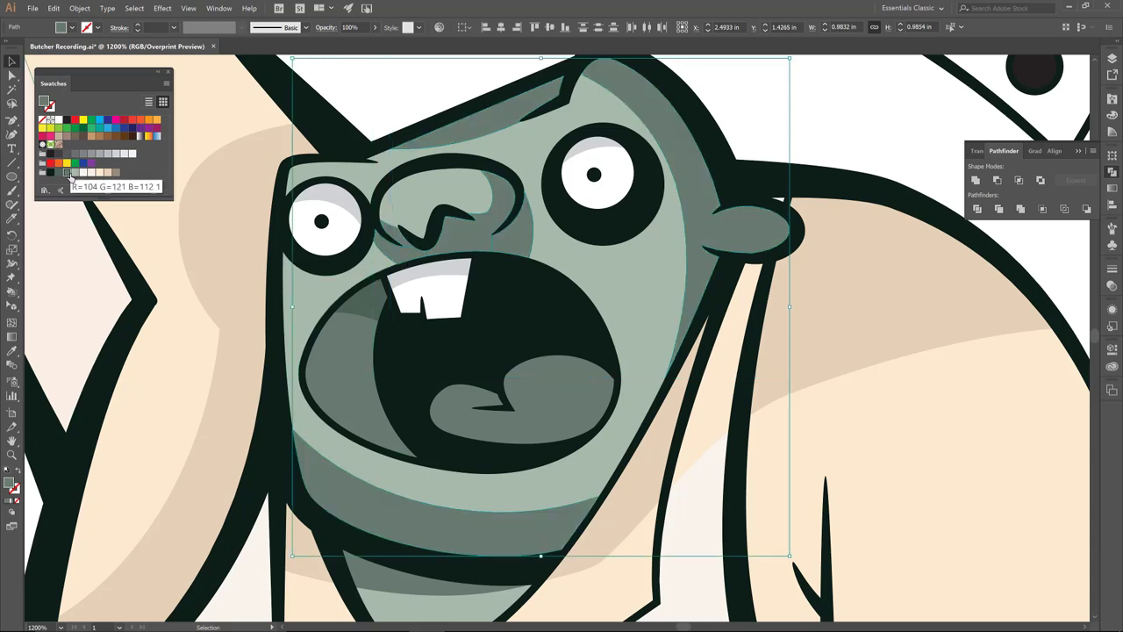
Cut the tongue shape lengthwise with a curved Knife stroke through its middle
{"action": "left_click", "coordinate": [544, 386]}
{"action": "left_click", "coordinate": [12, 217]}
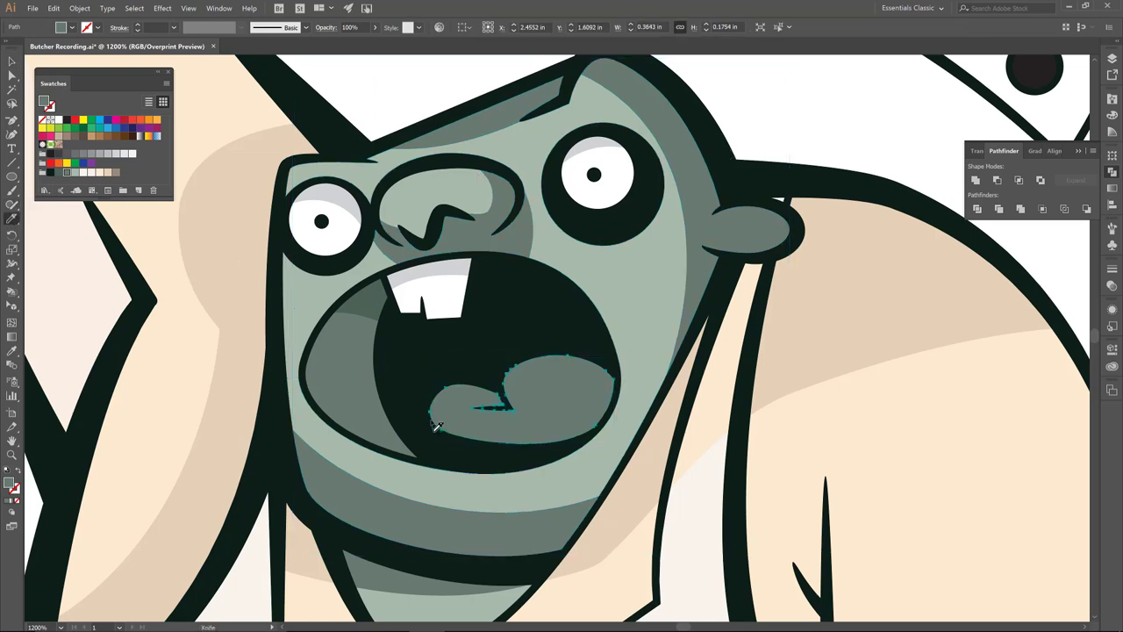
{"action": "mouse_move", "coordinate": [510, 406]}
{"action": "left_mouse_down"}
{"action": "mouse_move", "coordinate": [556, 398]}
{"action": "mouse_move", "coordinate": [606, 431]}
{"action": "mouse_move", "coordinate": [607, 474]}
{"action": "left_mouse_up"}
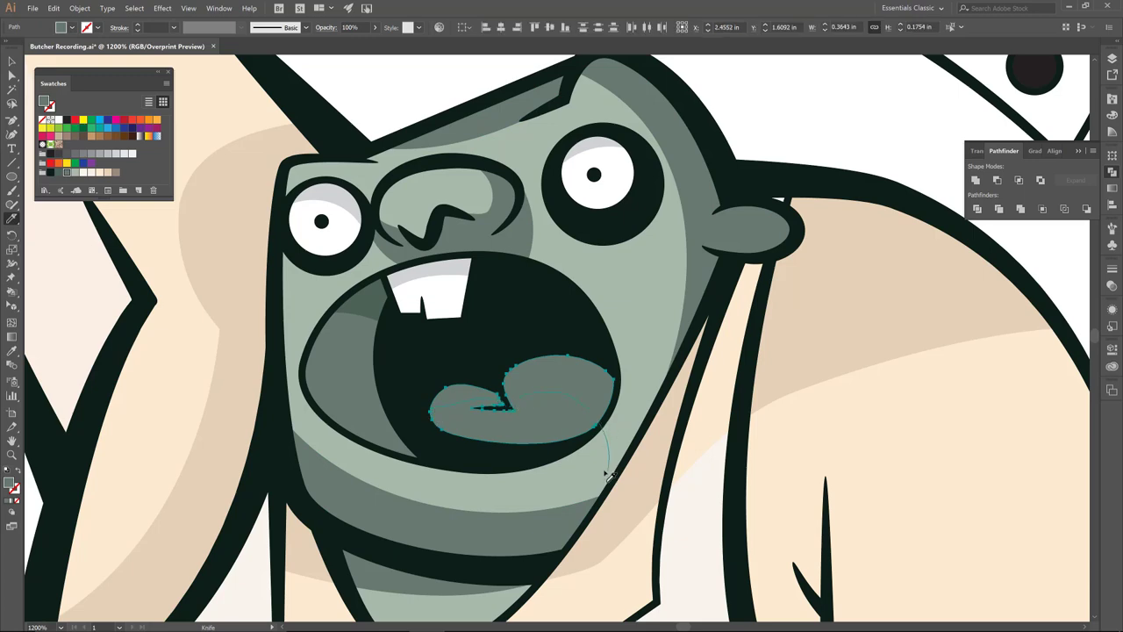
{"action": "key", "text": "v"}
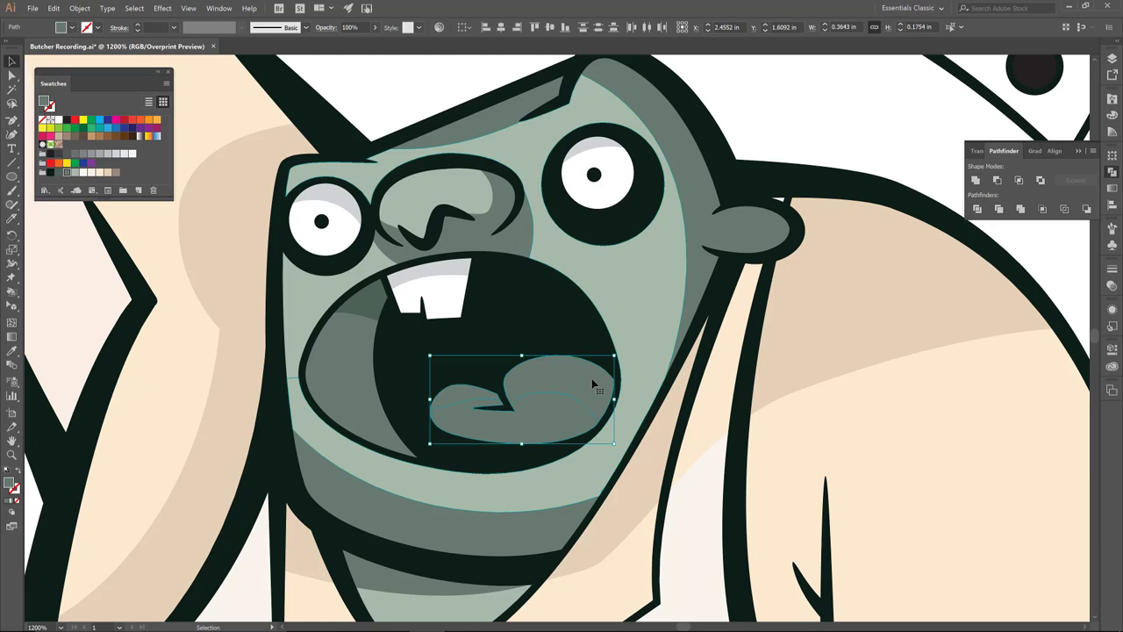
{"action": "left_click", "coordinate": [768, 112]}
Fill the two upper tongue pieces with the next darker green swatch
{"action": "left_click", "coordinate": [536, 378]}
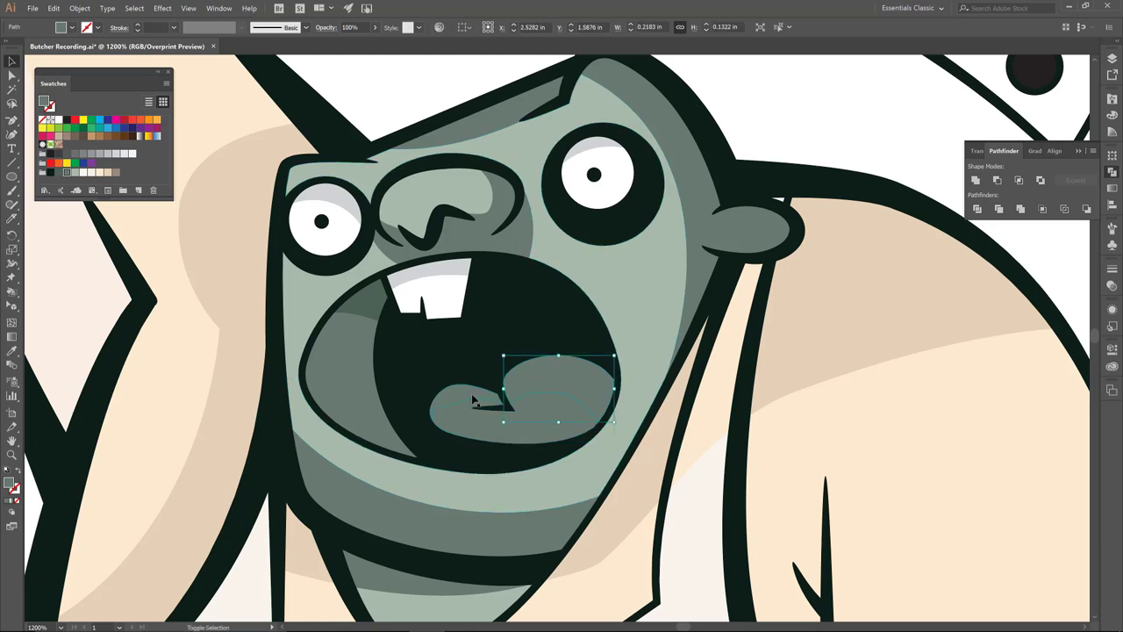
{"action": "left_click", "coordinate": [474, 401], "text": "shift"}
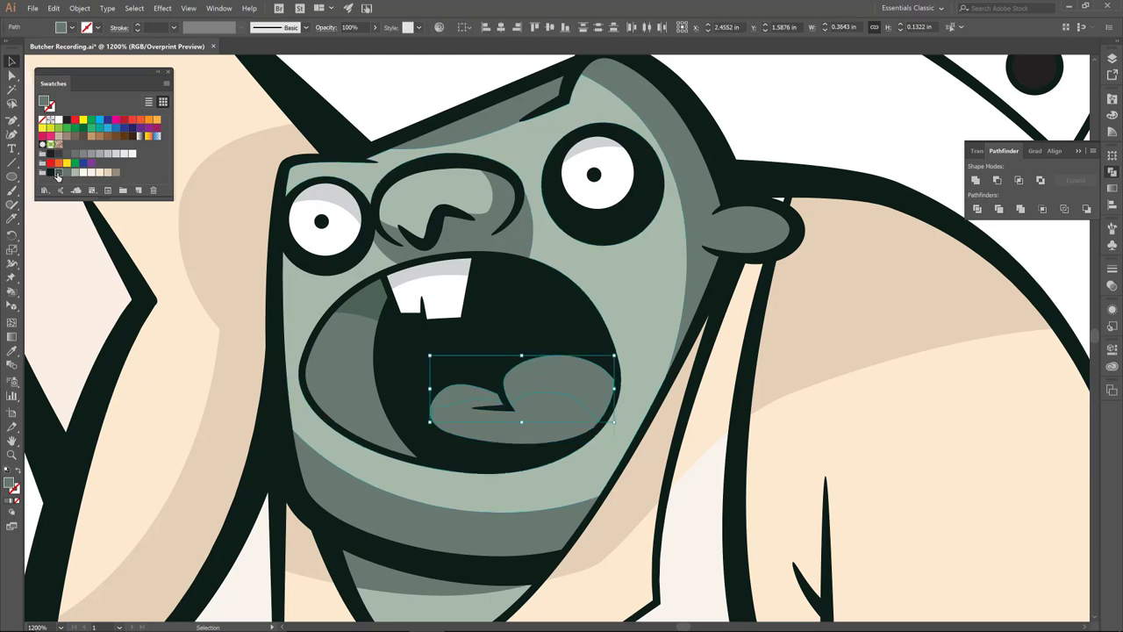
{"action": "left_click", "coordinate": [57, 173]}
{"action": "left_click", "coordinate": [376, 103]}
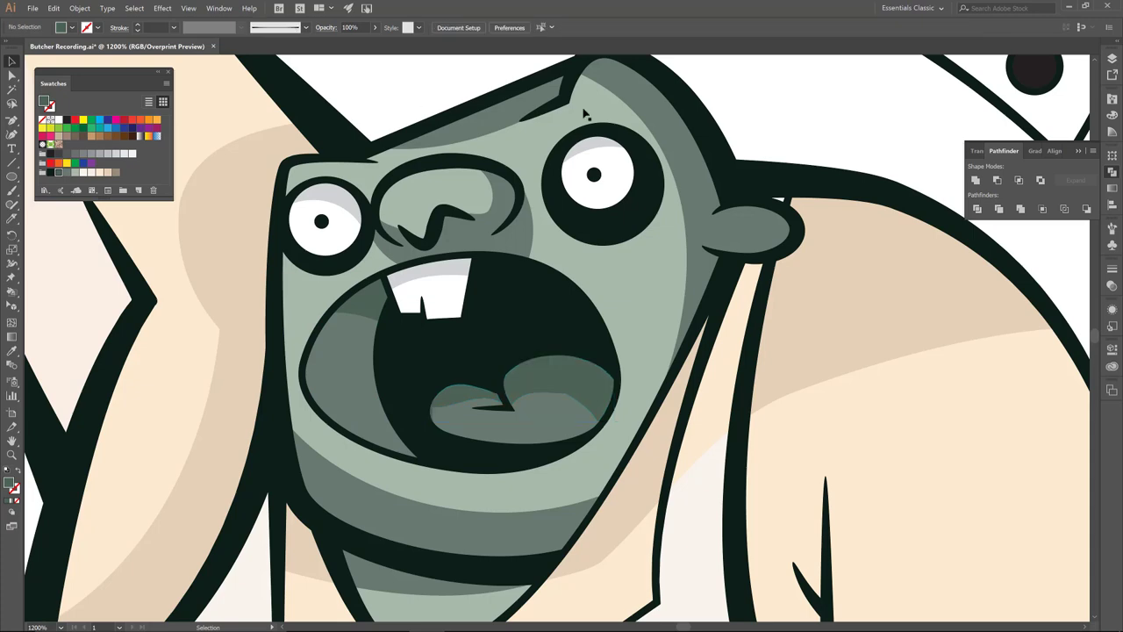
Cut the white cleaver blade with a curved Knife stroke along its length and fill the lower piece with light gray
{"action": "key", "text": "ctrl+0"}
{"action": "left_click", "coordinate": [687, 195]}
{"action": "key", "text": "shift+e"}
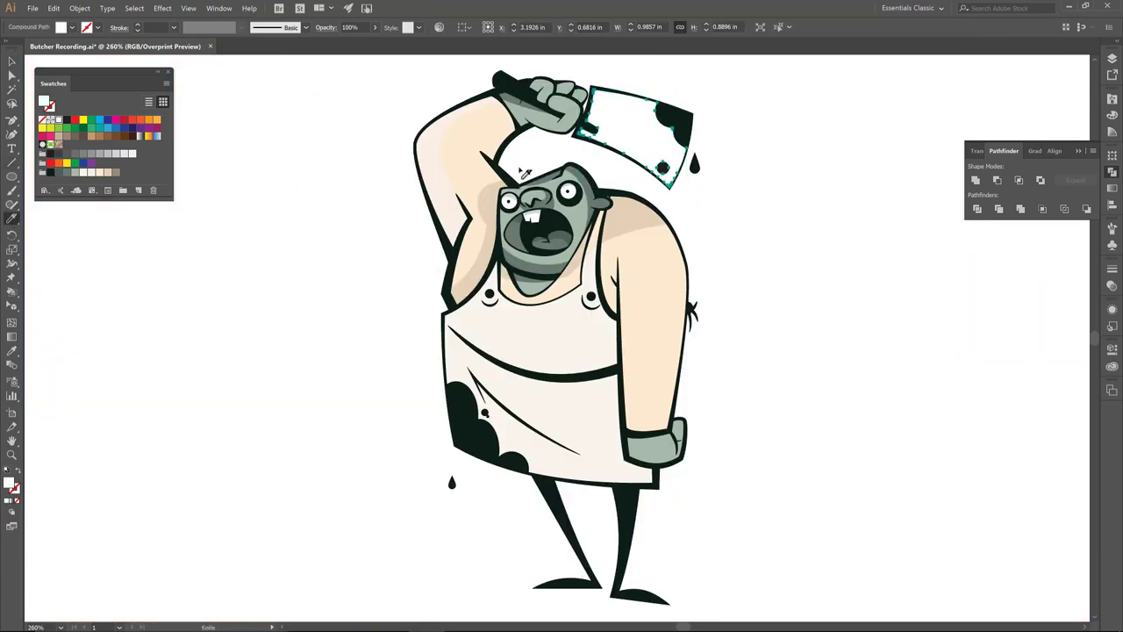
{"action": "mouse_move", "coordinate": [575, 98]}
{"action": "left_mouse_down"}
{"action": "mouse_move", "coordinate": [669, 133]}
{"action": "mouse_move", "coordinate": [734, 105]}
{"action": "left_mouse_up"}
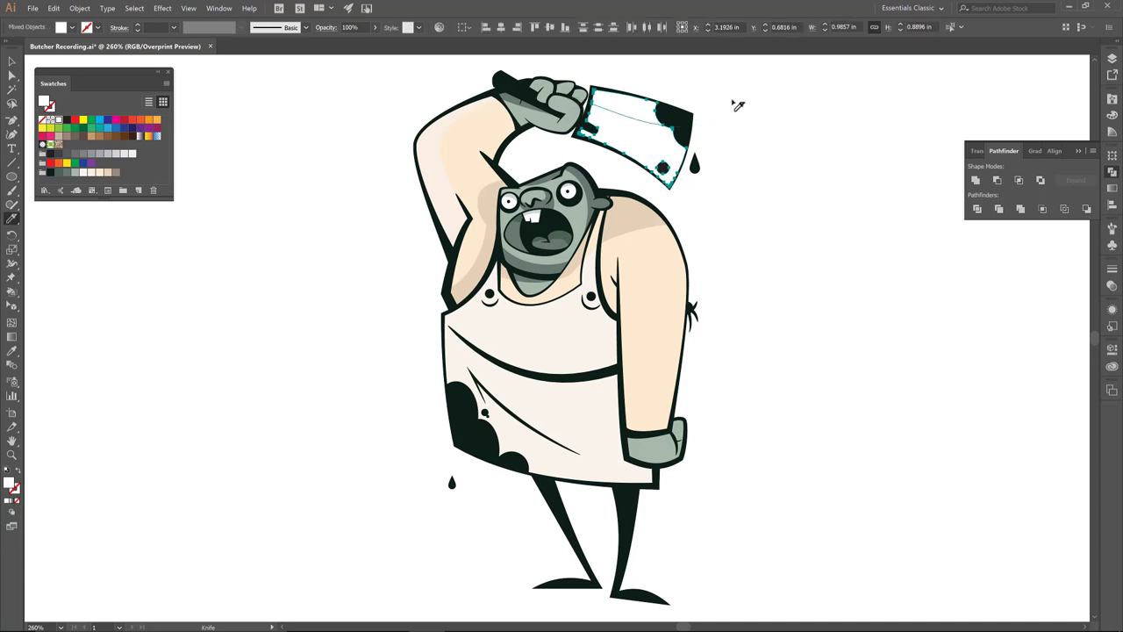
{"action": "key", "text": "v"}
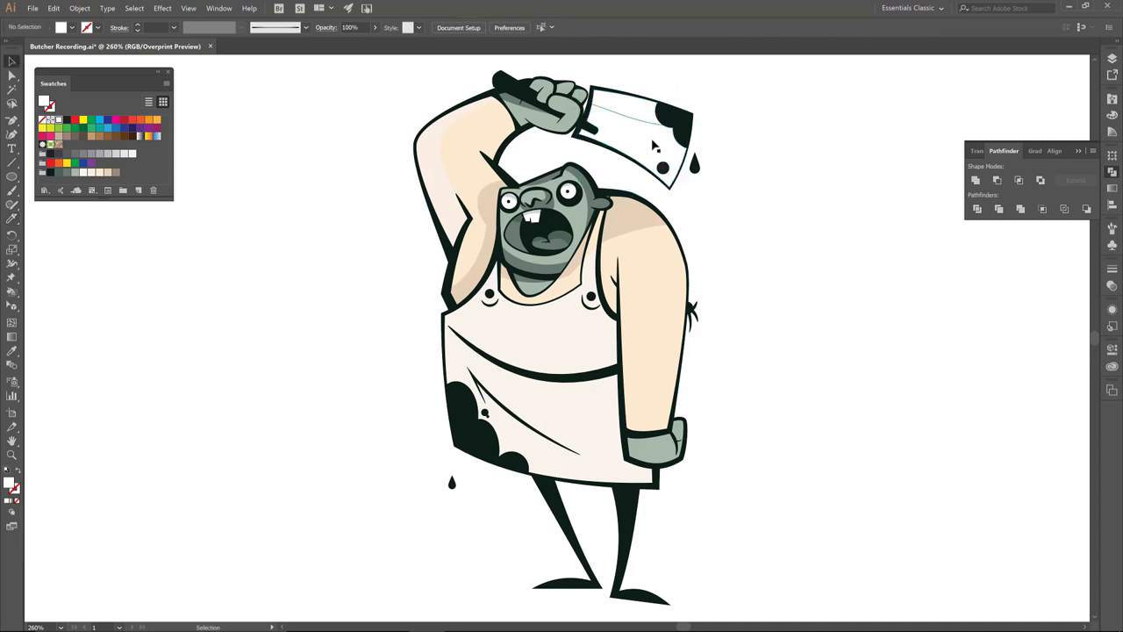
{"action": "left_click", "coordinate": [517, 313]}
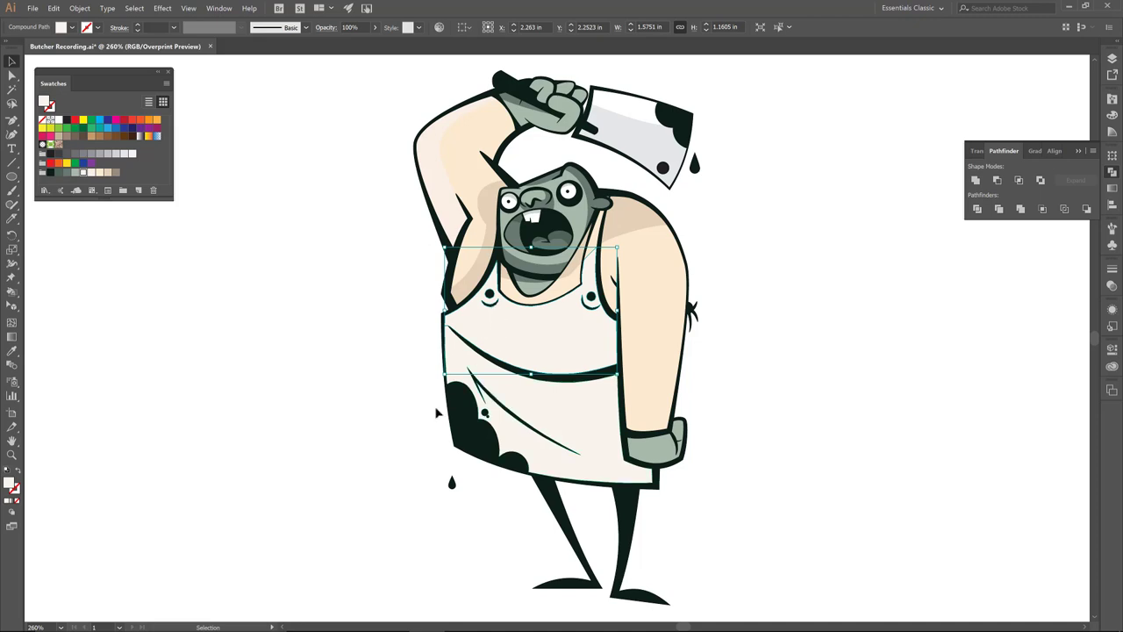
{"action": "left_click", "coordinate": [599, 434], "text": "shift"}
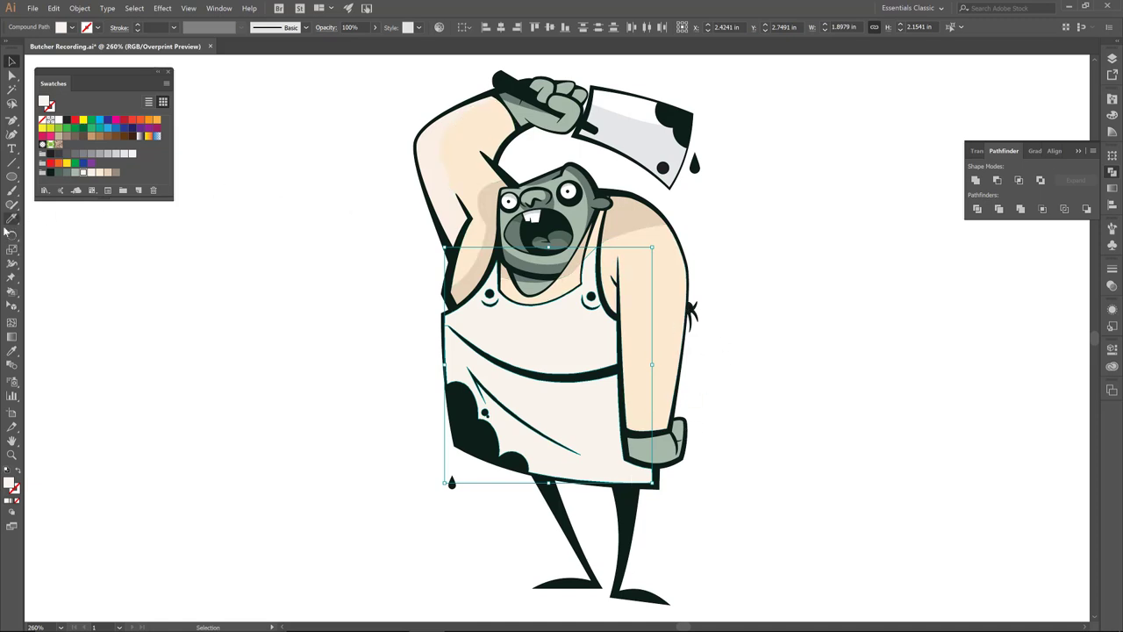
{"action": "left_click", "coordinate": [351, 332]}
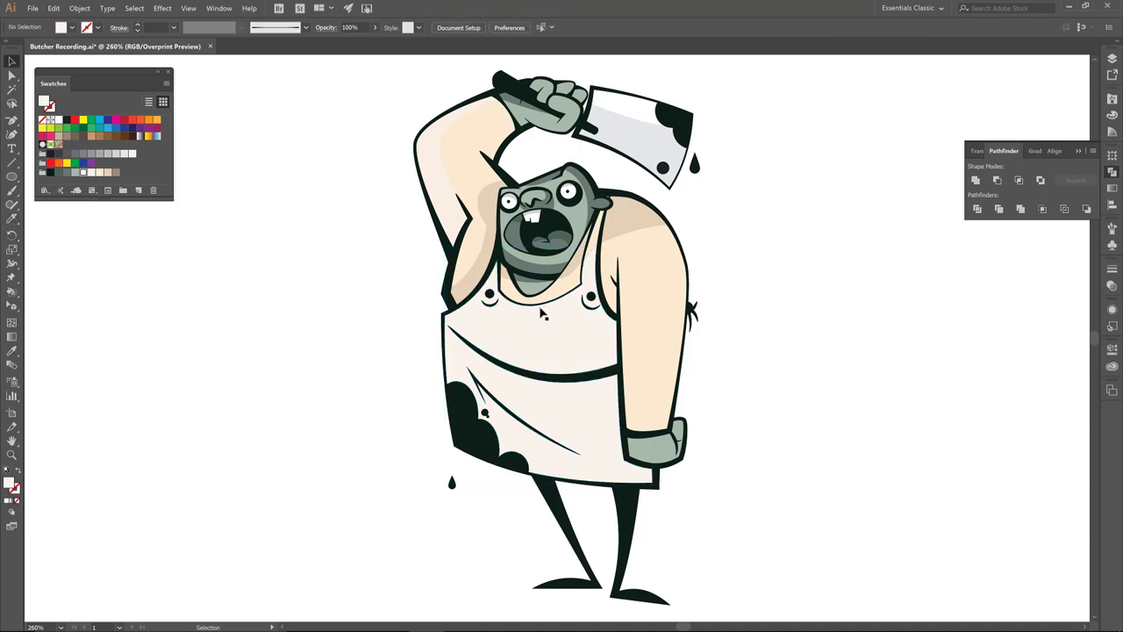
{"action": "left_click", "coordinate": [545, 322]}
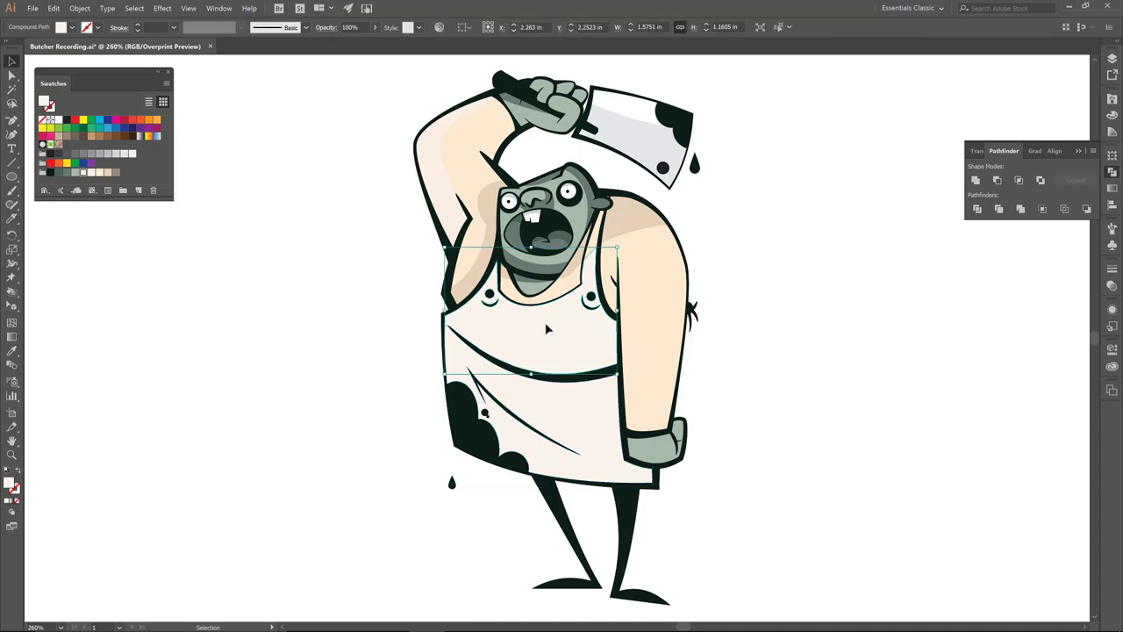
{"action": "left_click", "coordinate": [569, 404], "text": "shift"}
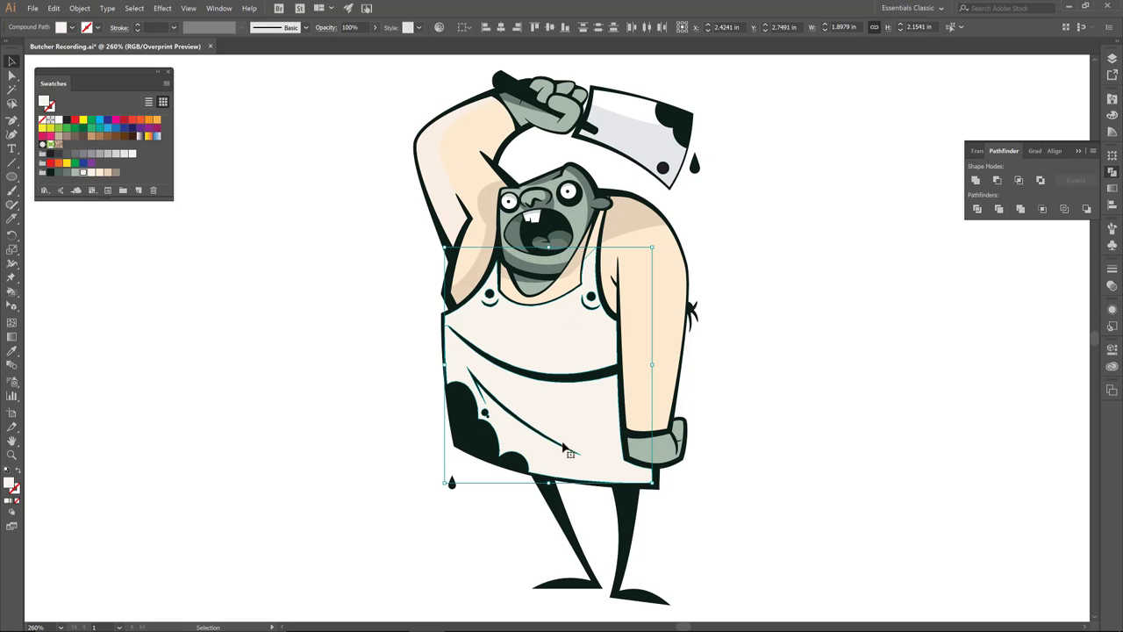
{"action": "left_click", "coordinate": [293, 369]}
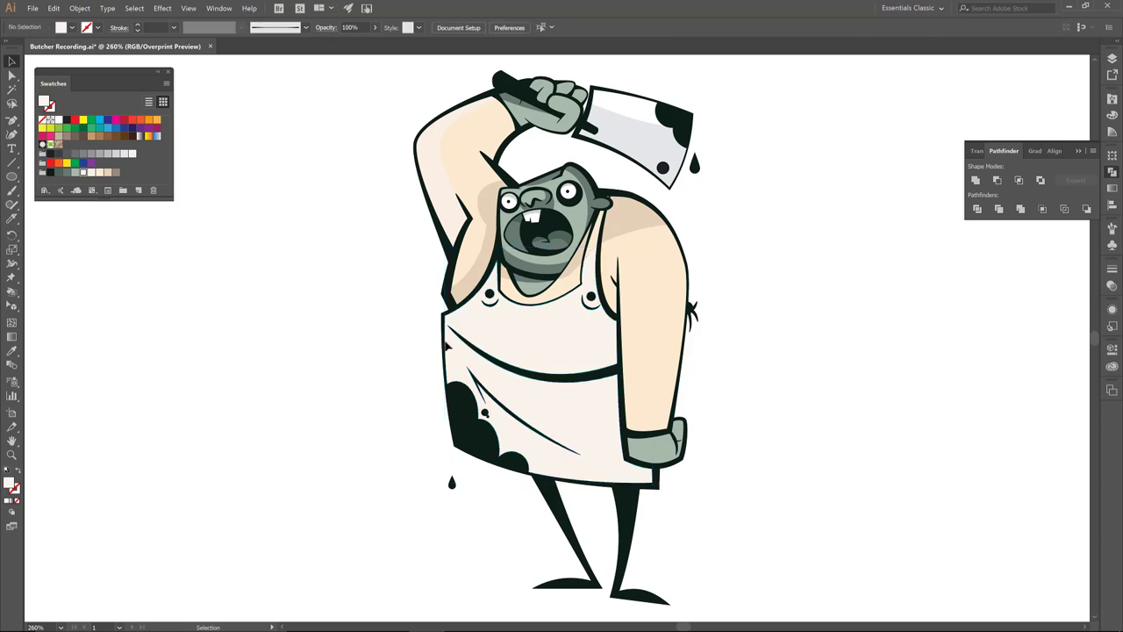
Cut the apron and the hanging arm with curved Knife strokes across the apron's lower right side and the forearm
{"action": "left_click", "coordinate": [520, 418]}
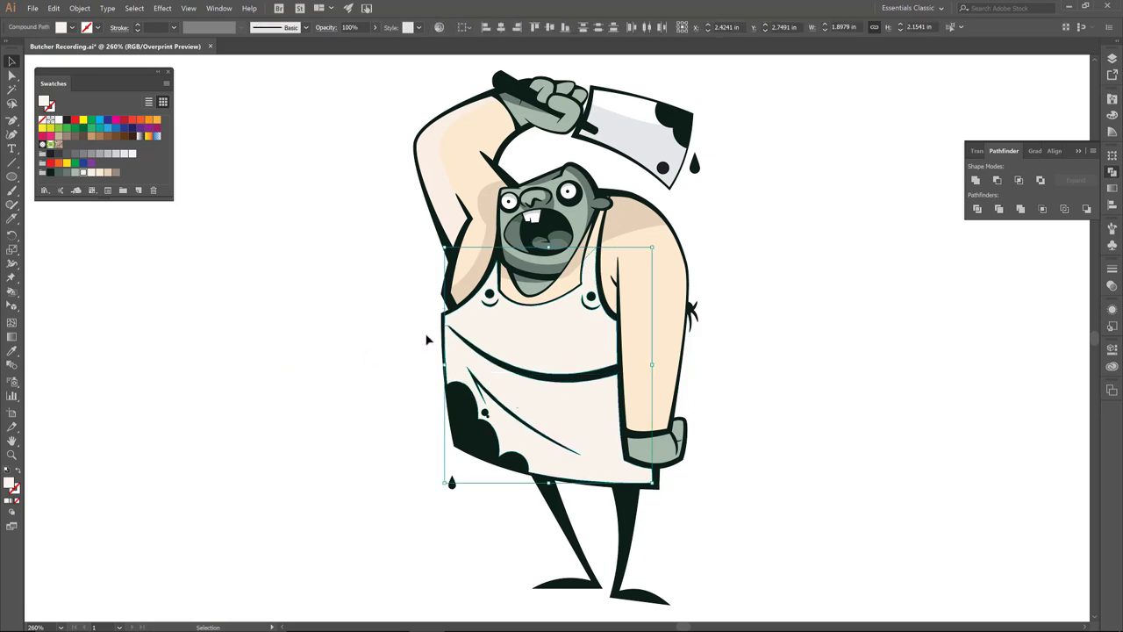
{"action": "left_click", "coordinate": [11, 219]}
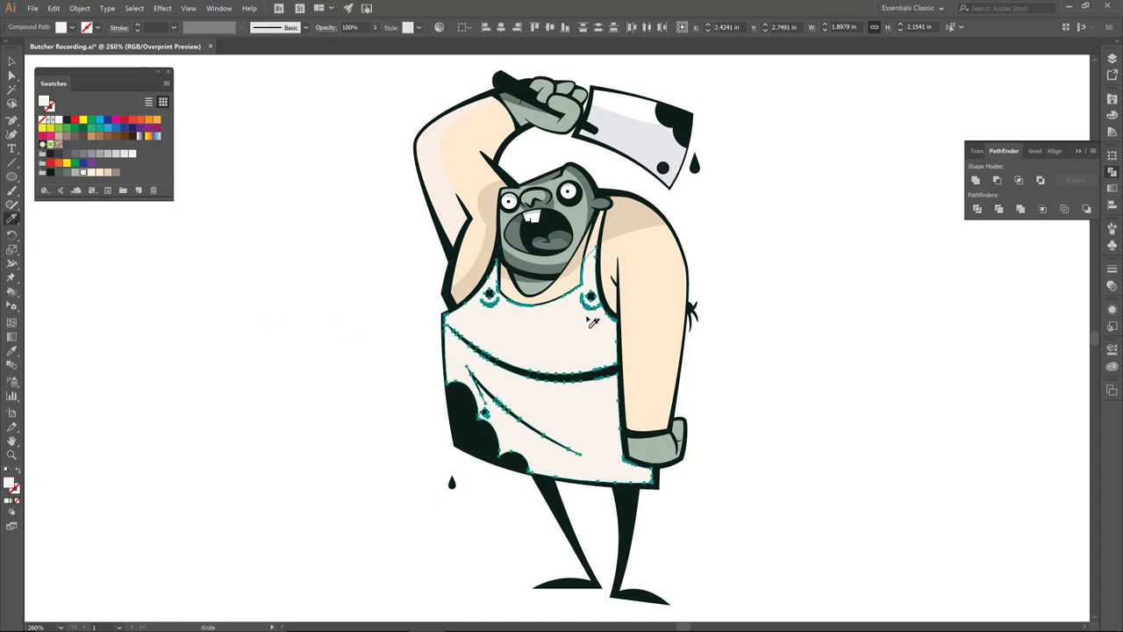
{"action": "key", "text": "ctrl"}
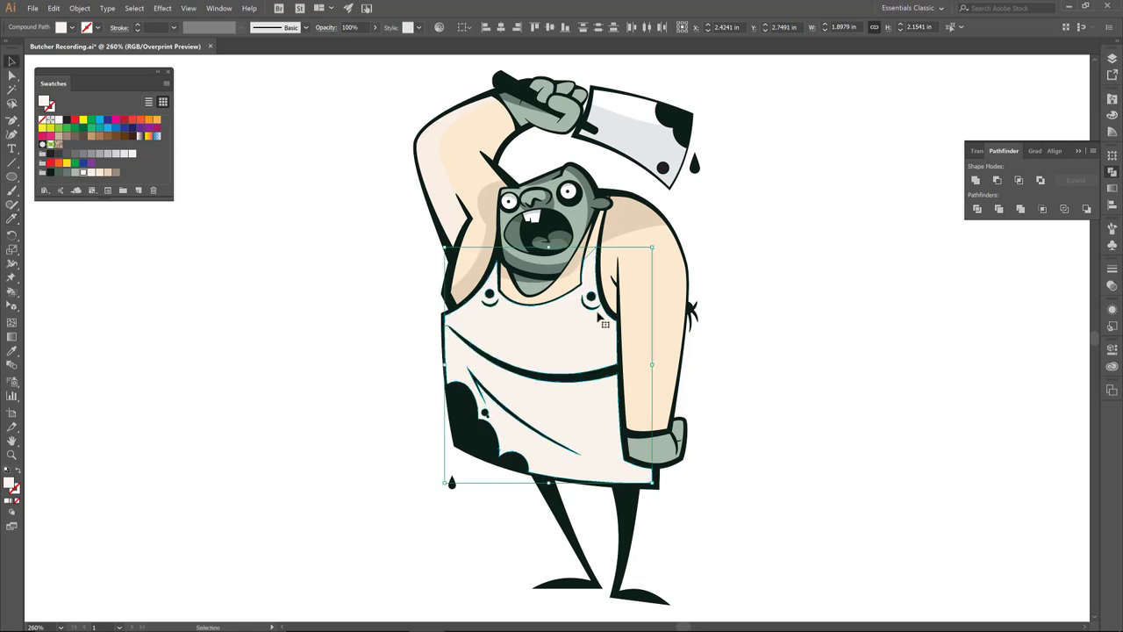
{"action": "left_click", "coordinate": [638, 293], "text": "shift"}
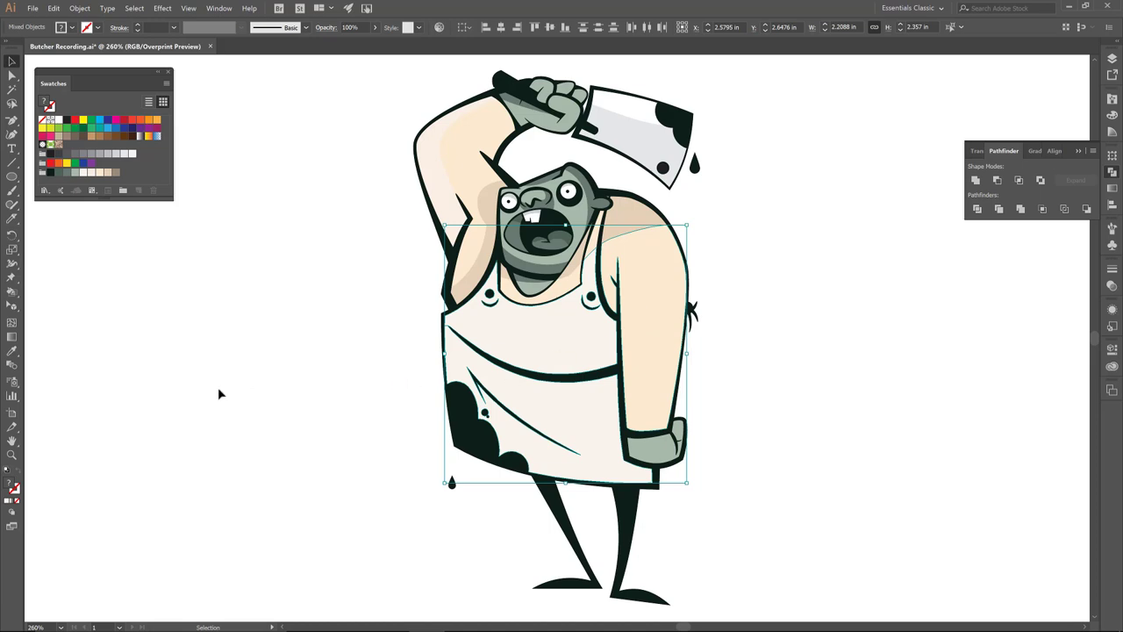
{"action": "left_click", "coordinate": [13, 219]}
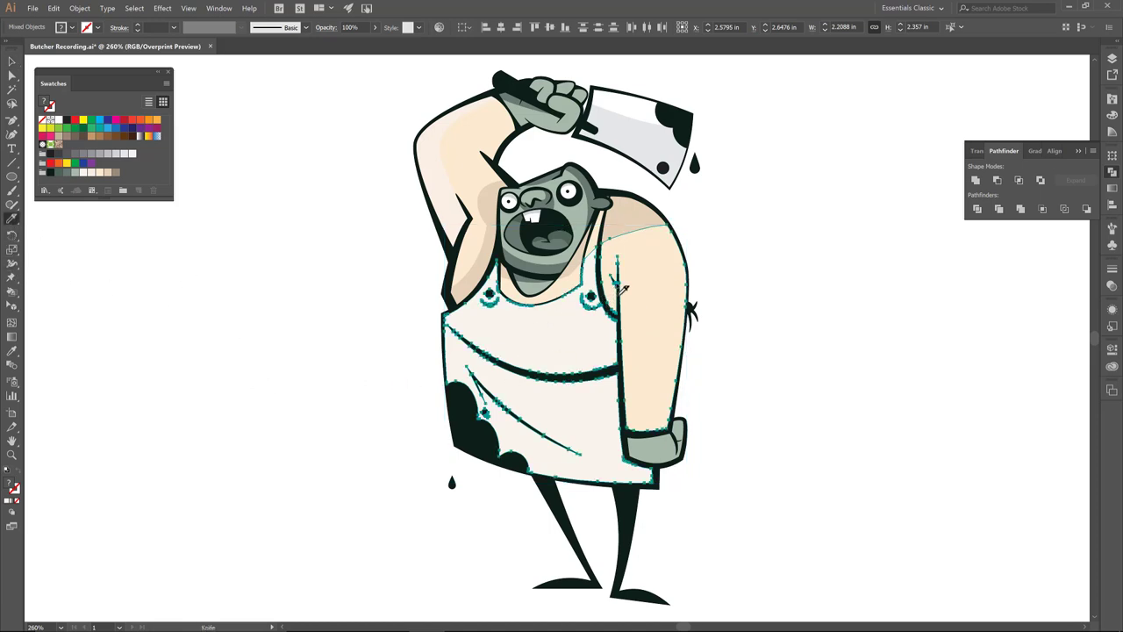
{"action": "mouse_move", "coordinate": [625, 286]}
{"action": "left_mouse_down"}
{"action": "mouse_move", "coordinate": [597, 384]}
{"action": "mouse_move", "coordinate": [553, 404]}
{"action": "mouse_move", "coordinate": [433, 386]}
{"action": "mouse_move", "coordinate": [363, 314]}
{"action": "mouse_move", "coordinate": [351, 323]}
{"action": "left_mouse_up"}
{"action": "mouse_move", "coordinate": [625, 289]}
{"action": "left_mouse_down"}
{"action": "mouse_move", "coordinate": [631, 354]}
{"action": "mouse_move", "coordinate": [692, 378]}
{"action": "mouse_move", "coordinate": [795, 314]}
{"action": "left_mouse_up"}
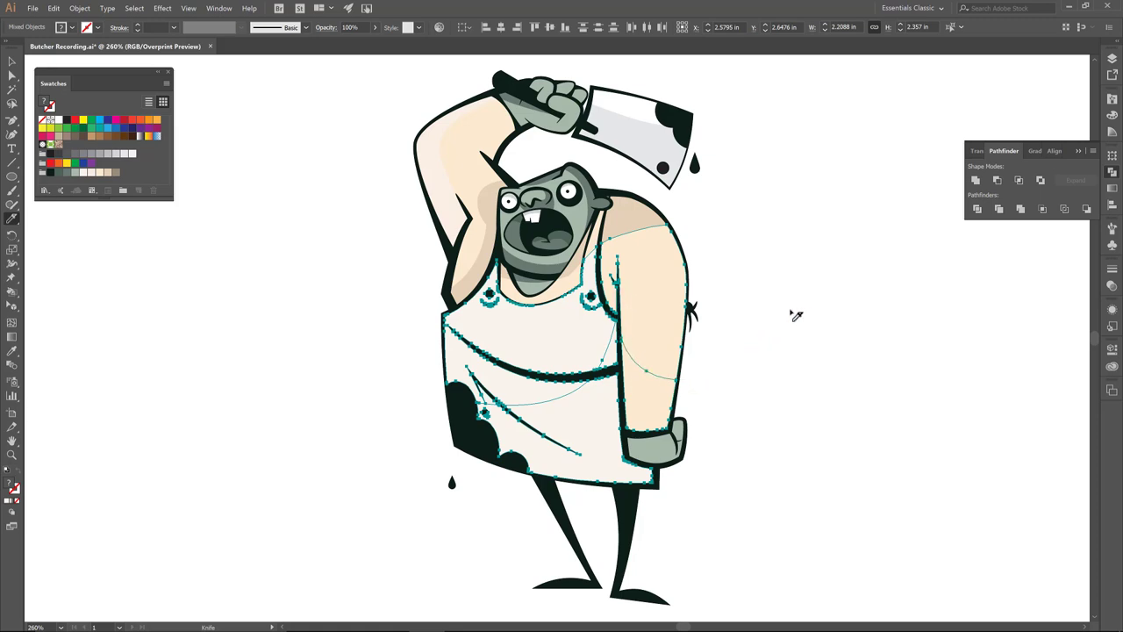
{"action": "key", "text": "v"}
{"action": "key", "text": "ctrl+shift+a"}
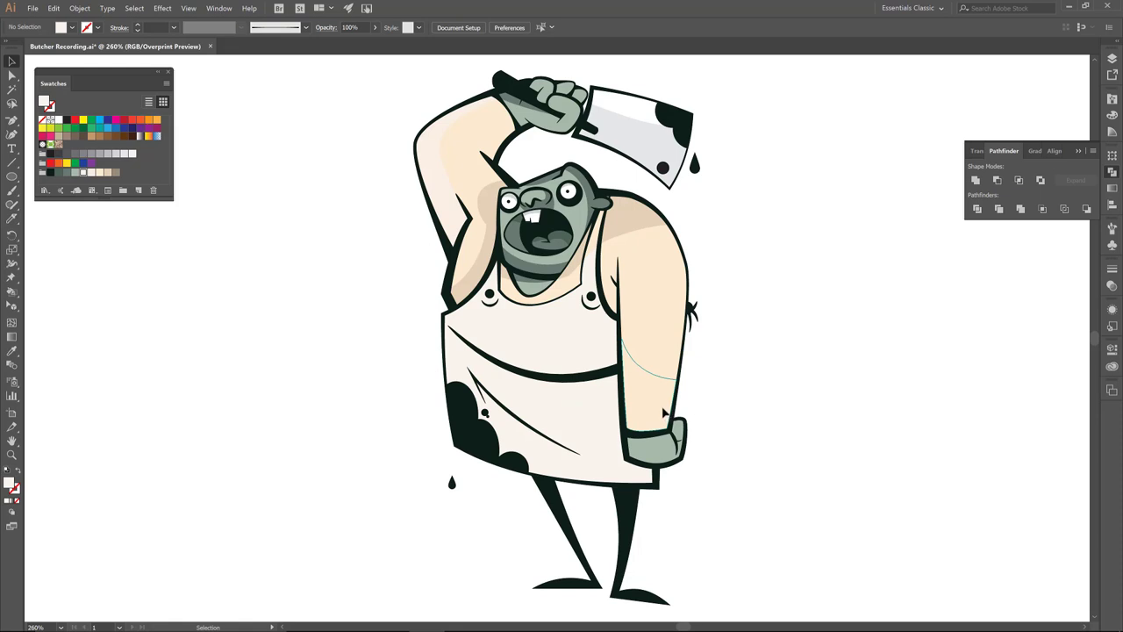
Fill the cut forearm piece above the hanging hand with the darker skin shadow color
{"action": "left_click", "coordinate": [664, 412]}
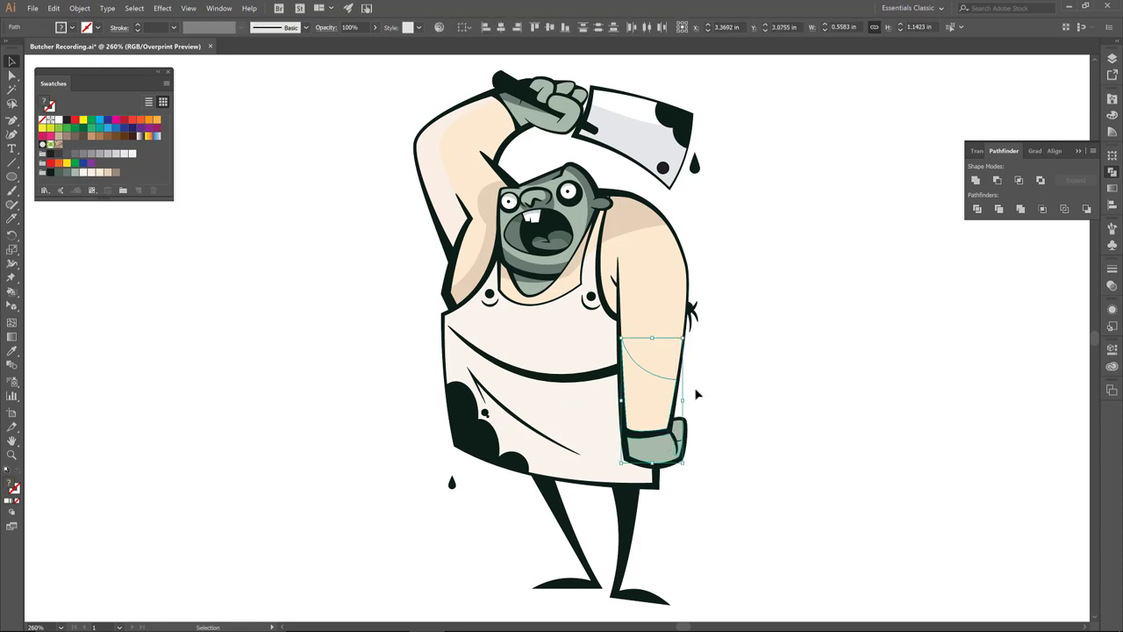
{"action": "key", "text": "ctrl+["}
{"action": "left_click", "coordinate": [240, 331]}
Recolor the hanging hand dark green and fill the apron's lower, side and strap shadow pieces with light gray
{"action": "left_click", "coordinate": [675, 443]}
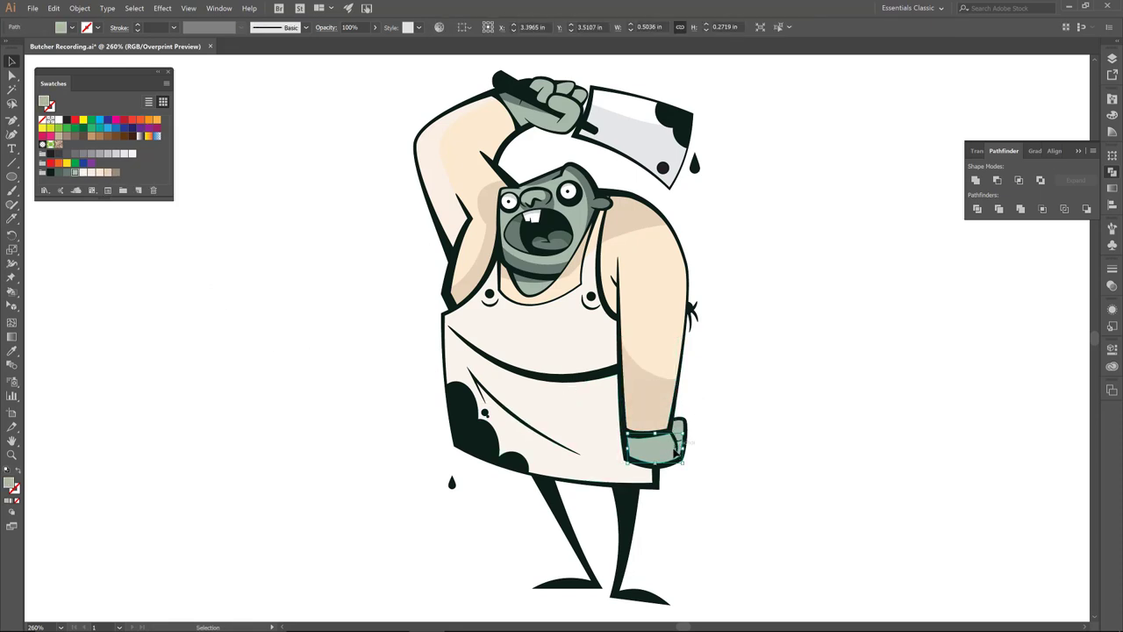
{"action": "key", "text": "i"}
{"action": "left_click", "coordinate": [613, 400], "text": "alt"}
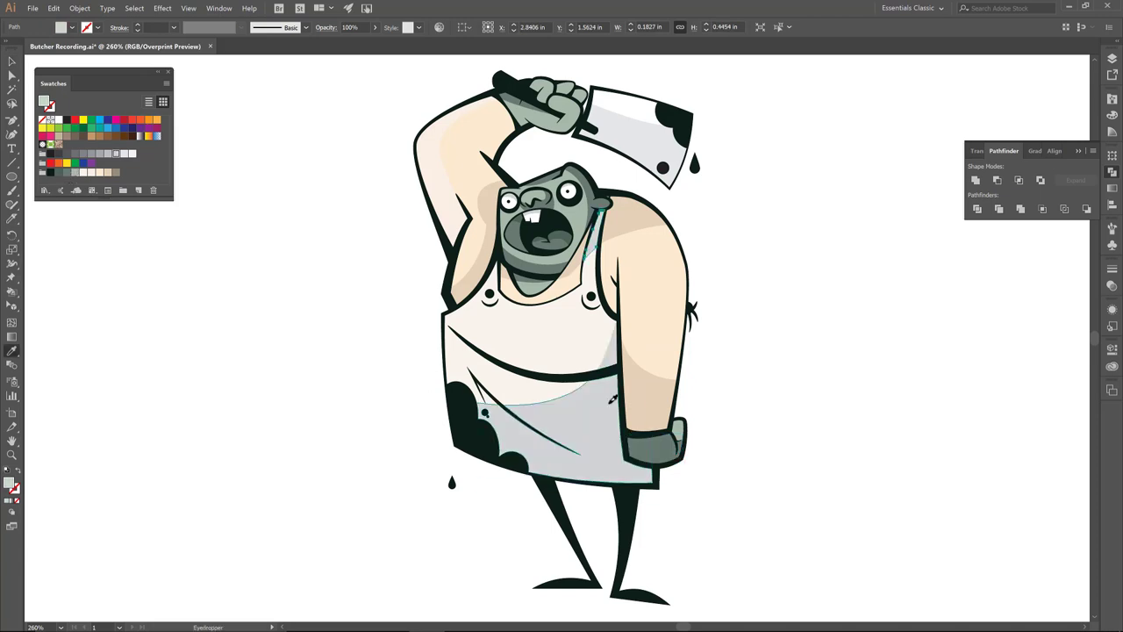
{"action": "key", "text": "v"}
Fill the remaining cream pieces of the apron's bib and skirt with the lightest gray swatch
{"action": "left_click", "coordinate": [552, 345]}
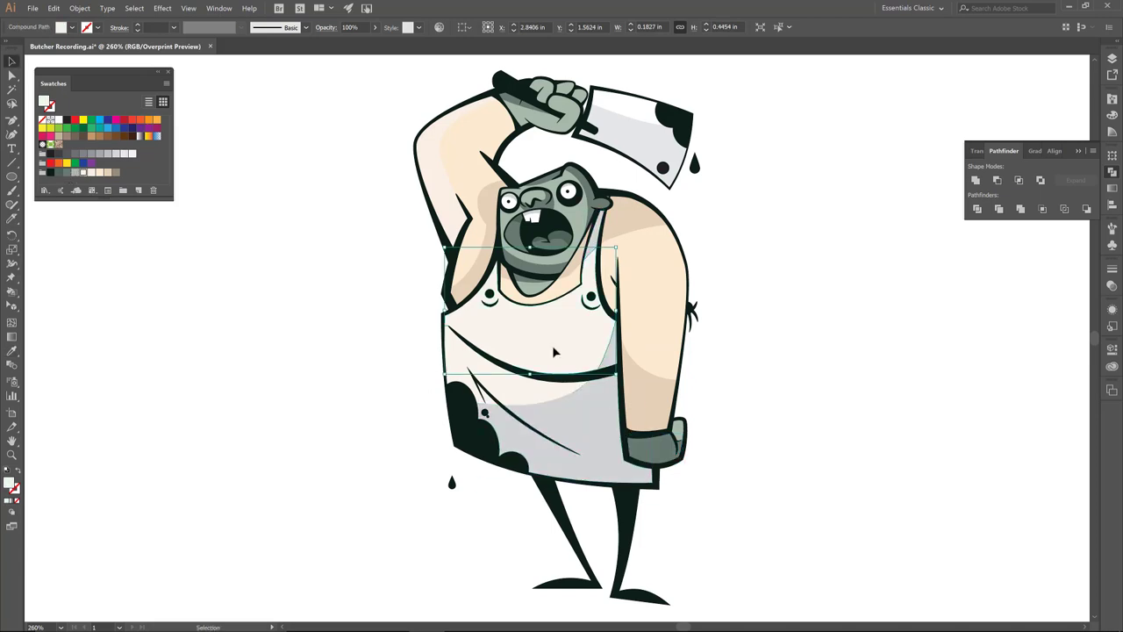
{"action": "left_click", "coordinate": [472, 369], "text": "shift"}
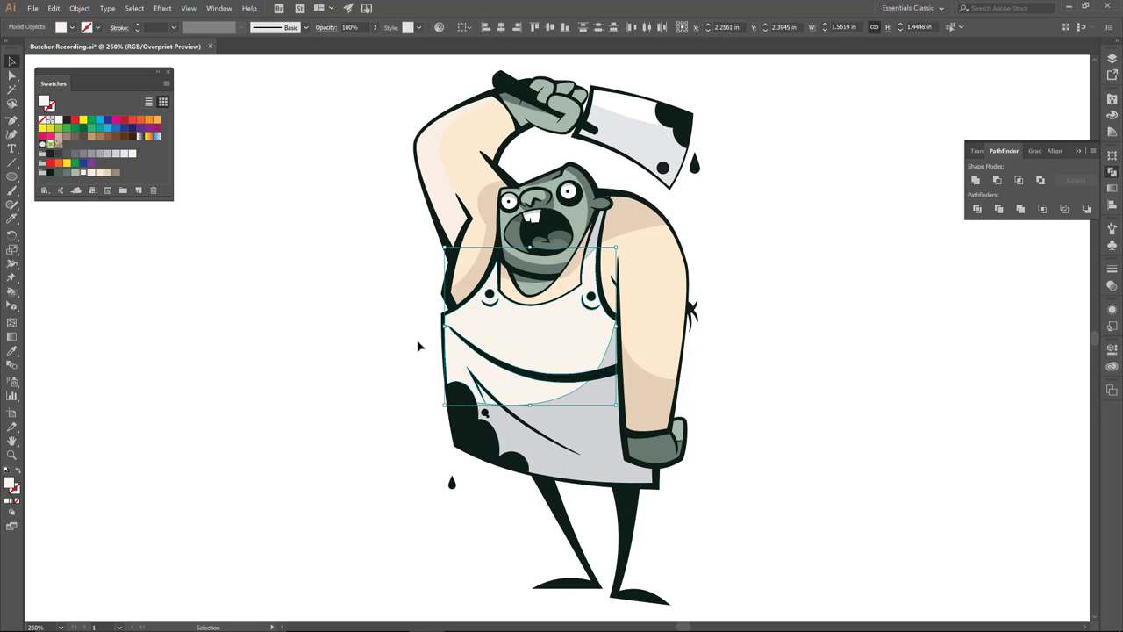
{"action": "left_click", "coordinate": [132, 153]}
{"action": "left_click", "coordinate": [282, 262]}
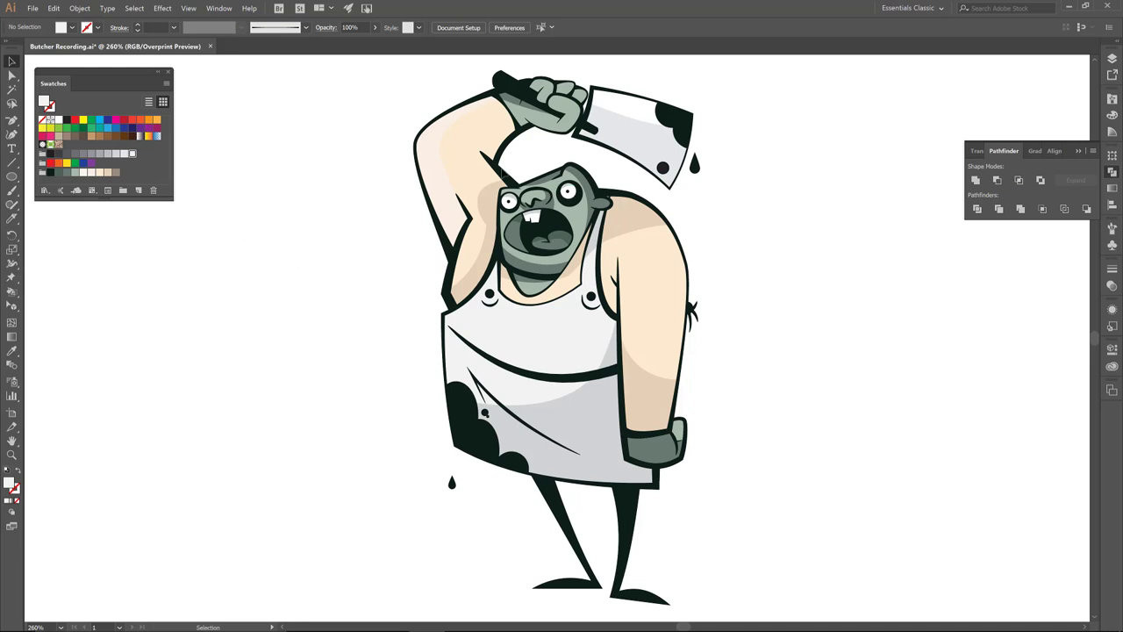
Cut the light green thumb piece of the hanging hand with a curved Knife stroke
{"action": "left_click", "coordinate": [676, 432]}
{"action": "key", "text": "z"}
{"action": "left_click_drag", "start_coordinate": [632, 399], "coordinate": [729, 482]}
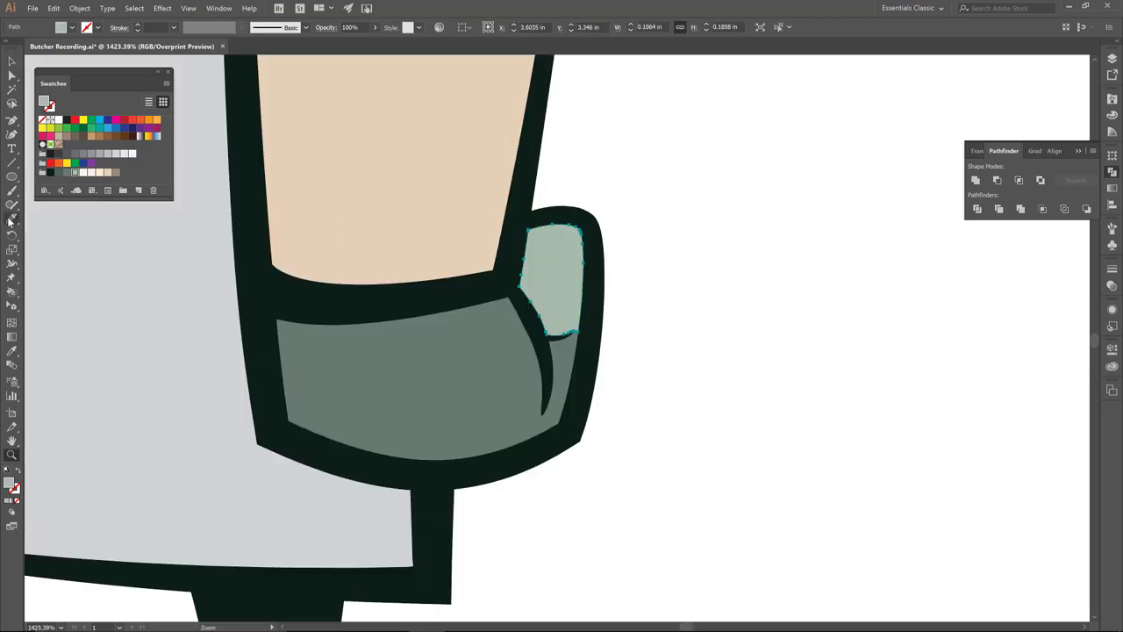
{"action": "left_click", "coordinate": [11, 219]}
{"action": "mouse_move", "coordinate": [525, 255]}
{"action": "left_mouse_down"}
{"action": "mouse_move", "coordinate": [561, 267]}
{"action": "mouse_move", "coordinate": [574, 345]}
{"action": "left_mouse_up"}
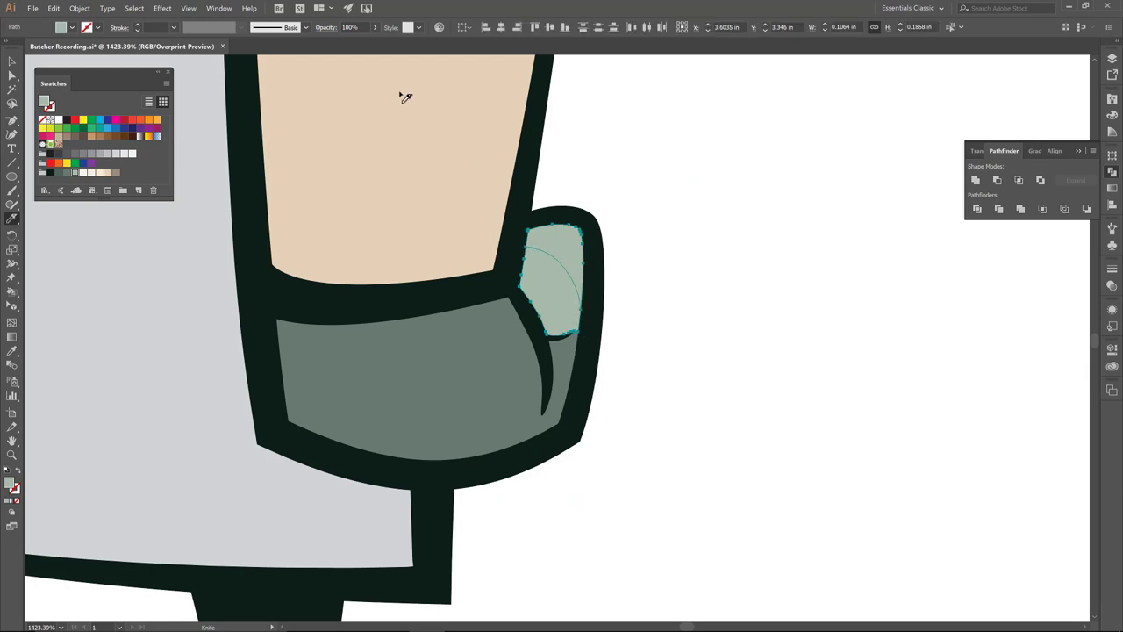
{"action": "key", "text": "v"}
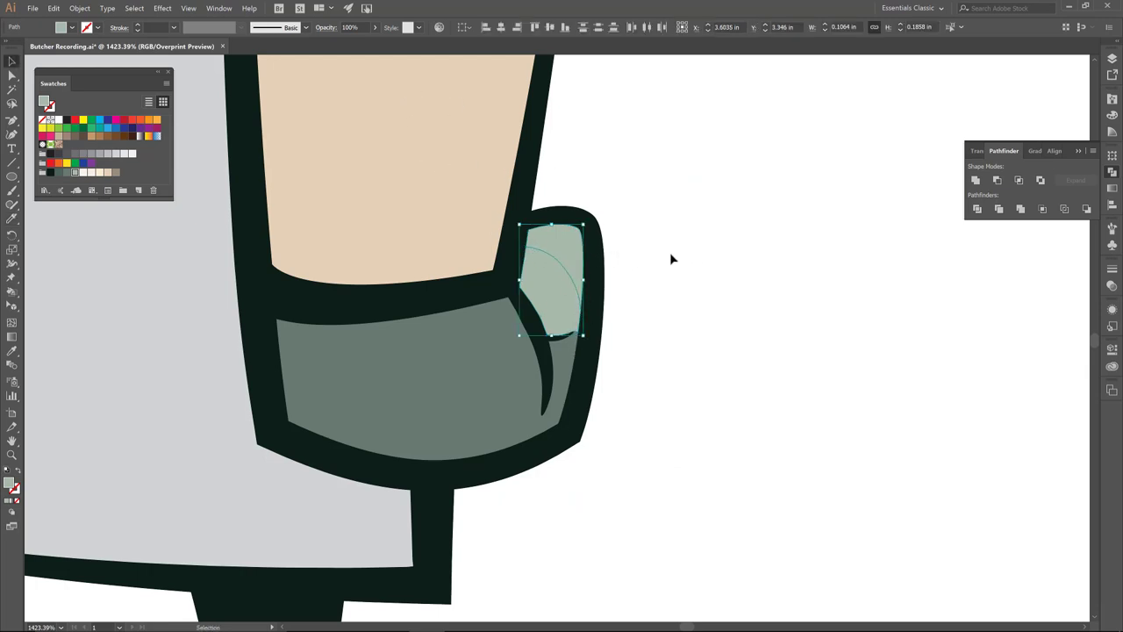
Recolor the lower cut piece of the hanging hand's thumb dark green and save the document
{"action": "left_click", "coordinate": [670, 253]}
{"action": "left_click", "coordinate": [565, 301]}
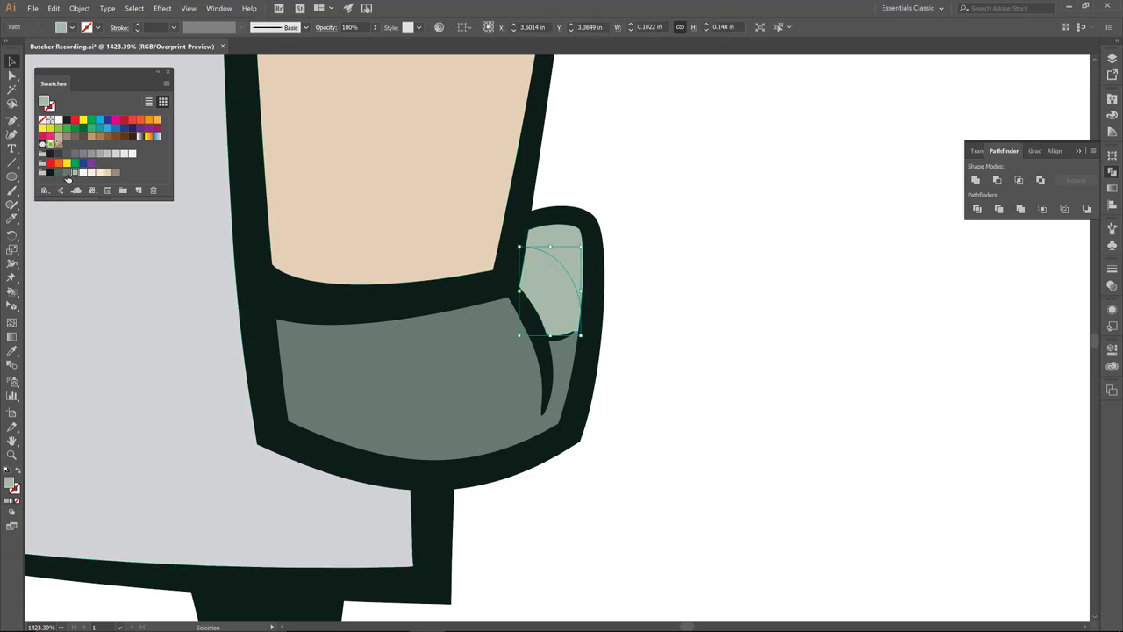
{"action": "left_click", "coordinate": [68, 173]}
{"action": "key", "text": "ctrl+shift+a"}
{"action": "key", "text": "ctrl+0"}
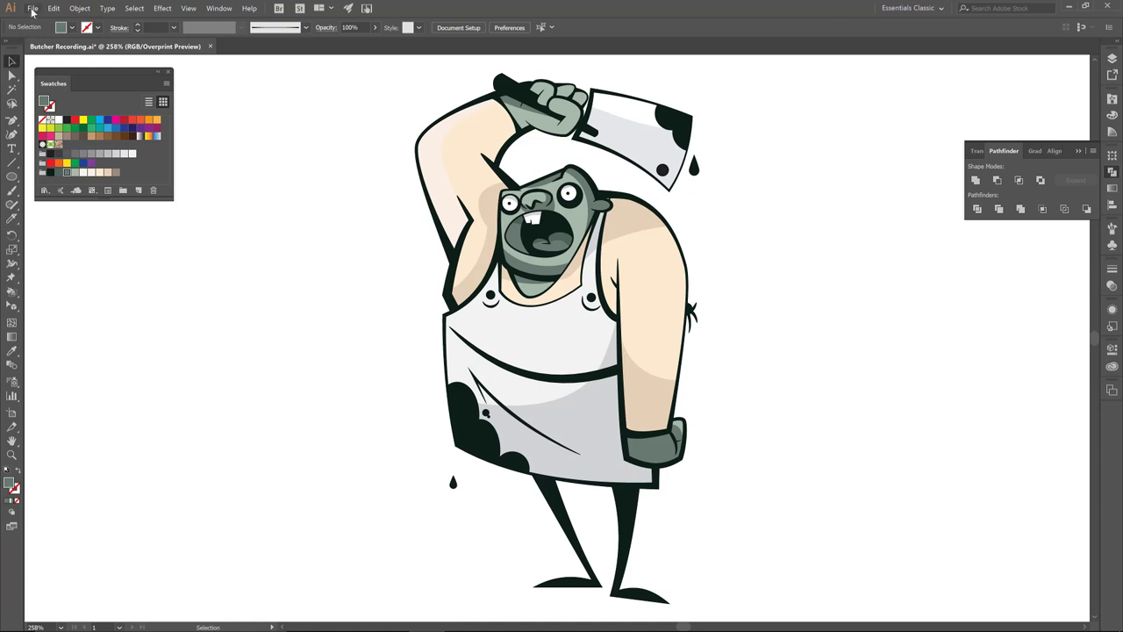
{"action": "left_click", "coordinate": [32, 10]}
{"action": "left_click", "coordinate": [52, 107]}
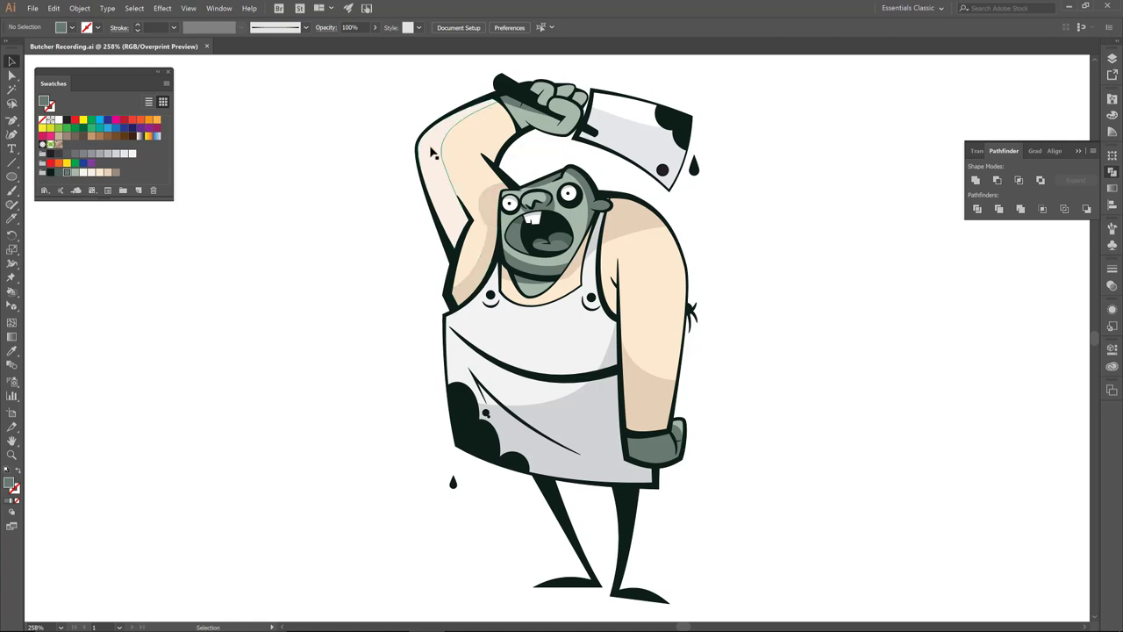
Examine the outlines of the cut skin pieces on the raised arm, shoulder and hanging arm
{"action": "left_click", "coordinate": [457, 156]}
{"action": "key", "text": "a"}
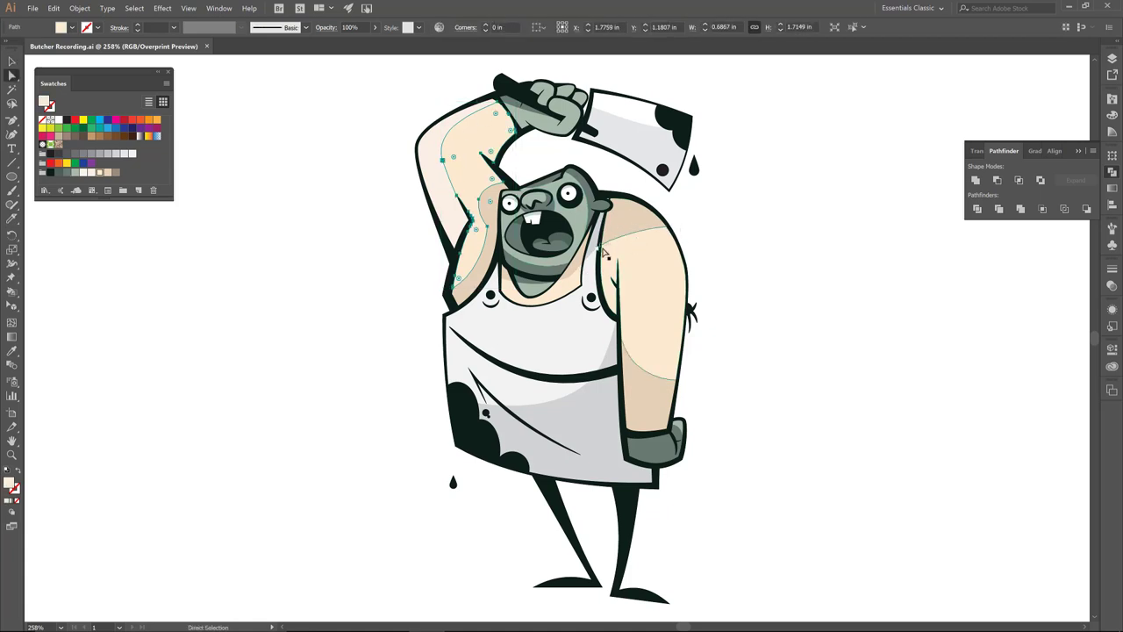
{"action": "left_click", "coordinate": [612, 230]}
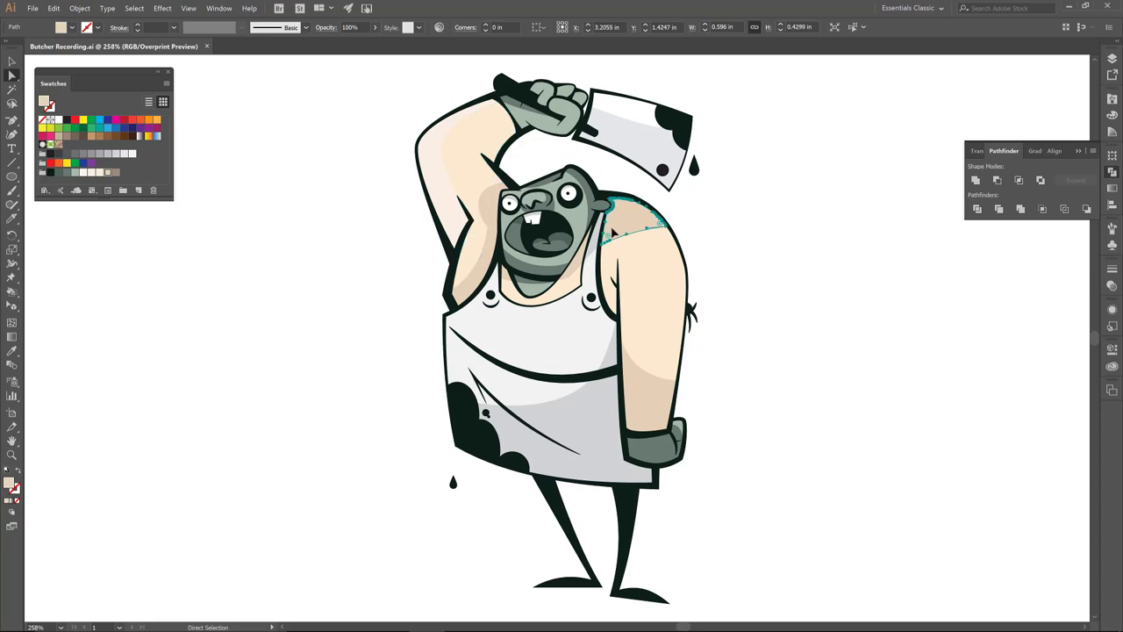
{"action": "left_click", "coordinate": [636, 269]}
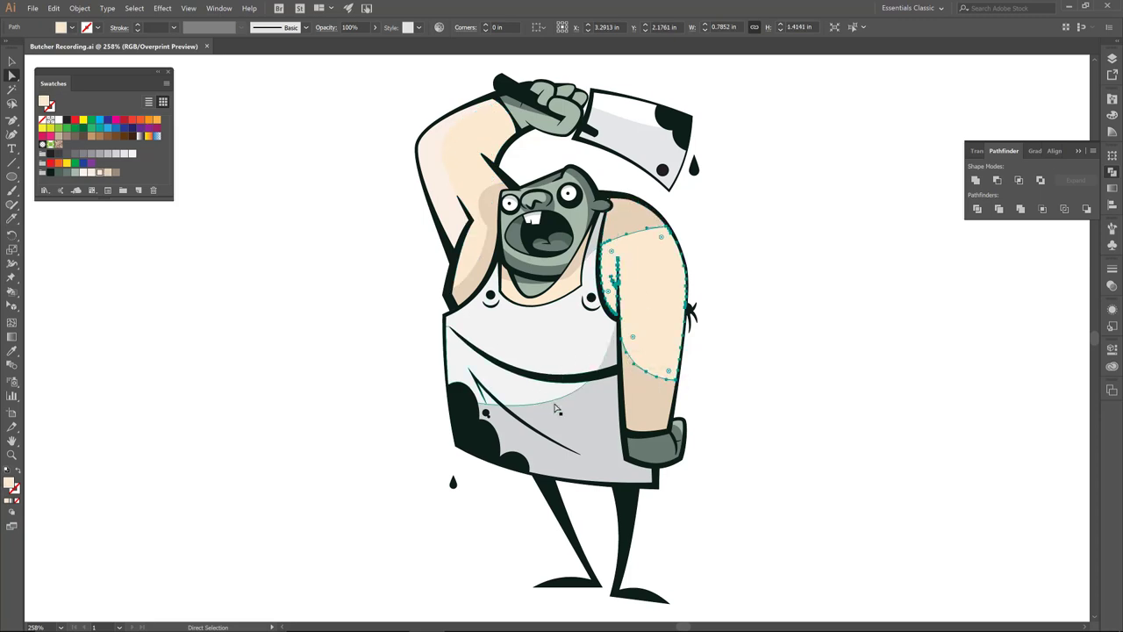
{"action": "key", "text": "v"}
{"action": "left_click", "coordinate": [745, 300]}
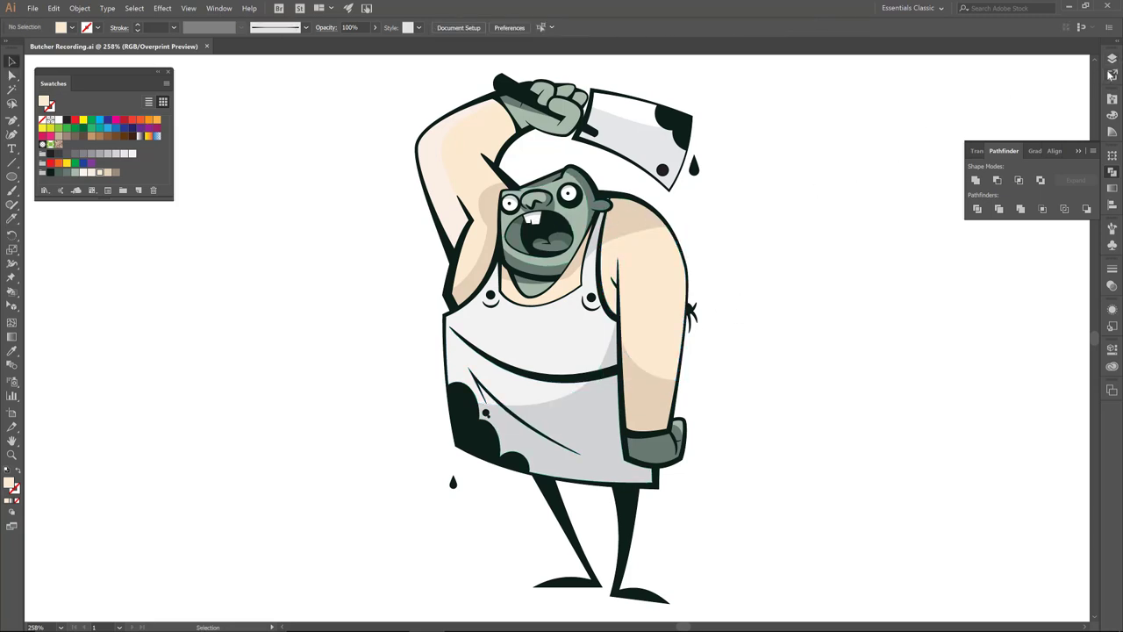
Lock the shadow layer and make the unlocked gradient layer visible and active
{"action": "left_click", "coordinate": [1080, 152]}
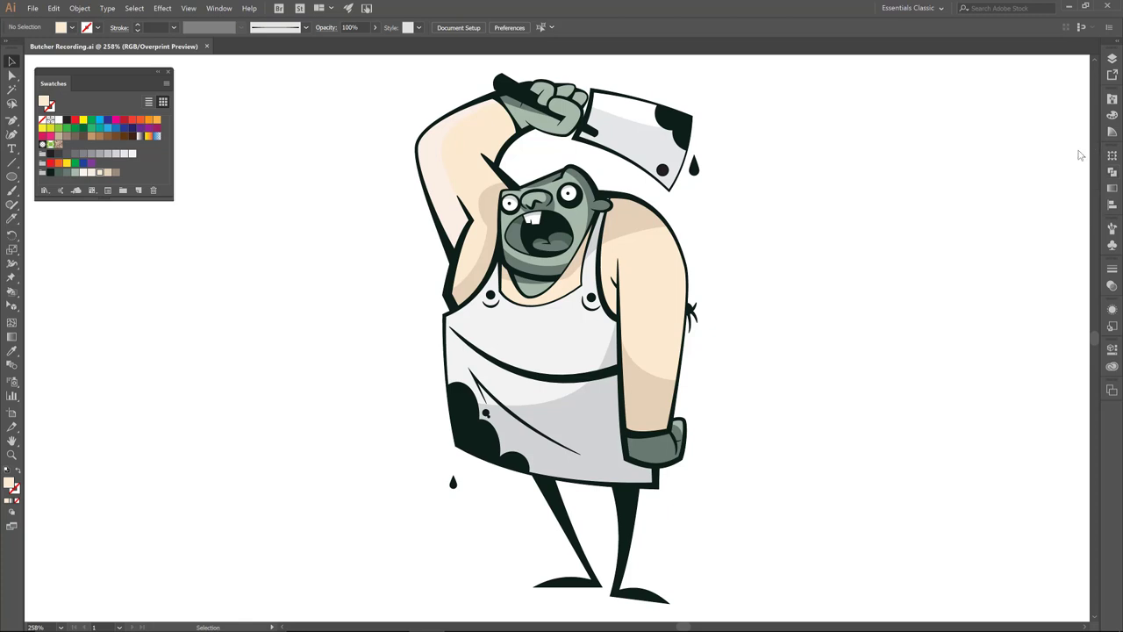
{"action": "left_click", "coordinate": [1112, 58]}
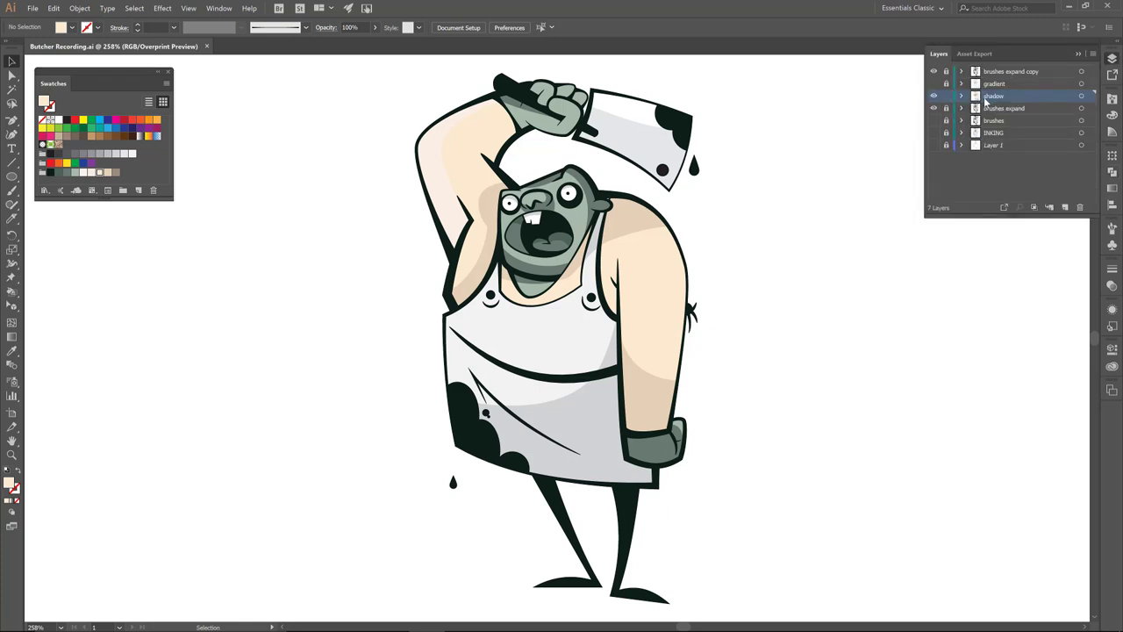
{"action": "left_click", "coordinate": [946, 98]}
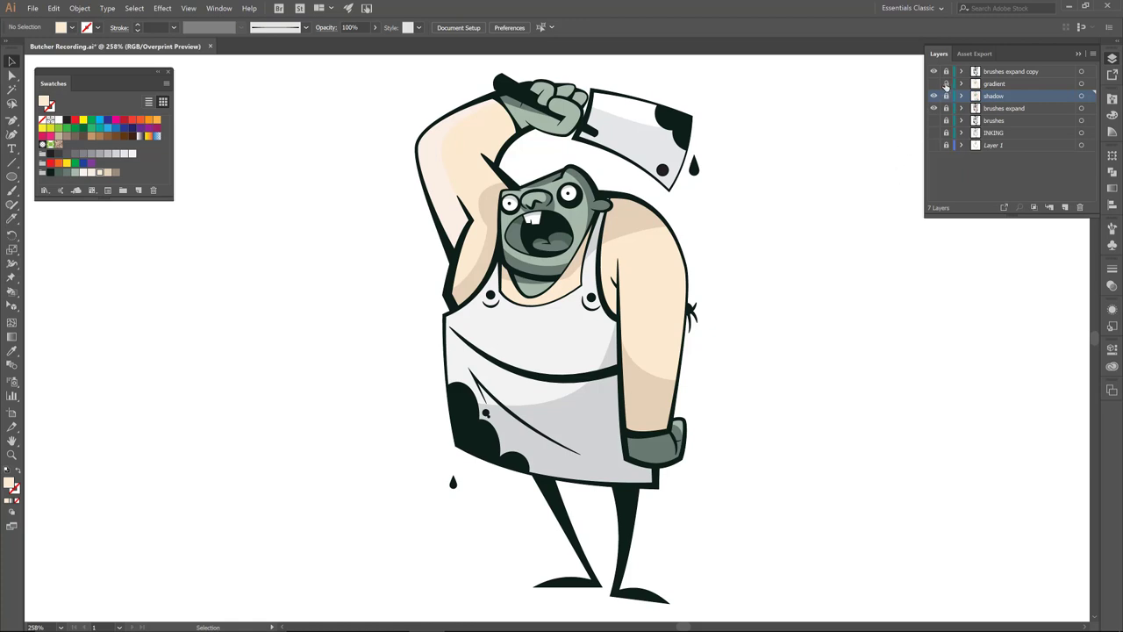
{"action": "left_click", "coordinate": [994, 85]}
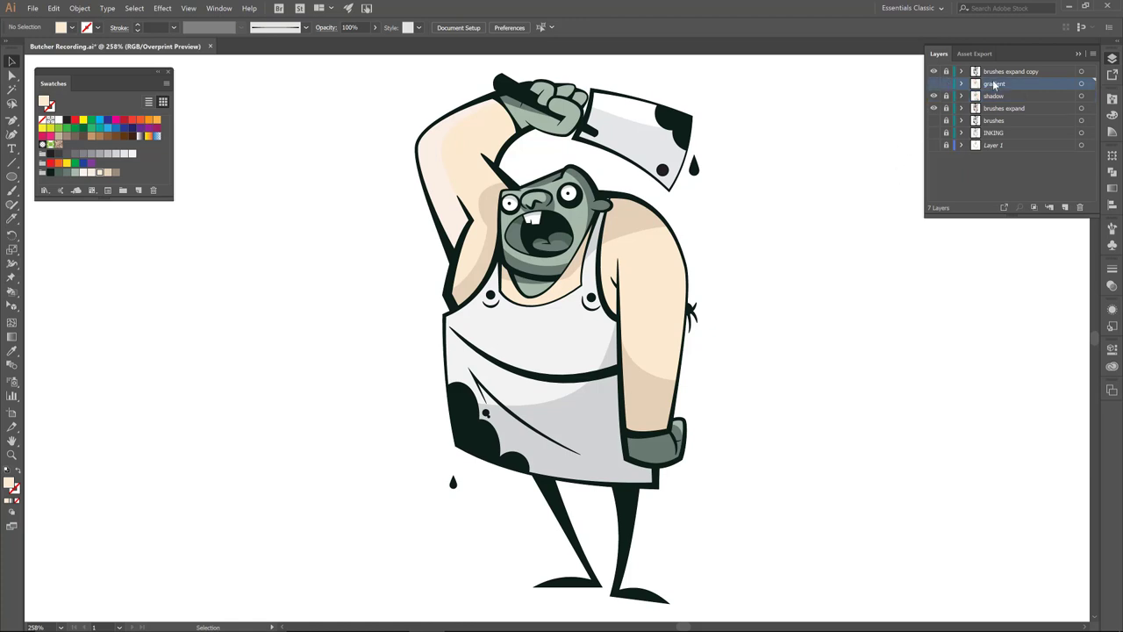
{"action": "left_click", "coordinate": [933, 84]}
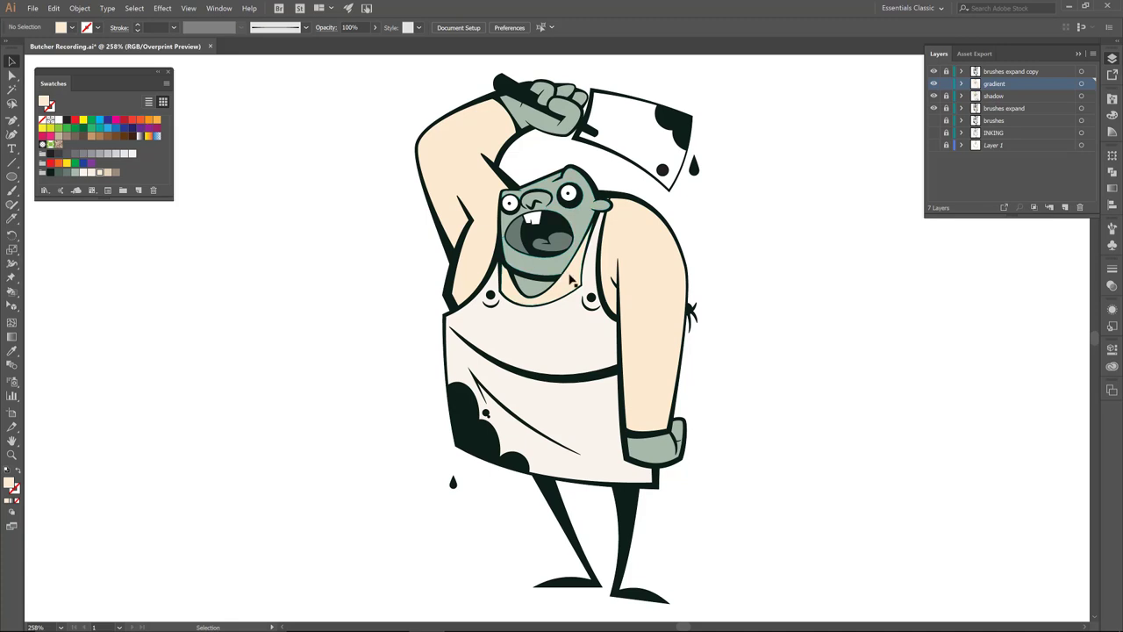
{"action": "left_click", "coordinate": [1078, 54]}
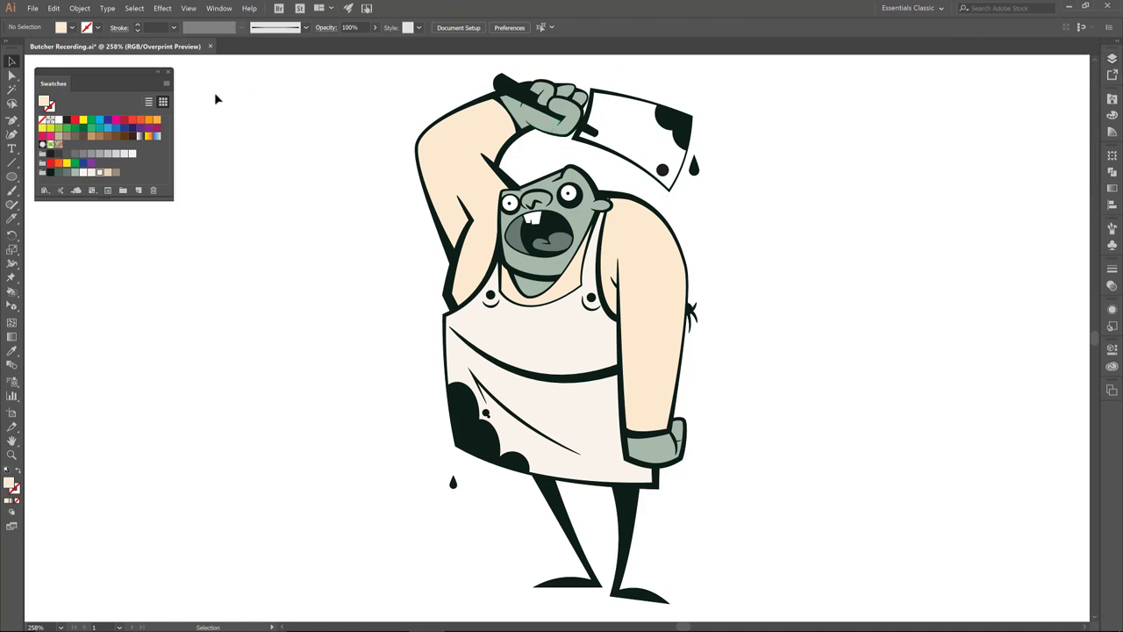
Select all skin-colored shapes with the Magic Wand and fill them with a white-to-black linear gradient
{"action": "left_click", "coordinate": [13, 90]}
{"action": "left_click", "coordinate": [451, 177]}
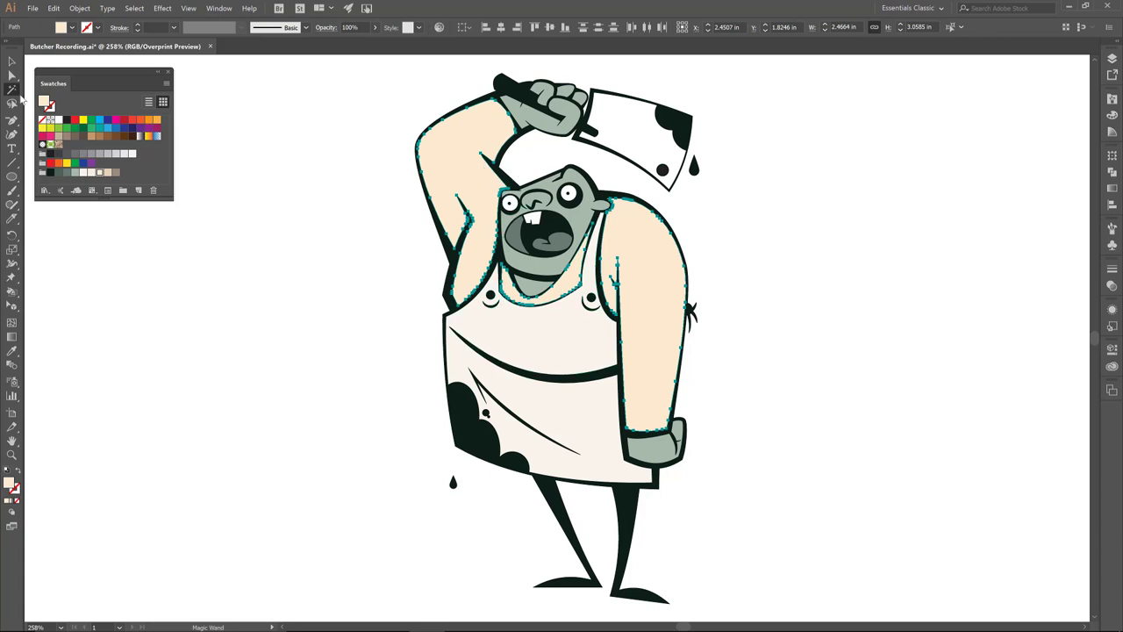
{"action": "double_click", "coordinate": [13, 89]}
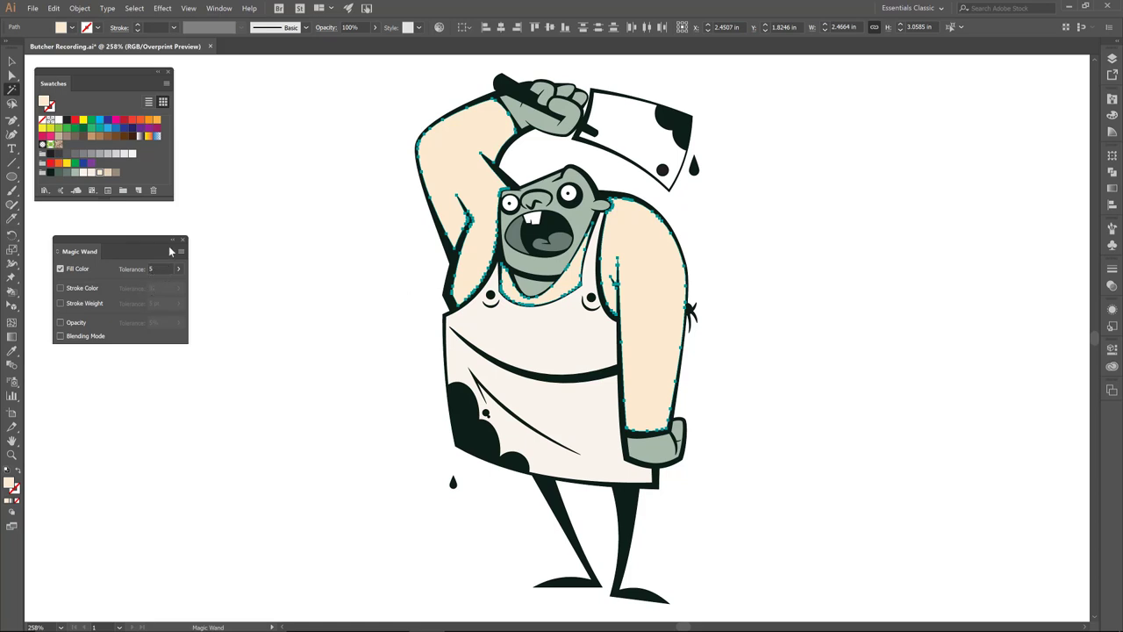
{"action": "left_click", "coordinate": [182, 241]}
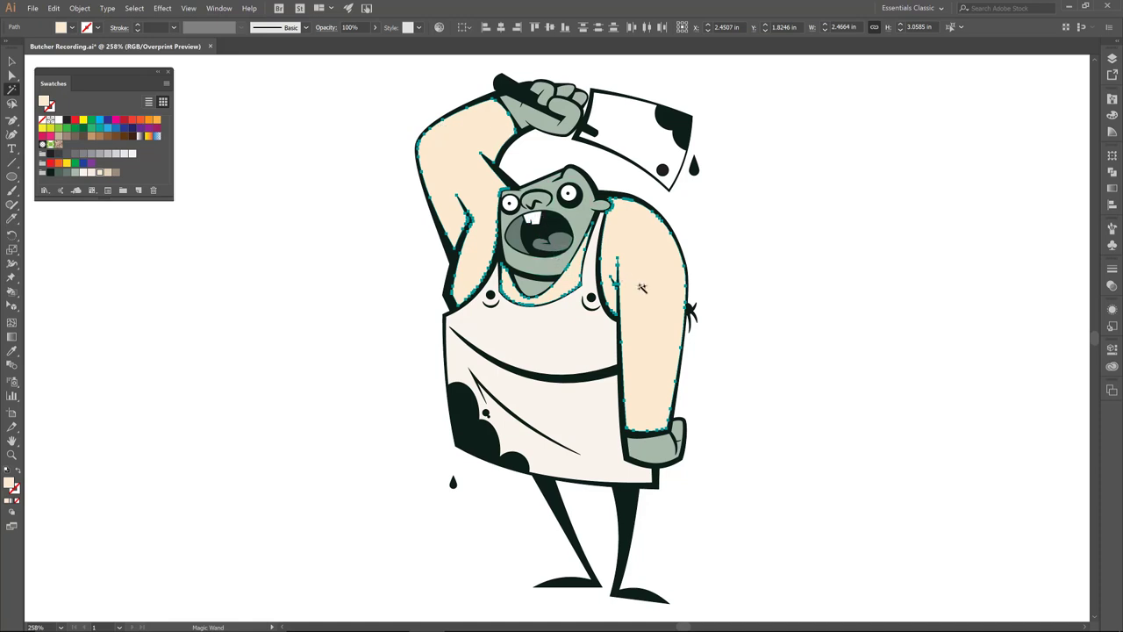
{"action": "left_click", "coordinate": [1112, 189]}
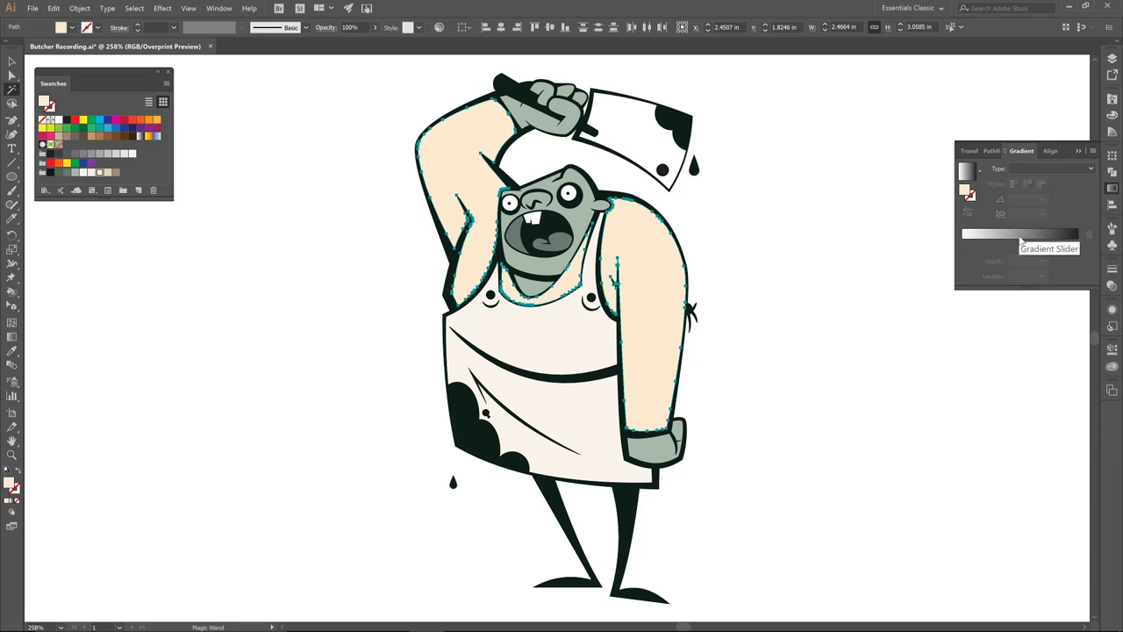
{"action": "left_click", "coordinate": [1023, 237]}
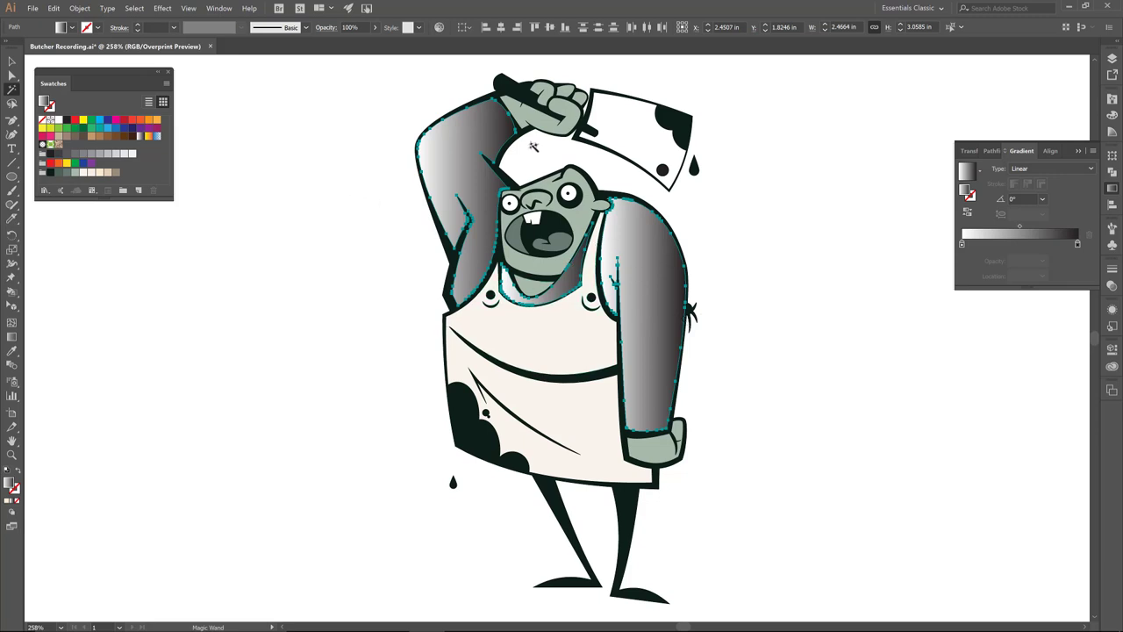
{"action": "key", "text": "v"}
{"action": "left_click", "coordinate": [436, 280]}
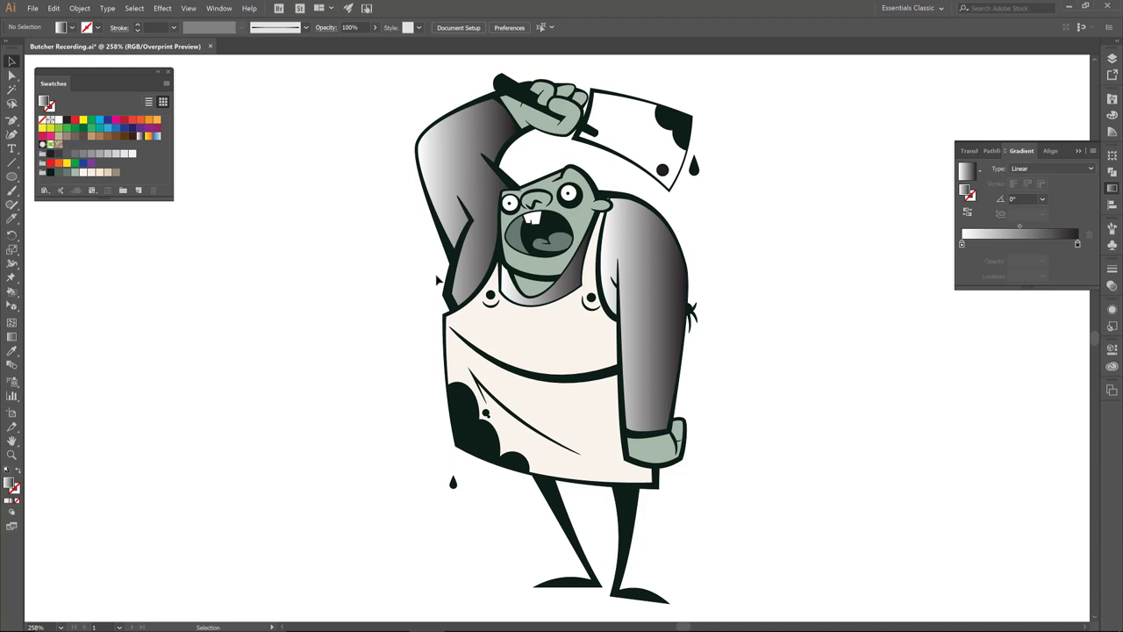
Combine the chest and hanging arm shapes into one compound path
{"action": "left_click", "coordinate": [570, 288]}
{"action": "left_click", "coordinate": [639, 262], "text": "shift"}
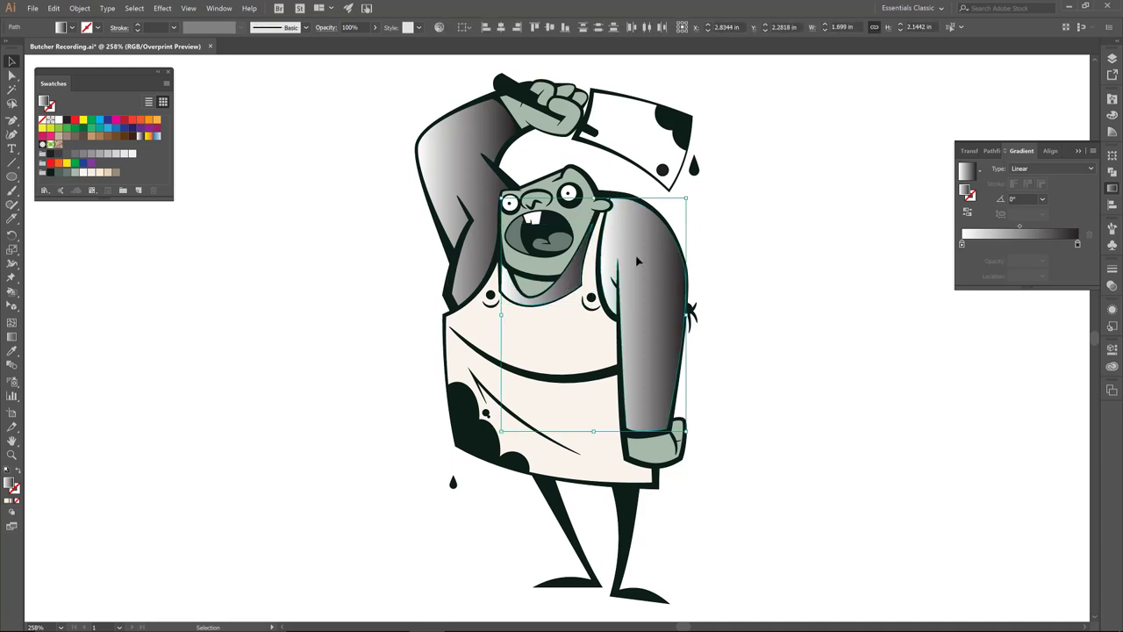
{"action": "left_click", "coordinate": [80, 8]}
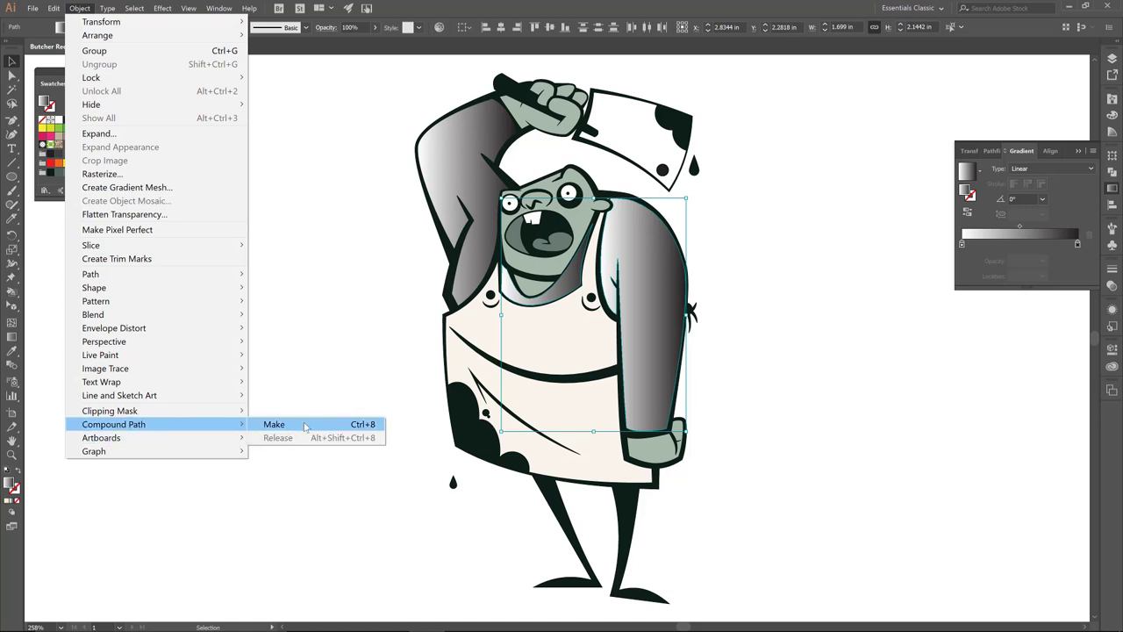
{"action": "left_click", "coordinate": [274, 424]}
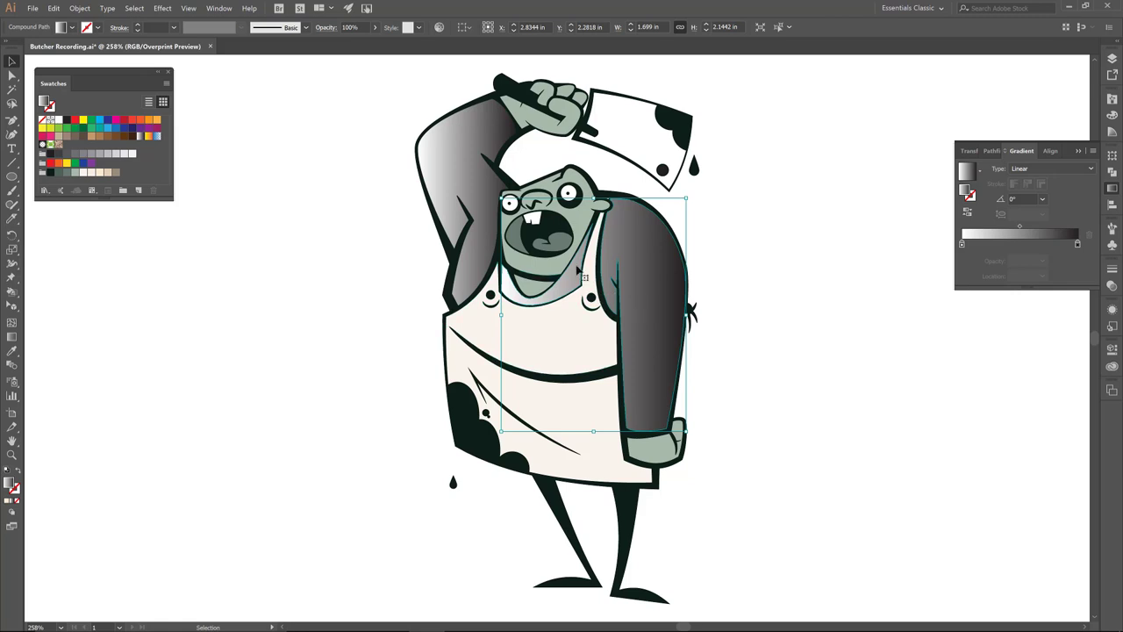
Redraw the gradient across all skin shapes diagonally, from outside the raised elbow down to the armpit beside the chin
{"action": "left_click", "coordinate": [471, 187], "text": "shift"}
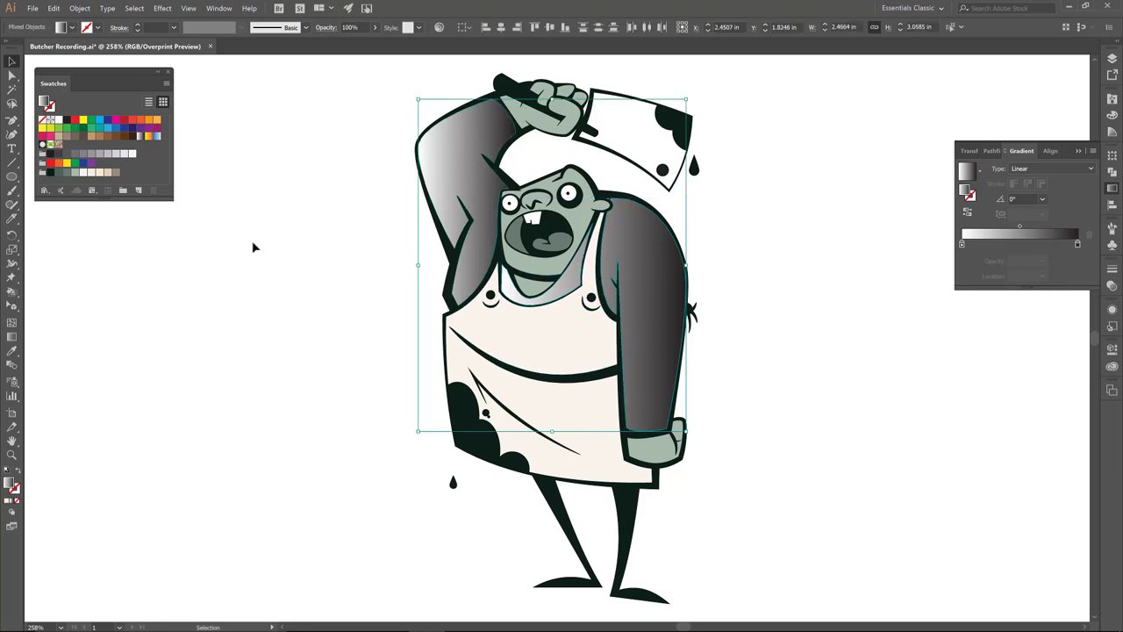
{"action": "left_click", "coordinate": [11, 339]}
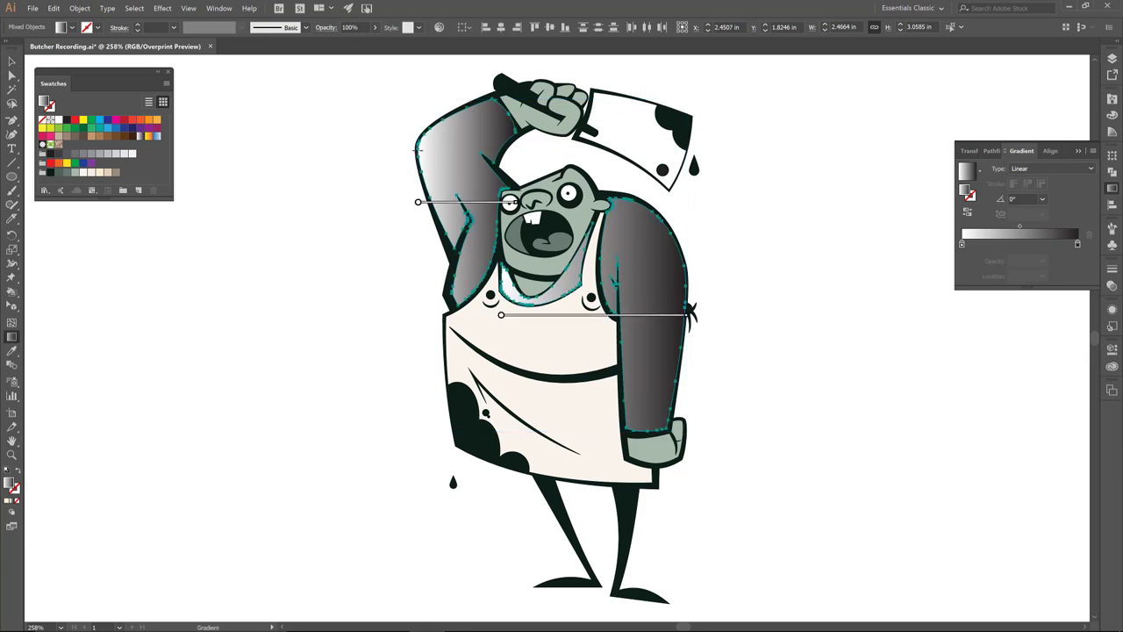
{"action": "left_click_drag", "start_coordinate": [404, 127], "coordinate": [501, 253]}
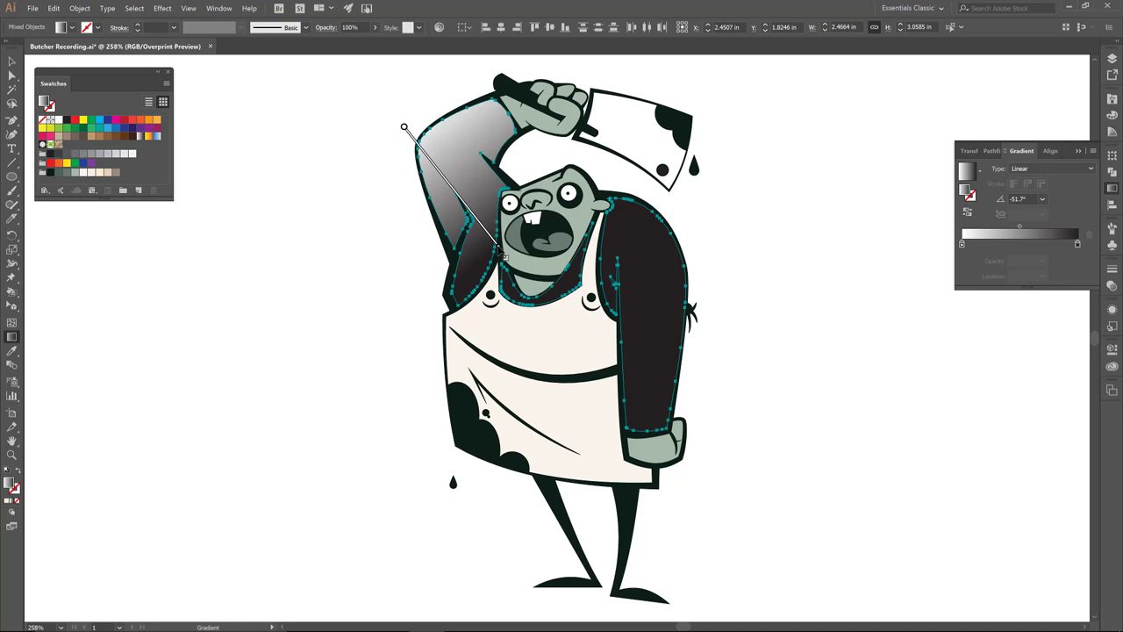
{"action": "key", "text": "v"}
{"action": "left_click", "coordinate": [407, 298]}
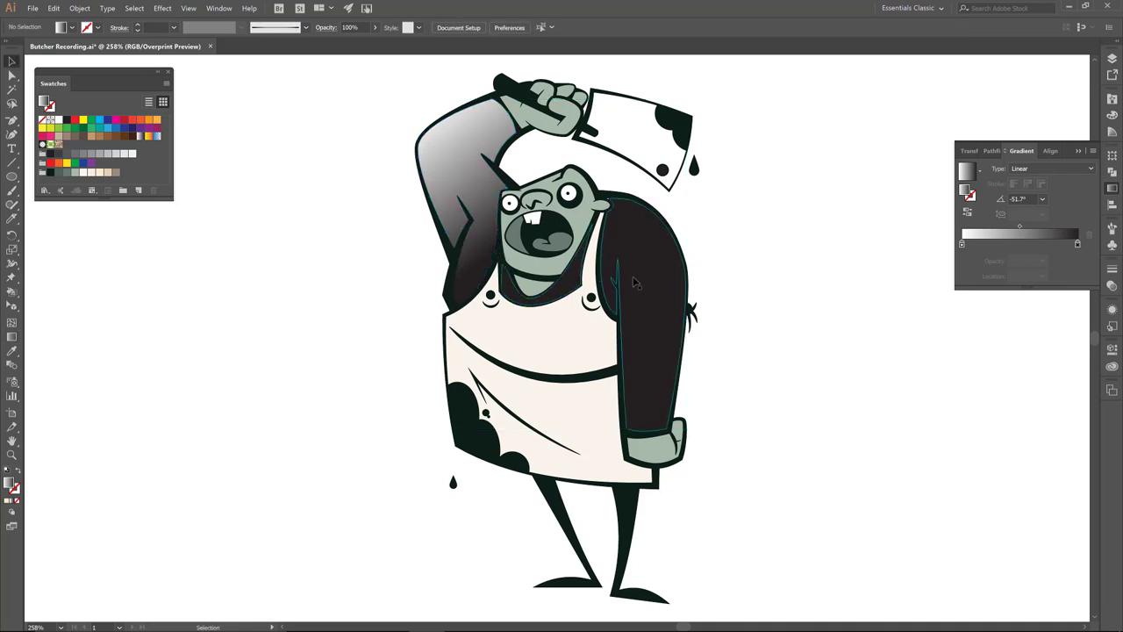
Redraw the chest and hanging arm gradient diagonally from the mouth down to the outer forearm
{"action": "left_click", "coordinate": [645, 279]}
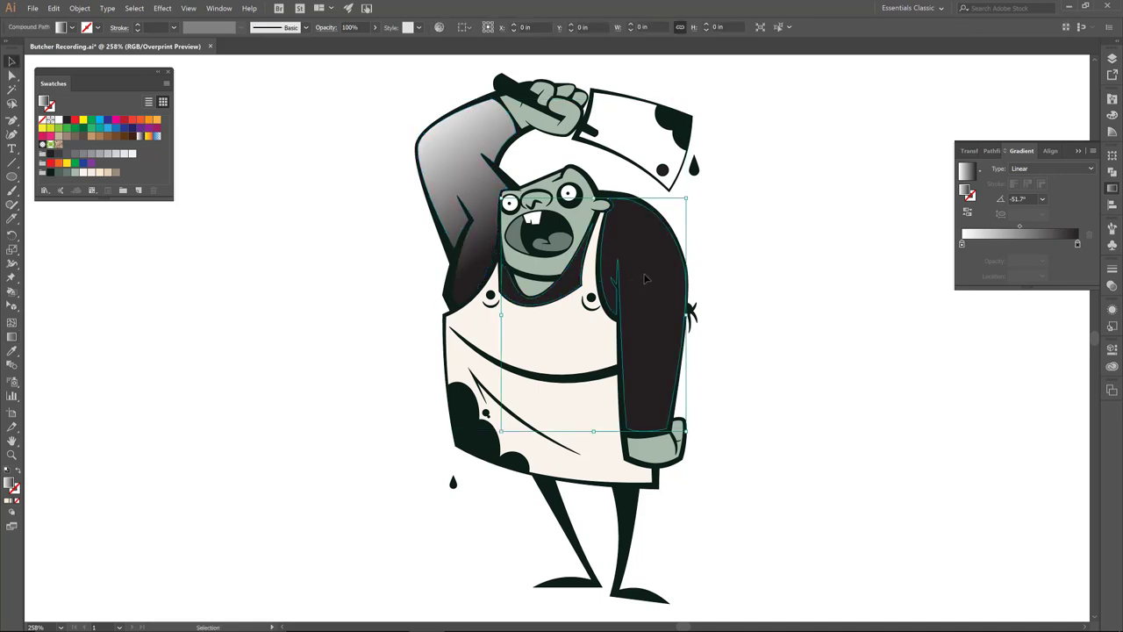
{"action": "left_click", "coordinate": [12, 339]}
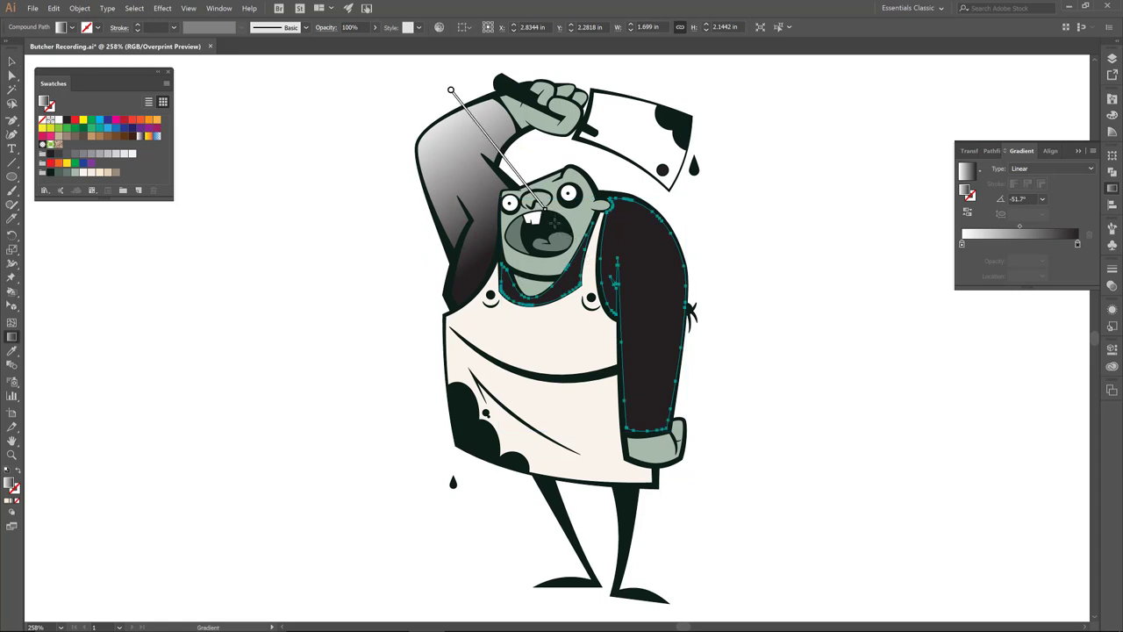
{"action": "left_click_drag", "start_coordinate": [564, 230], "coordinate": [681, 382]}
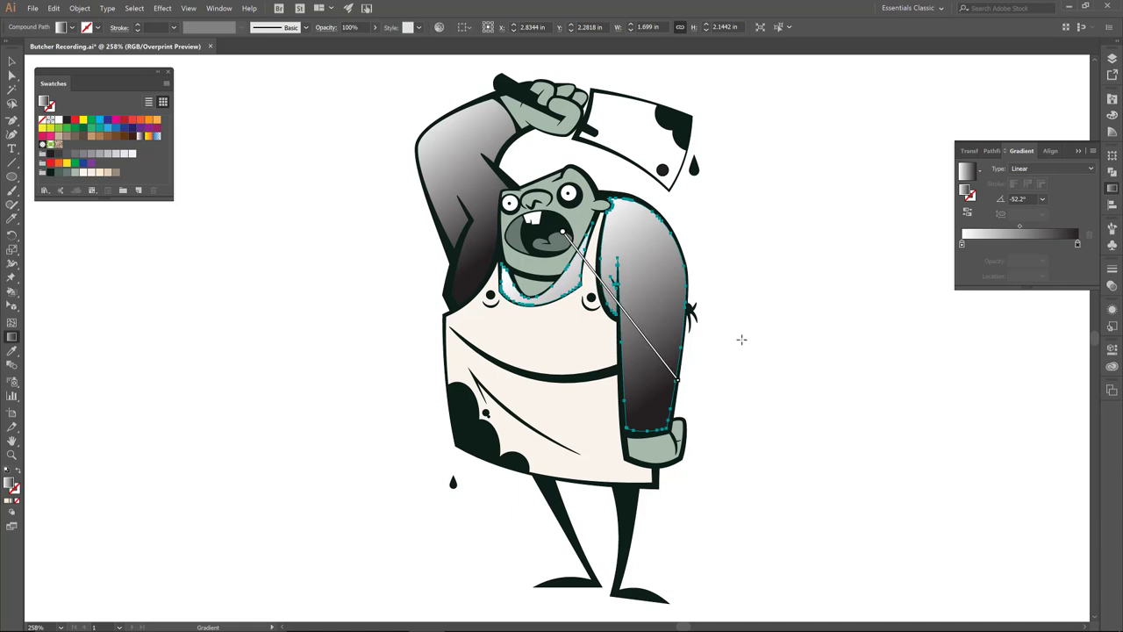
Recolor the skin gradient on both arms and chest, with a brownish-gray end stop at 60% opacity and a pale skin-colored start stop
{"action": "key", "text": "v"}
{"action": "left_click", "coordinate": [478, 266], "text": "shift"}
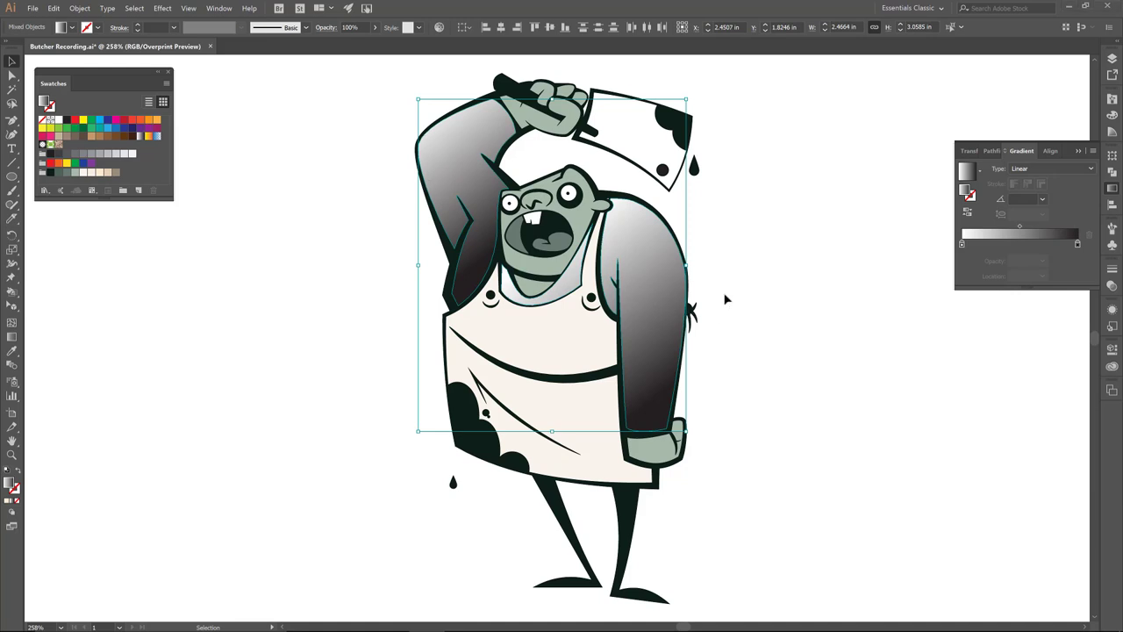
{"action": "double_click", "coordinate": [1078, 244]}
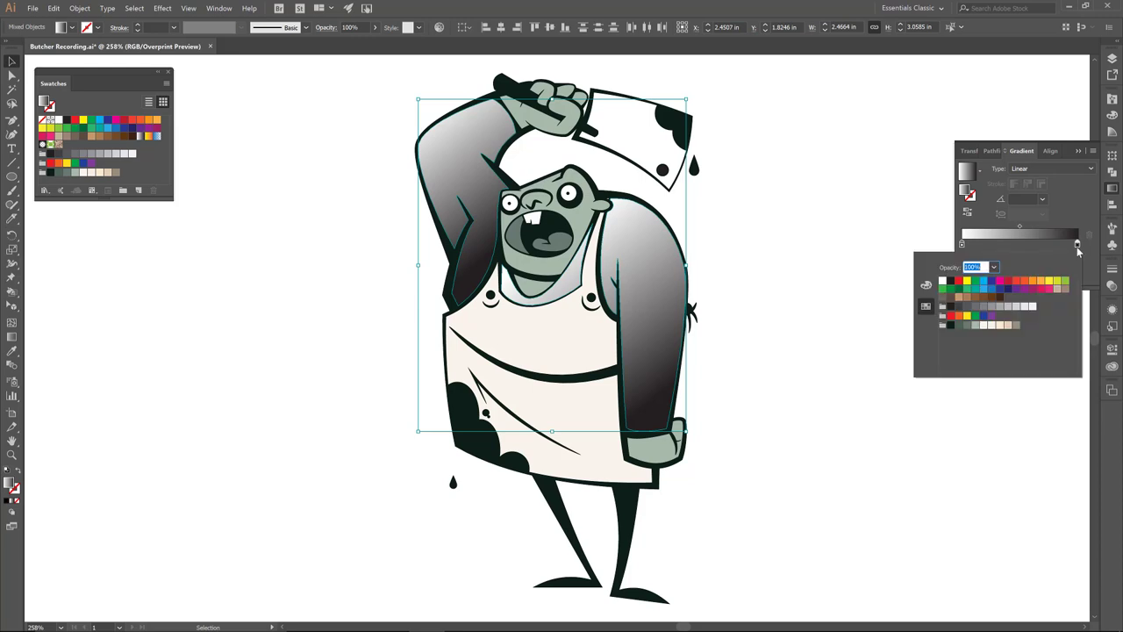
{"action": "left_click", "coordinate": [1017, 326]}
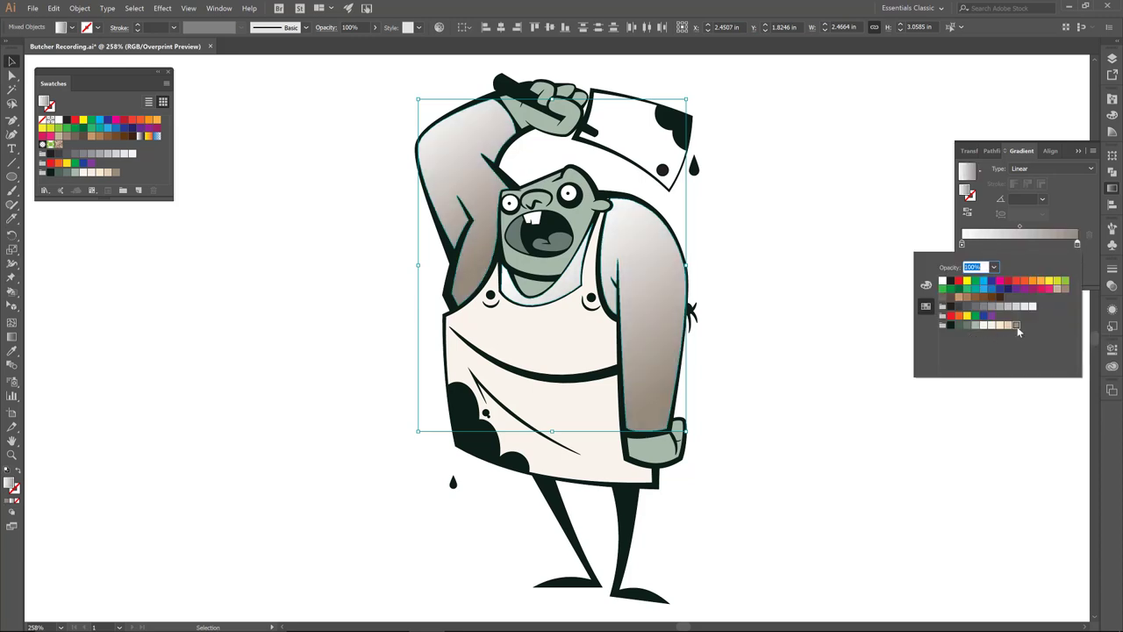
{"action": "left_click", "coordinate": [995, 267]}
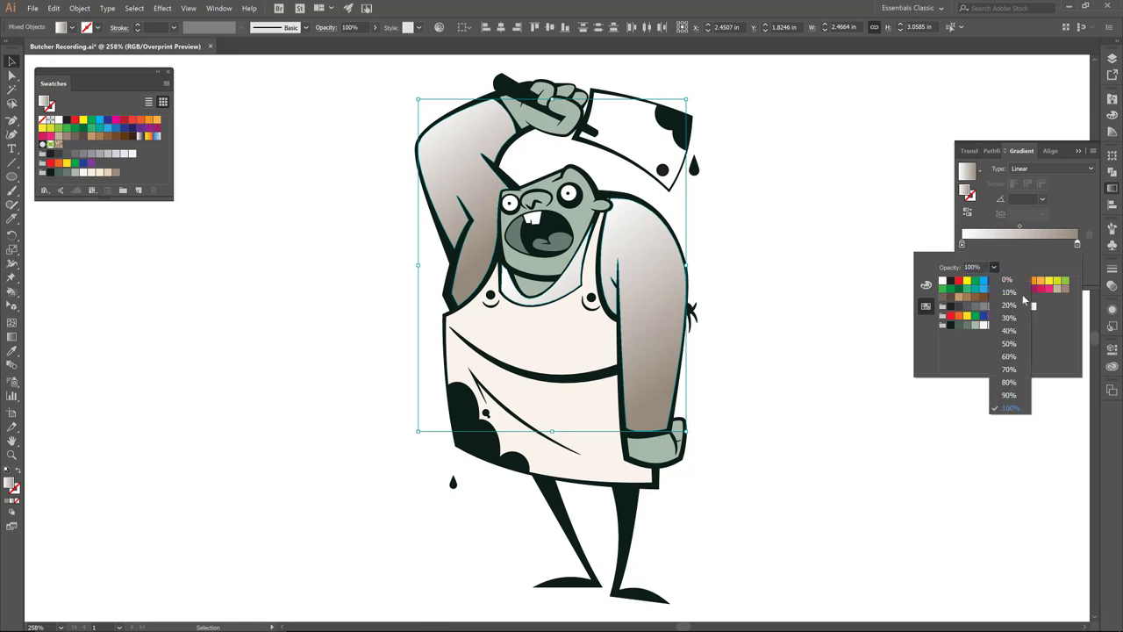
{"action": "left_click", "coordinate": [1009, 357]}
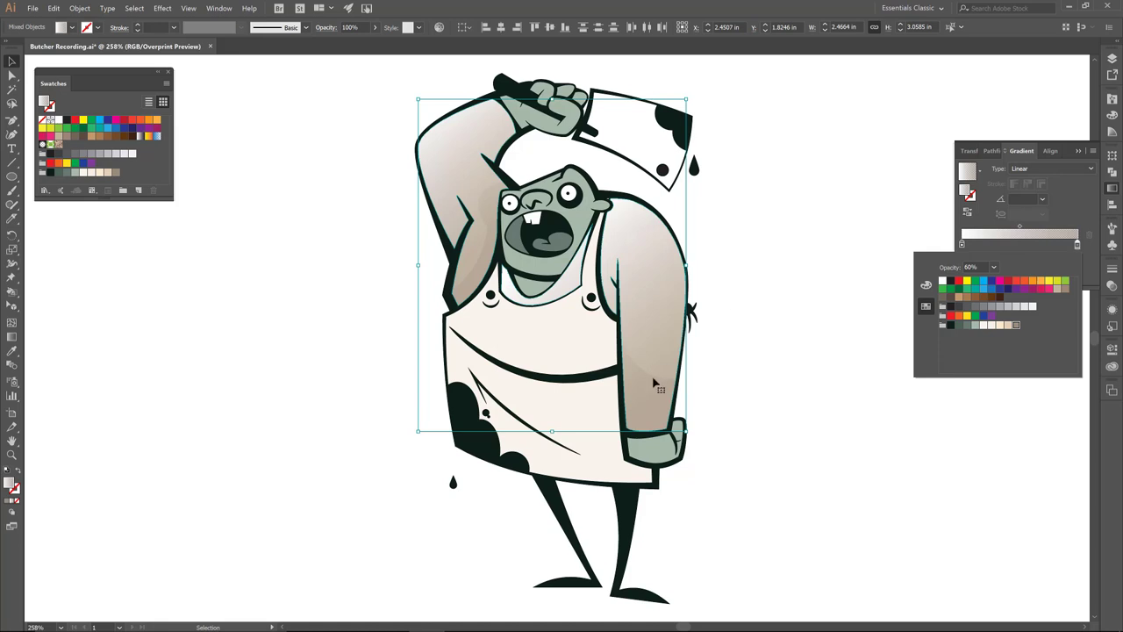
{"action": "double_click", "coordinate": [962, 245]}
{"action": "left_click", "coordinate": [1003, 325]}
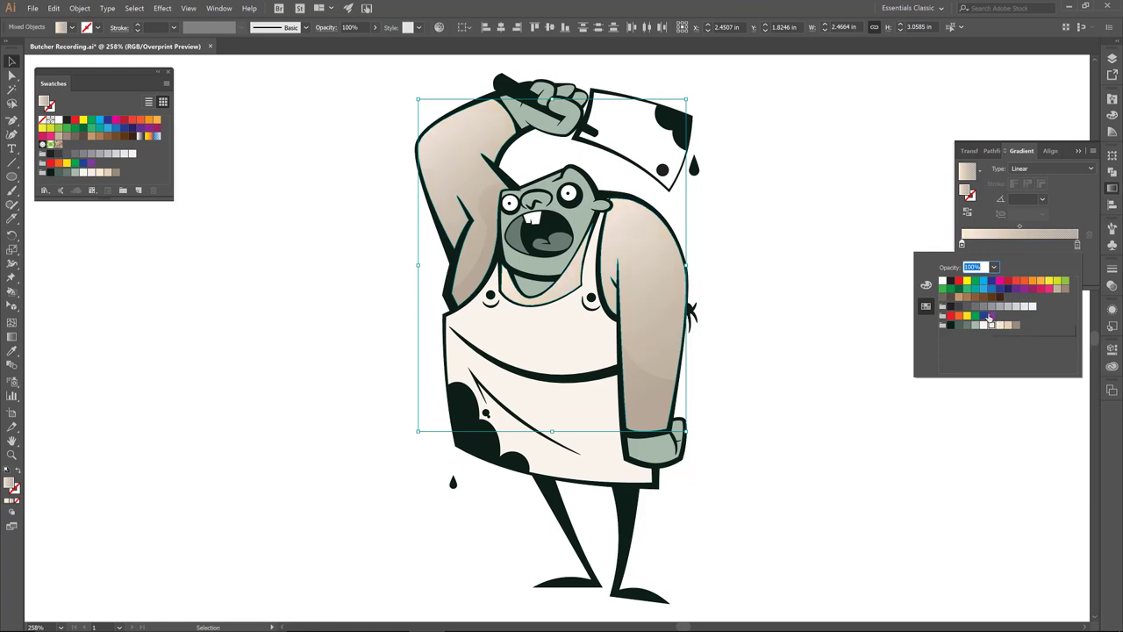
Lower the opacity of the skin gradient's start stop on the arms and chest to 40%
{"action": "left_click", "coordinate": [994, 268]}
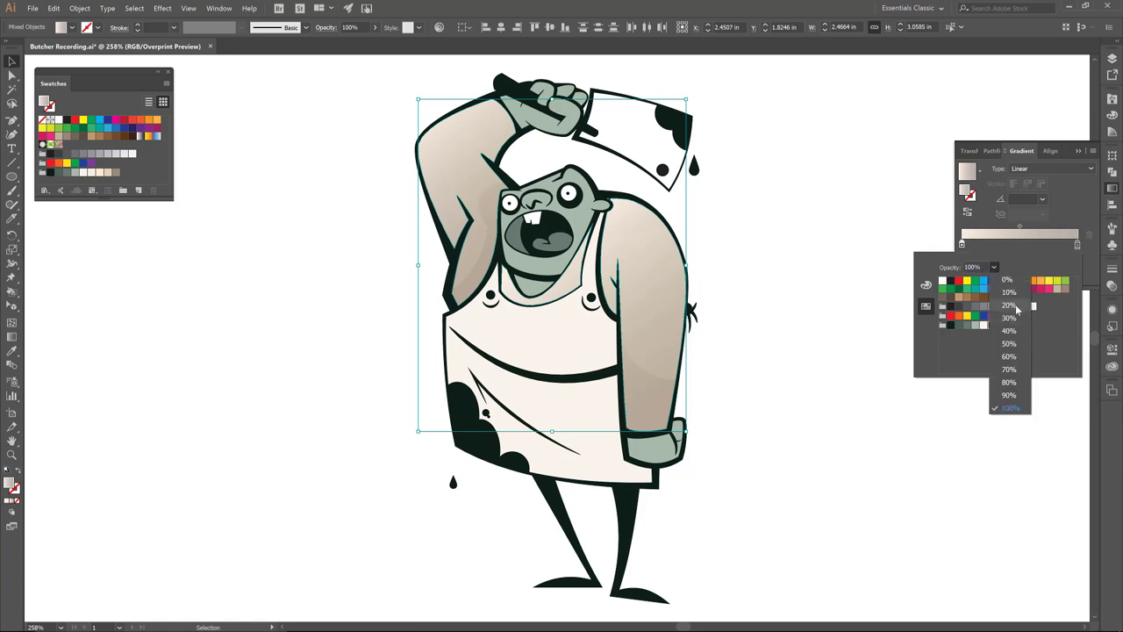
{"action": "left_click", "coordinate": [1011, 306]}
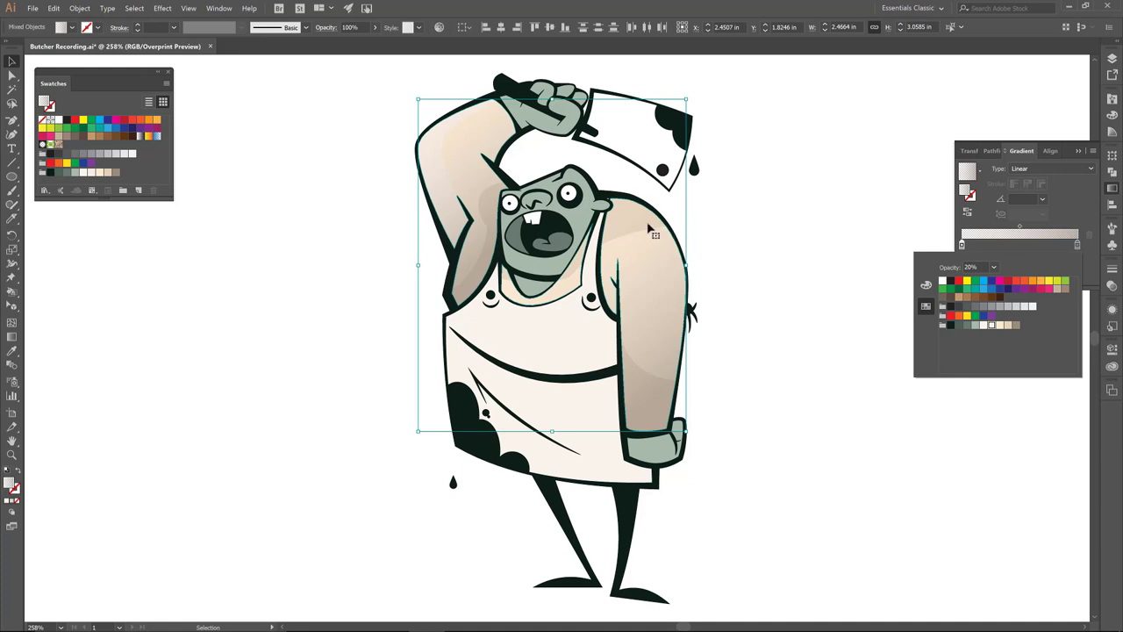
{"action": "left_click", "coordinate": [992, 266]}
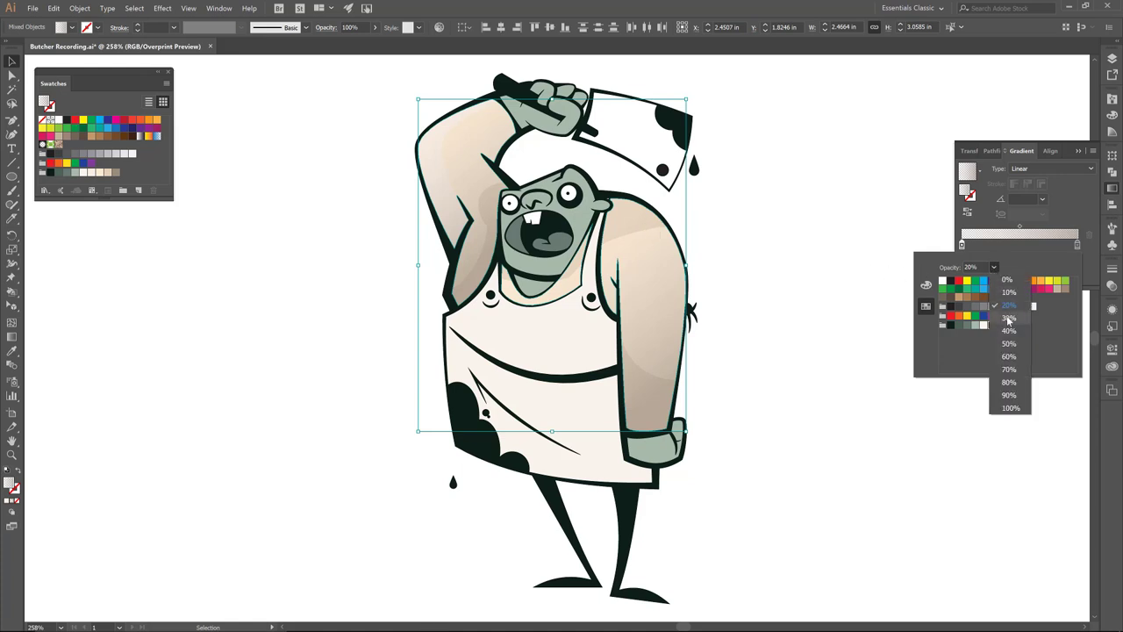
{"action": "left_click", "coordinate": [1008, 320]}
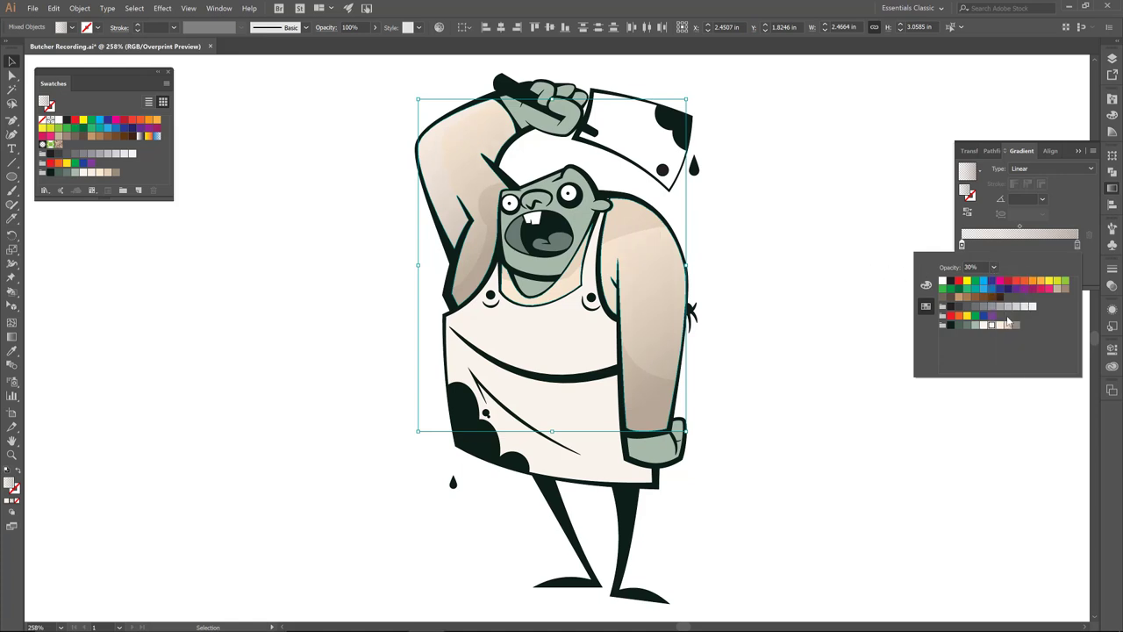
{"action": "left_click", "coordinate": [991, 267]}
{"action": "left_click", "coordinate": [1010, 330]}
{"action": "left_click", "coordinate": [556, 358]}
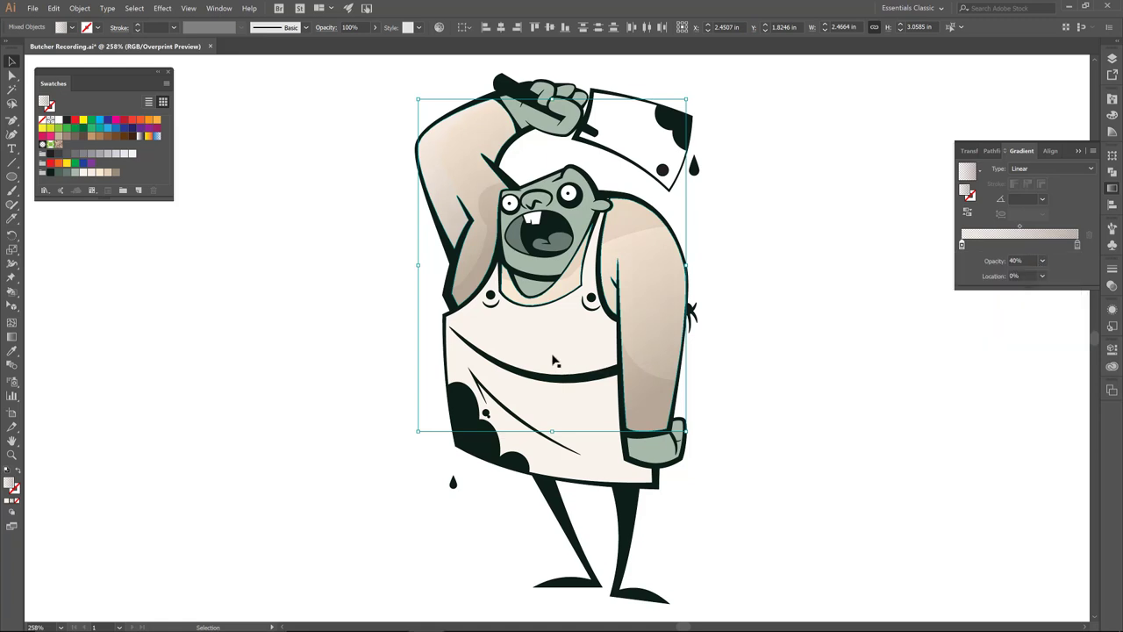
Fill the apron with the linear gradient and recolor its end stop with a gray swatch at 60% opacity
{"action": "left_click", "coordinate": [592, 412]}
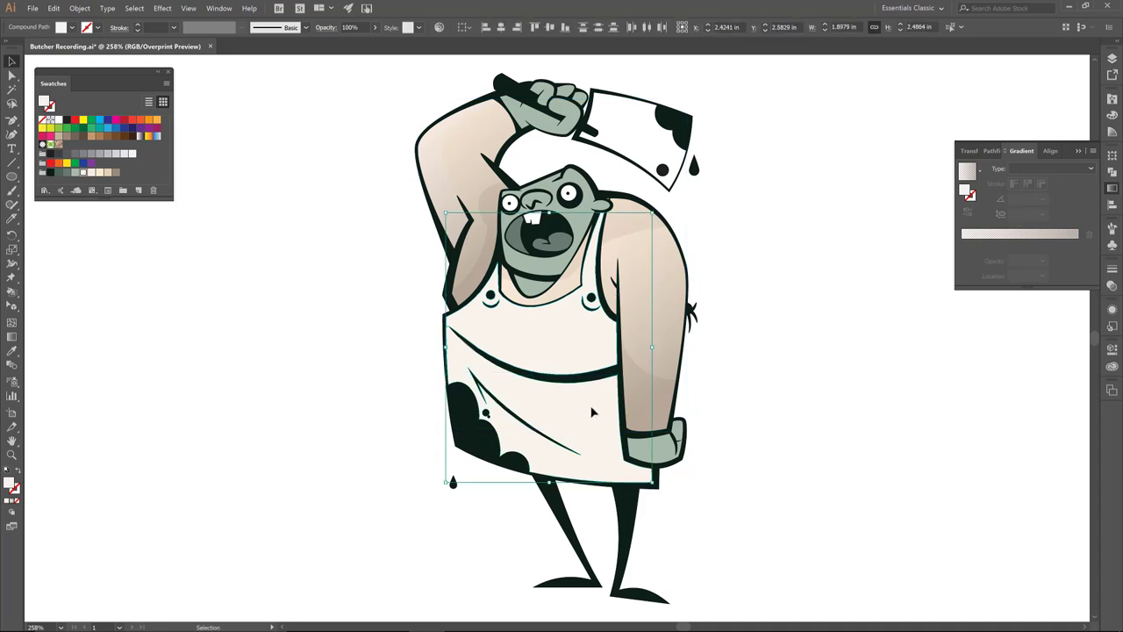
{"action": "left_click", "coordinate": [1025, 235]}
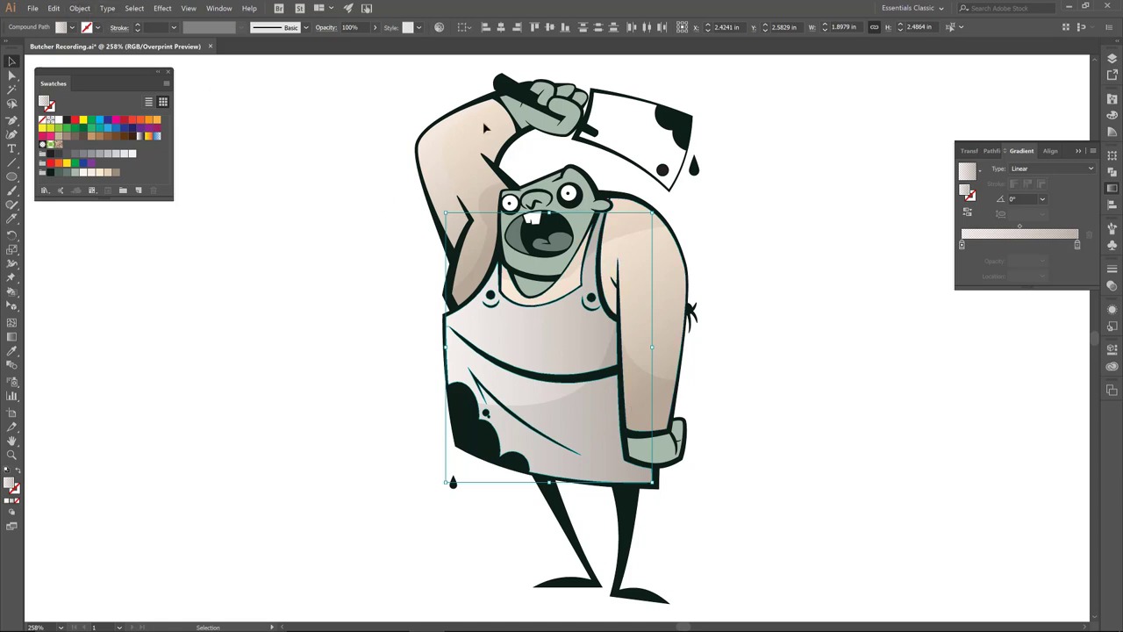
{"action": "left_click", "coordinate": [1117, 319]}
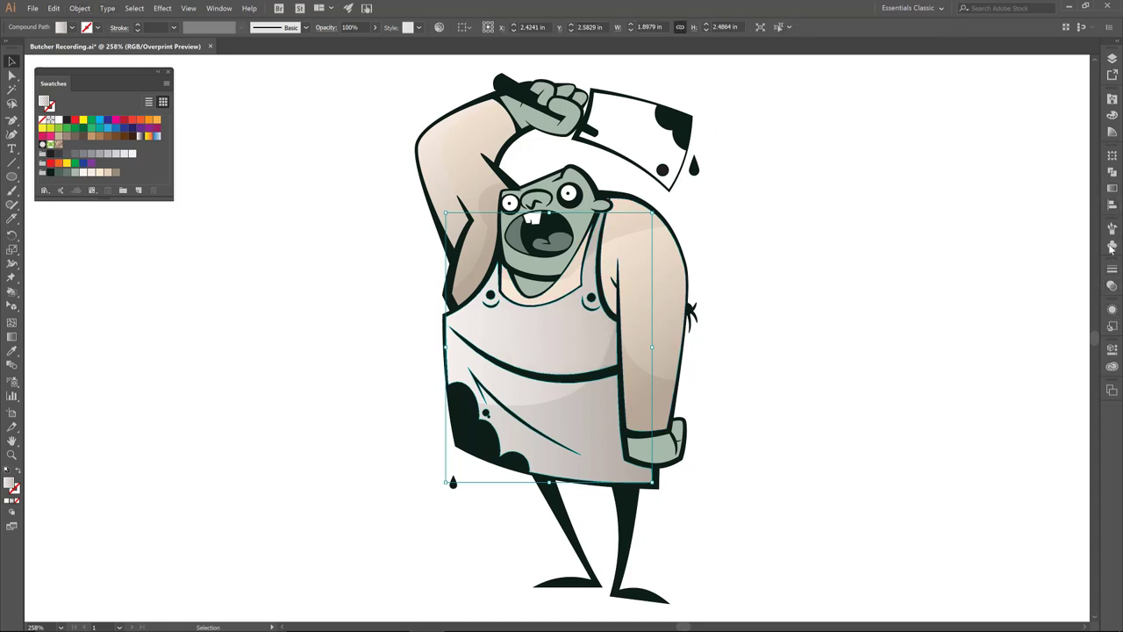
{"action": "left_click", "coordinate": [1111, 189]}
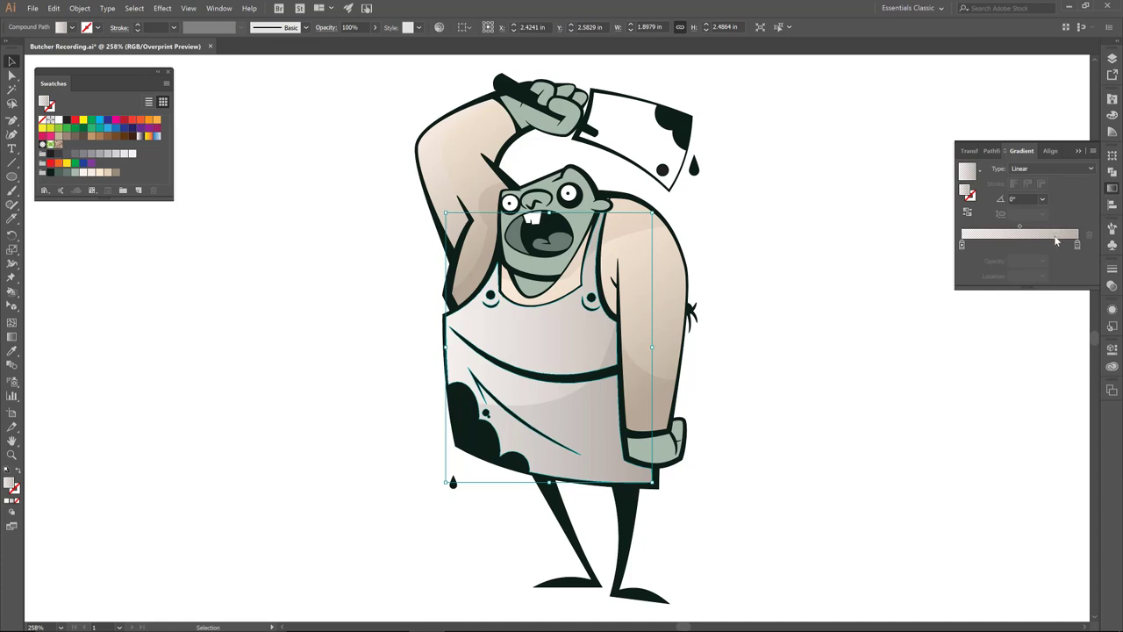
{"action": "double_click", "coordinate": [963, 246]}
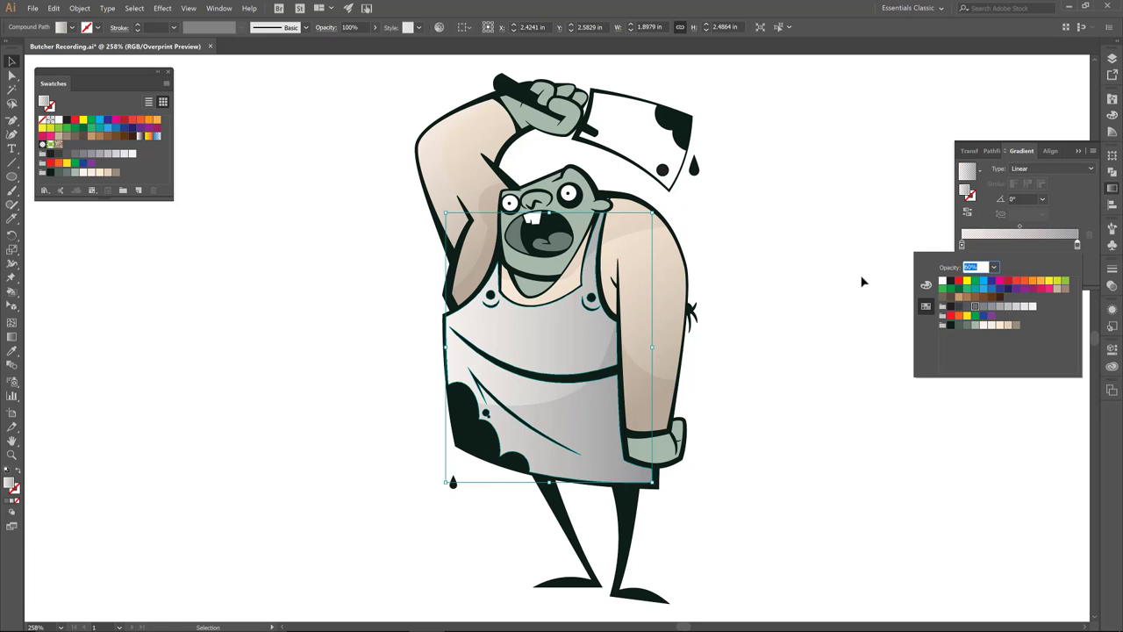
{"action": "key", "text": "Return"}
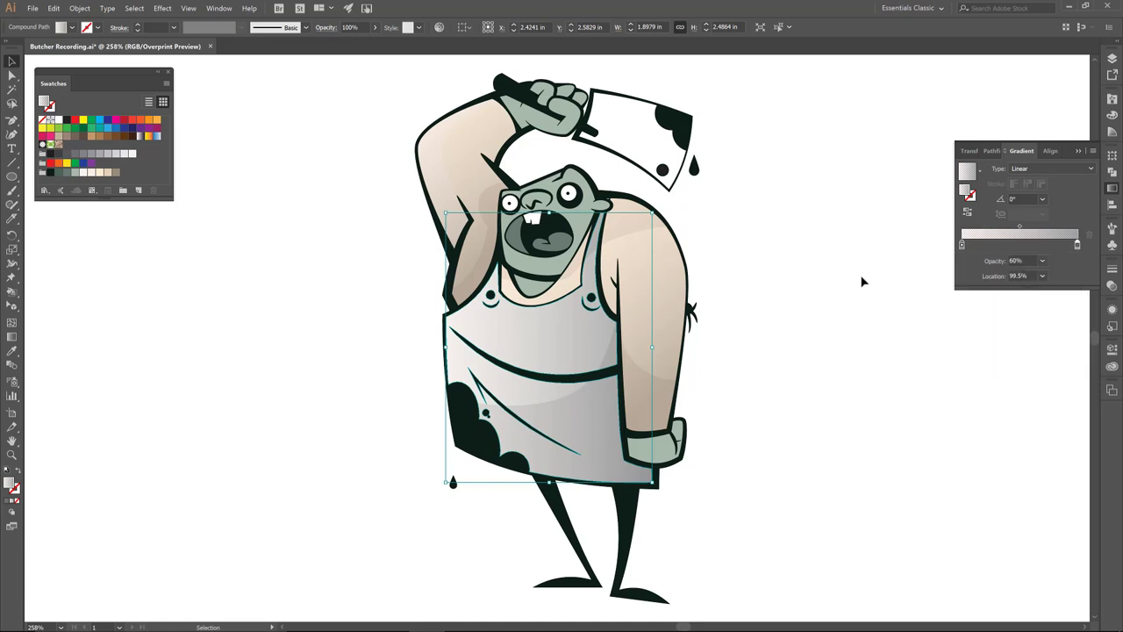
Fill the cleaver blade with the gray linear gradient and redraw it diagonally from the upper corner by the handle to the lower outer corner
{"action": "left_click", "coordinate": [628, 134]}
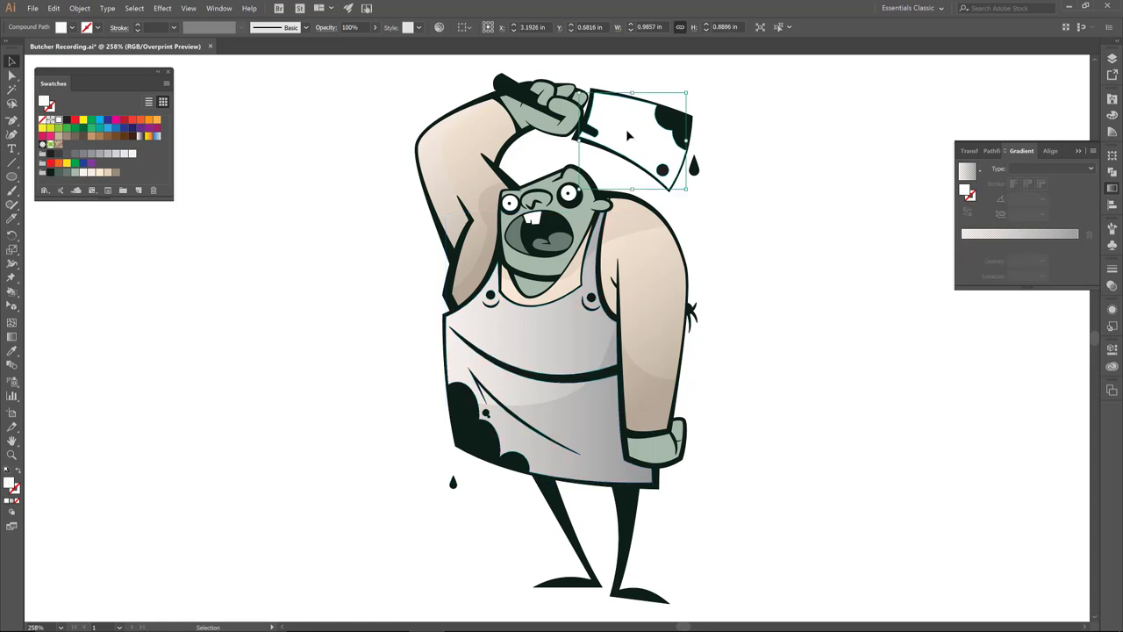
{"action": "left_click", "coordinate": [1021, 234]}
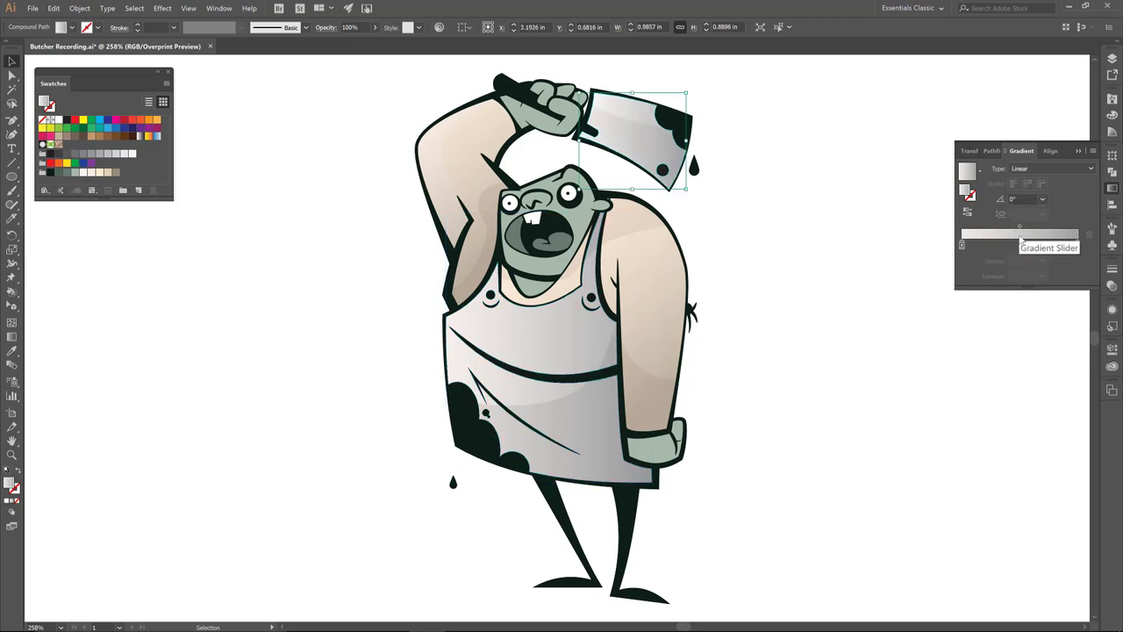
{"action": "left_click", "coordinate": [11, 338]}
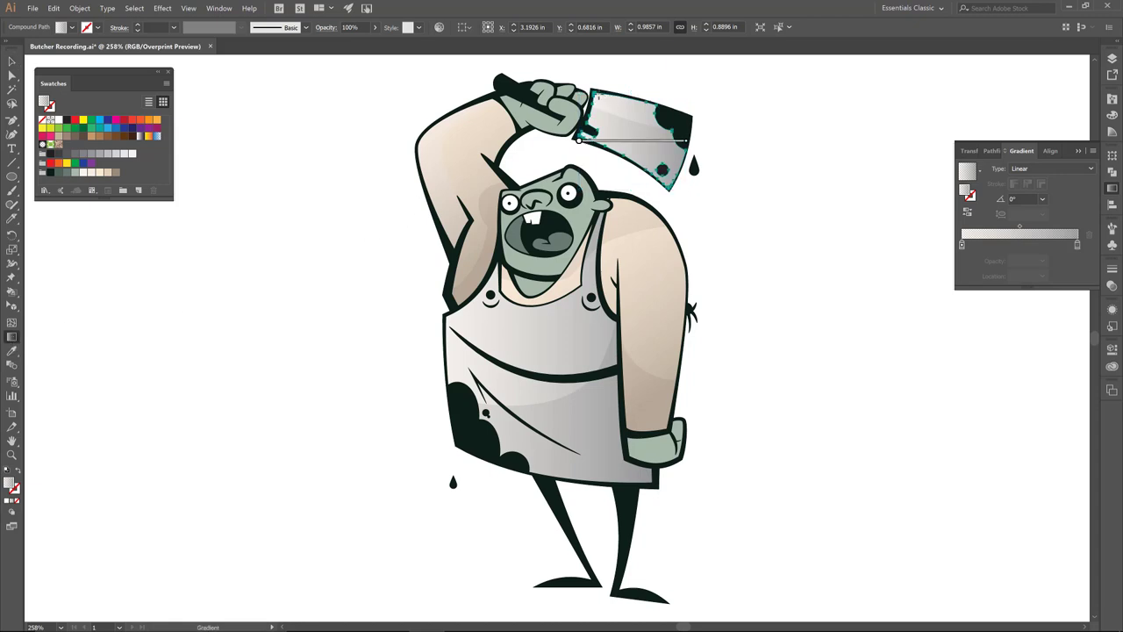
{"action": "left_click_drag", "start_coordinate": [592, 91], "coordinate": [681, 187]}
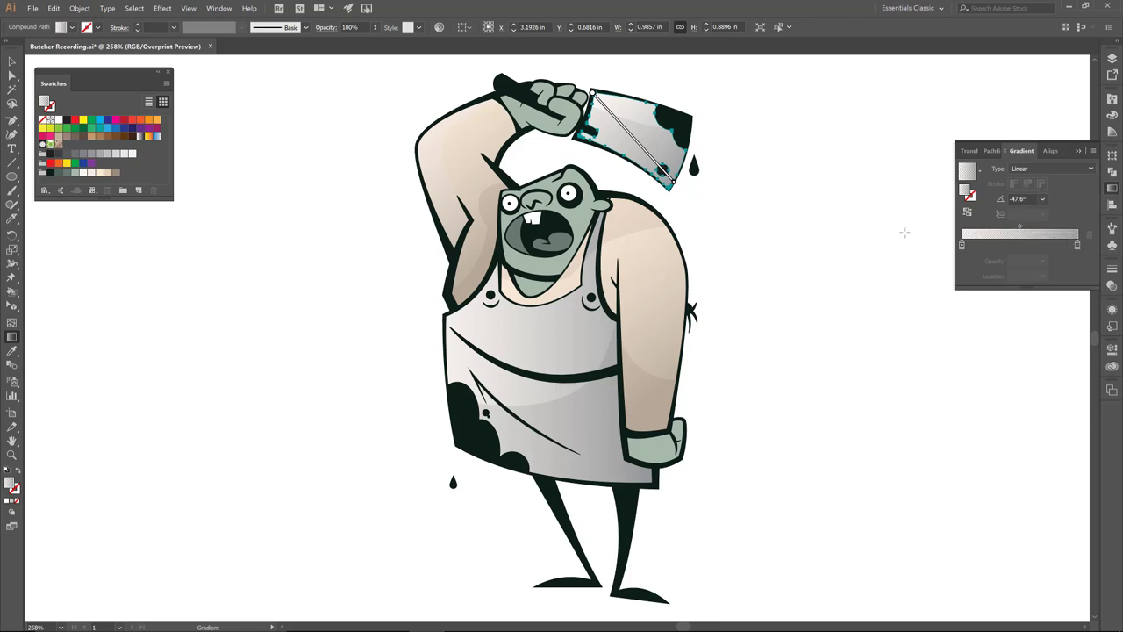
{"action": "key", "text": "v"}
{"action": "left_click", "coordinate": [792, 258]}
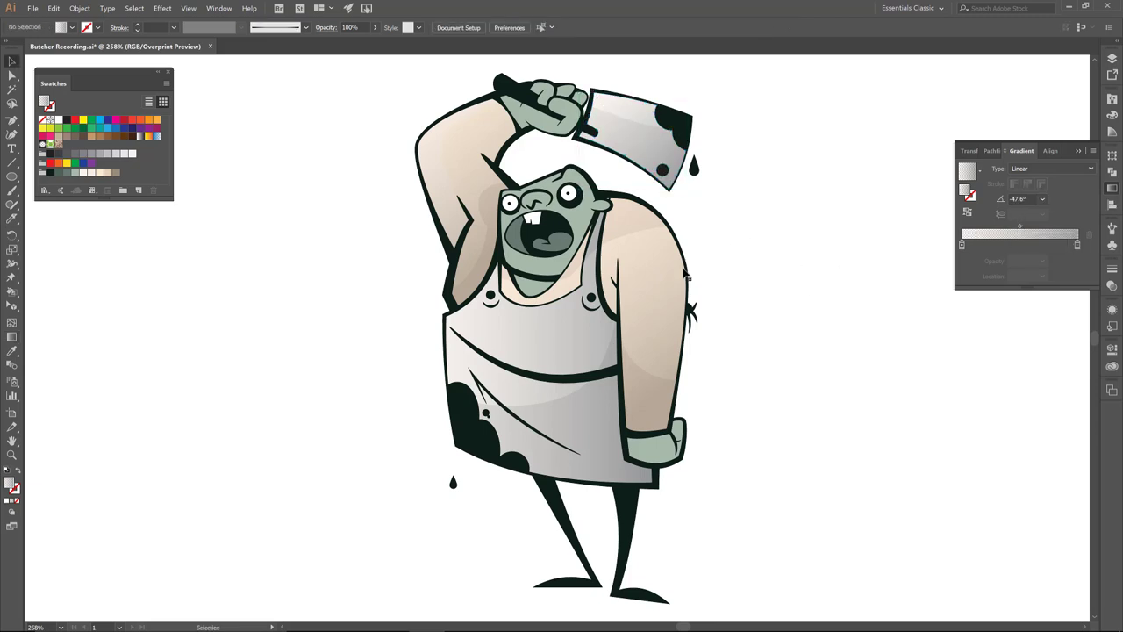
Copy the apron strap's gradient onto the teeth and both eye whites with the Eyedropper and change its type to Radial
{"action": "key", "text": "z"}
{"action": "left_click_drag", "start_coordinate": [466, 158], "coordinate": [655, 304]}
{"action": "key", "text": "v"}
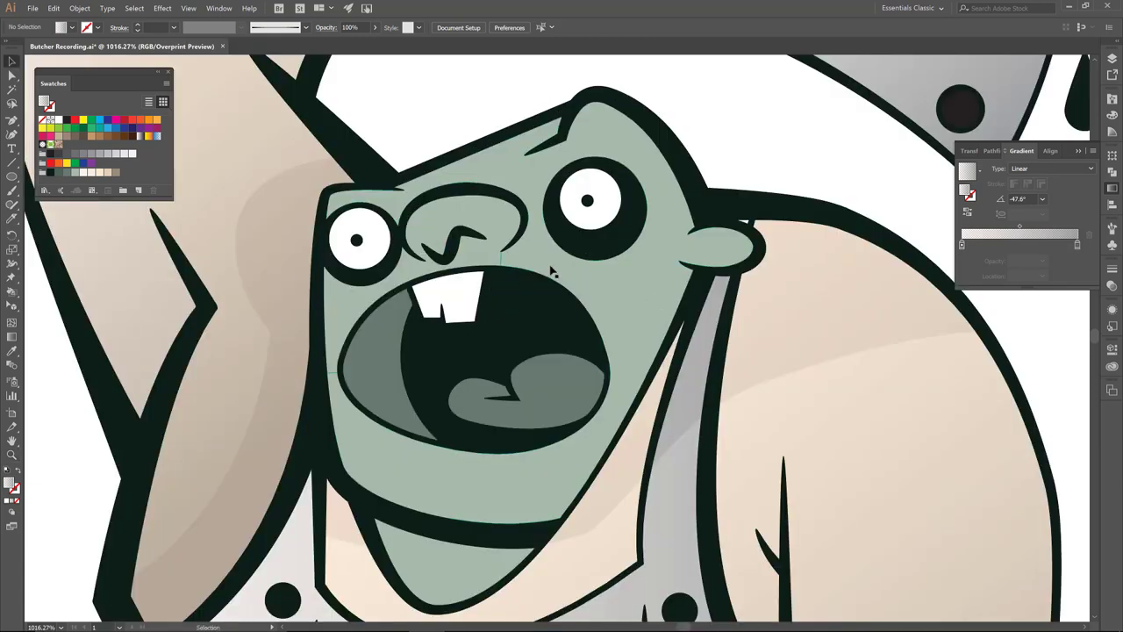
{"action": "left_click", "coordinate": [458, 305]}
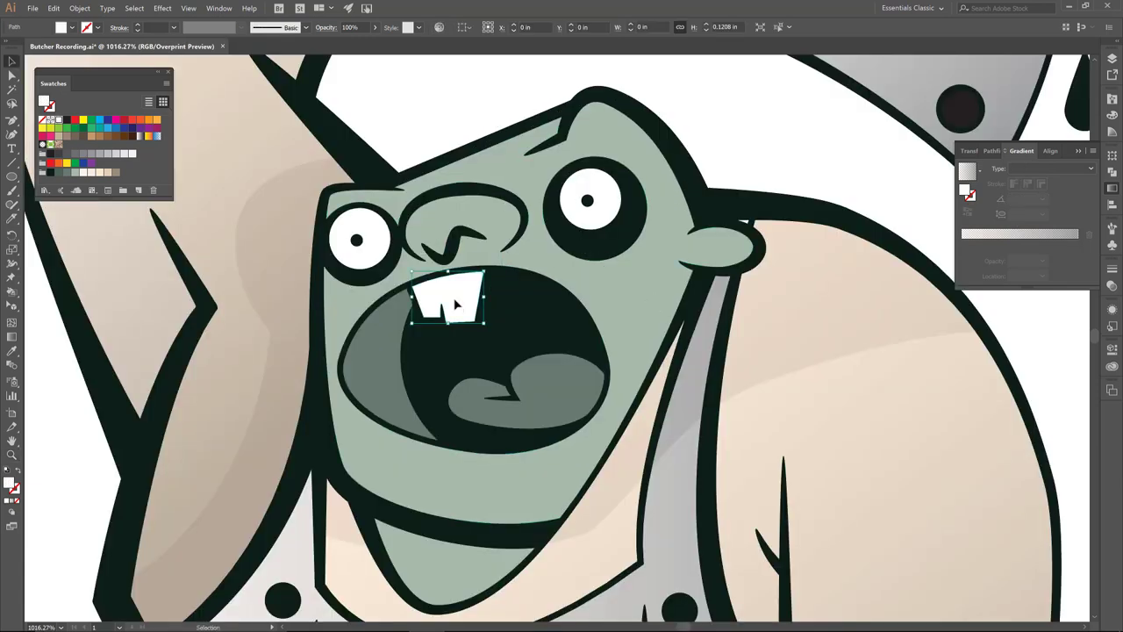
{"action": "left_click", "coordinate": [386, 261], "text": "shift"}
{"action": "left_click", "coordinate": [603, 209], "text": "shift"}
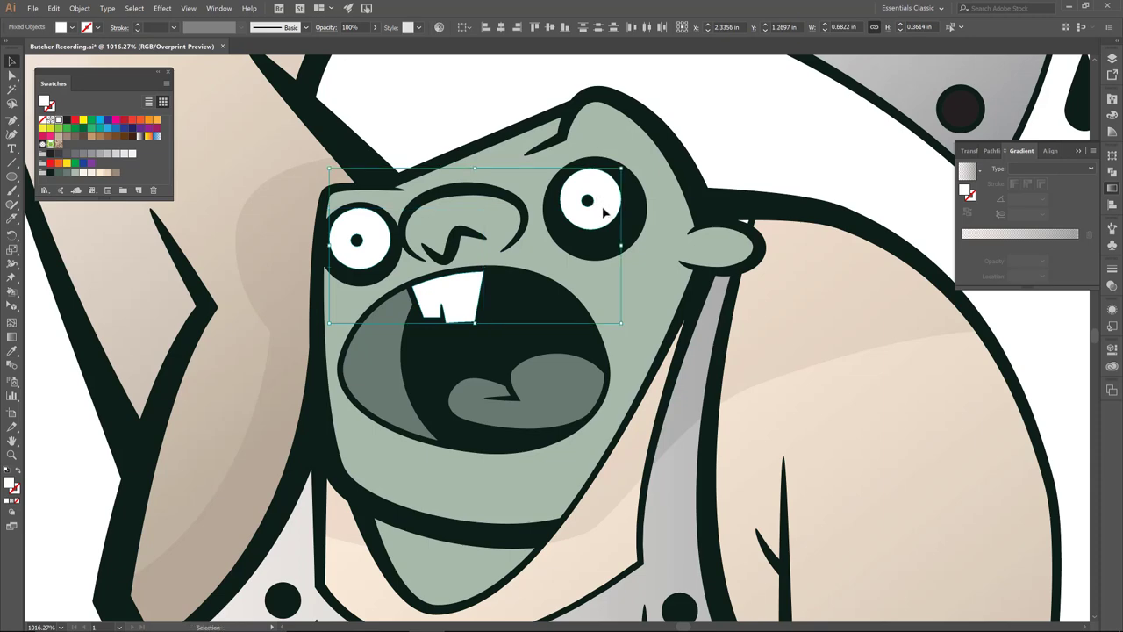
{"action": "key", "text": "i"}
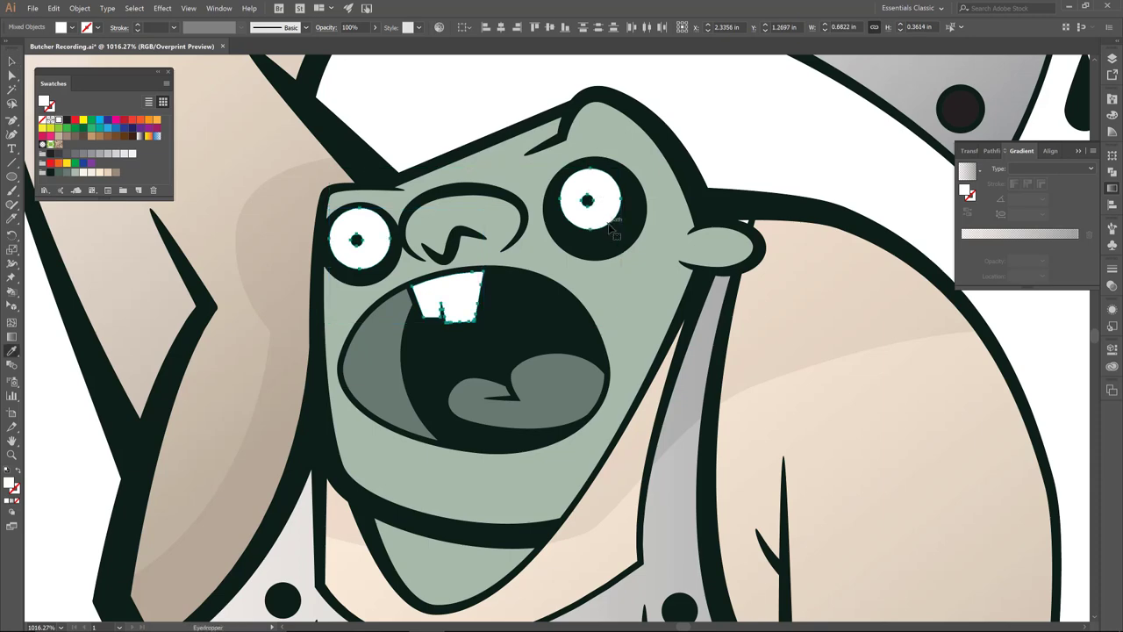
{"action": "left_click", "coordinate": [679, 492]}
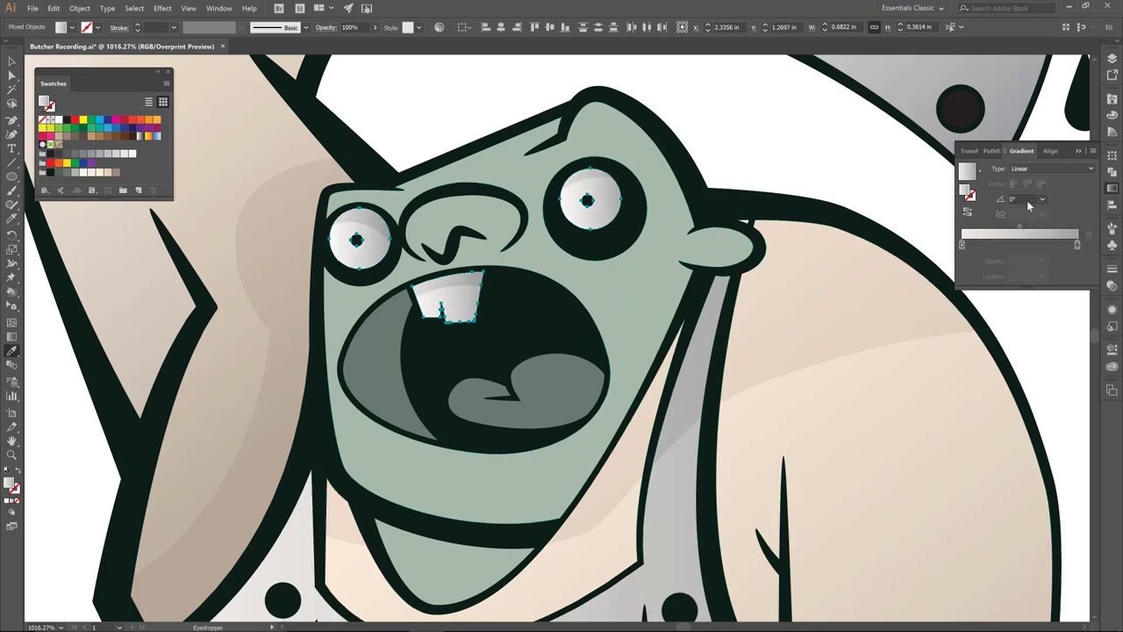
{"action": "left_click", "coordinate": [1030, 170]}
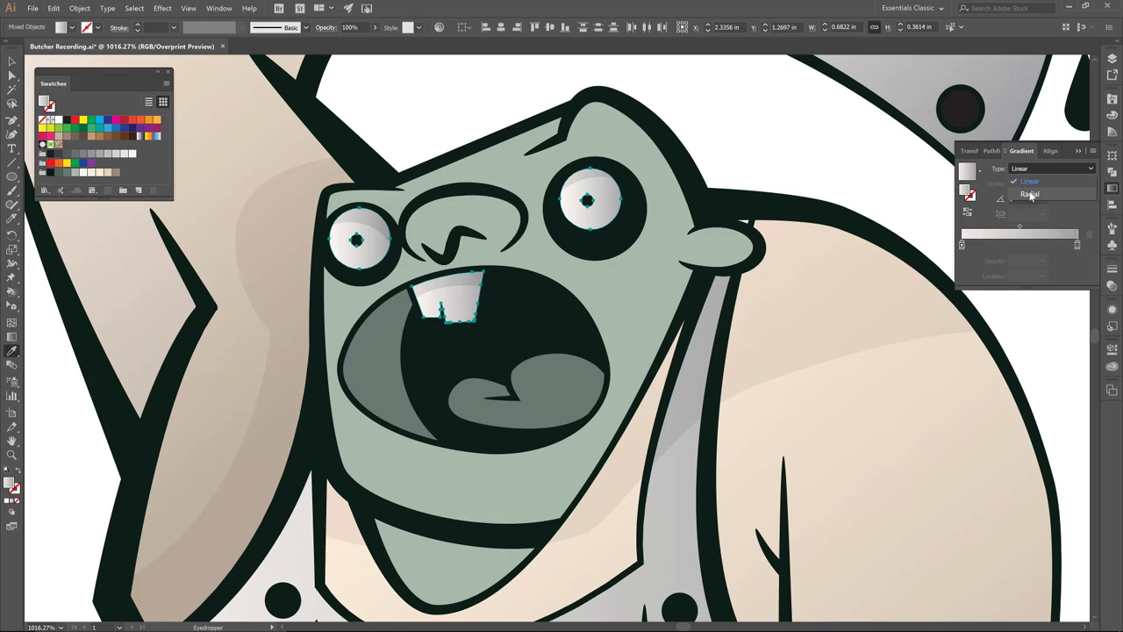
{"action": "left_click", "coordinate": [1031, 194]}
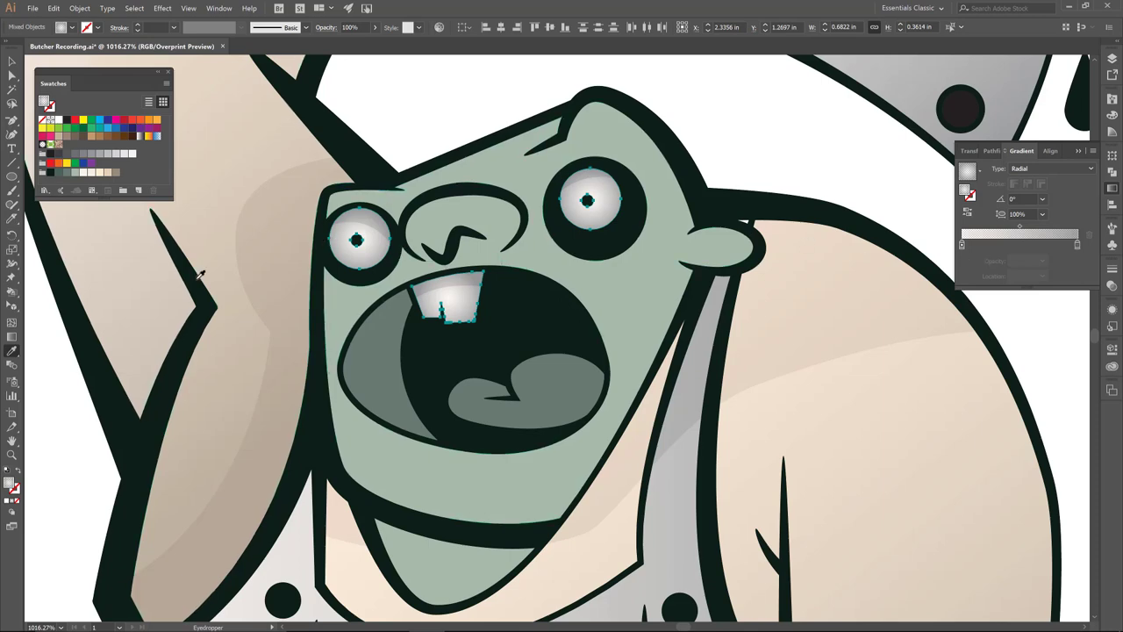
Offset the radial gradient centers in both eye whites toward the upper left of each pupil
{"action": "left_click", "coordinate": [11, 337]}
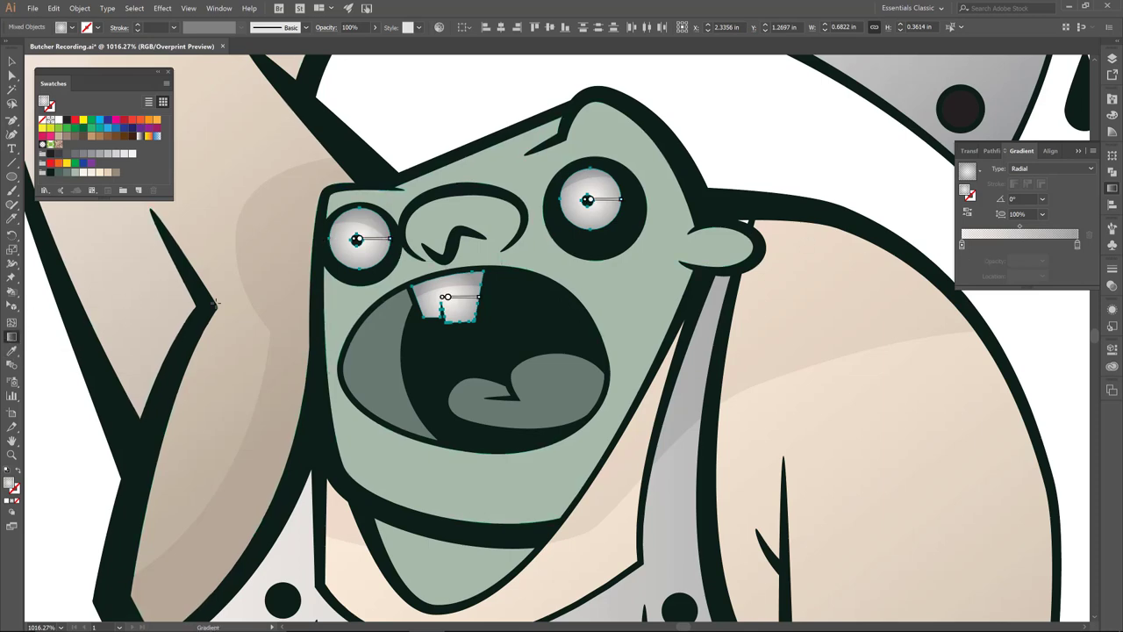
{"action": "mouse_move", "coordinate": [359, 242]}
{"action": "left_click_drag", "start_coordinate": [356, 240], "coordinate": [391, 231]}
{"action": "mouse_move", "coordinate": [372, 233]}
{"action": "mouse_move", "coordinate": [588, 200]}
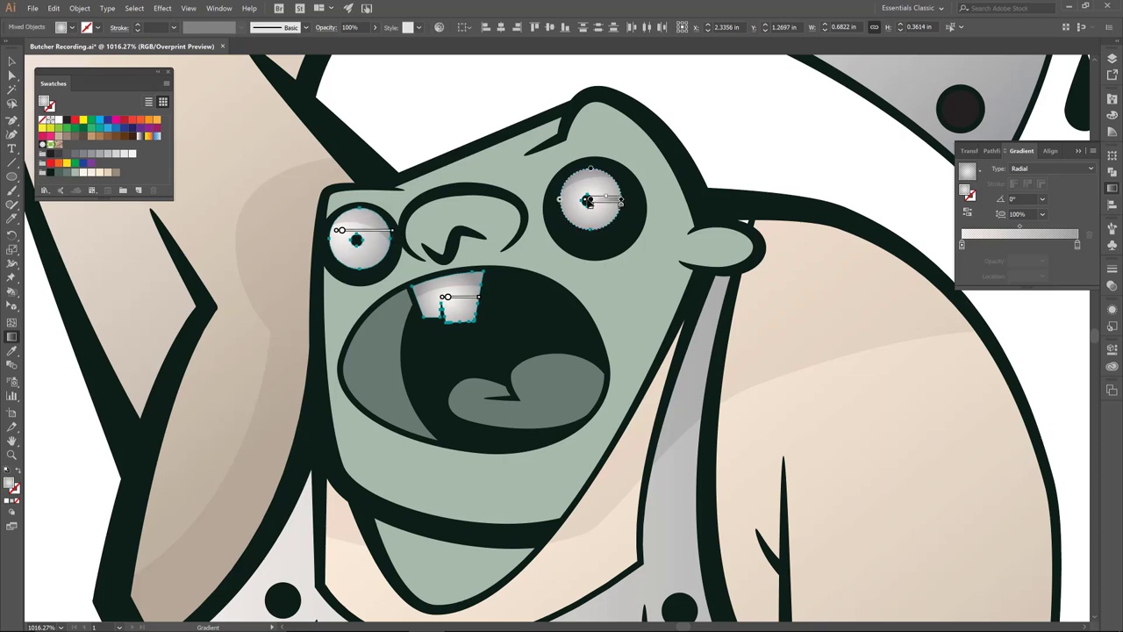
{"action": "left_click_drag", "start_coordinate": [588, 201], "coordinate": [621, 200]}
Reposition the radial gradient on the teeth so the shading falls toward their right edge
{"action": "mouse_move", "coordinate": [448, 302]}
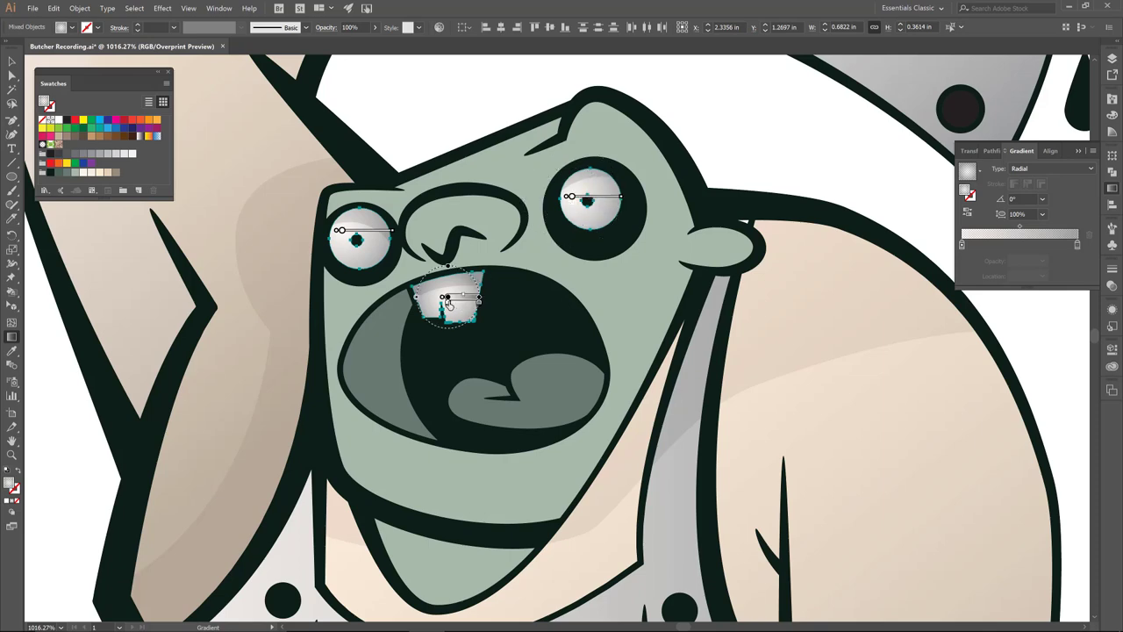
{"action": "left_click_drag", "start_coordinate": [448, 299], "coordinate": [487, 309]}
{"action": "mouse_move", "coordinate": [463, 308]}
{"action": "left_click_drag", "start_coordinate": [480, 304], "coordinate": [489, 307]}
{"action": "mouse_move", "coordinate": [577, 176]}
{"action": "key", "text": "v"}
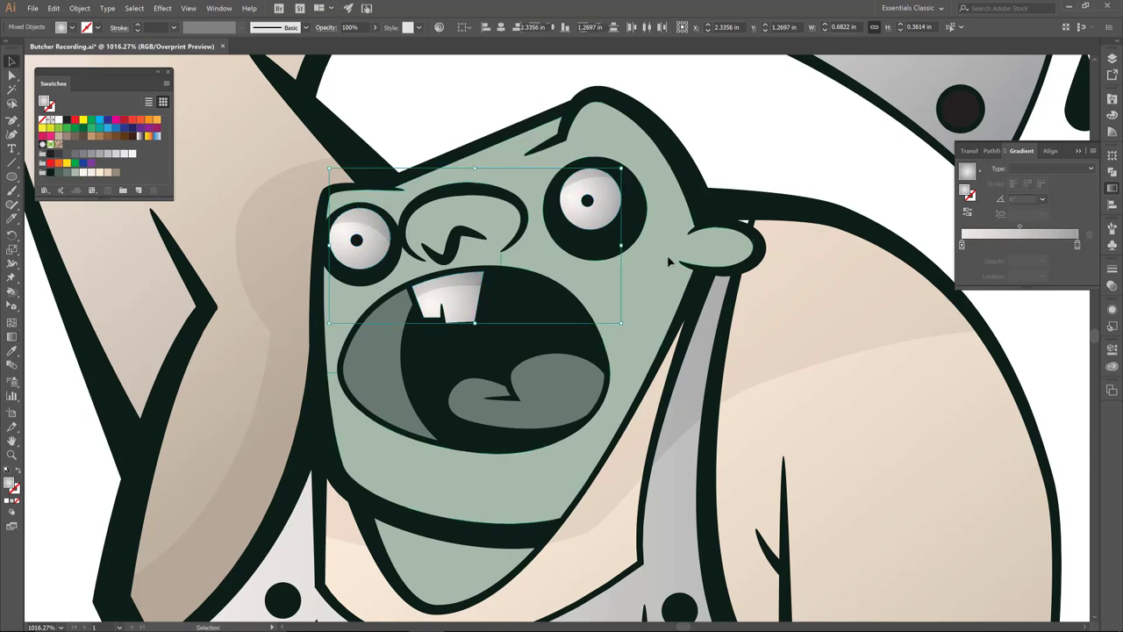
Fill the green face, nose, ear and neck shapes with the gray radial gradient
{"action": "left_click", "coordinate": [538, 383]}
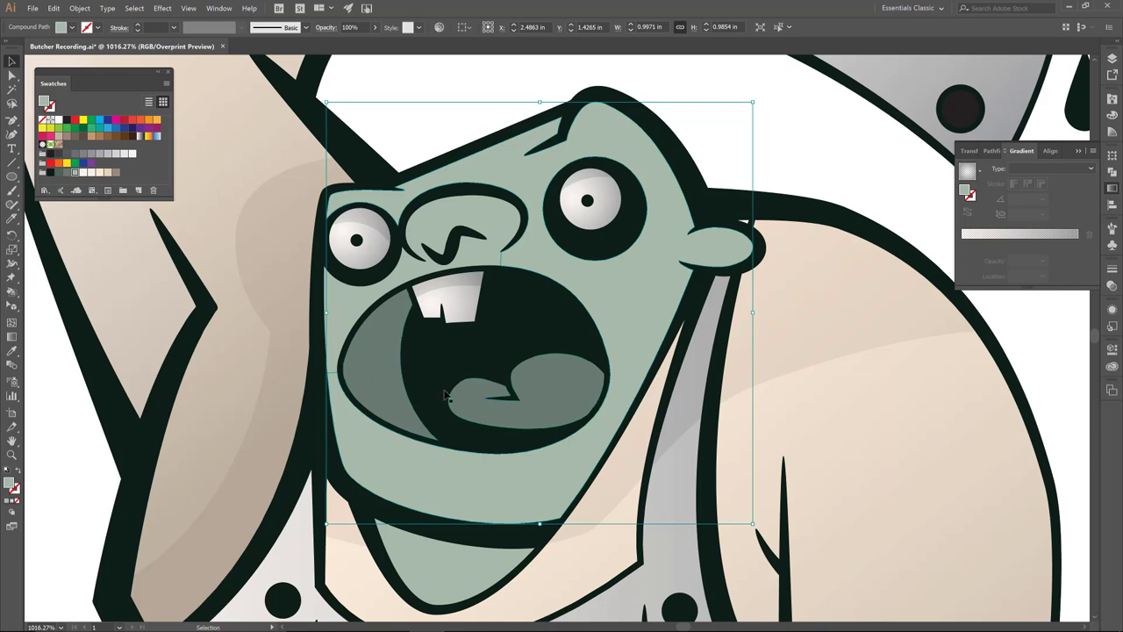
{"action": "left_click", "coordinate": [438, 554]}
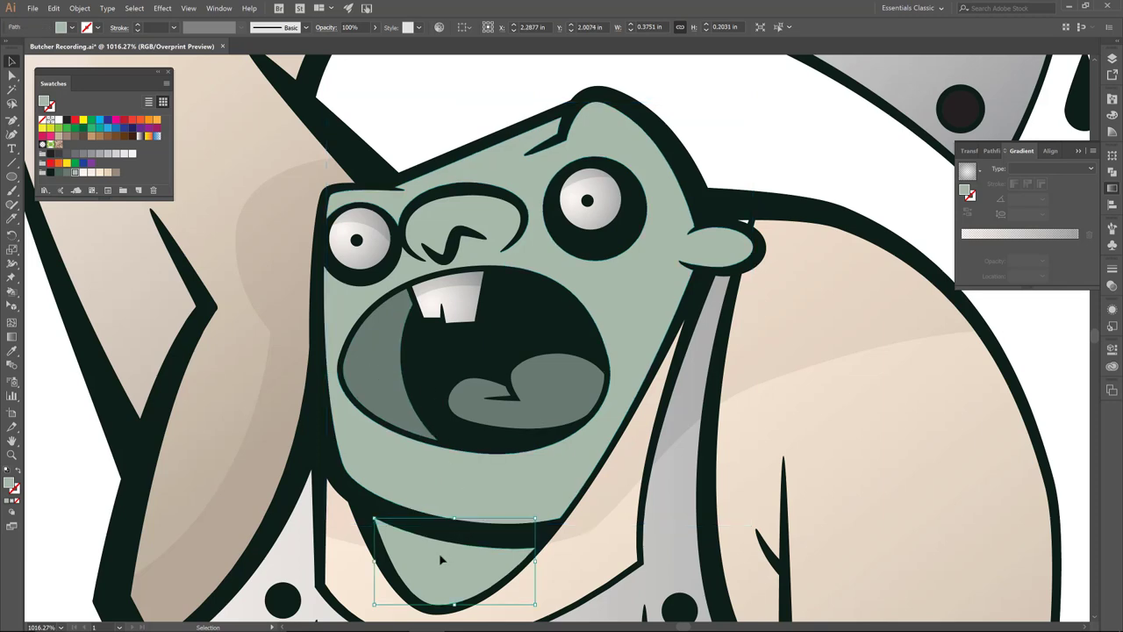
{"action": "left_click", "coordinate": [396, 491], "text": "shift"}
{"action": "left_click", "coordinate": [353, 307], "text": "shift"}
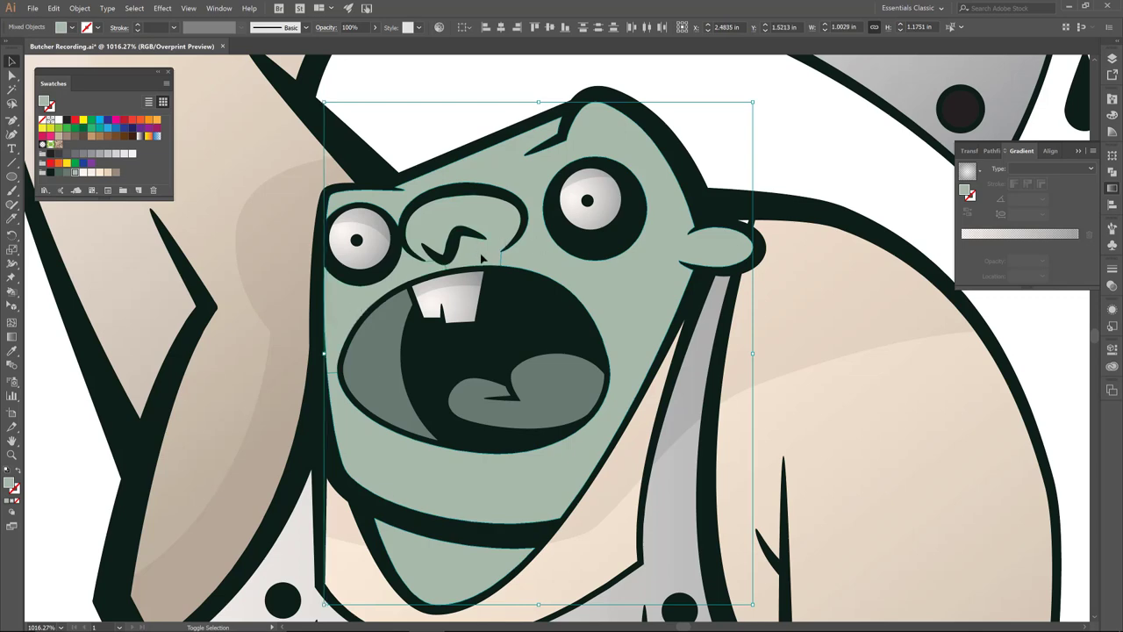
{"action": "left_click", "coordinate": [1012, 236]}
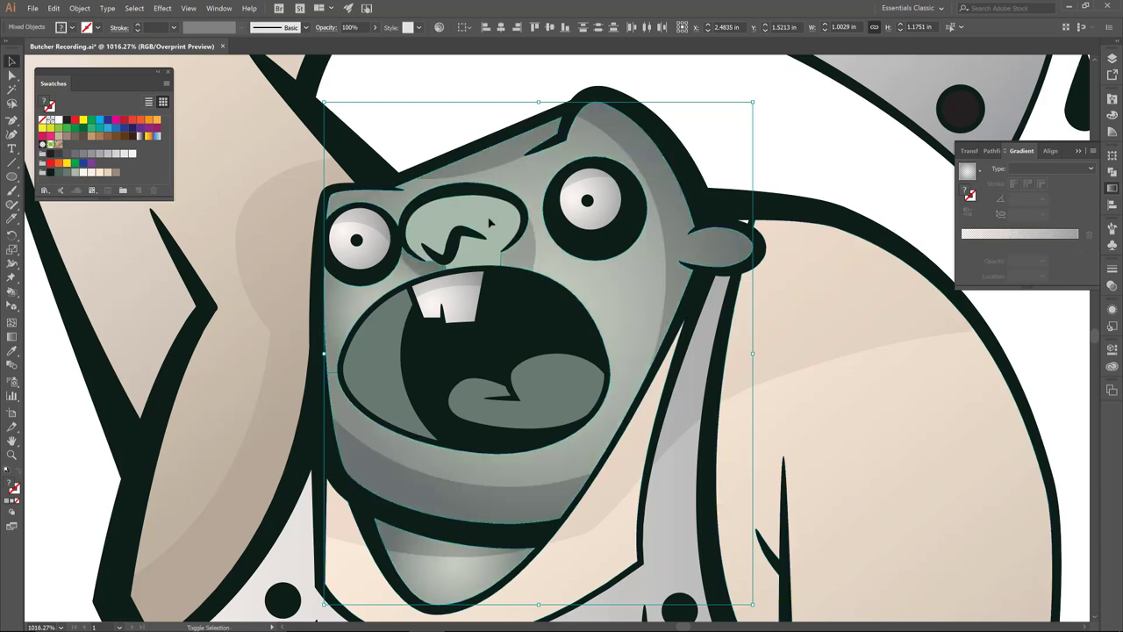
{"action": "left_click", "coordinate": [1013, 234]}
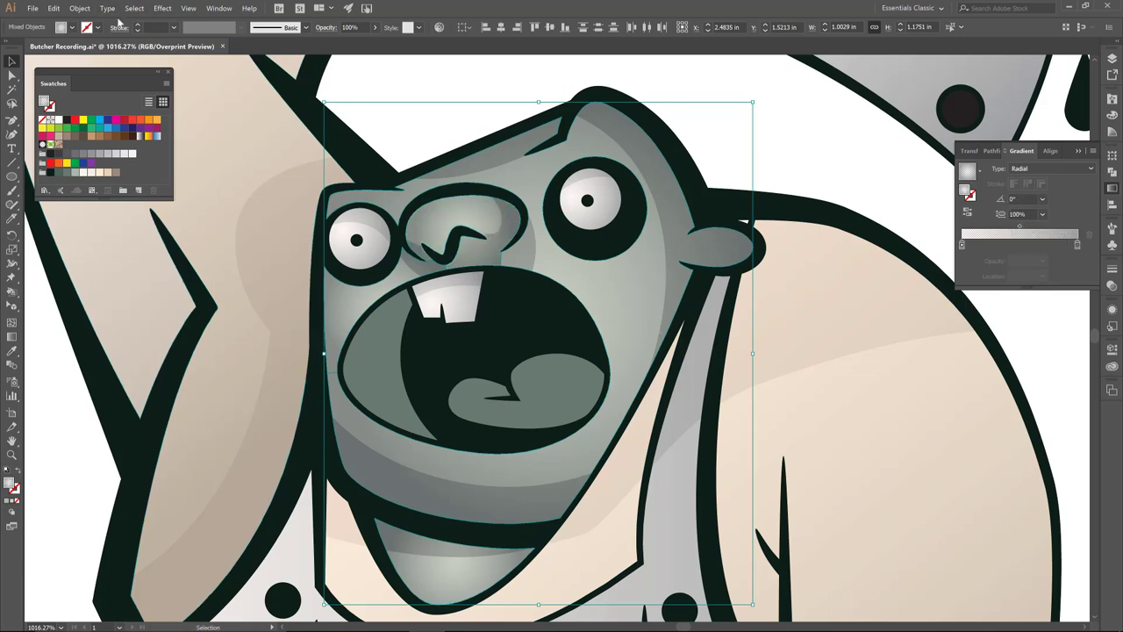
Combine the selected face and neck shapes into one compound path
{"action": "left_click", "coordinate": [79, 9]}
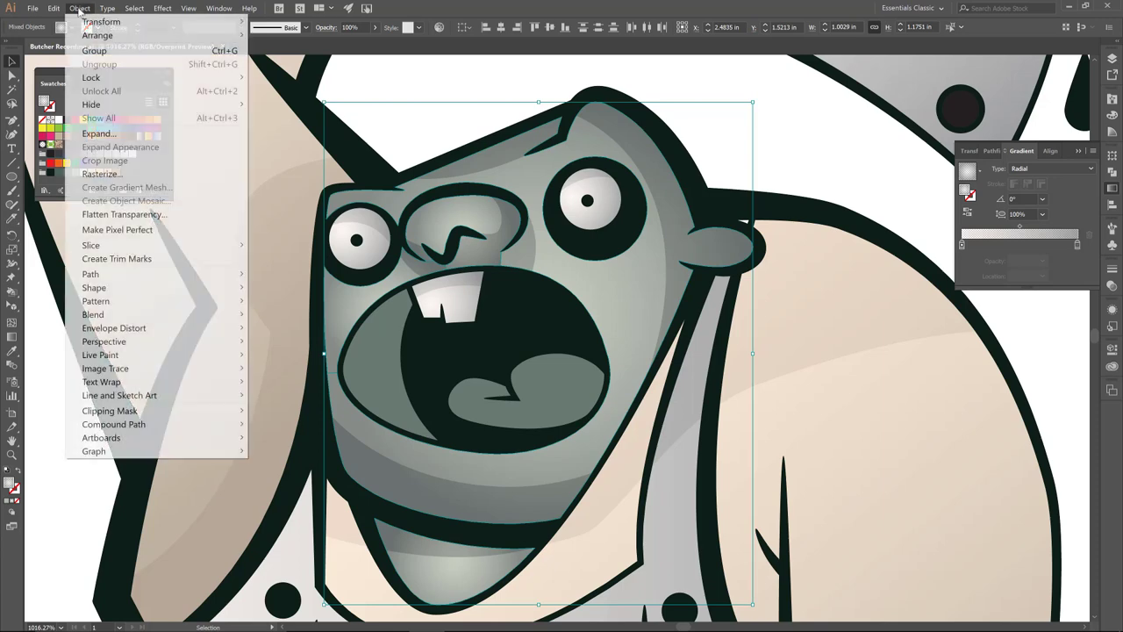
{"action": "mouse_move", "coordinate": [168, 331]}
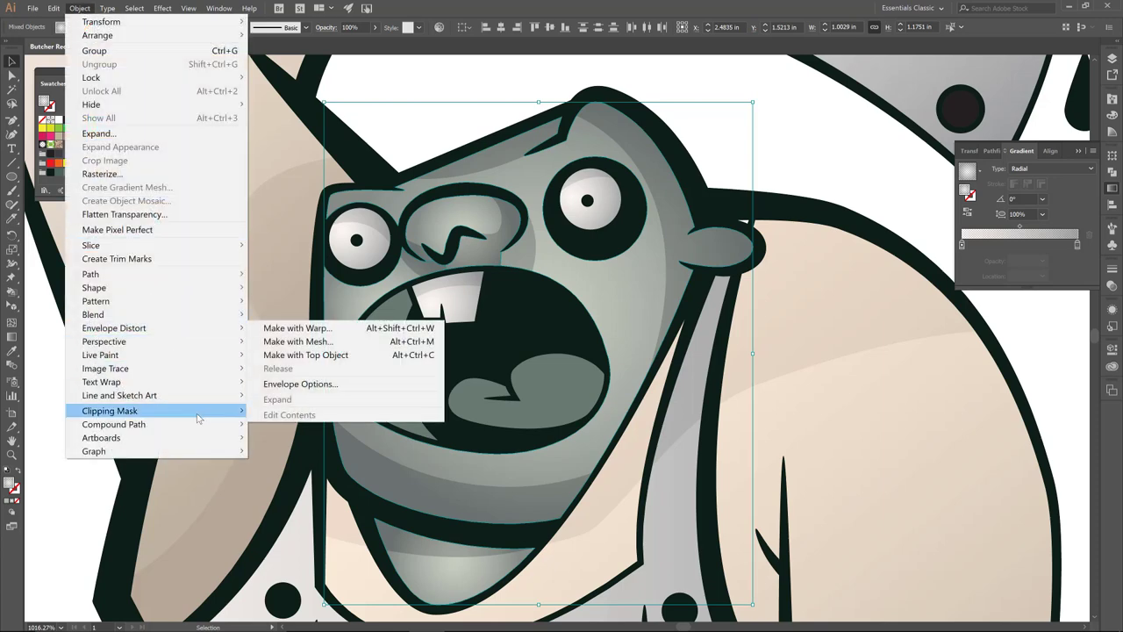
{"action": "mouse_move", "coordinate": [196, 428]}
{"action": "left_click", "coordinate": [287, 430]}
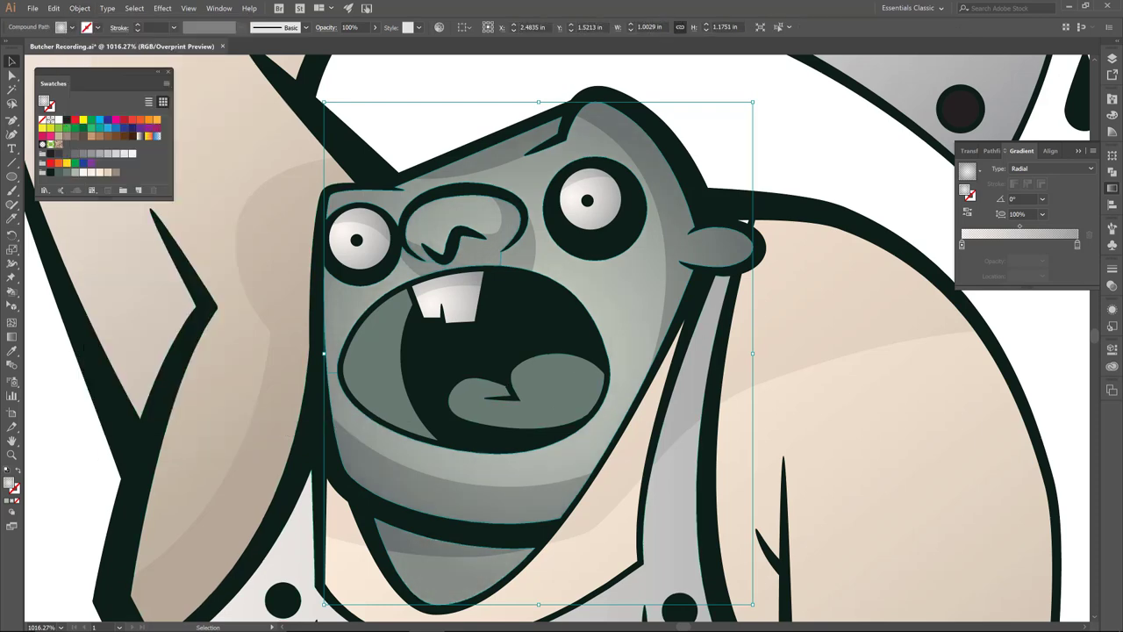
Unite the selected face and neck shapes with the Pathfinder
{"action": "left_click", "coordinate": [1112, 172]}
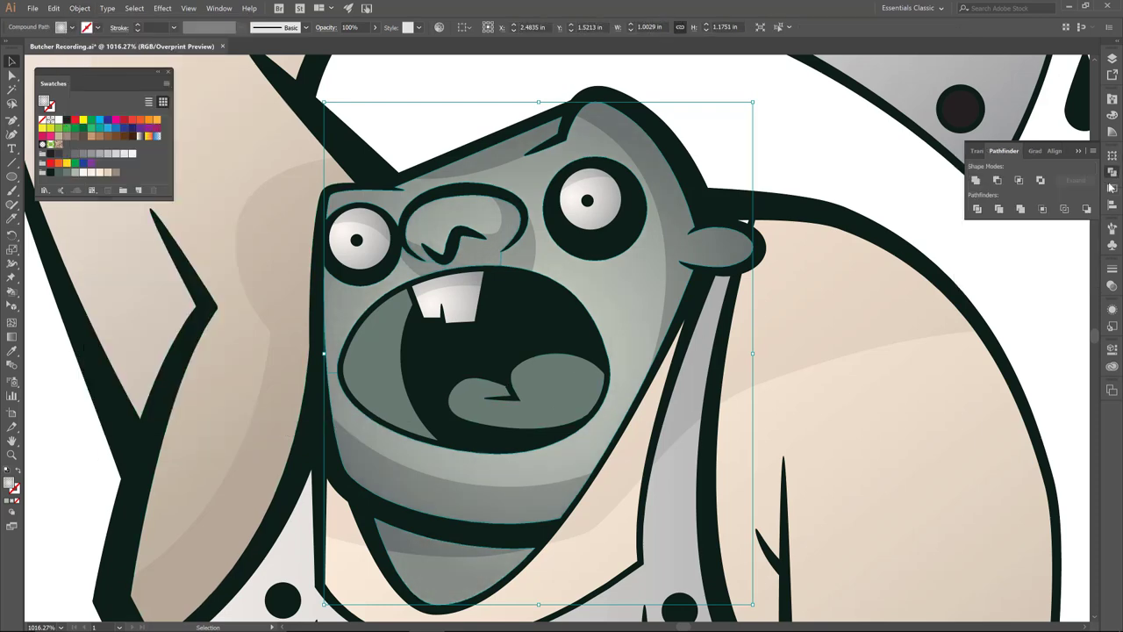
{"action": "left_click", "coordinate": [976, 181]}
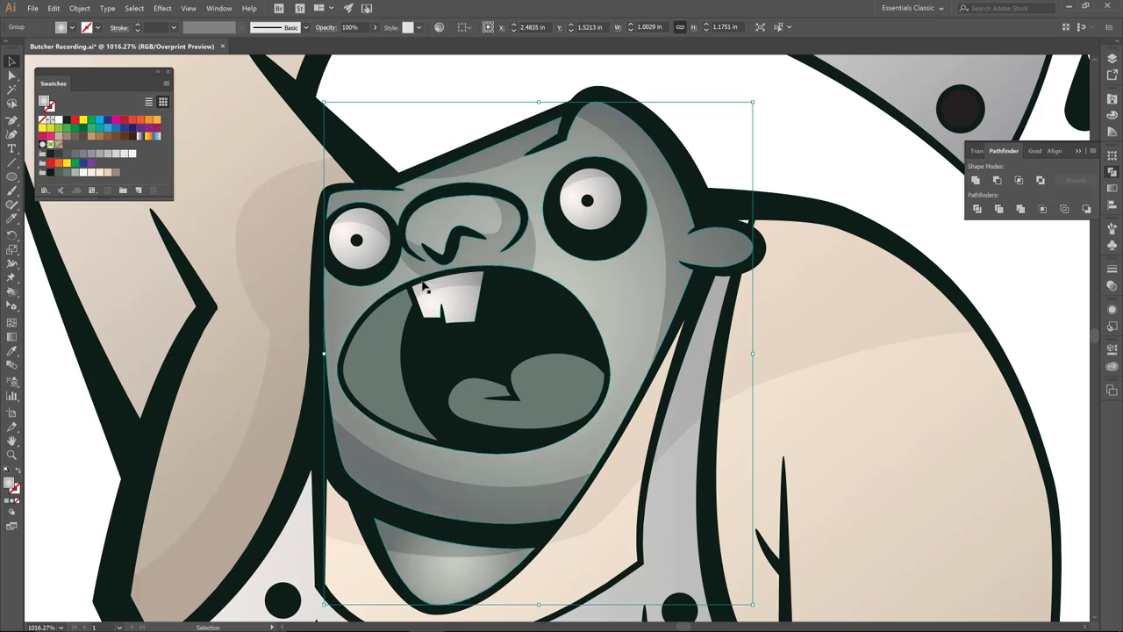
{"action": "left_click", "coordinate": [1084, 155]}
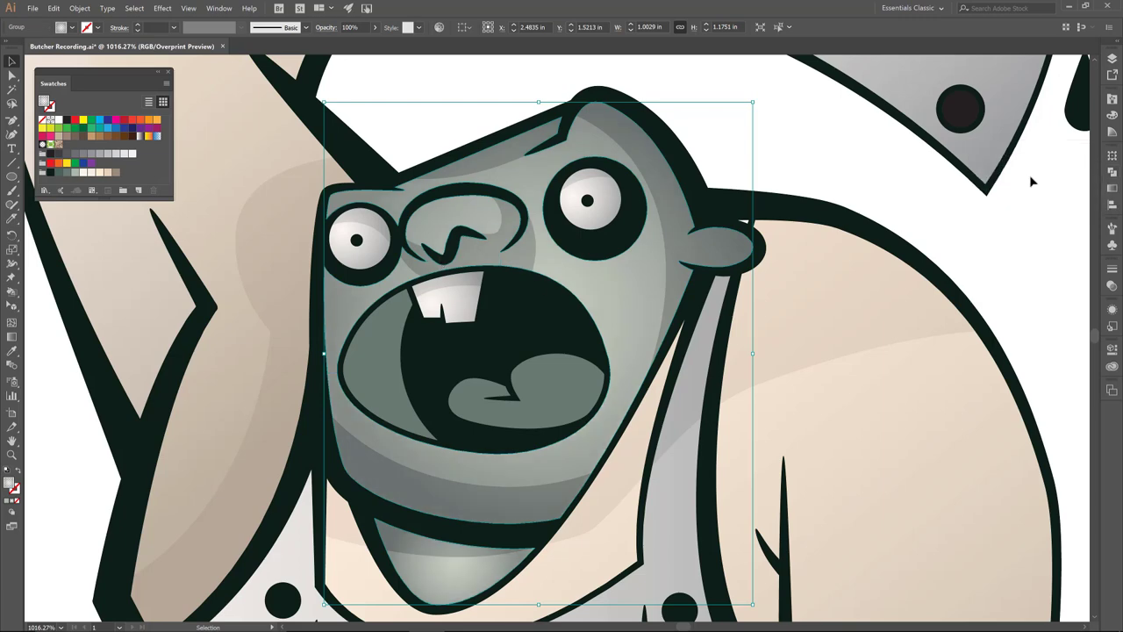
Recolor the face's radial gradient with dark green at the outer stop and light gray-green at the inner stop
{"action": "left_click", "coordinate": [1112, 189]}
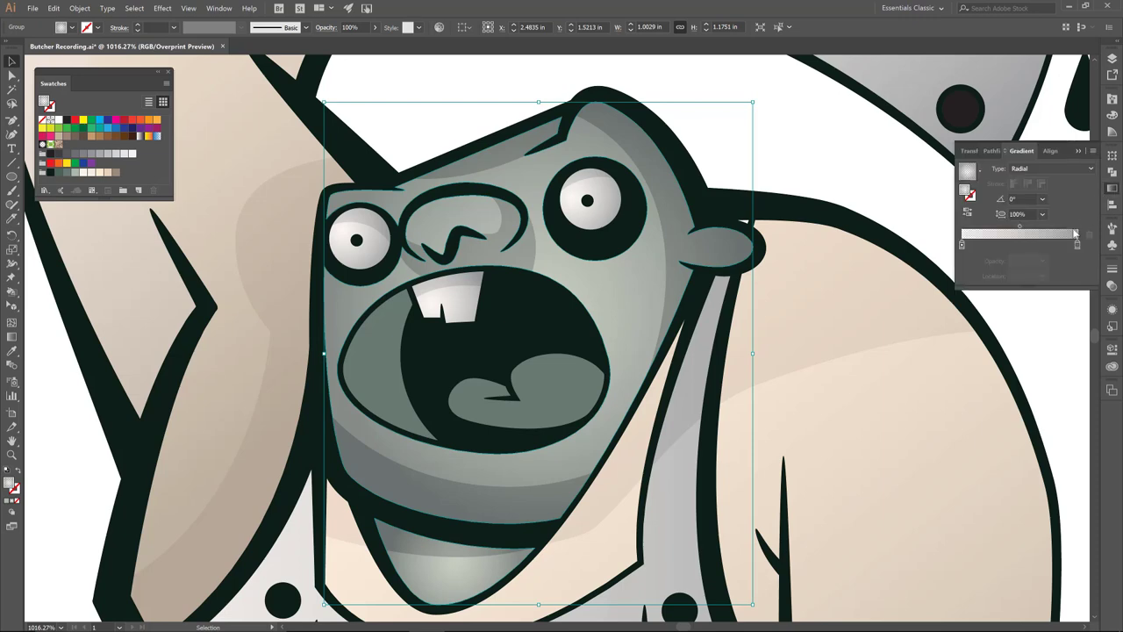
{"action": "double_click", "coordinate": [1078, 245]}
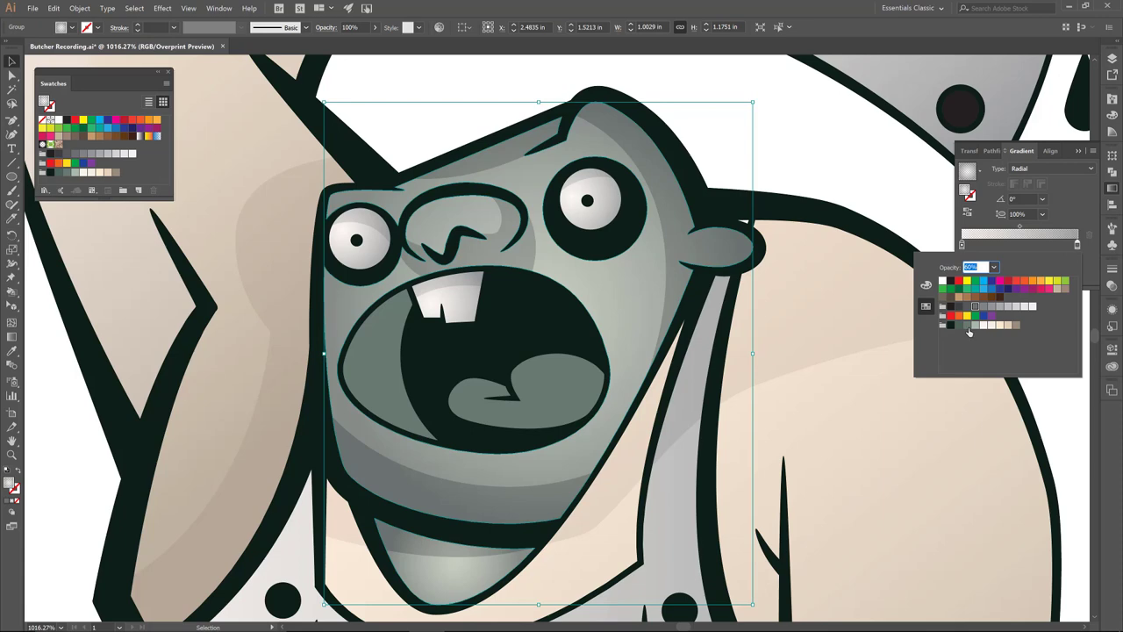
{"action": "left_click", "coordinate": [958, 327]}
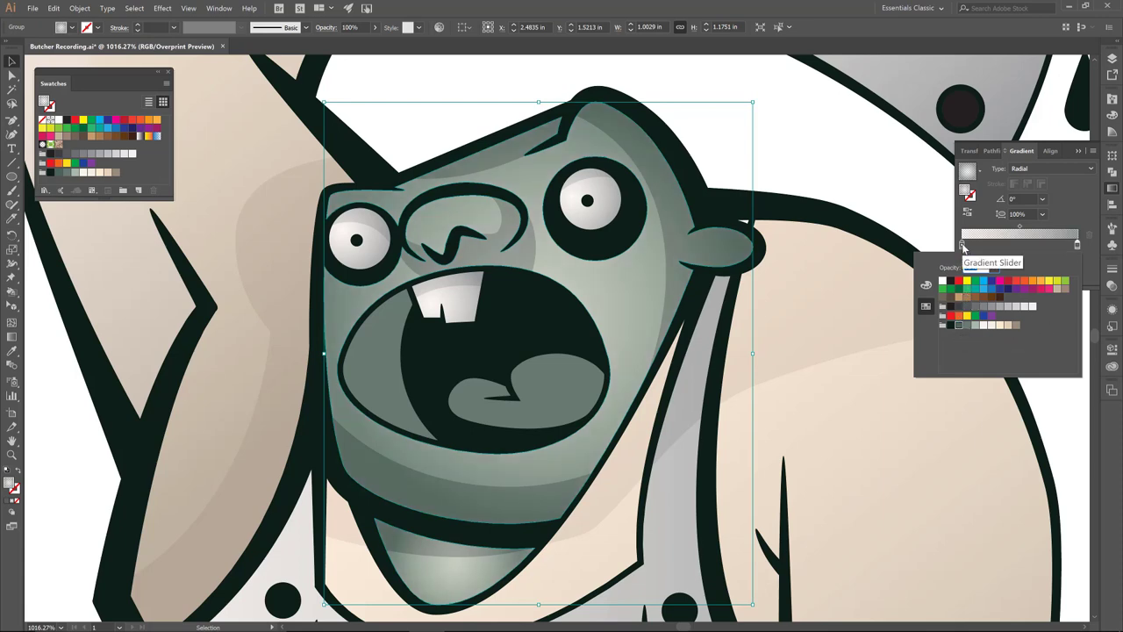
{"action": "double_click", "coordinate": [963, 244]}
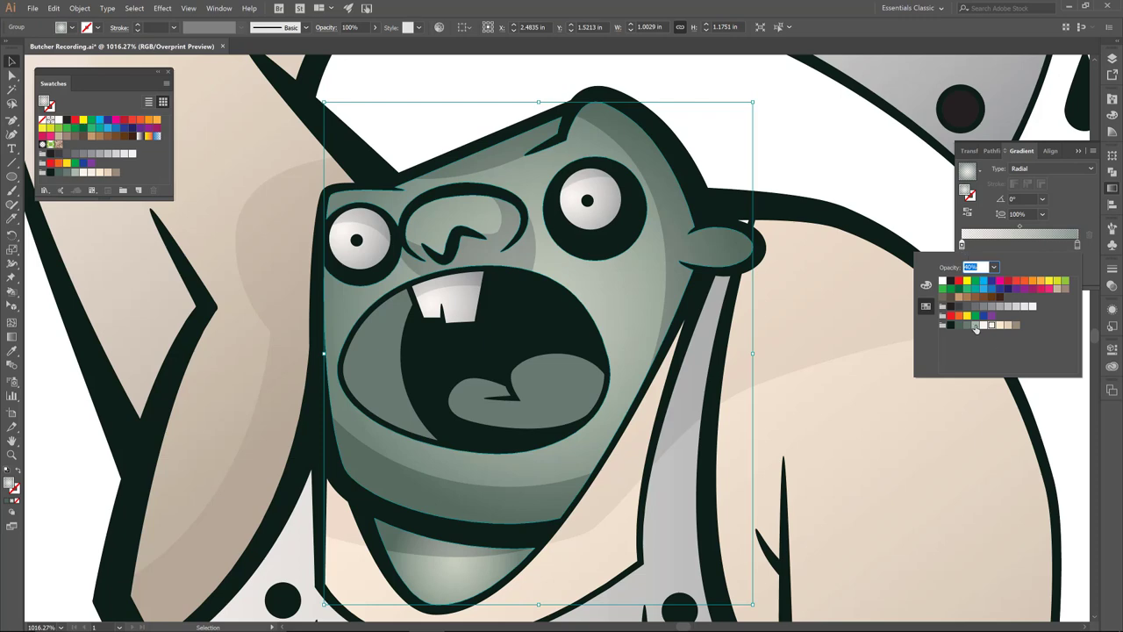
{"action": "left_click", "coordinate": [976, 327]}
{"action": "left_click", "coordinate": [967, 326]}
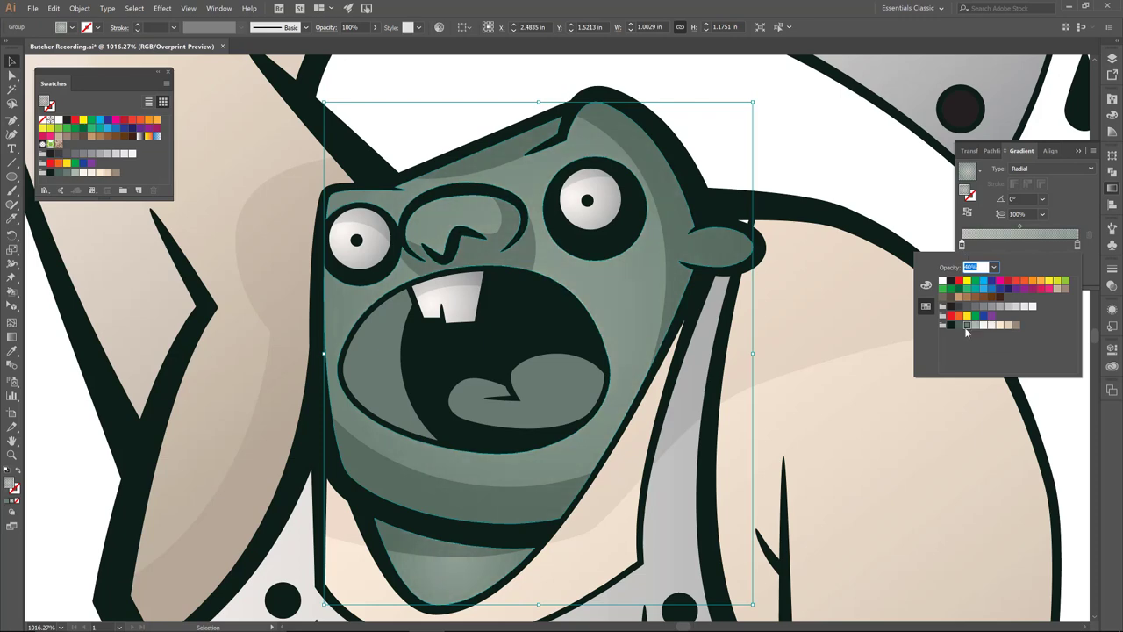
{"action": "left_click", "coordinate": [974, 326]}
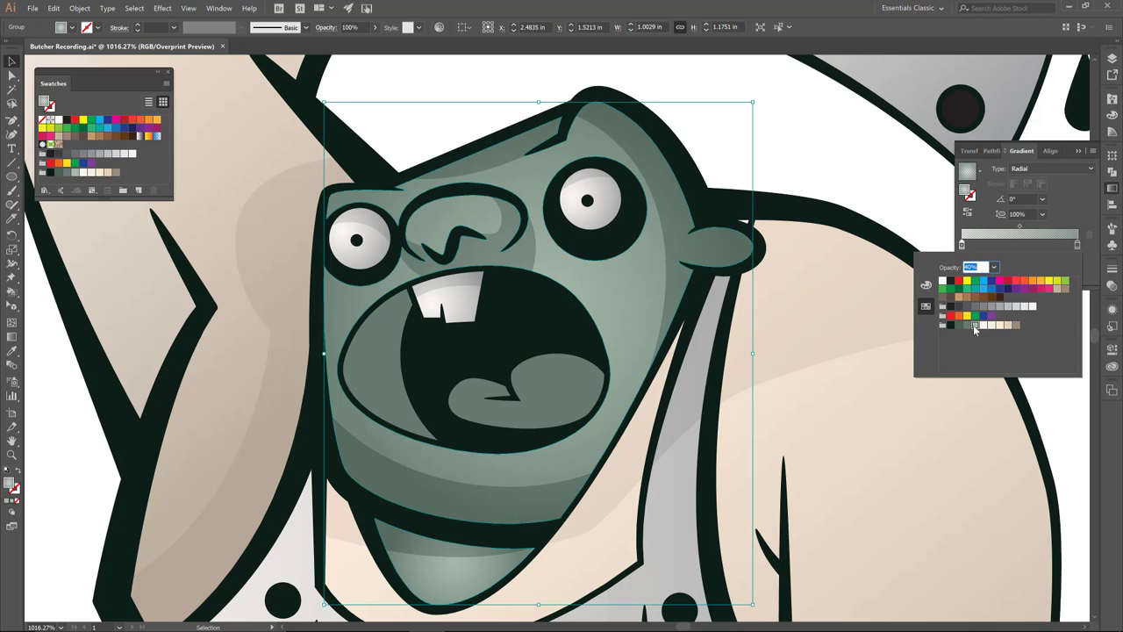
Redraw the face's radial gradient from the upper-left brow to the lower-right jaw at about -32.1°, then deselect the face
{"action": "left_click", "coordinate": [11, 340]}
{"action": "left_click_drag", "start_coordinate": [338, 190], "coordinate": [665, 408]}
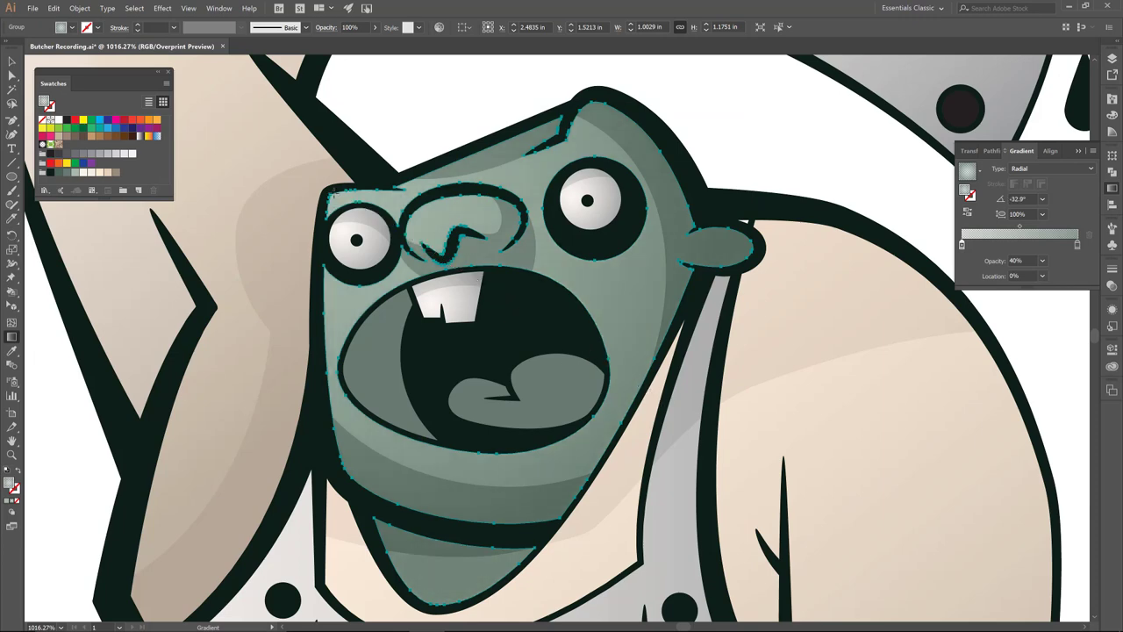
{"action": "left_click_drag", "start_coordinate": [333, 191], "coordinate": [628, 381]}
{"action": "key", "text": "v"}
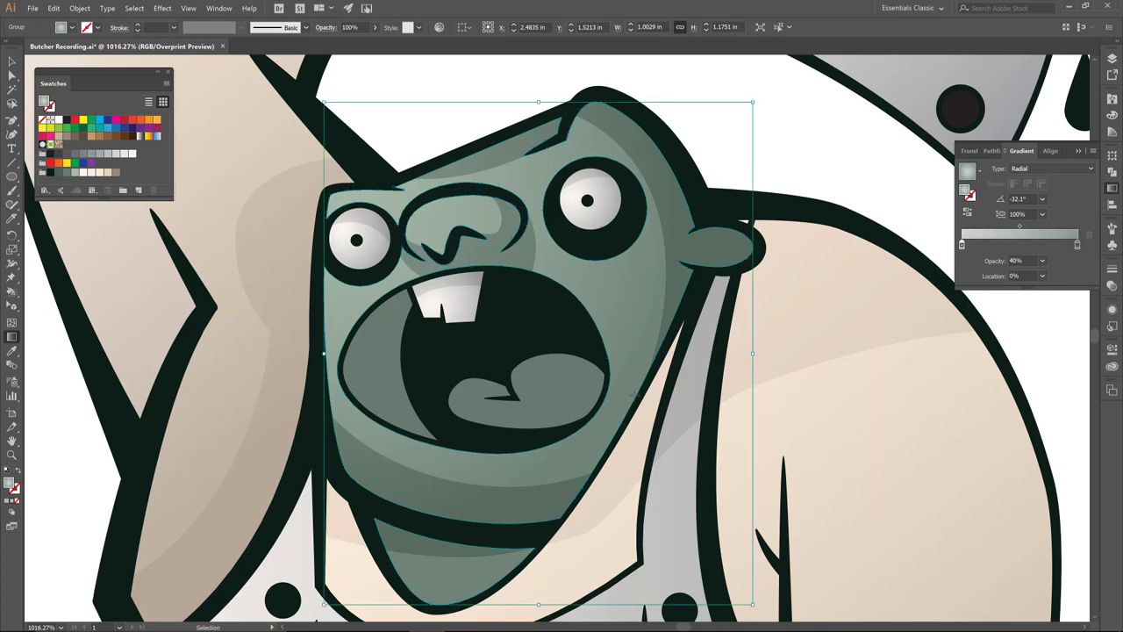
{"action": "key", "text": "ctrl+0"}
{"action": "key", "text": "v"}
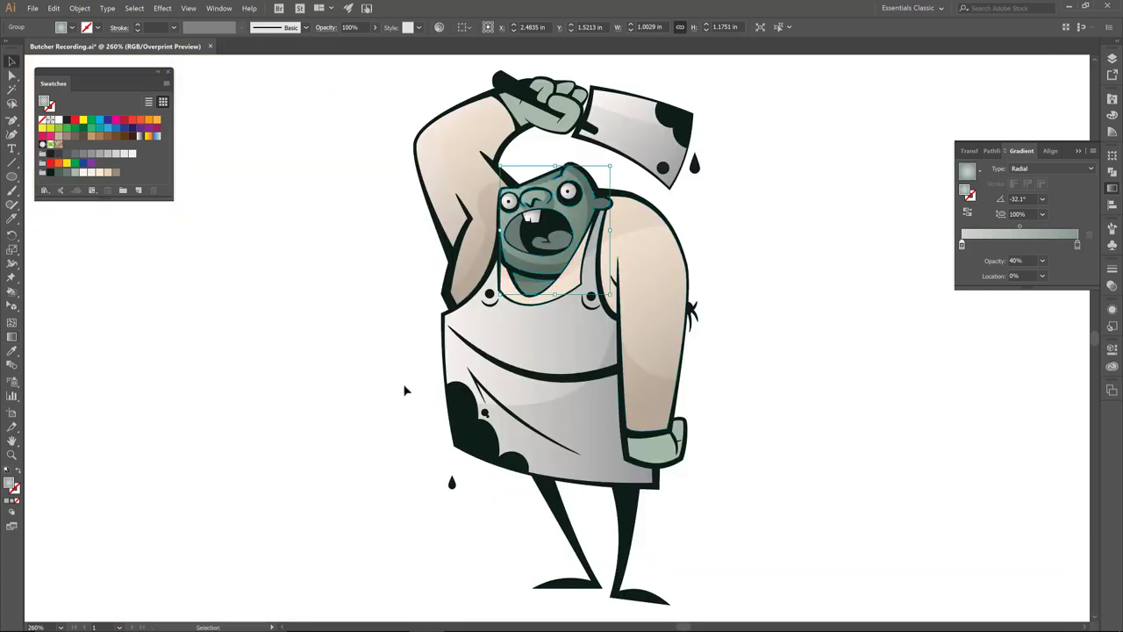
{"action": "left_click", "coordinate": [404, 389]}
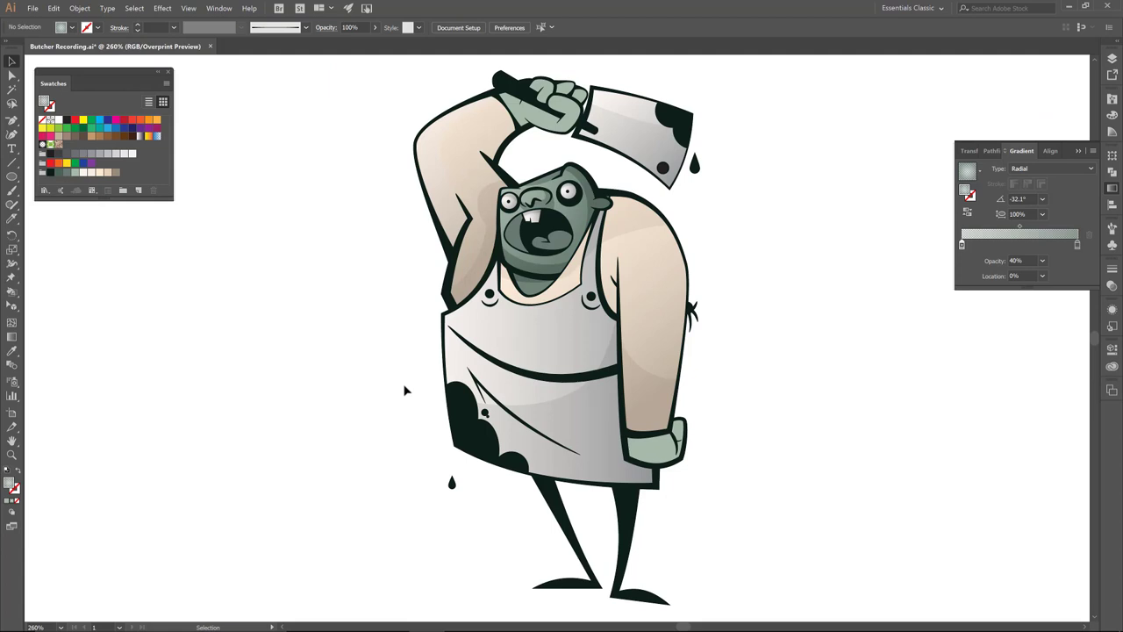
Combine the green palm and finger shapes of the raised hand holding the cleaver into one compound path
{"action": "left_click", "coordinate": [527, 112]}
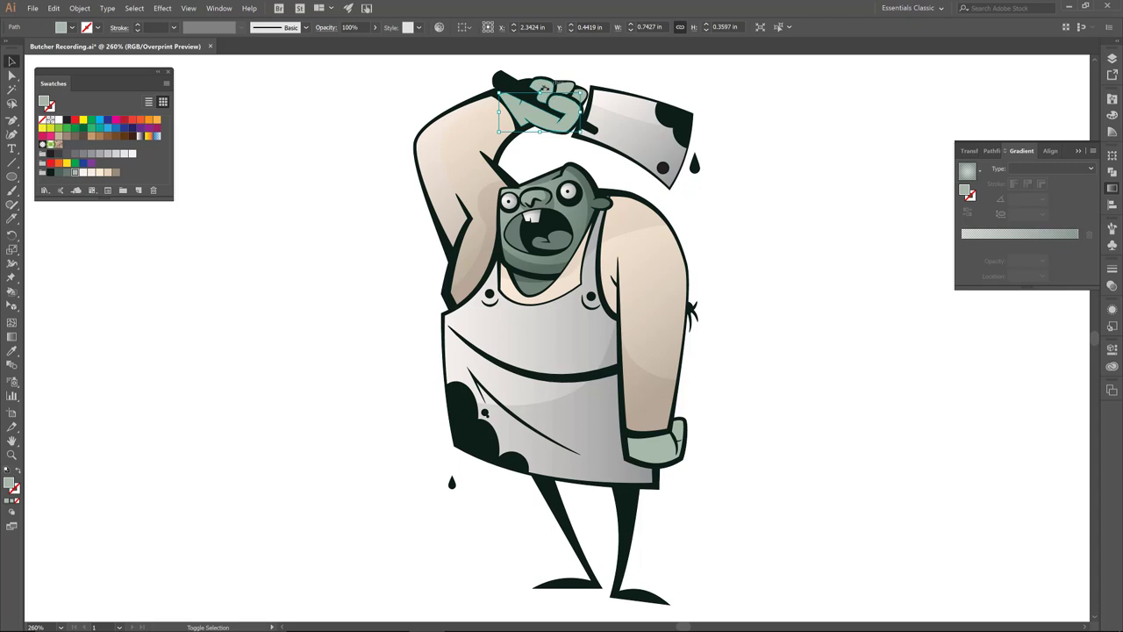
{"action": "left_click", "coordinate": [553, 88], "text": "shift"}
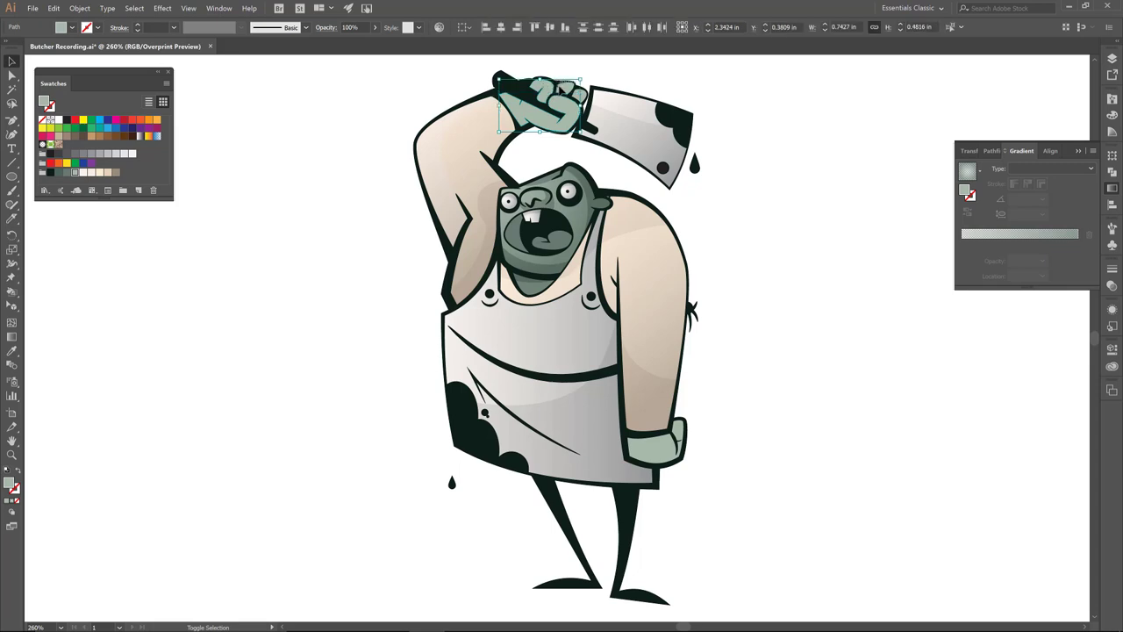
{"action": "left_click", "coordinate": [580, 94], "text": "shift"}
{"action": "left_click", "coordinate": [79, 8]}
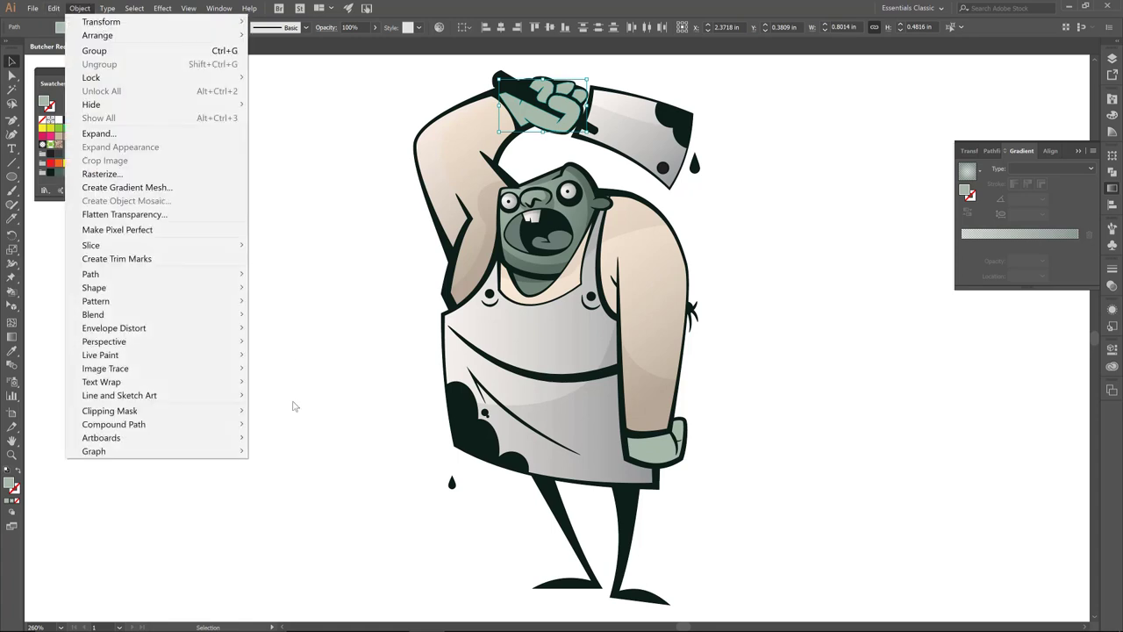
{"action": "mouse_move", "coordinate": [195, 426]}
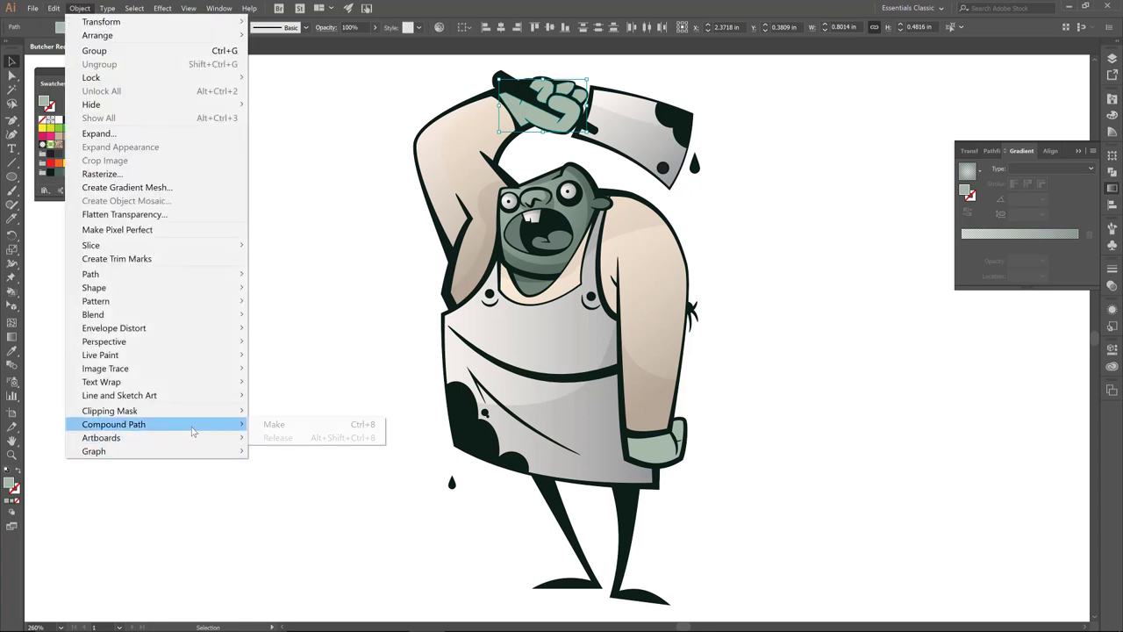
{"action": "left_click", "coordinate": [274, 425]}
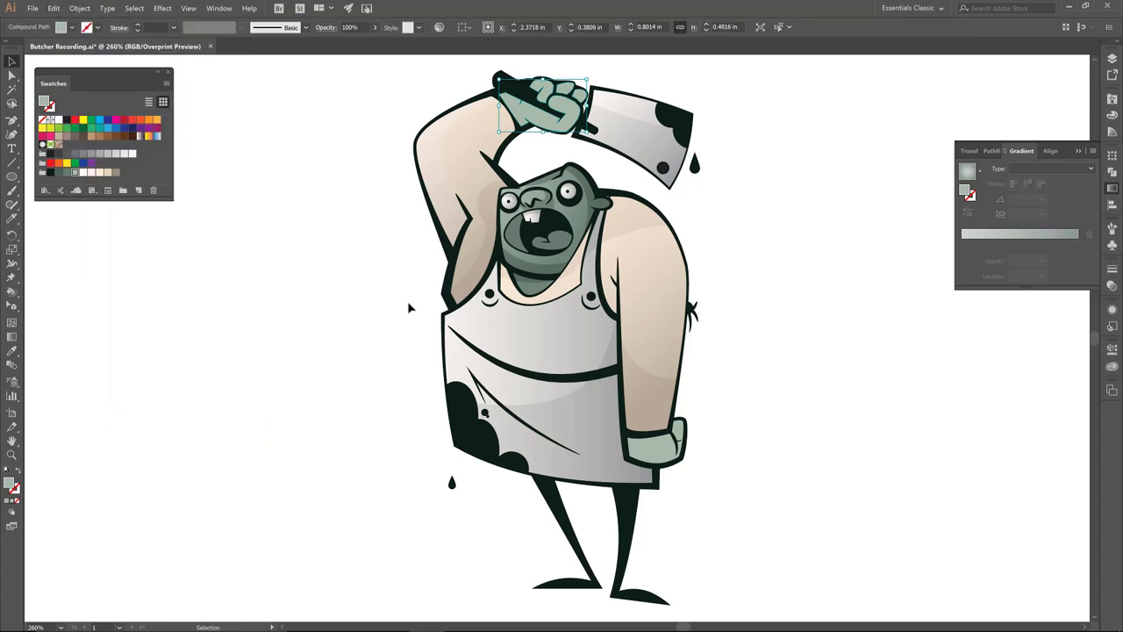
Copy the face's green radial gradient to the raised hand and angle it at about -54.5° from the upper knuckles toward the palm
{"action": "key", "text": "i"}
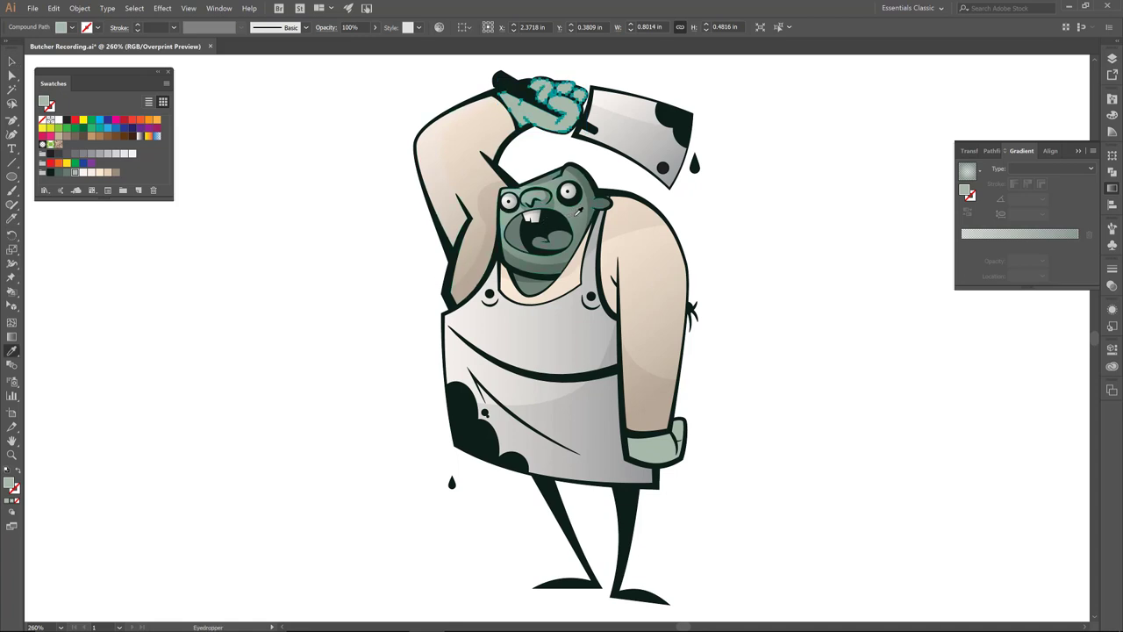
{"action": "left_click", "coordinate": [579, 210]}
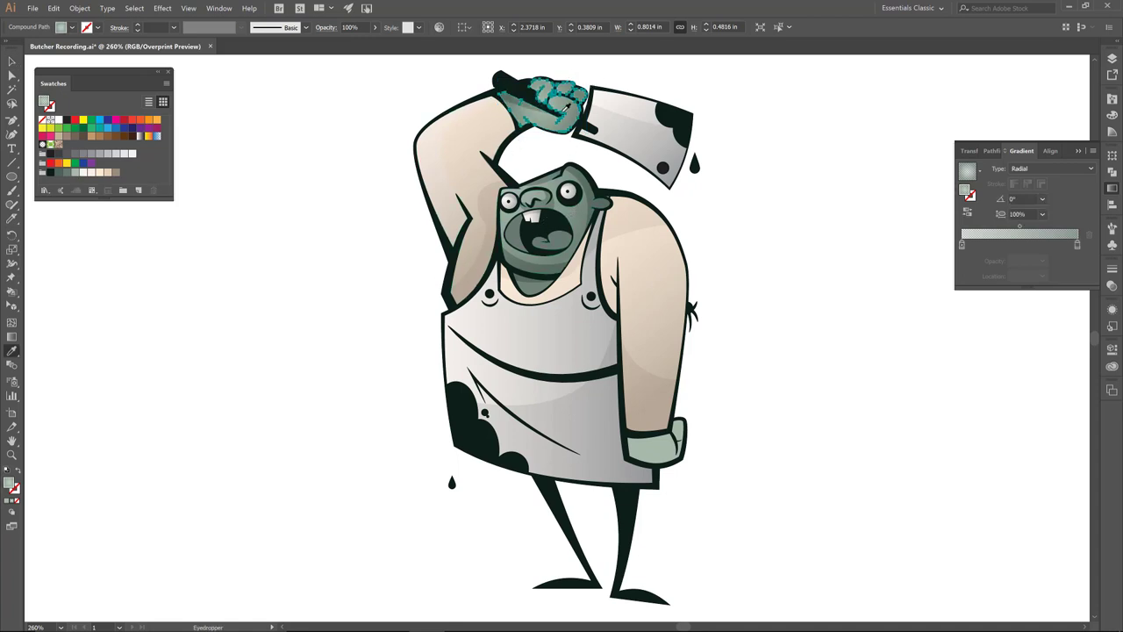
{"action": "left_click", "coordinate": [13, 338]}
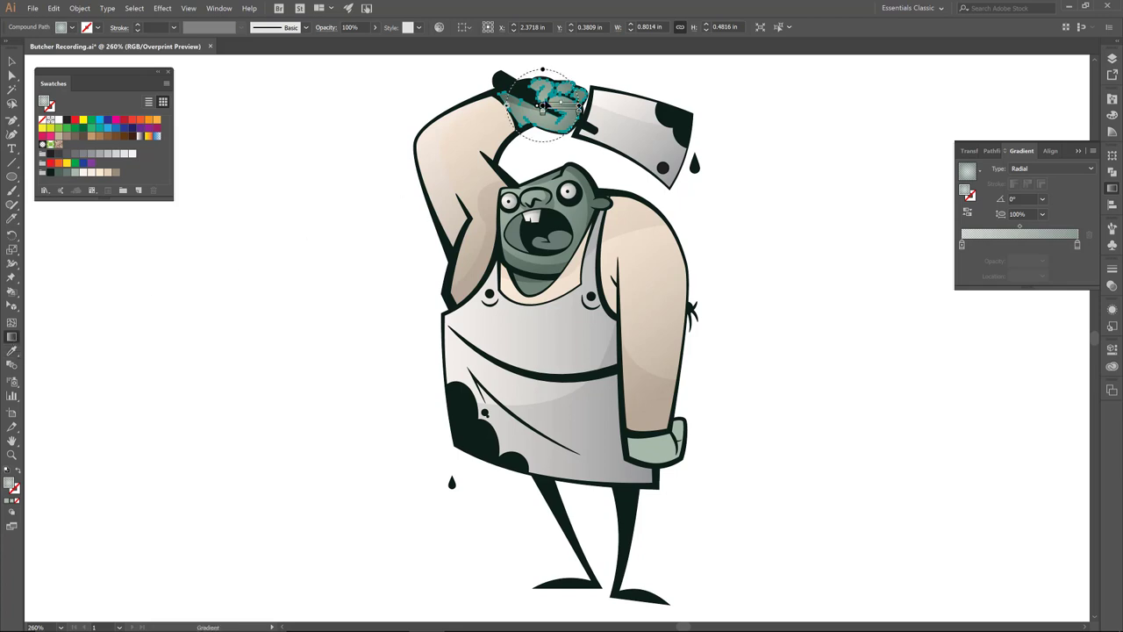
{"action": "mouse_move", "coordinate": [542, 107]}
{"action": "left_mouse_down"}
{"action": "mouse_move", "coordinate": [539, 77]}
{"action": "mouse_move", "coordinate": [596, 76]}
{"action": "mouse_move", "coordinate": [577, 130]}
{"action": "left_mouse_up"}
{"action": "mouse_move", "coordinate": [578, 80]}
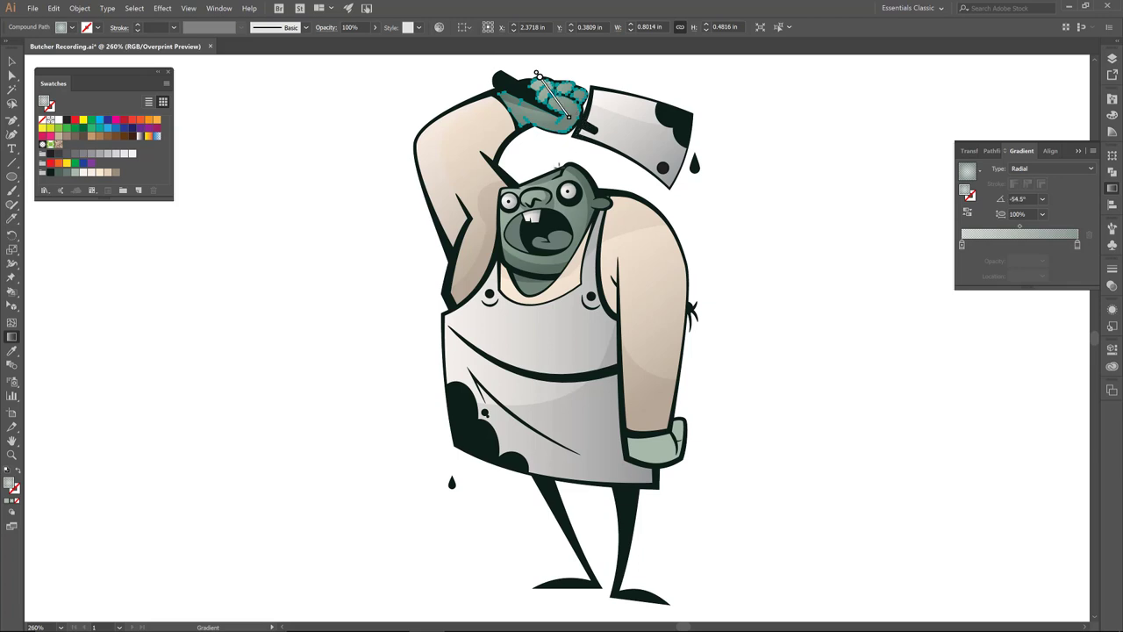
{"action": "key", "text": "v"}
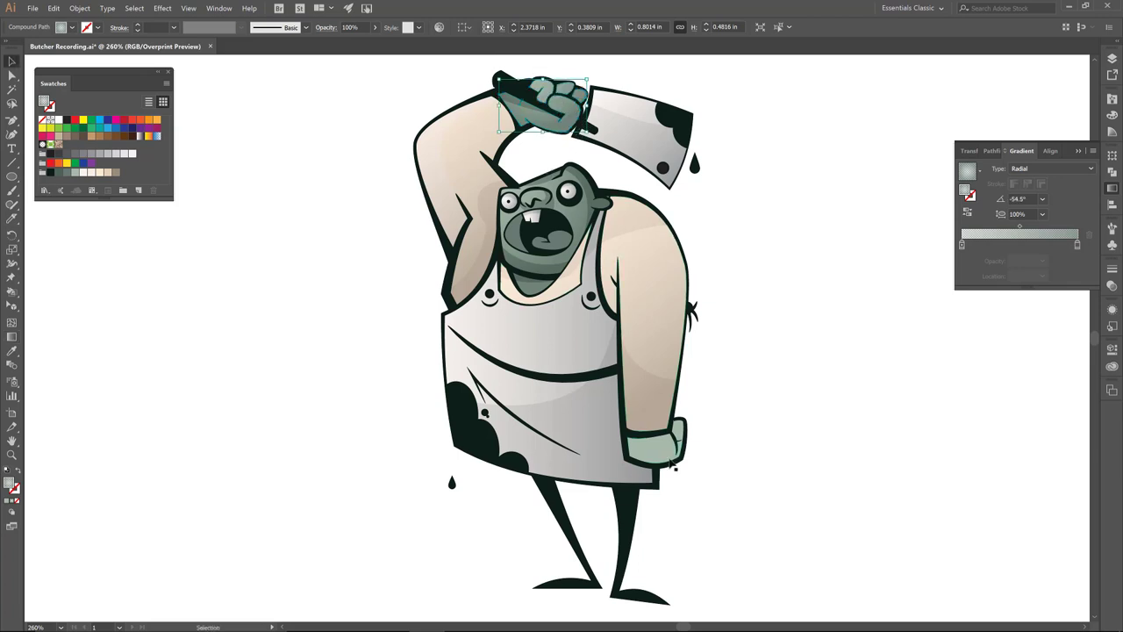
Combine the palm and thumb shapes of the lowered hand into one compound path
{"action": "left_click", "coordinate": [669, 461]}
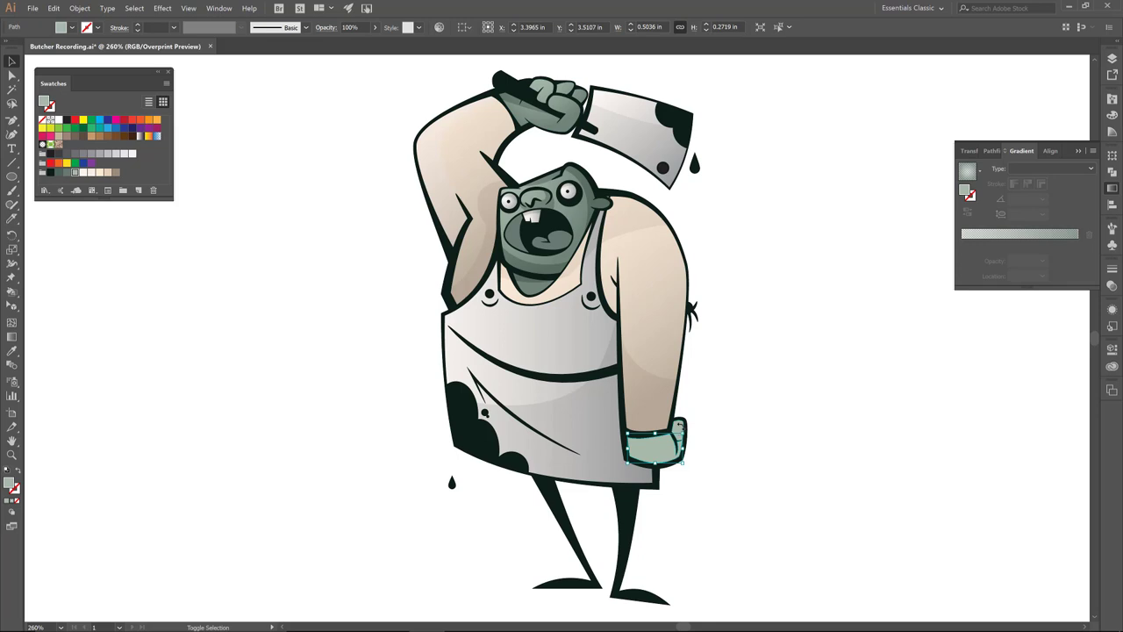
{"action": "left_click", "coordinate": [683, 435]}
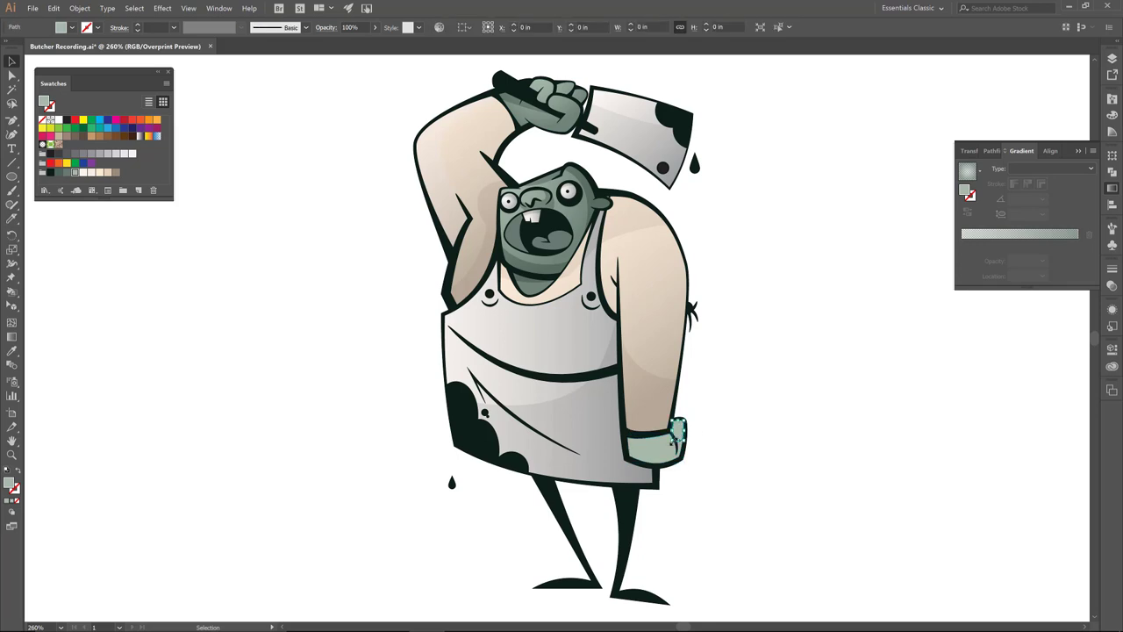
{"action": "left_click", "coordinate": [653, 453]}
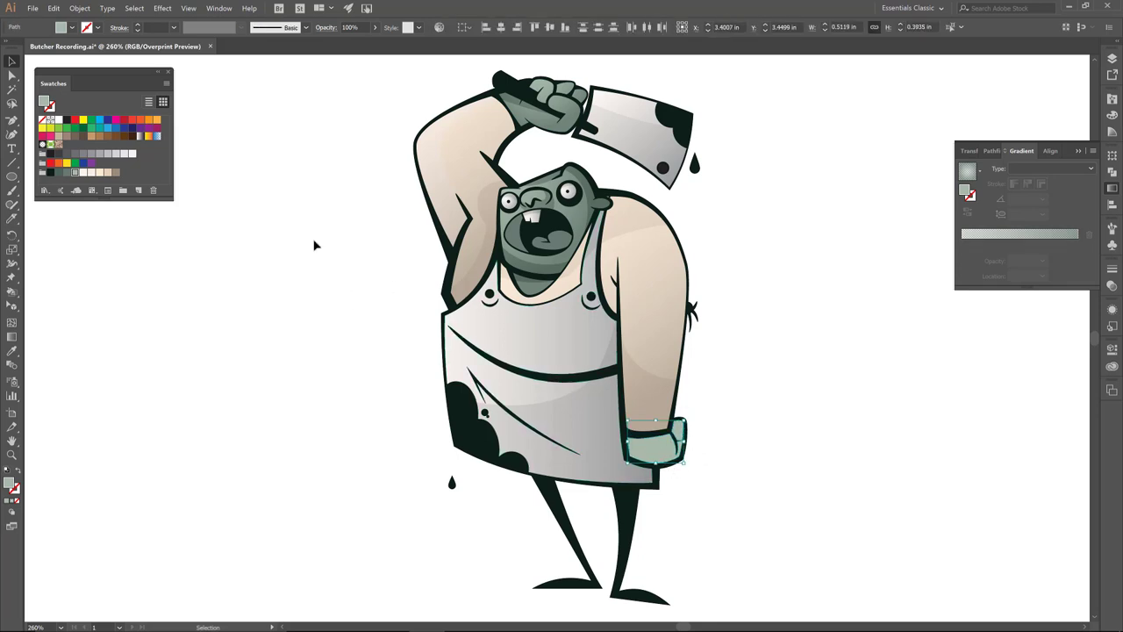
{"action": "left_click", "coordinate": [85, 8]}
{"action": "mouse_move", "coordinate": [168, 428]}
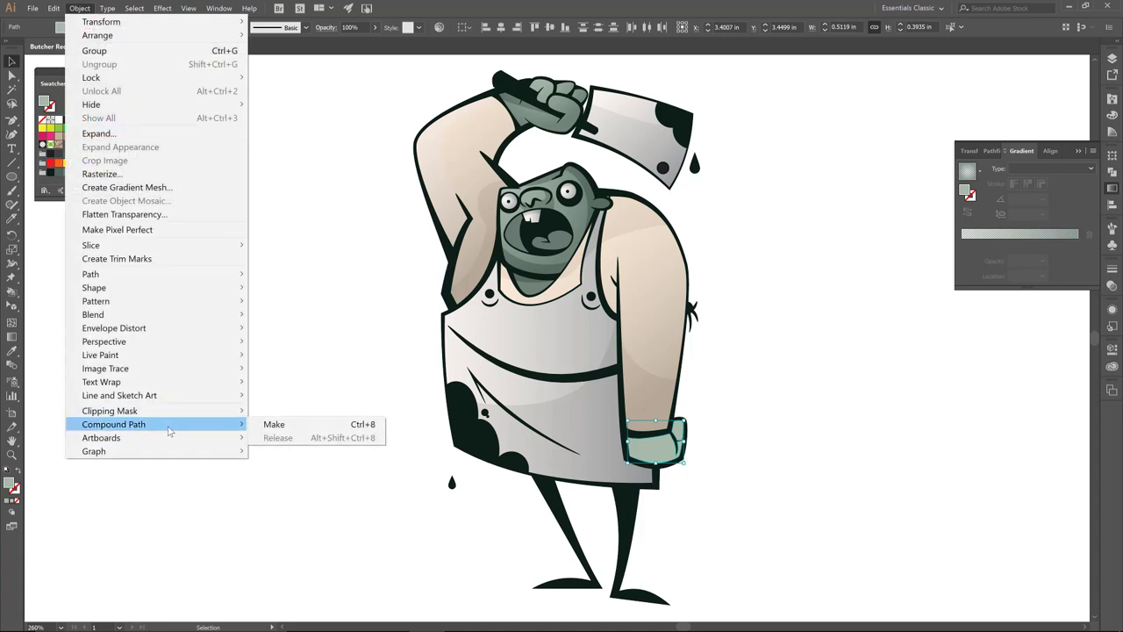
{"action": "left_click", "coordinate": [275, 425]}
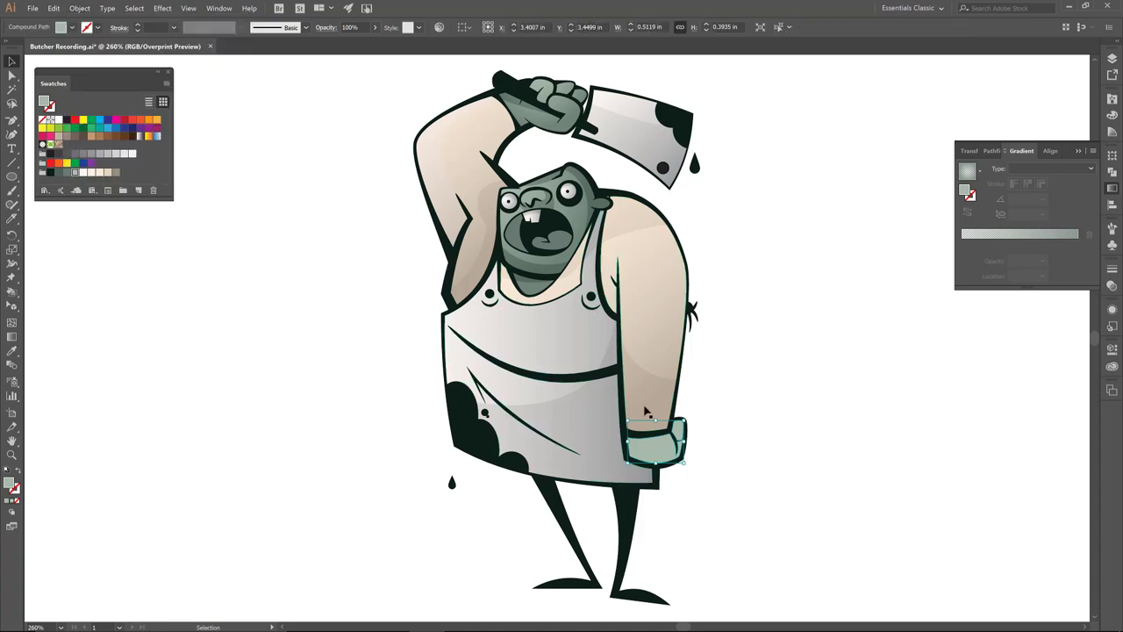
Copy the face's green radial gradient to the lowered hand and angle it at about 25.9° from the lower-left palm toward the thumb
{"action": "key", "text": "i"}
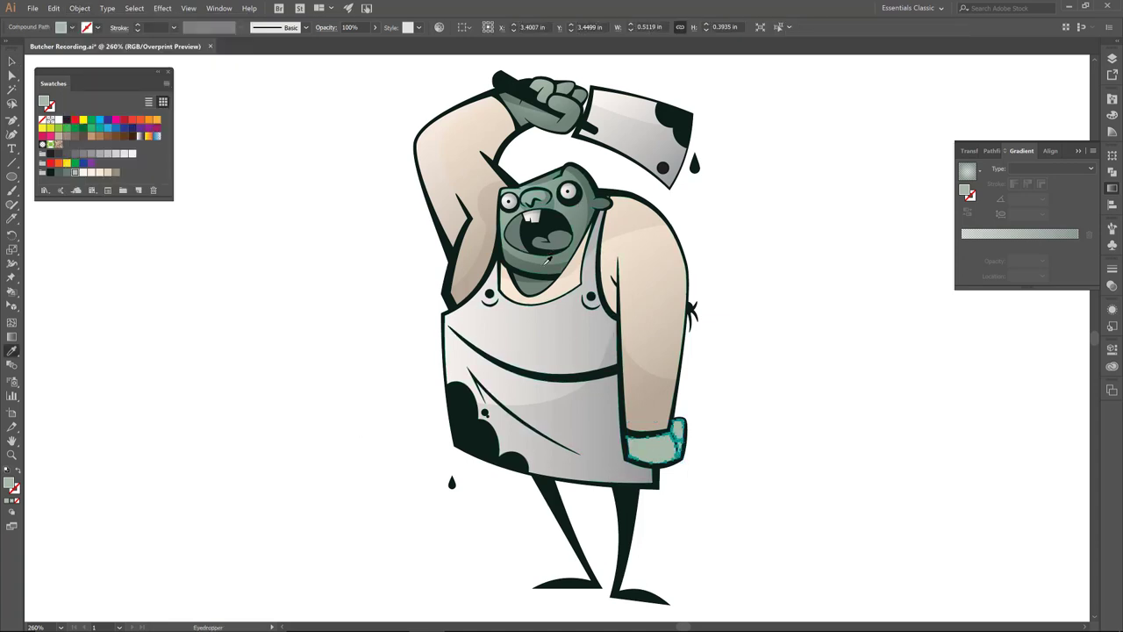
{"action": "left_click", "coordinate": [545, 261]}
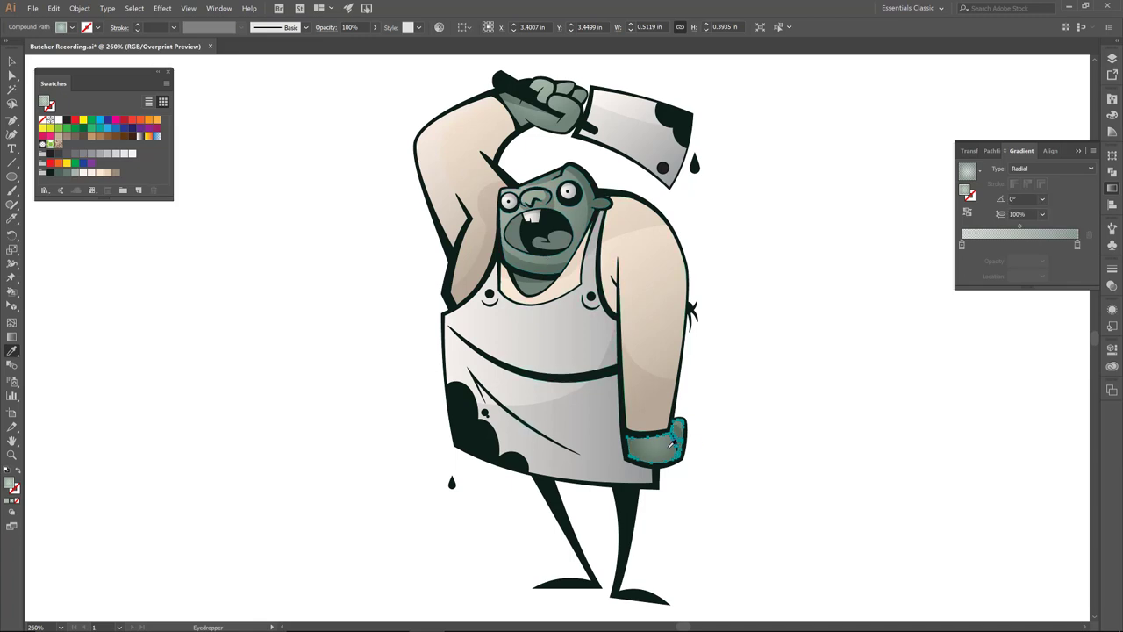
{"action": "left_click", "coordinate": [12, 338]}
{"action": "mouse_move", "coordinate": [673, 442]}
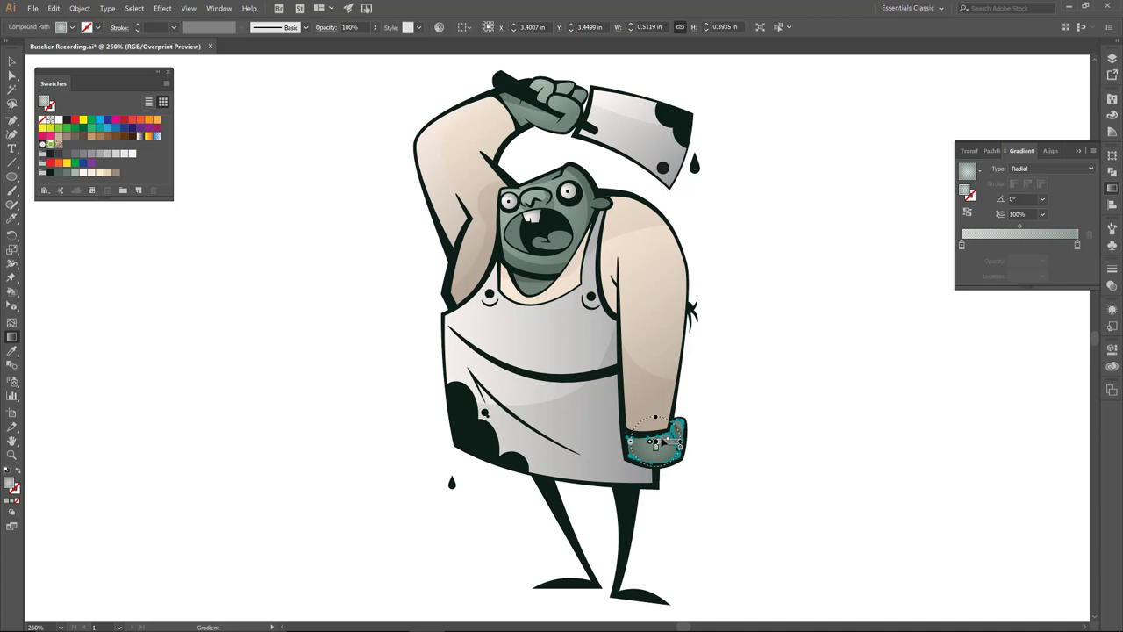
{"action": "mouse_move", "coordinate": [657, 445]}
{"action": "left_mouse_down"}
{"action": "mouse_move", "coordinate": [634, 457]}
{"action": "mouse_move", "coordinate": [688, 456]}
{"action": "mouse_move", "coordinate": [688, 432]}
{"action": "left_mouse_up"}
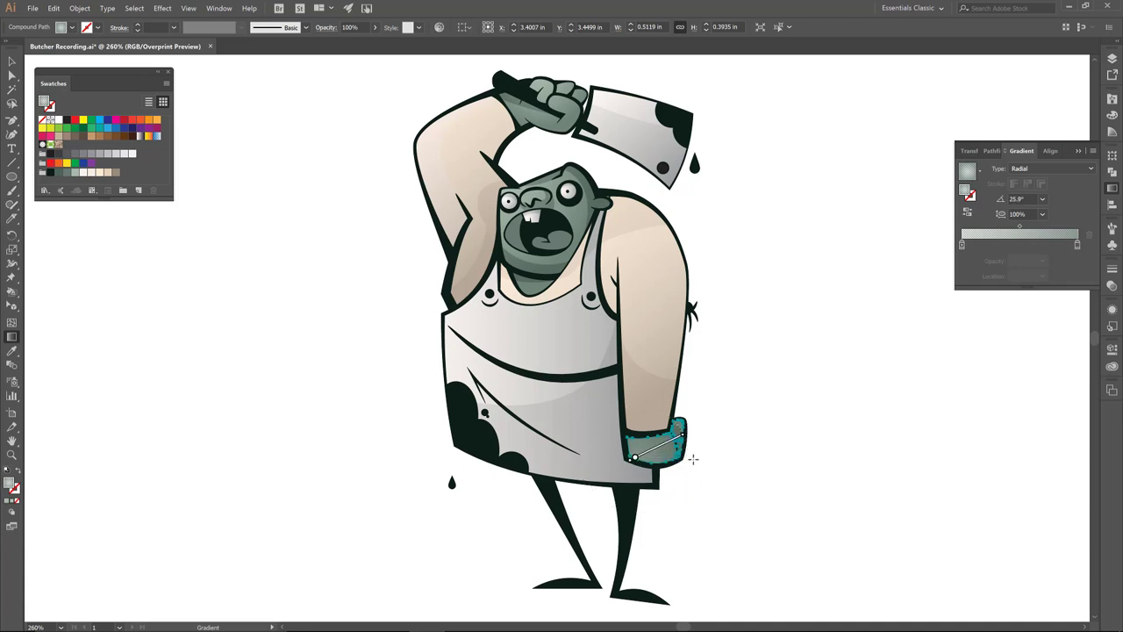
{"action": "mouse_move", "coordinate": [689, 452]}
{"action": "key", "text": "v"}
Fill the tongue and inner cheek shapes in the mouth with the radial gradient and set its outer stop to the darkest green
{"action": "left_click", "coordinate": [551, 239]}
{"action": "left_click", "coordinate": [519, 242], "text": "shift"}
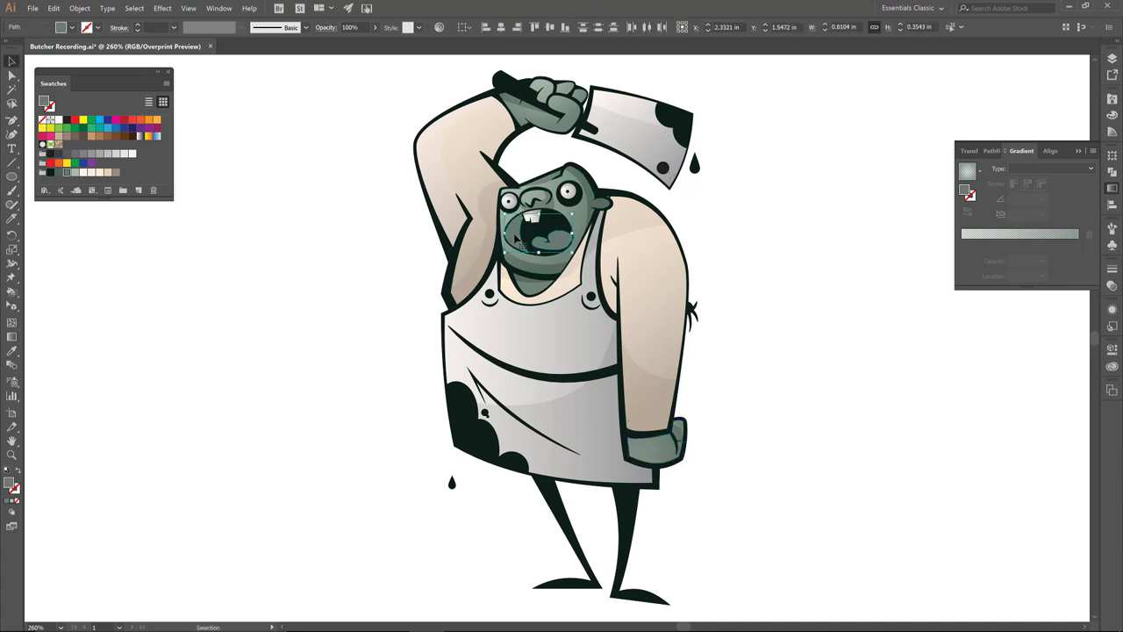
{"action": "left_click", "coordinate": [1025, 234]}
{"action": "double_click", "coordinate": [1078, 244]}
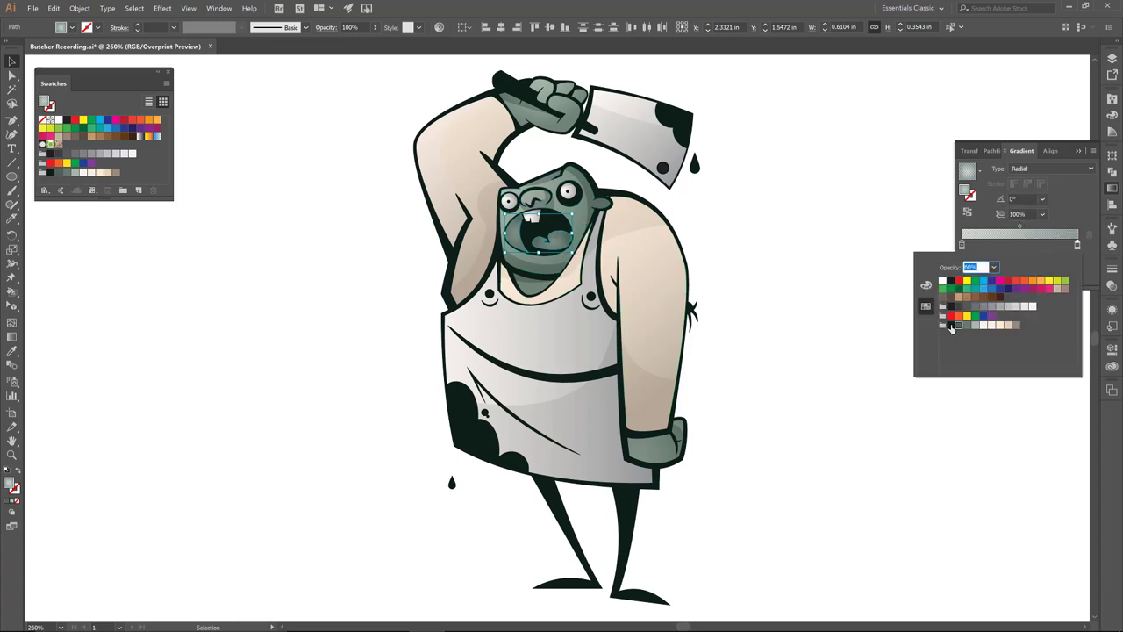
{"action": "left_click", "coordinate": [950, 326]}
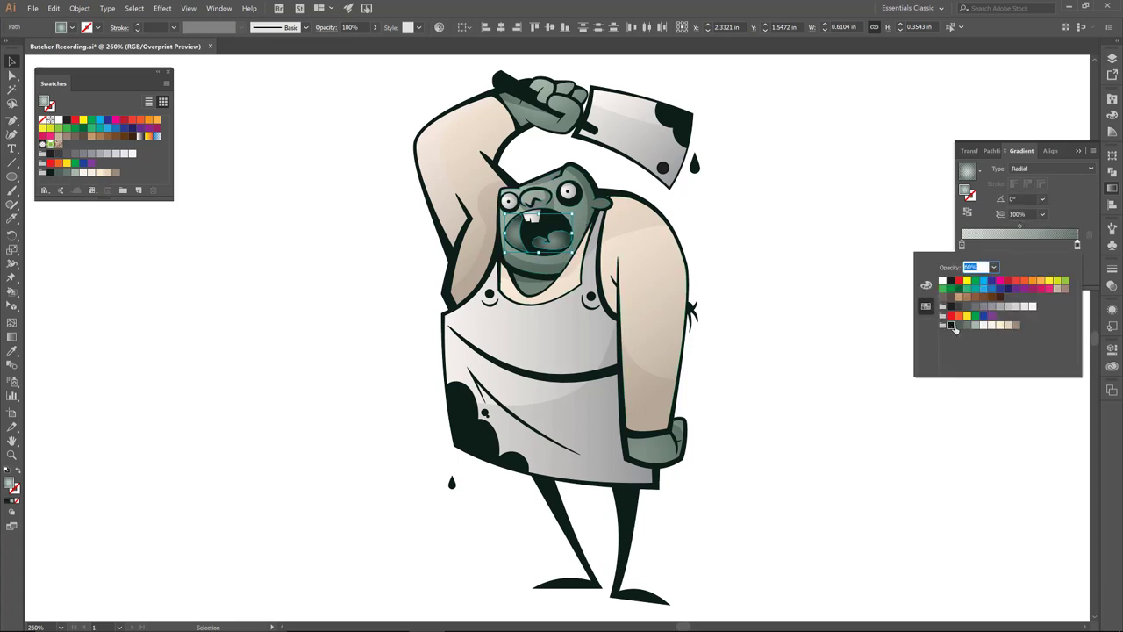
Shift the center of the inner cheek's radial gradient slightly left, to the middle of the shape
{"action": "key", "text": "Escape"}
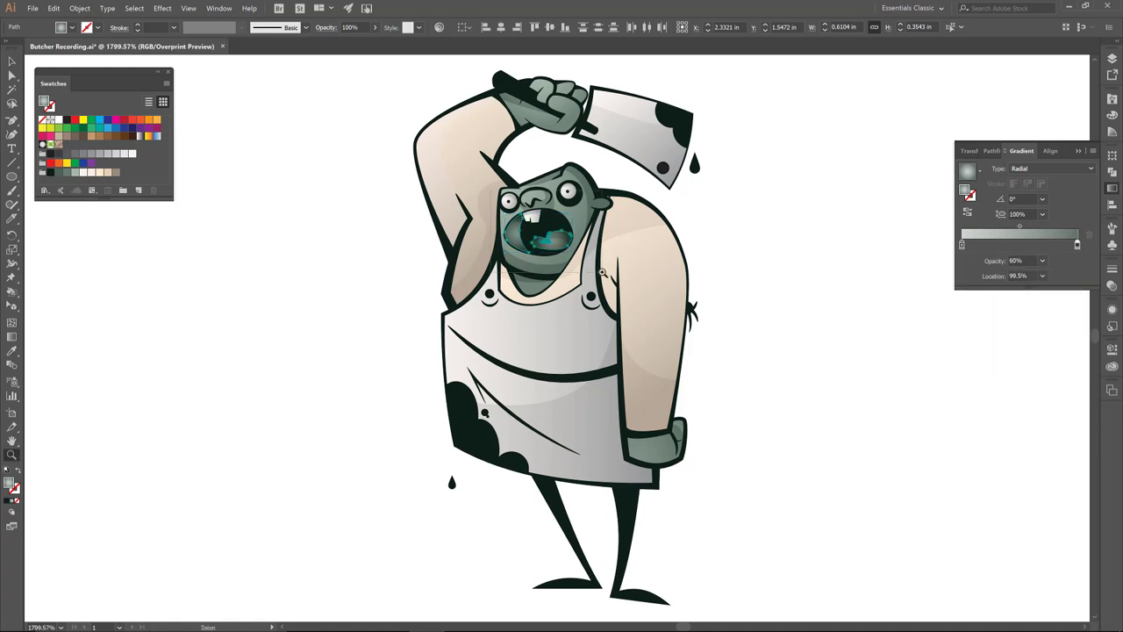
{"action": "key", "text": "z"}
{"action": "left_click_drag", "start_coordinate": [489, 193], "coordinate": [602, 272]}
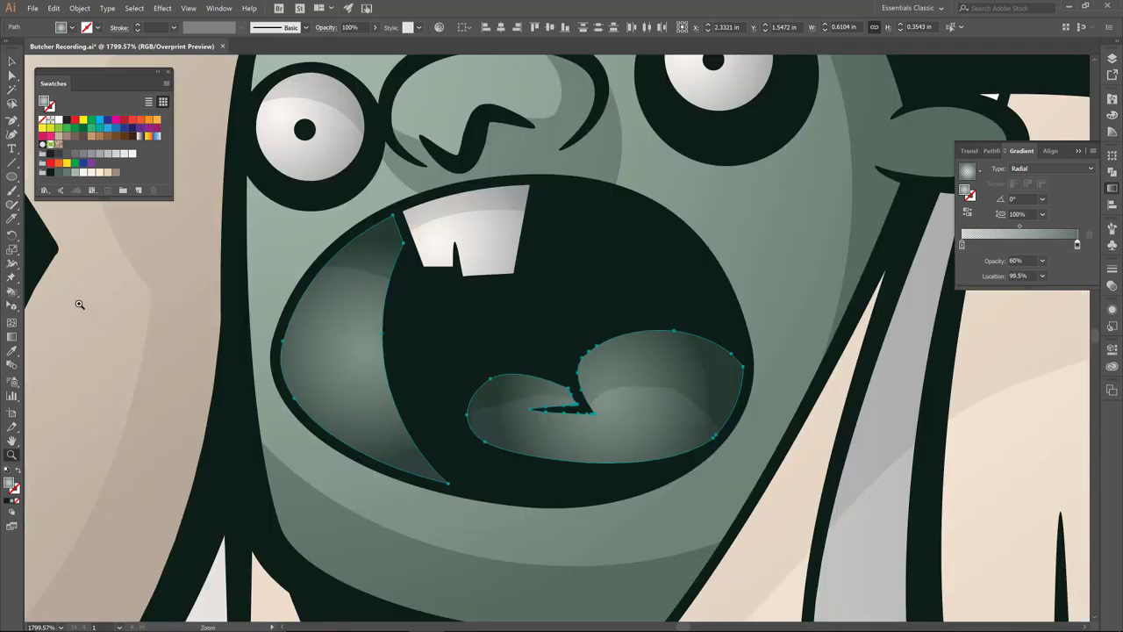
{"action": "left_click", "coordinate": [11, 339]}
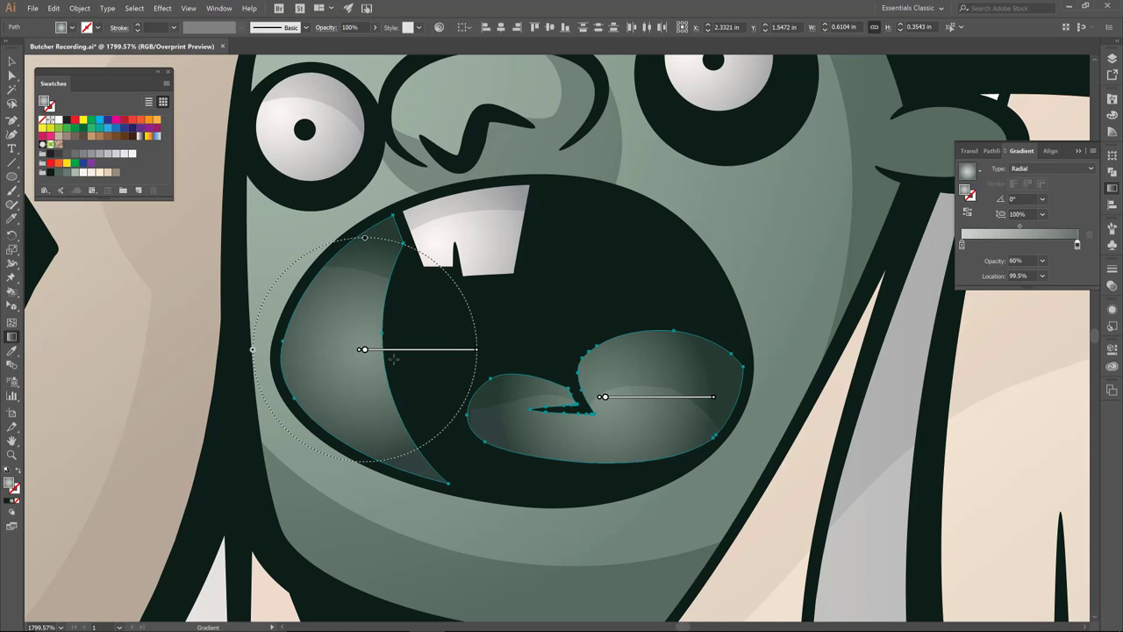
{"action": "left_click_drag", "start_coordinate": [362, 351], "coordinate": [329, 355]}
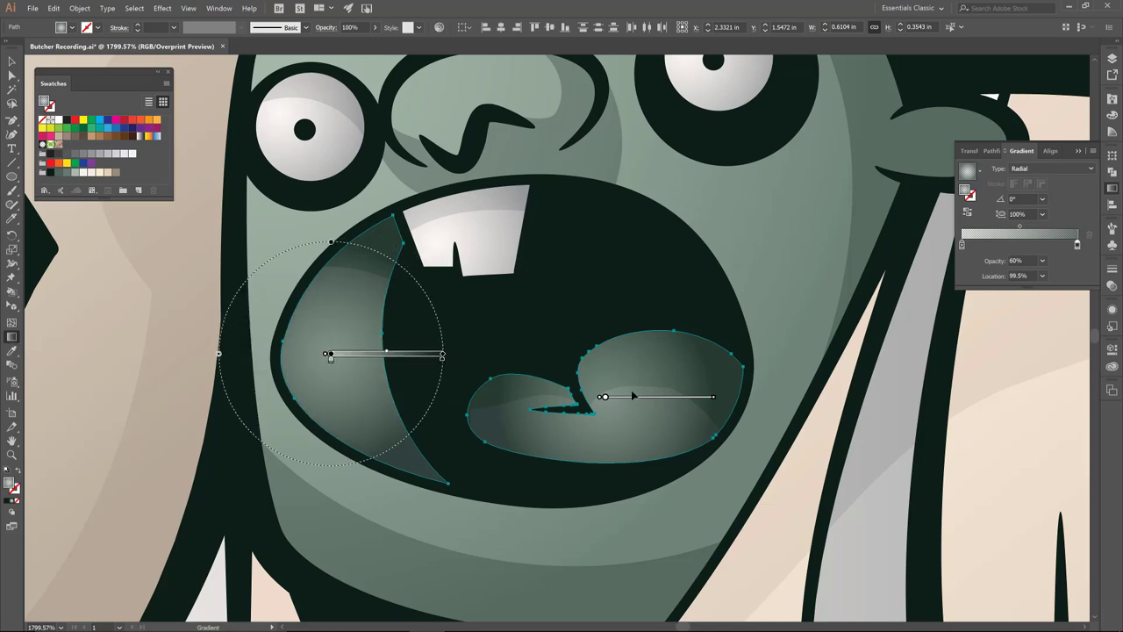
Move the center of the tongue's radial gradient to its smaller left lobe, widen the gradient slightly, and deselect
{"action": "left_click_drag", "start_coordinate": [602, 399], "coordinate": [531, 406]}
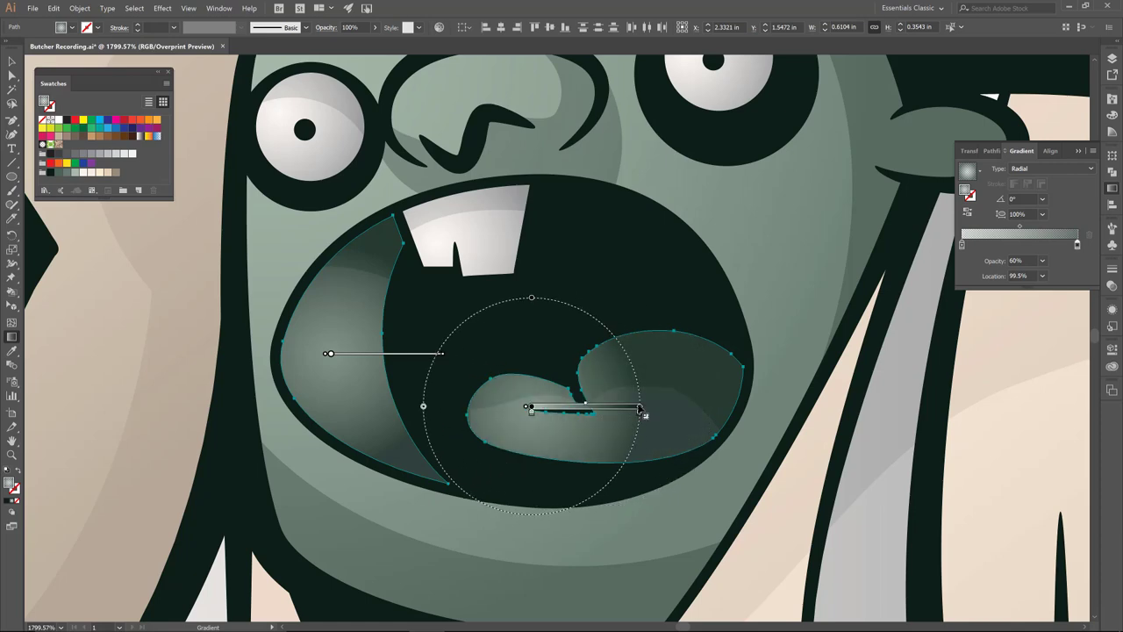
{"action": "left_click_drag", "start_coordinate": [640, 408], "coordinate": [658, 408]}
{"action": "key", "text": "ctrl+0"}
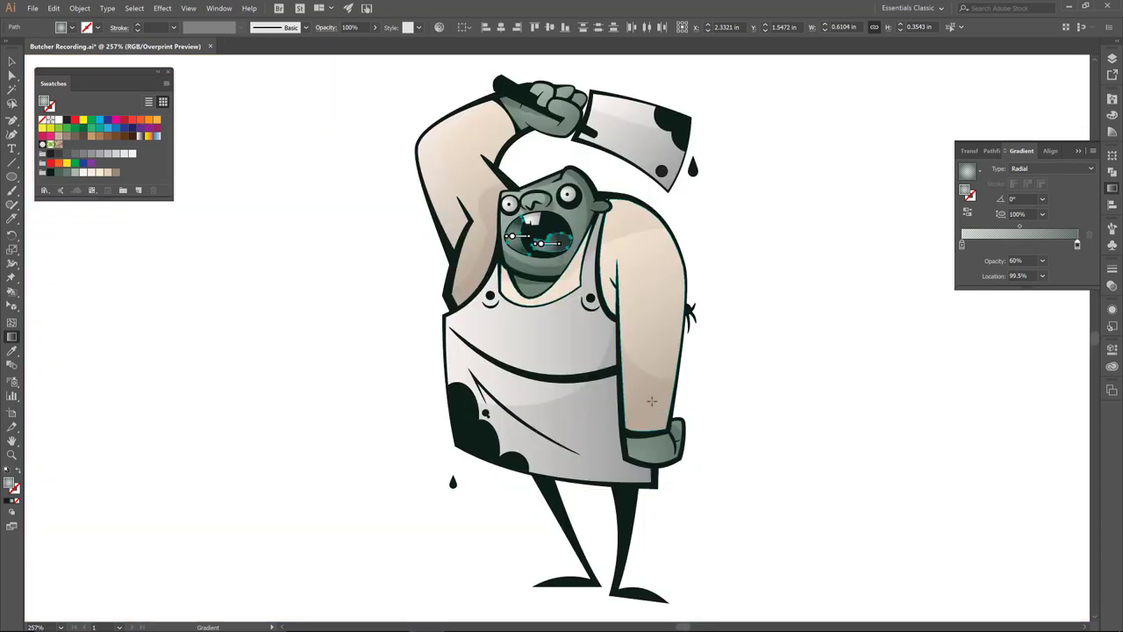
{"action": "key", "text": "v"}
{"action": "left_click", "coordinate": [396, 395]}
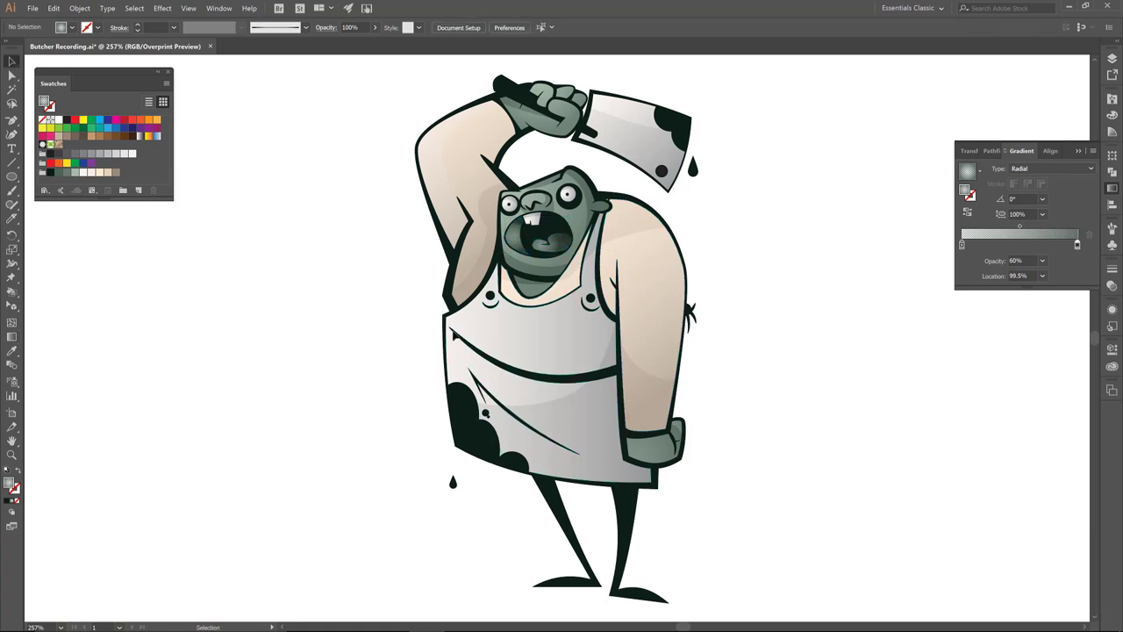
Save the document and lock the gradient layer
{"action": "left_click", "coordinate": [35, 10]}
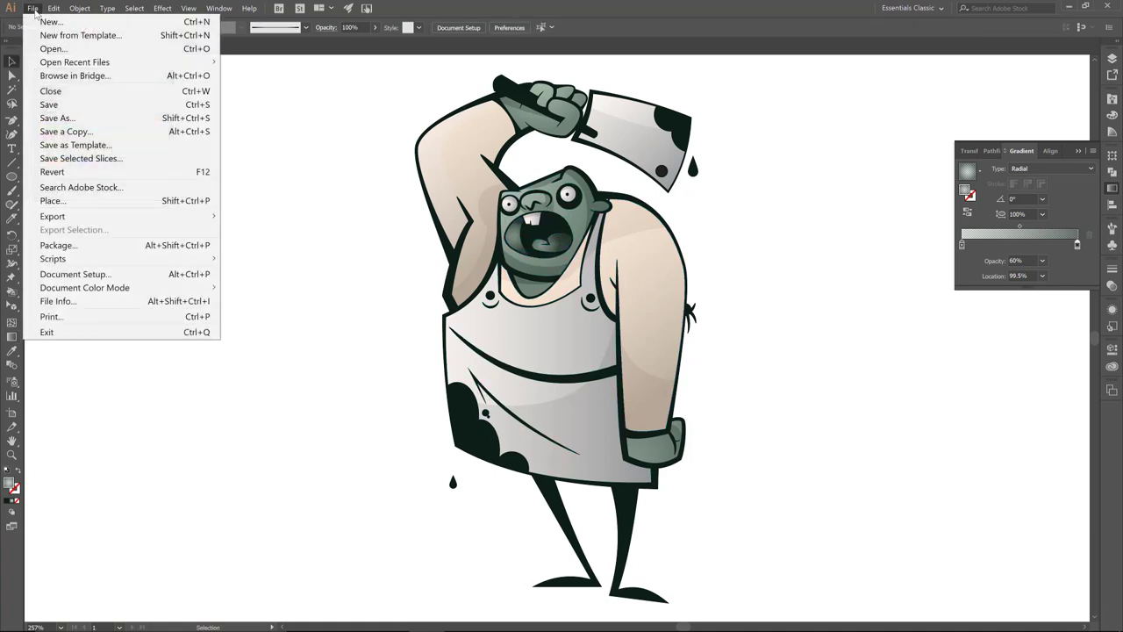
{"action": "left_click", "coordinate": [44, 105]}
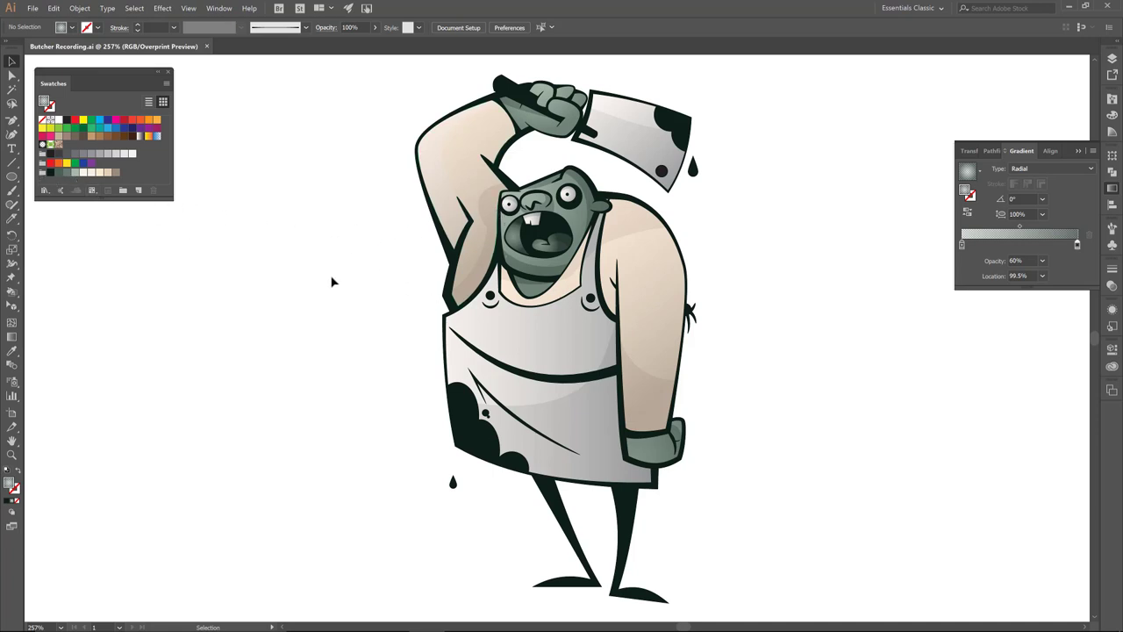
{"action": "left_click", "coordinate": [1112, 58]}
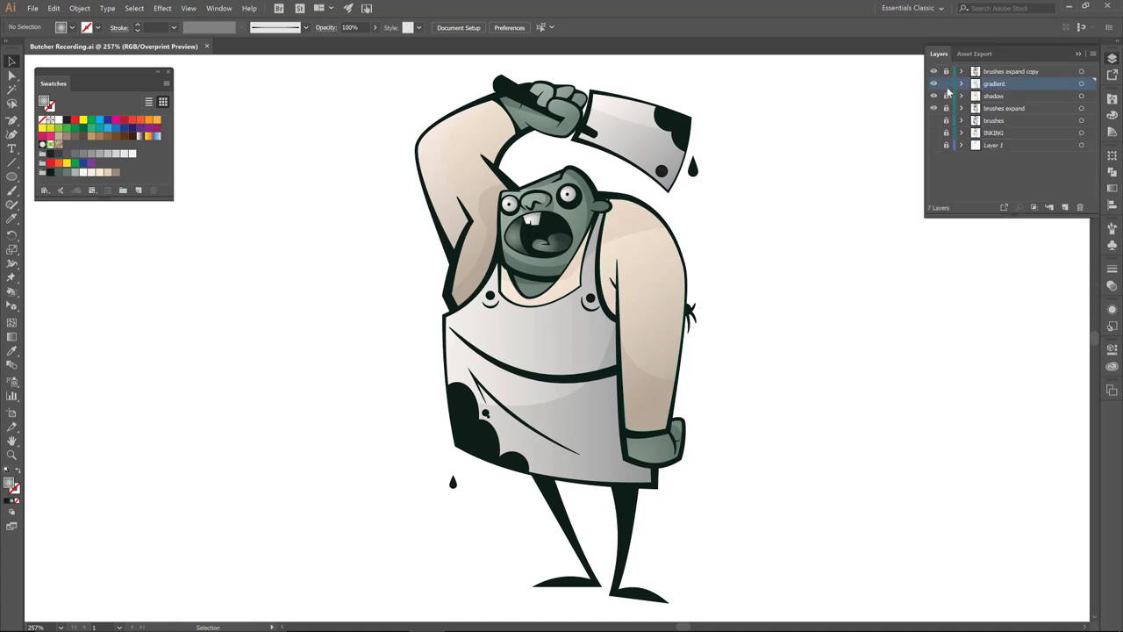
{"action": "left_click", "coordinate": [946, 85]}
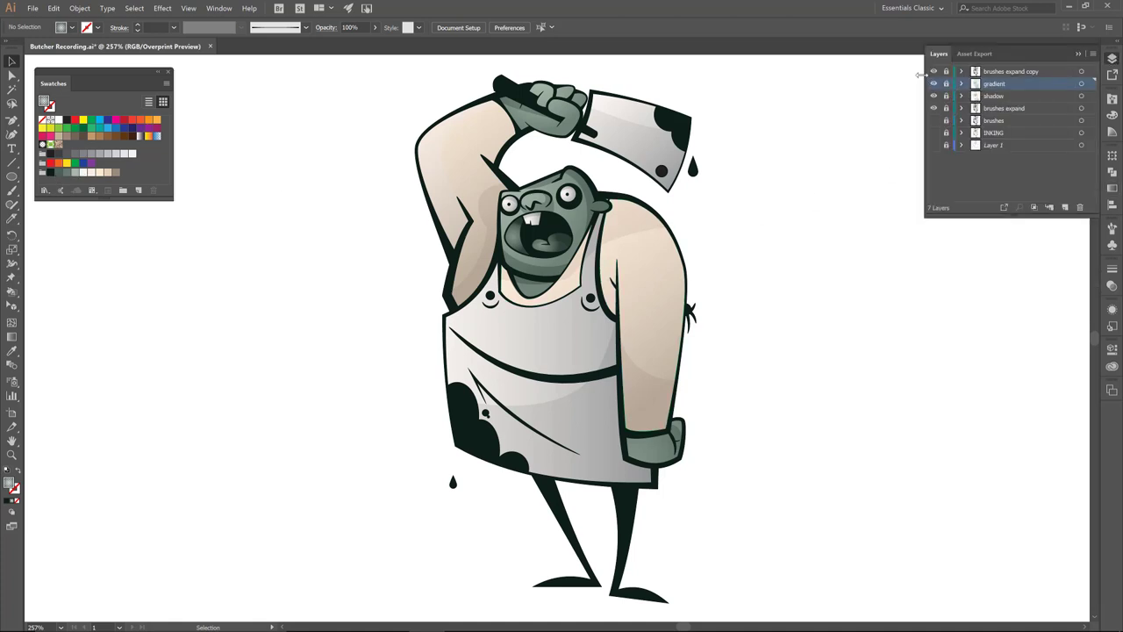
{"action": "left_click", "coordinate": [935, 122]}
{"action": "left_click", "coordinate": [998, 122]}
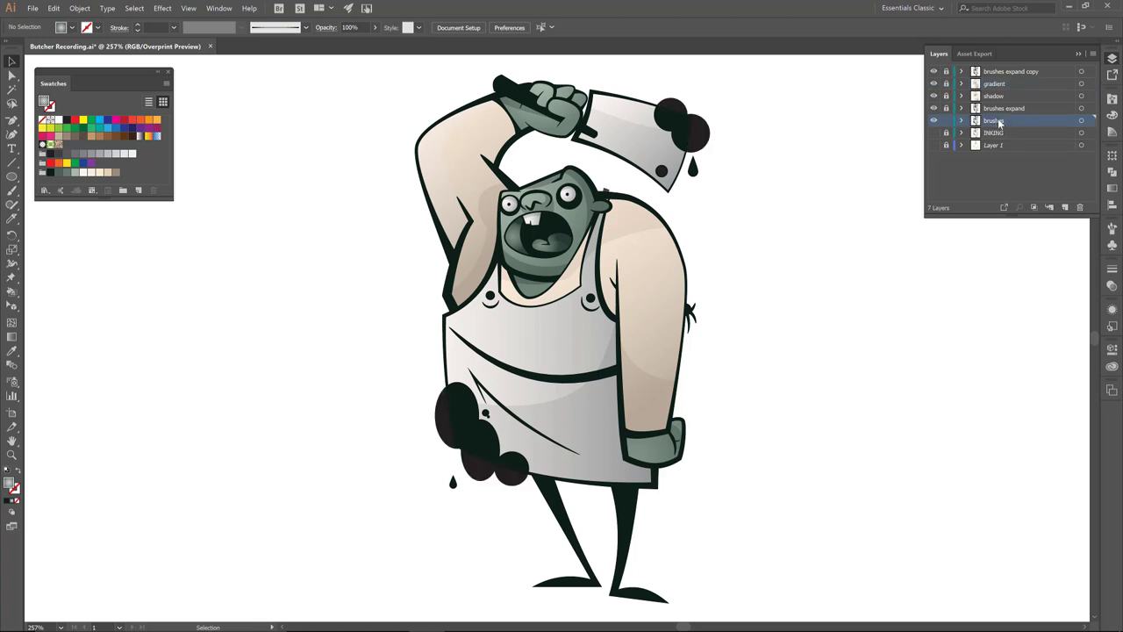
{"action": "left_click", "coordinate": [934, 122]}
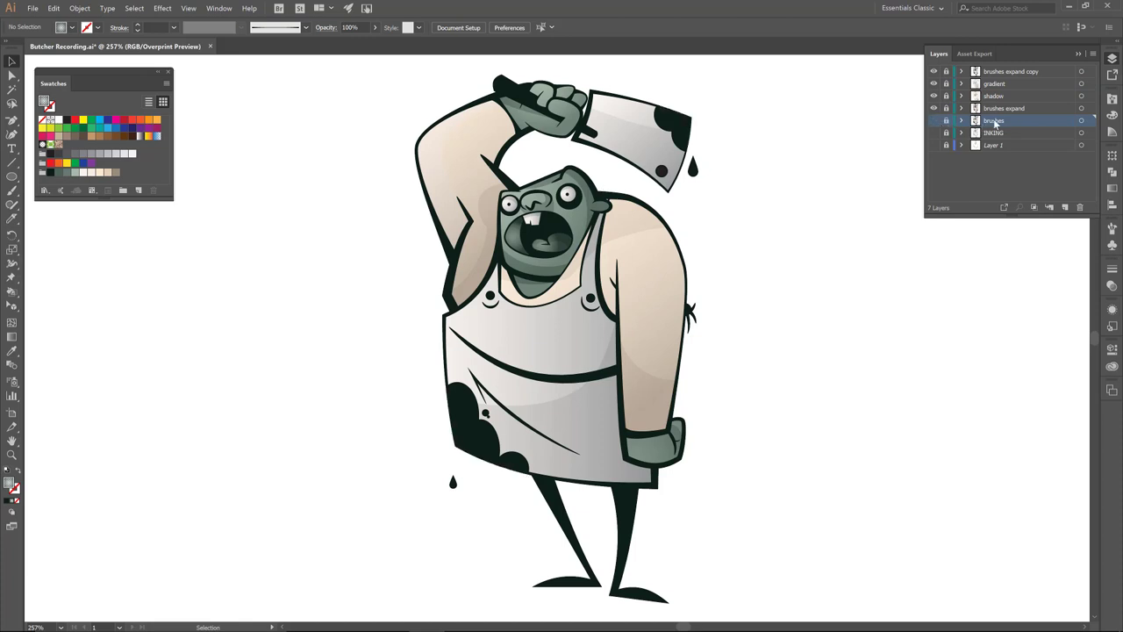
Hide the shadow, gradient and brushes expand copy layers so only the flat-colored brushes expand layer shows
{"action": "left_click", "coordinate": [995, 108]}
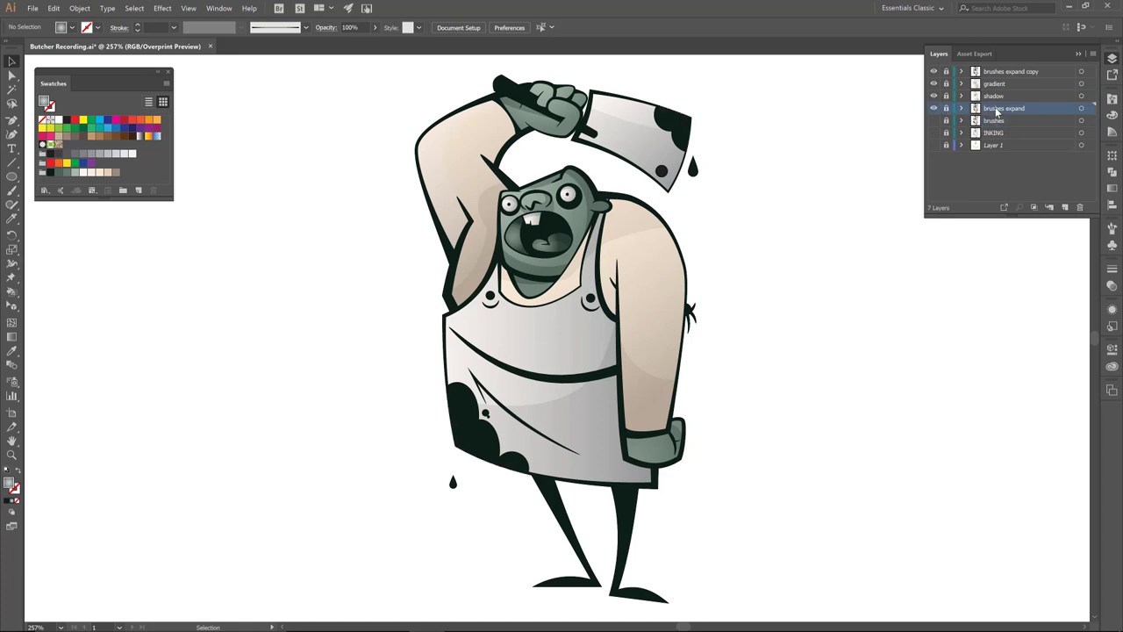
{"action": "left_click", "coordinate": [934, 96]}
{"action": "left_click", "coordinate": [935, 83]}
{"action": "left_click", "coordinate": [934, 71]}
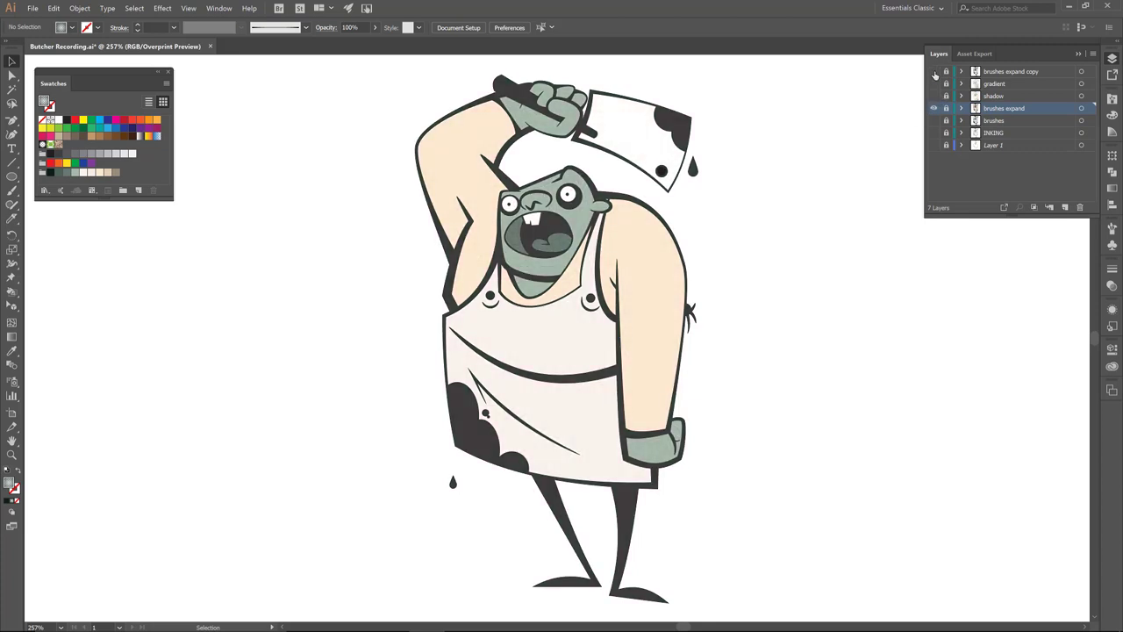
Duplicate the brushes expand layer, hiding the original and unlocking the copy
{"action": "left_click", "coordinate": [1092, 54]}
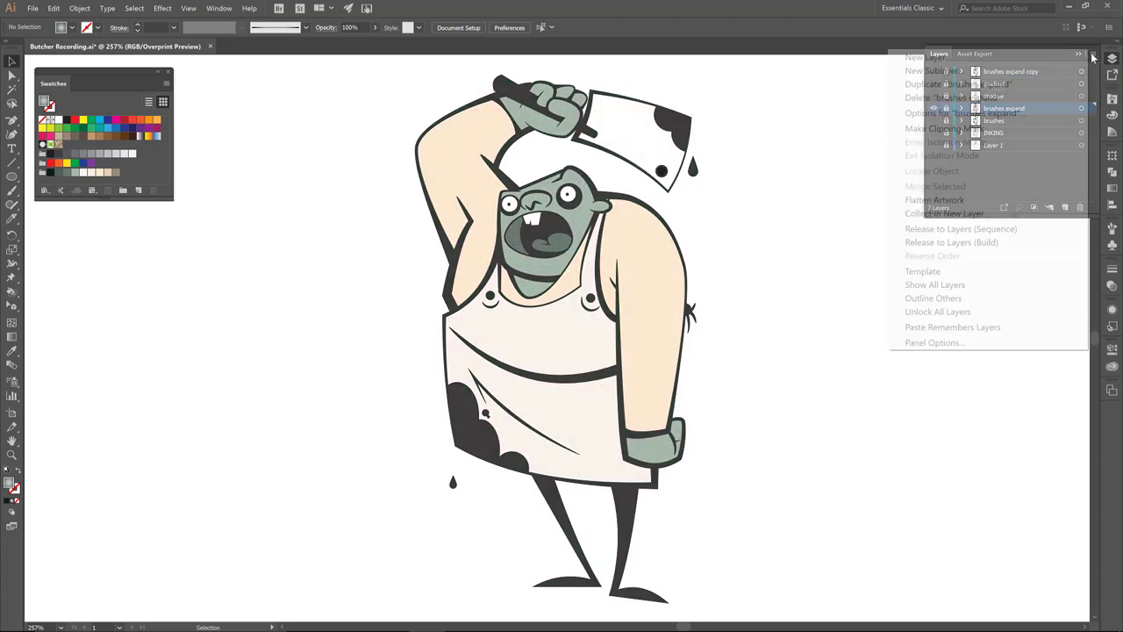
{"action": "left_click", "coordinate": [951, 84]}
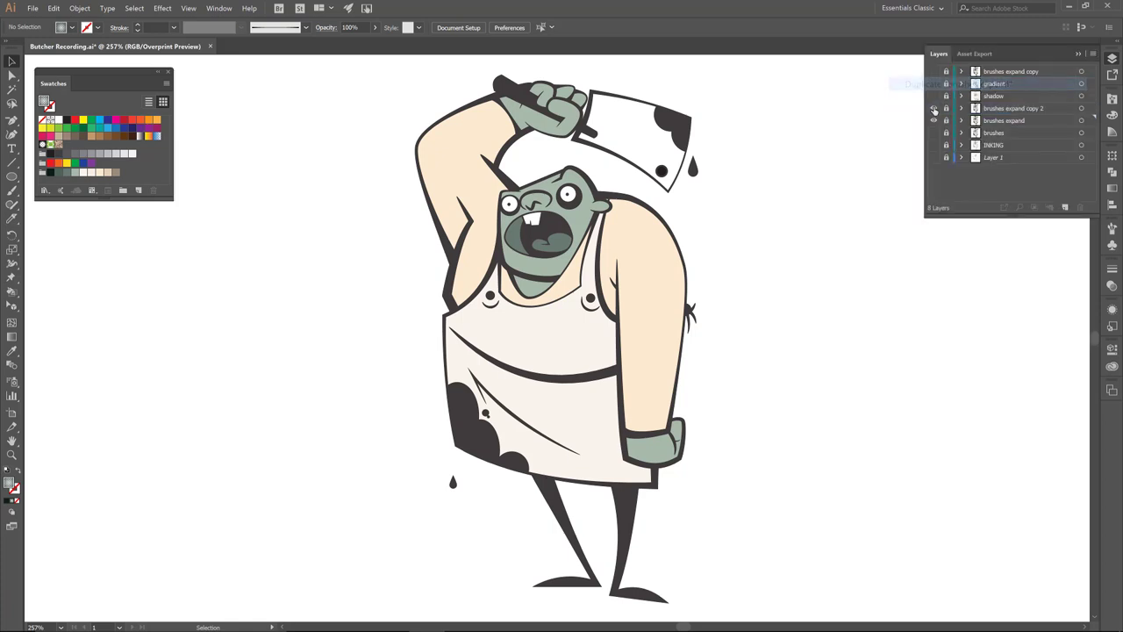
{"action": "left_click", "coordinate": [934, 120]}
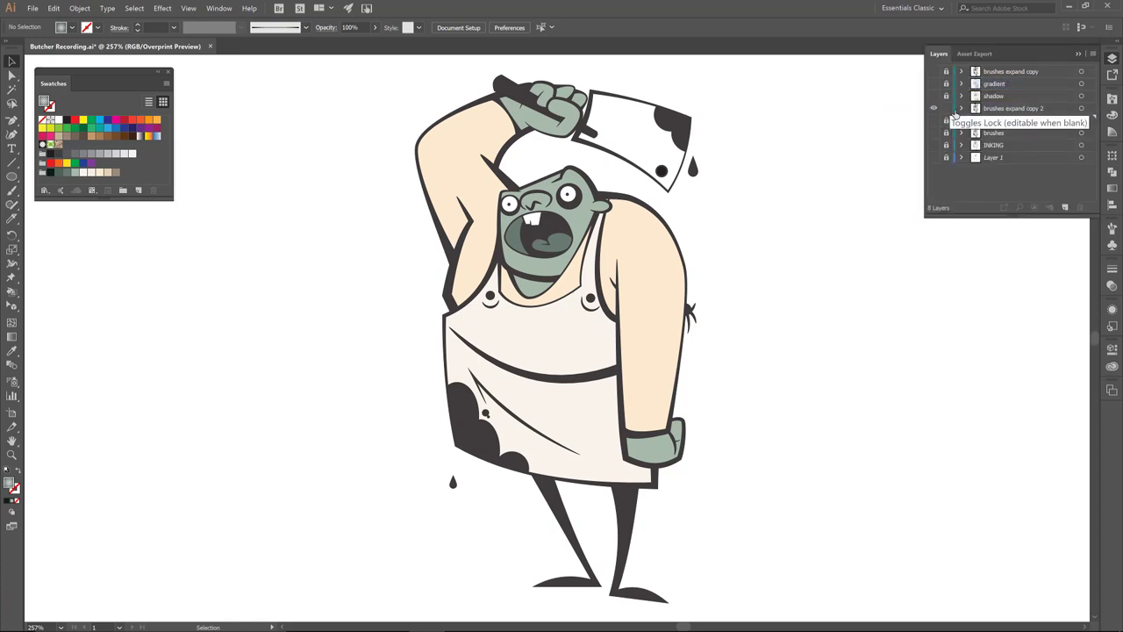
Unite all artwork on the brushes expand copy 2 layer into one silhouette with Pathfinder
{"action": "left_click", "coordinate": [1081, 111]}
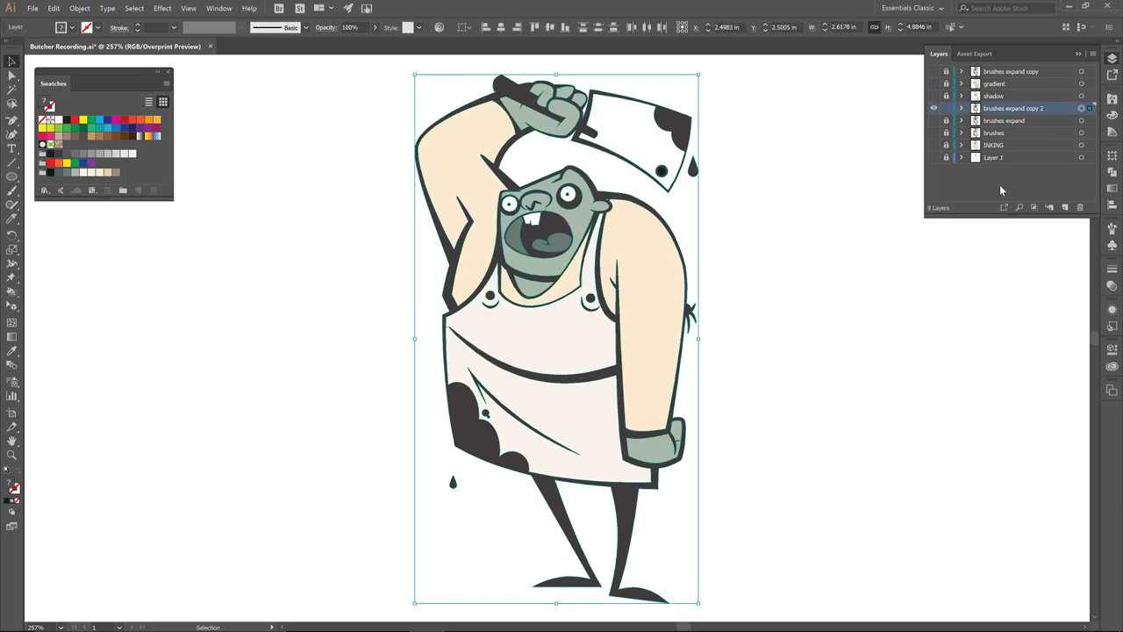
{"action": "left_click", "coordinate": [1113, 171]}
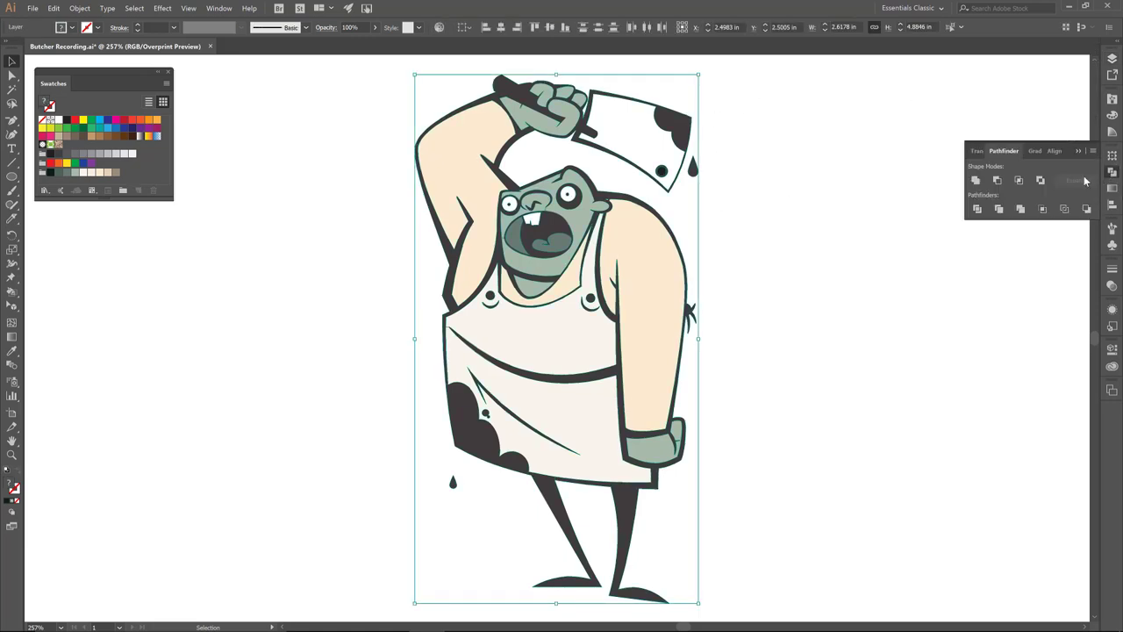
{"action": "left_click", "coordinate": [975, 180]}
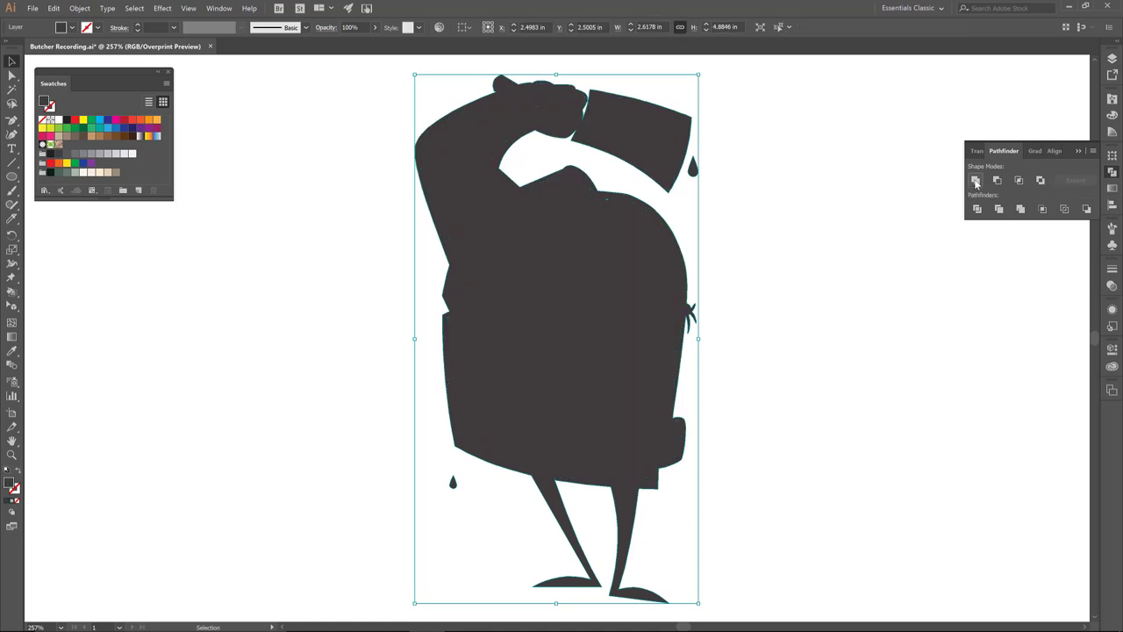
Give the butcher silhouette a light blue stroke with a weight of 3 pt
{"action": "key", "text": "shift+b"}
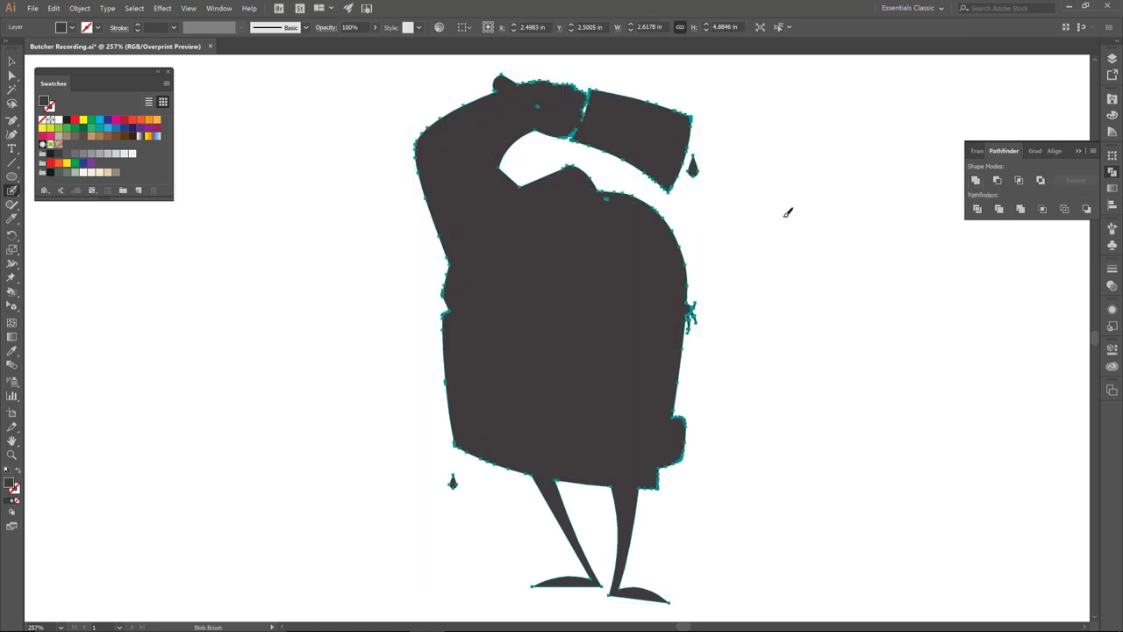
{"action": "key", "text": "ctrl+shift+a"}
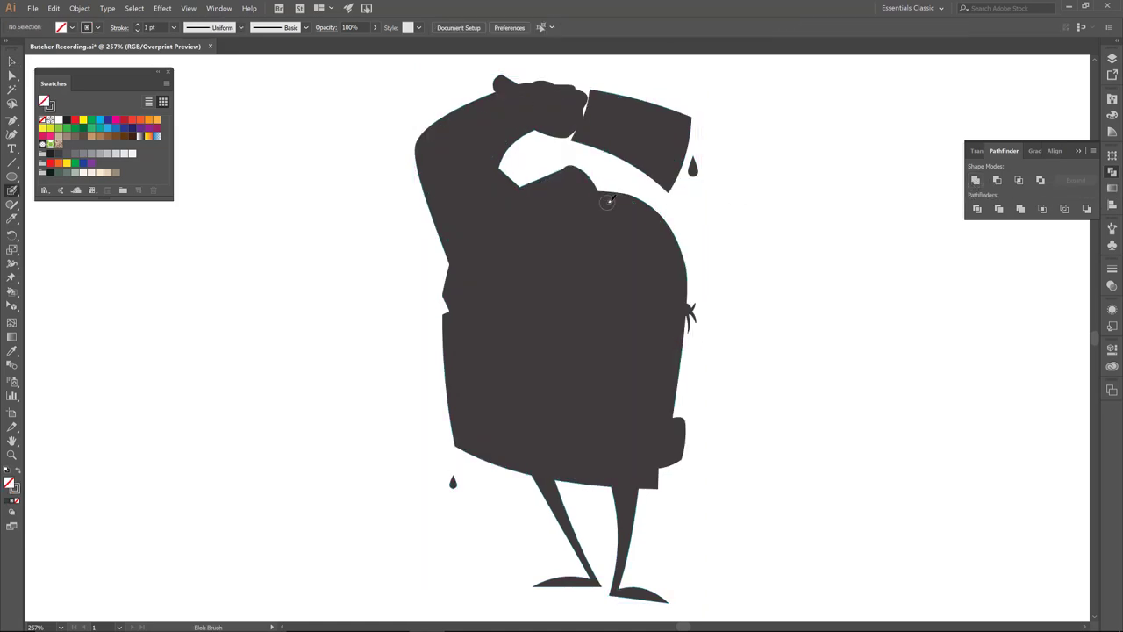
{"action": "key", "text": "v"}
{"action": "left_click", "coordinate": [610, 216]}
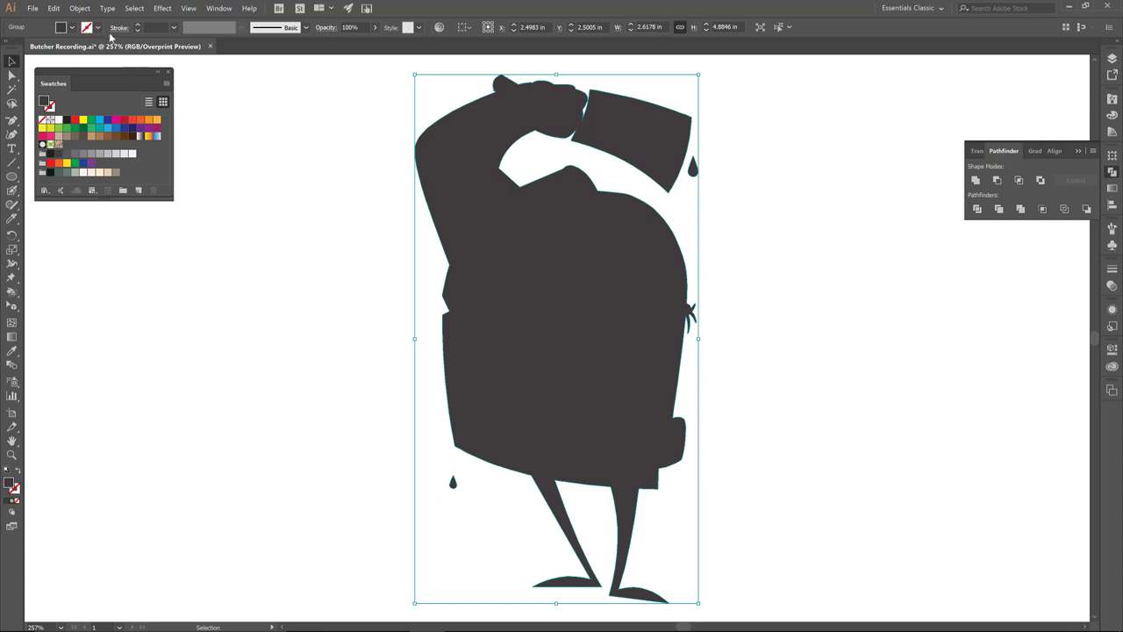
{"action": "left_click", "coordinate": [98, 28]}
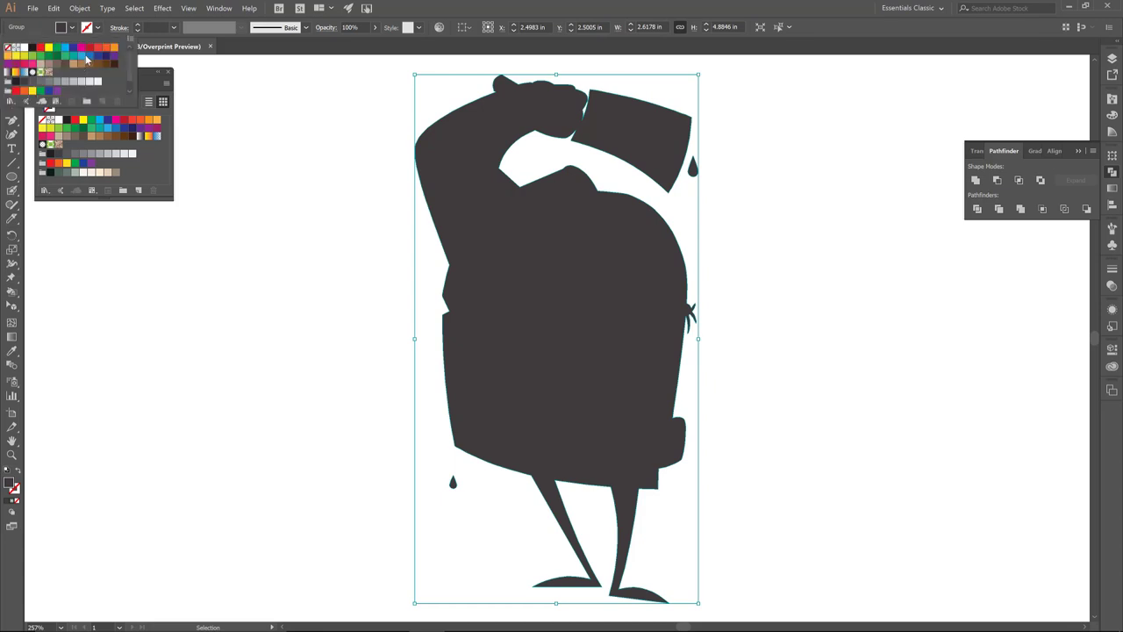
{"action": "left_click", "coordinate": [86, 57]}
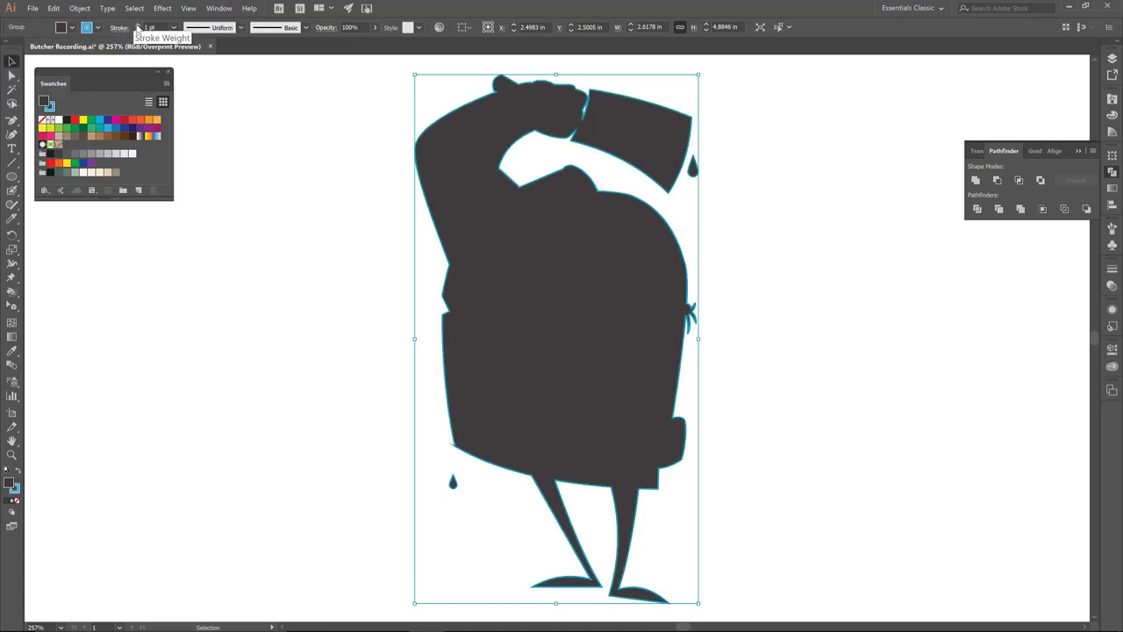
{"action": "left_click", "coordinate": [137, 28]}
{"action": "left_click", "coordinate": [137, 27]}
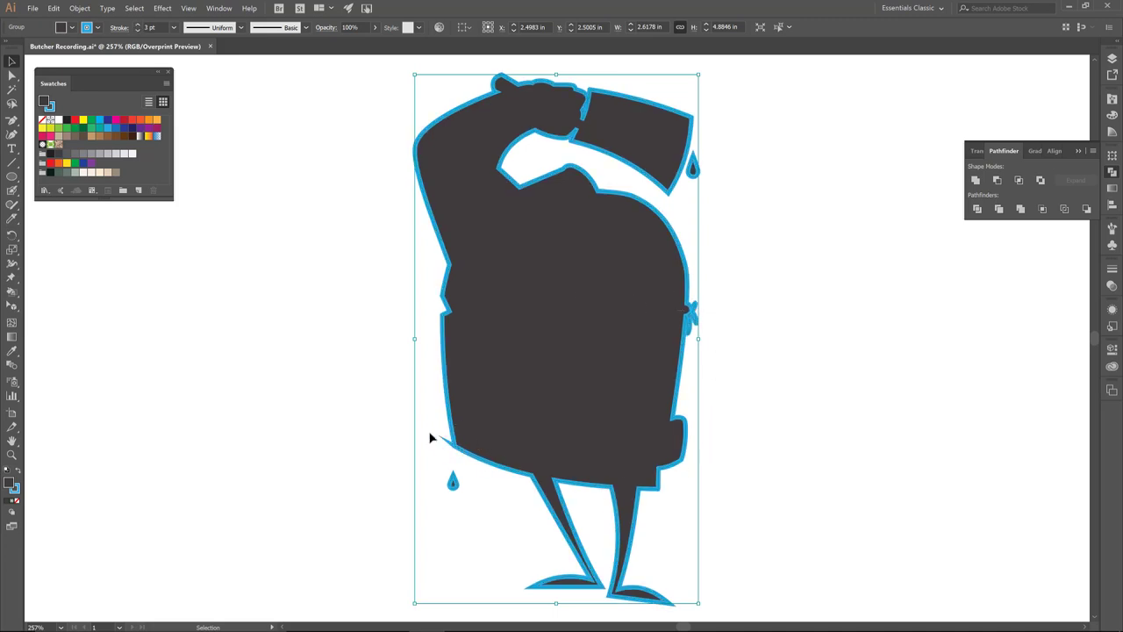
Show the full stroke options and align the silhouette's stroke to the outside
{"action": "left_click", "coordinate": [1111, 172]}
{"action": "left_click", "coordinate": [1111, 268]}
{"action": "left_click", "coordinate": [1092, 265]}
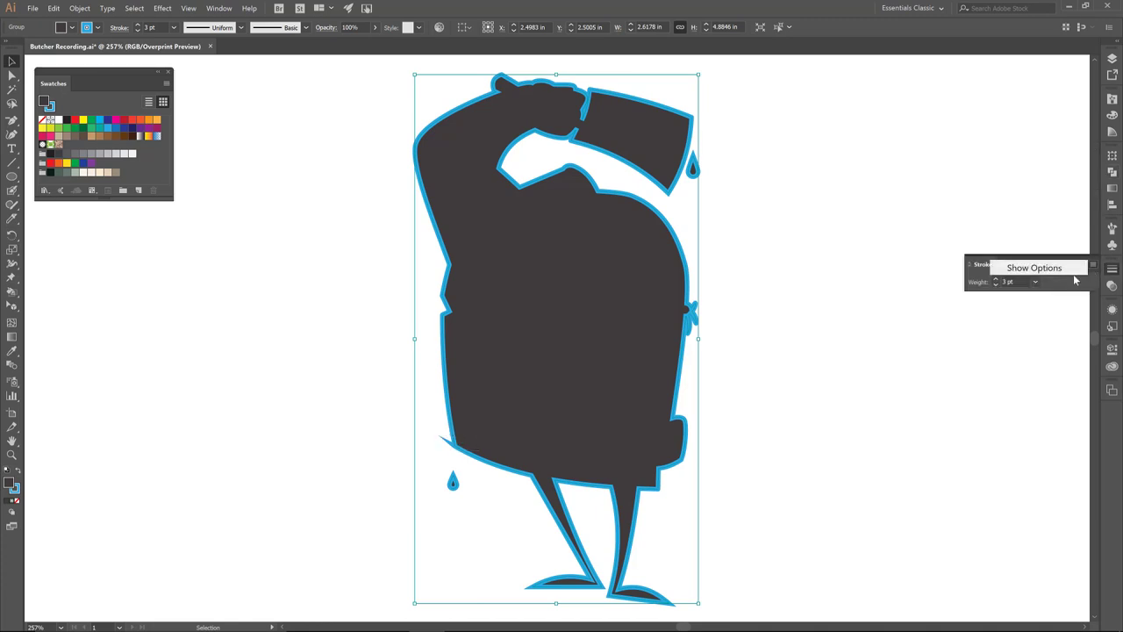
{"action": "left_click", "coordinate": [1039, 271]}
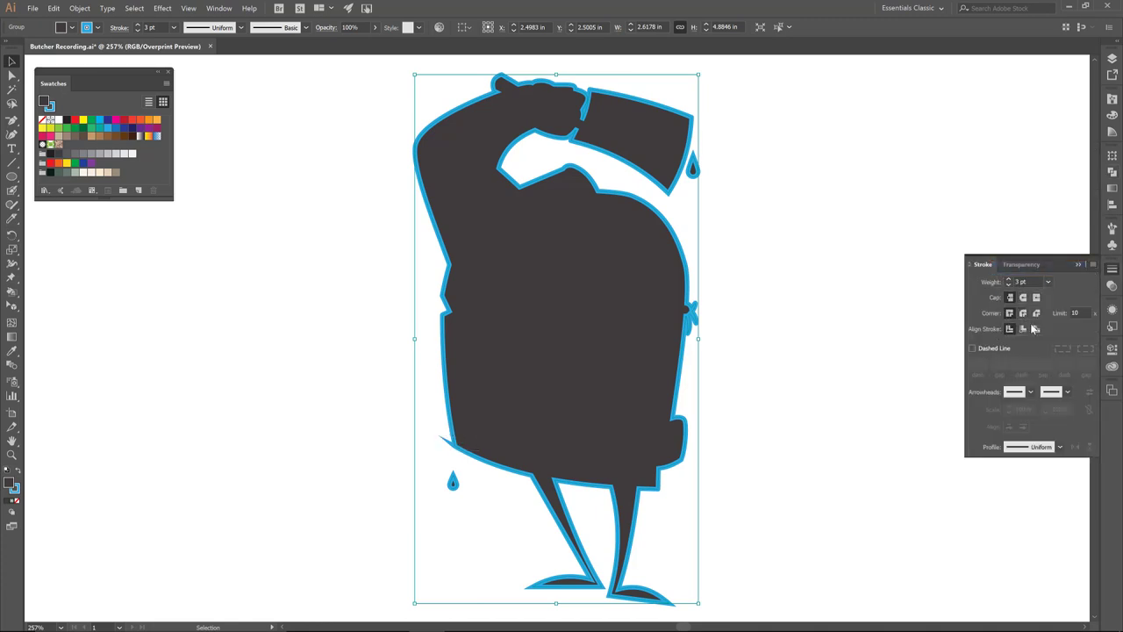
{"action": "left_click", "coordinate": [1036, 329]}
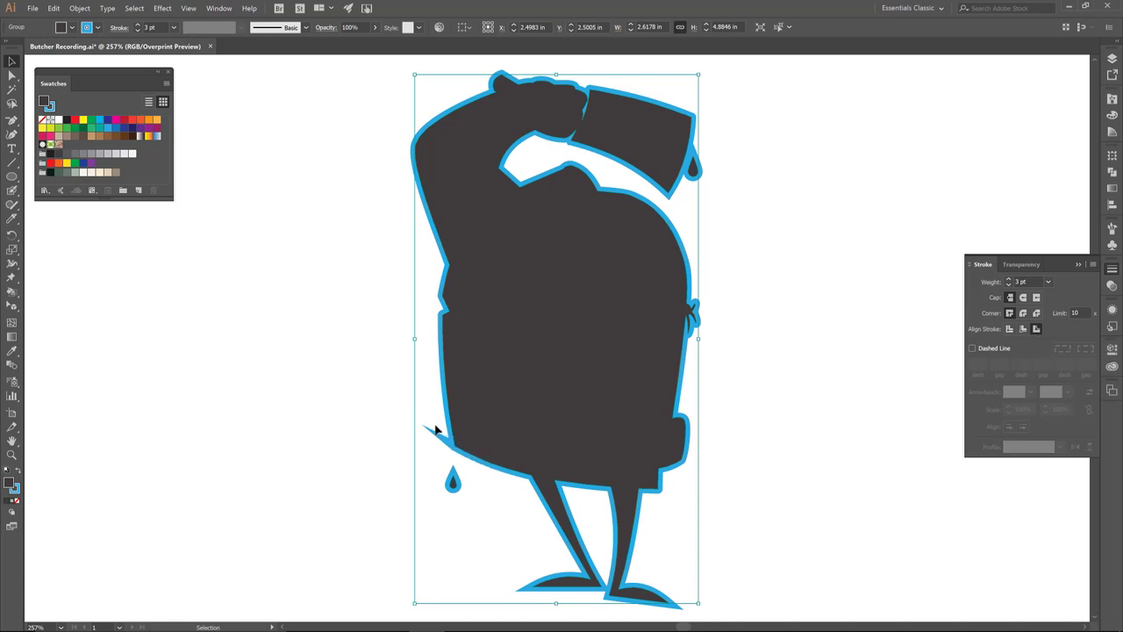
Convert the spiking anchor at the apron's lower-left corner to a corner point and move it in line with the apron's edges
{"action": "key", "text": "z"}
{"action": "left_click_drag", "start_coordinate": [437, 437], "coordinate": [474, 459]}
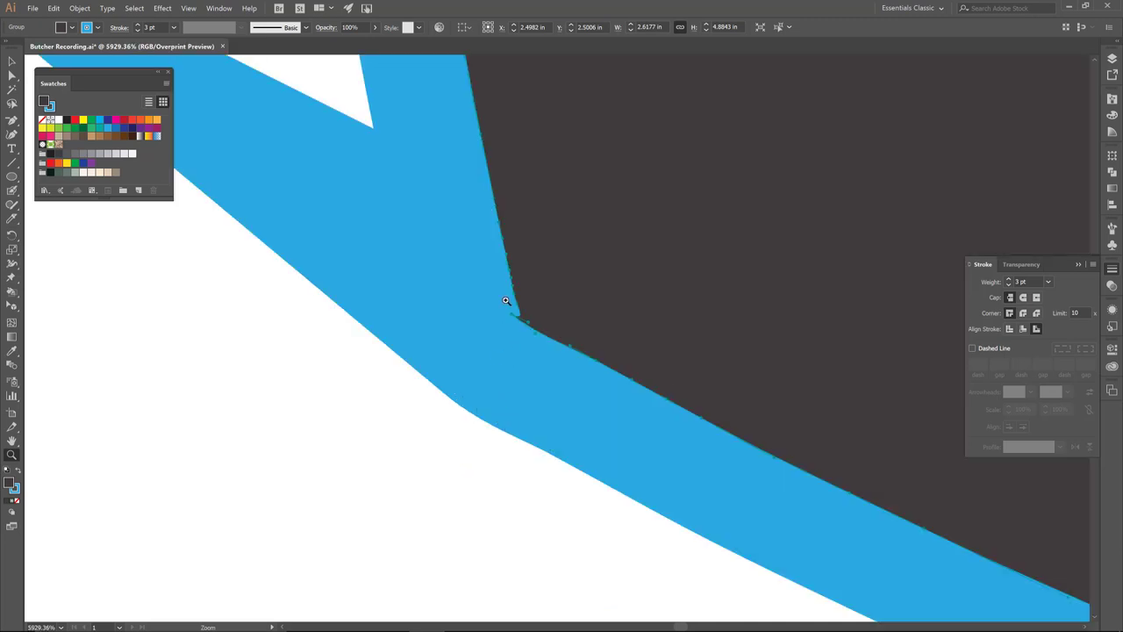
{"action": "key", "text": "shift+c"}
{"action": "left_click", "coordinate": [514, 319]}
{"action": "key", "text": "a"}
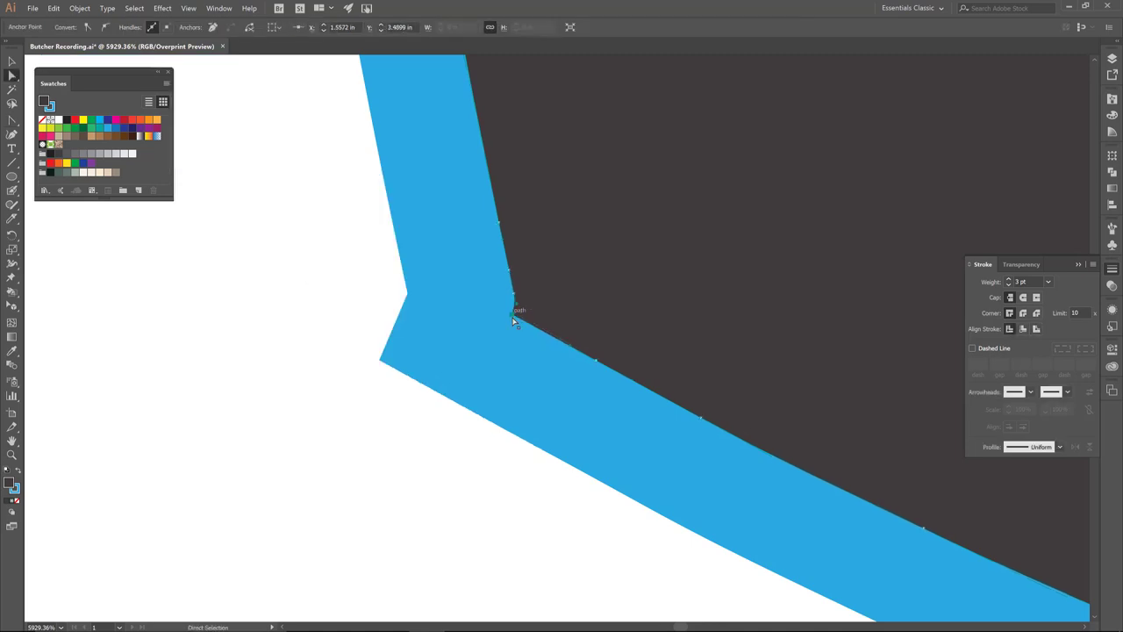
{"action": "left_click_drag", "start_coordinate": [522, 324], "coordinate": [521, 325]}
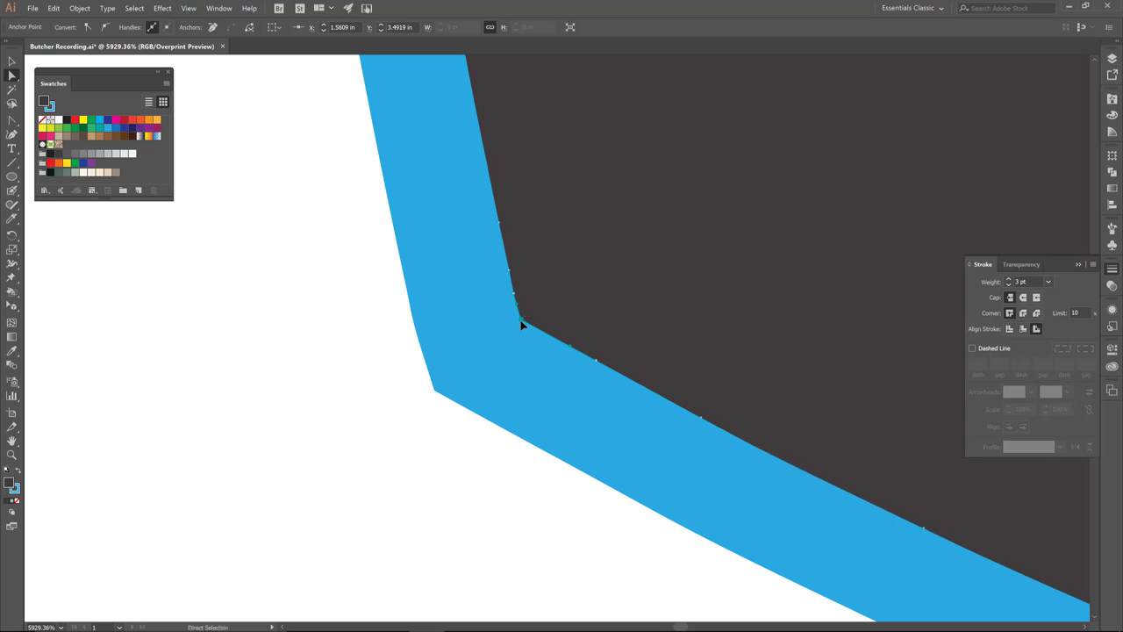
Delete the surplus anchor points on the apron's left edge just above the lower-left corner
{"action": "key", "text": "minus"}
{"action": "left_click", "coordinate": [499, 221]}
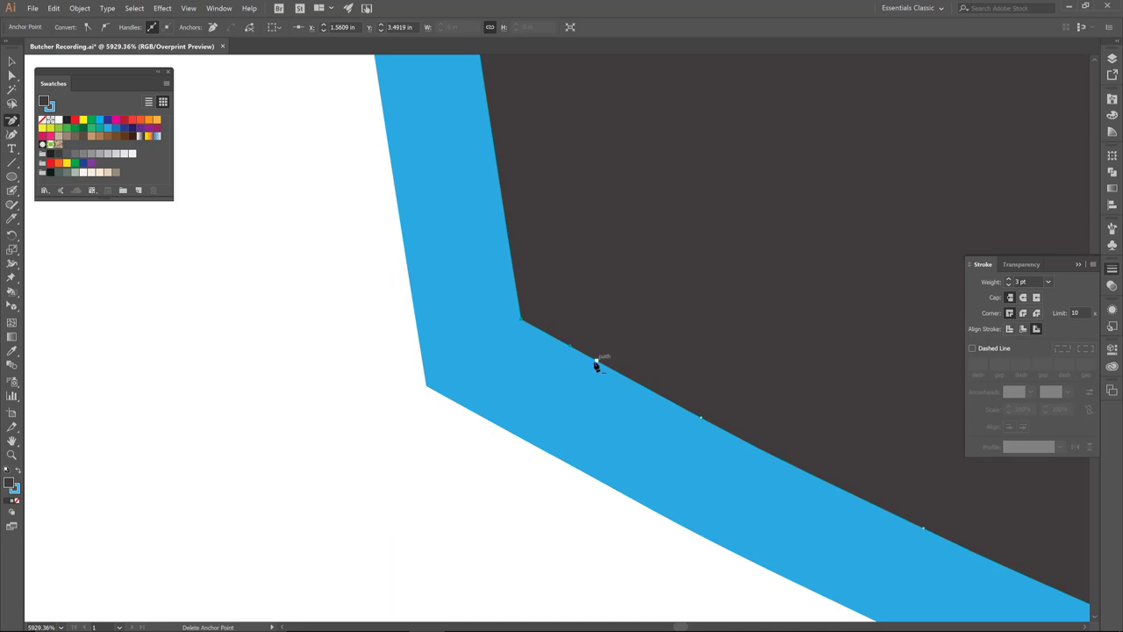
{"action": "key", "text": "ctrl"}
{"action": "key", "text": "ctrl+0"}
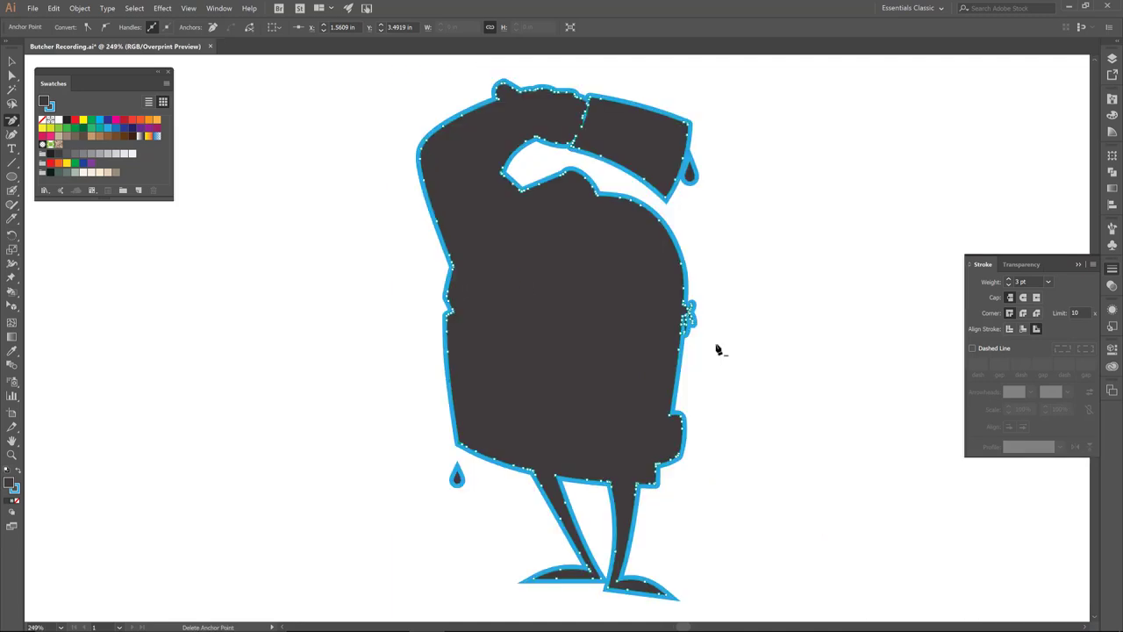
Select the whole silhouette, recolor it with a grayish-brown fill and a beige stroke, and raise the stroke weight to 8 pt
{"action": "key", "text": "v"}
{"action": "left_click", "coordinate": [716, 349]}
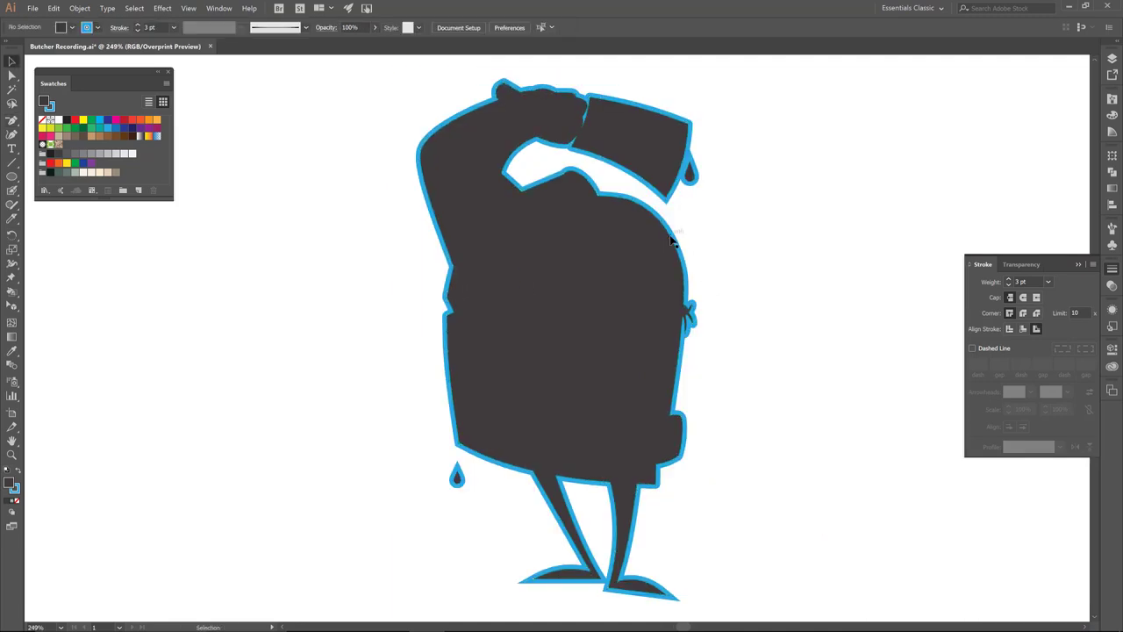
{"action": "key", "text": "ctrl+a"}
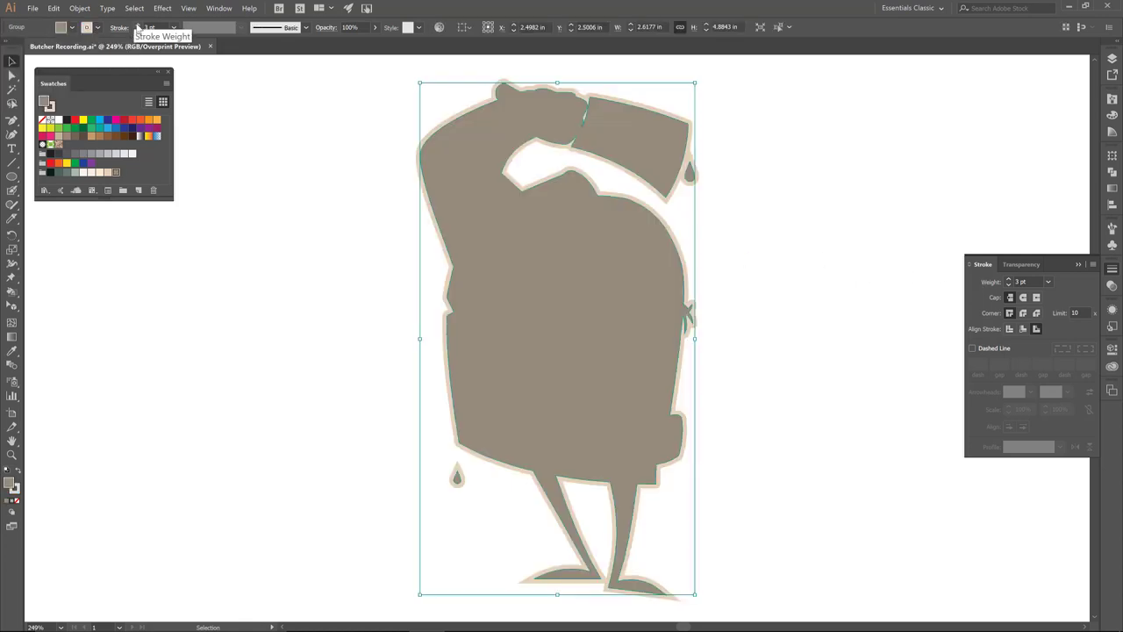
{"action": "left_click", "coordinate": [137, 25]}
{"action": "left_click", "coordinate": [137, 25]}
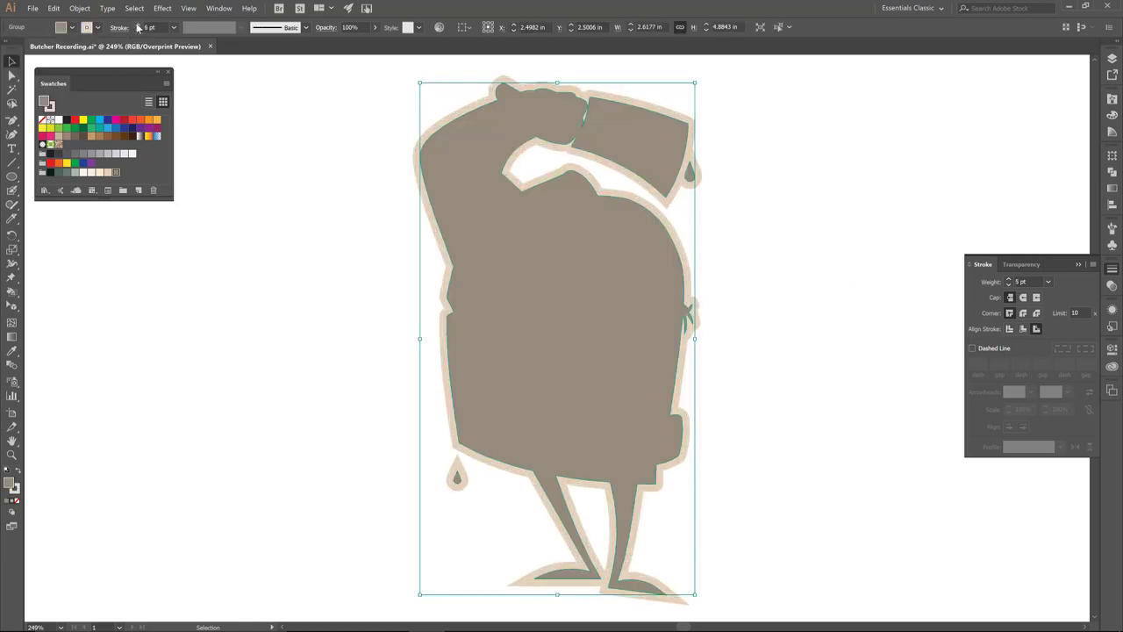
{"action": "left_click", "coordinate": [137, 25]}
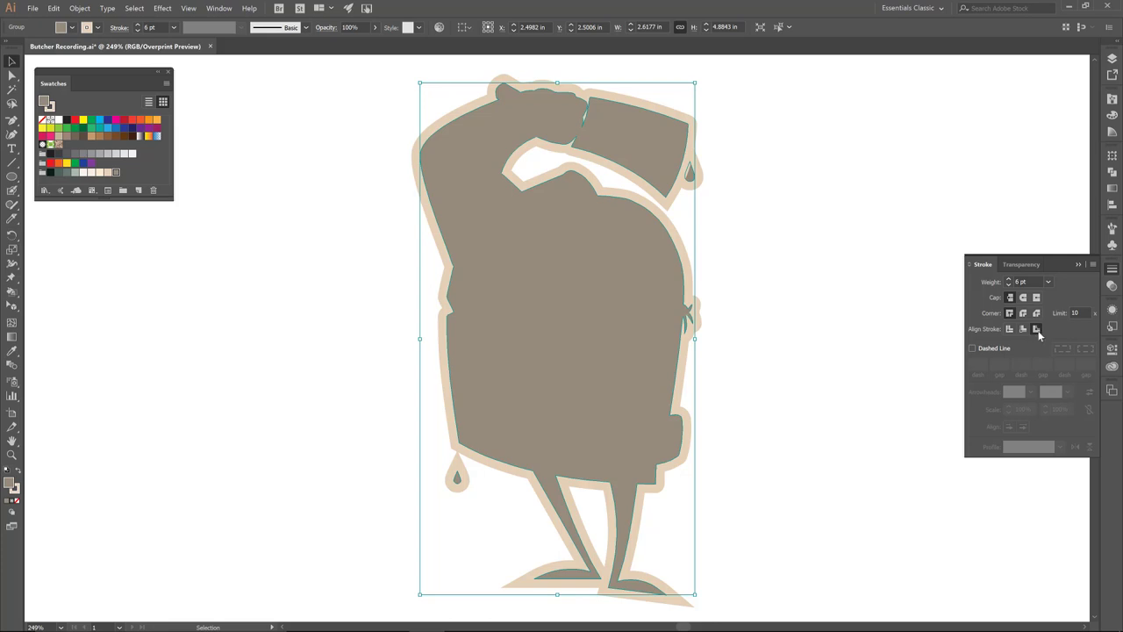
{"action": "left_click", "coordinate": [135, 24]}
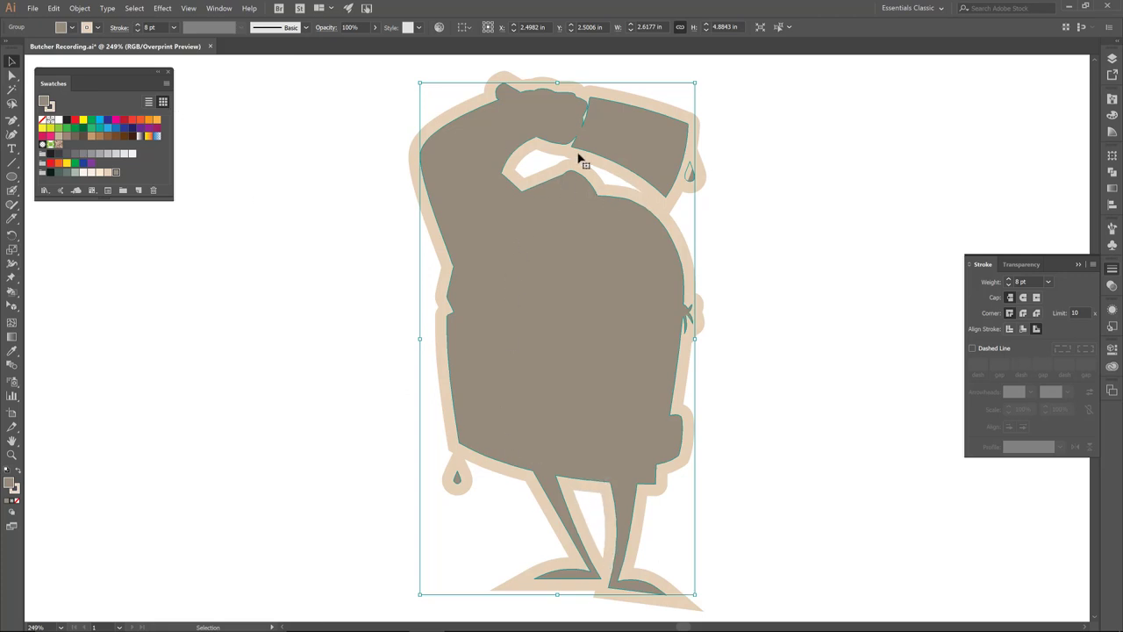
Expand the silhouette's stroke into a beige shape and paint the gaps under the raised arm and between the legs with the Blob Brush
{"action": "left_click", "coordinate": [527, 170]}
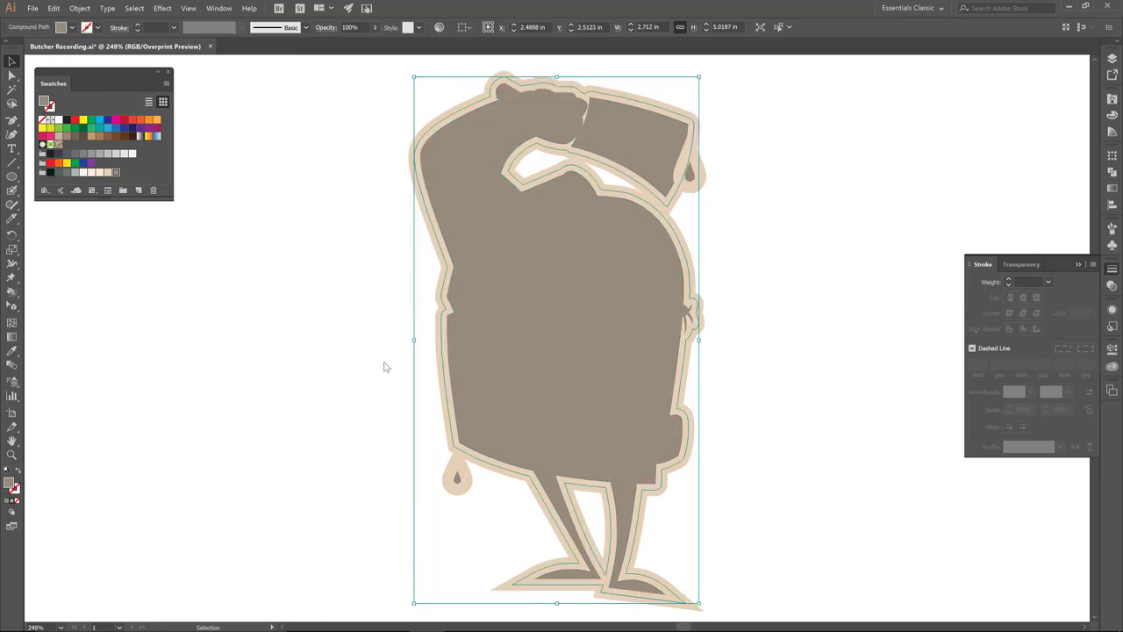
{"action": "left_click", "coordinate": [442, 296]}
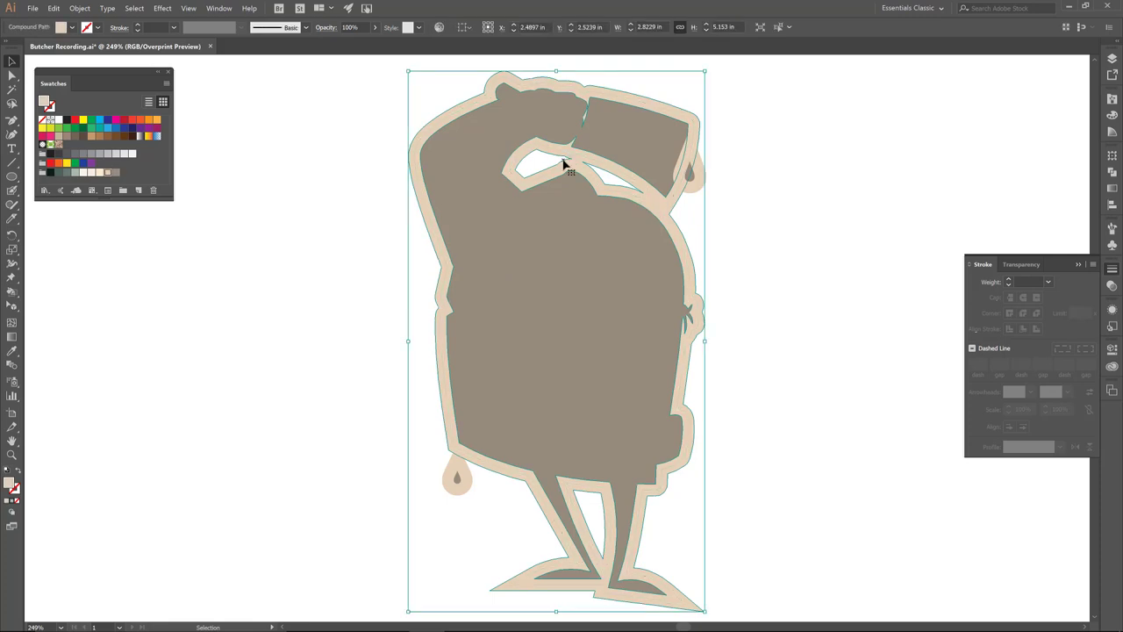
{"action": "key", "text": "shift+b"}
{"action": "mouse_move", "coordinate": [563, 165]}
{"action": "left_mouse_down"}
{"action": "mouse_move", "coordinate": [550, 152]}
{"action": "mouse_move", "coordinate": [526, 170]}
{"action": "mouse_move", "coordinate": [531, 150]}
{"action": "mouse_move", "coordinate": [531, 170]}
{"action": "mouse_move", "coordinate": [548, 164]}
{"action": "left_mouse_up"}
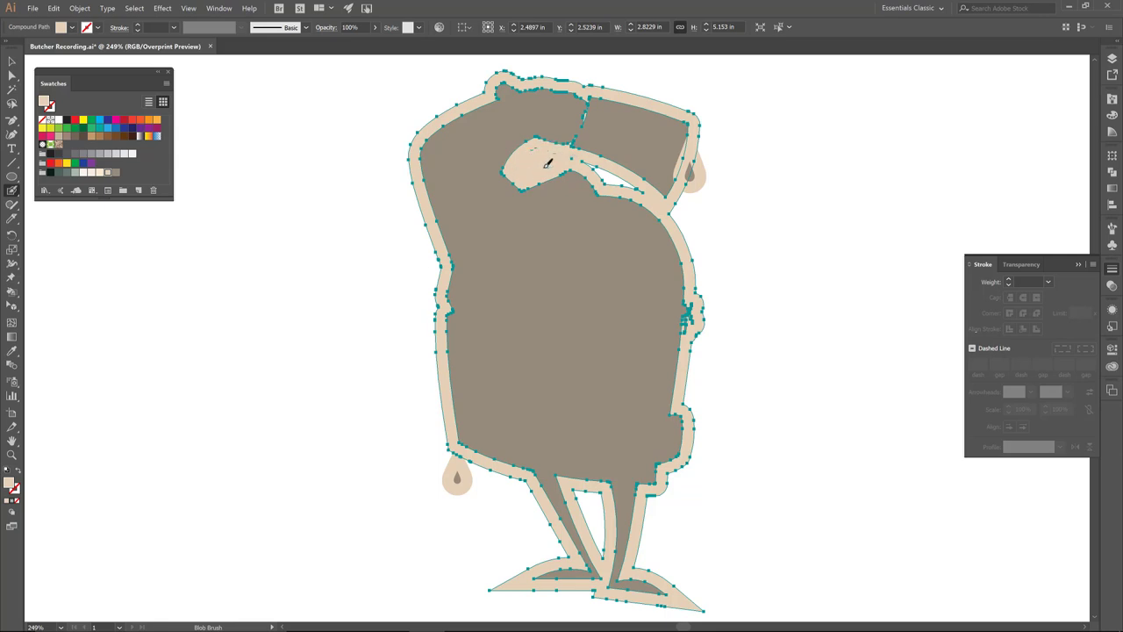
{"action": "key", "text": "ctrl+shift+a"}
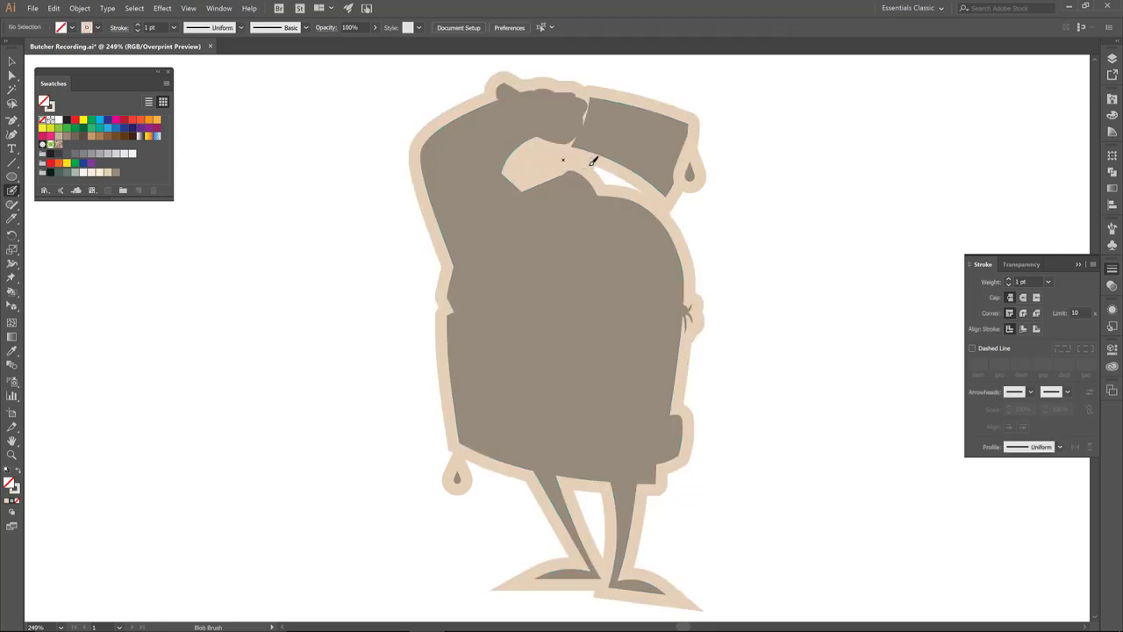
{"action": "key", "text": "v"}
{"action": "left_click", "coordinate": [591, 167]}
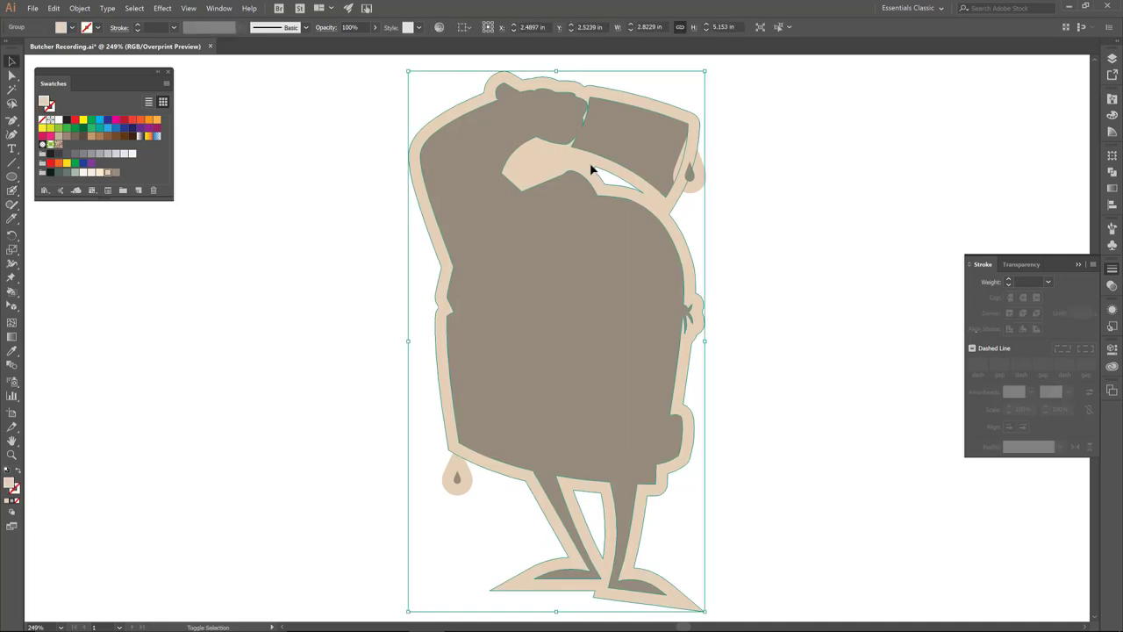
{"action": "key", "text": "ctrl+shift+a"}
Turn the character's inking, gradient and shadow layers back on so the artwork shows over the outlined silhouette
{"action": "left_click", "coordinate": [1111, 58]}
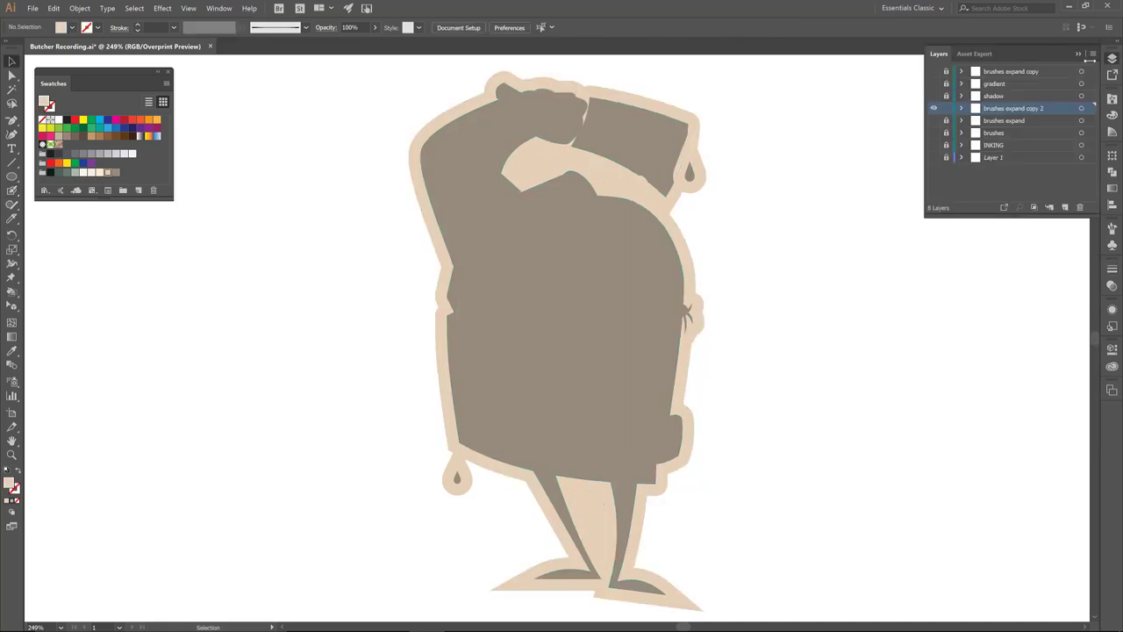
{"action": "left_click", "coordinate": [934, 108]}
{"action": "left_click", "coordinate": [933, 95]}
{"action": "key", "text": "ctrl+shift+F9"}
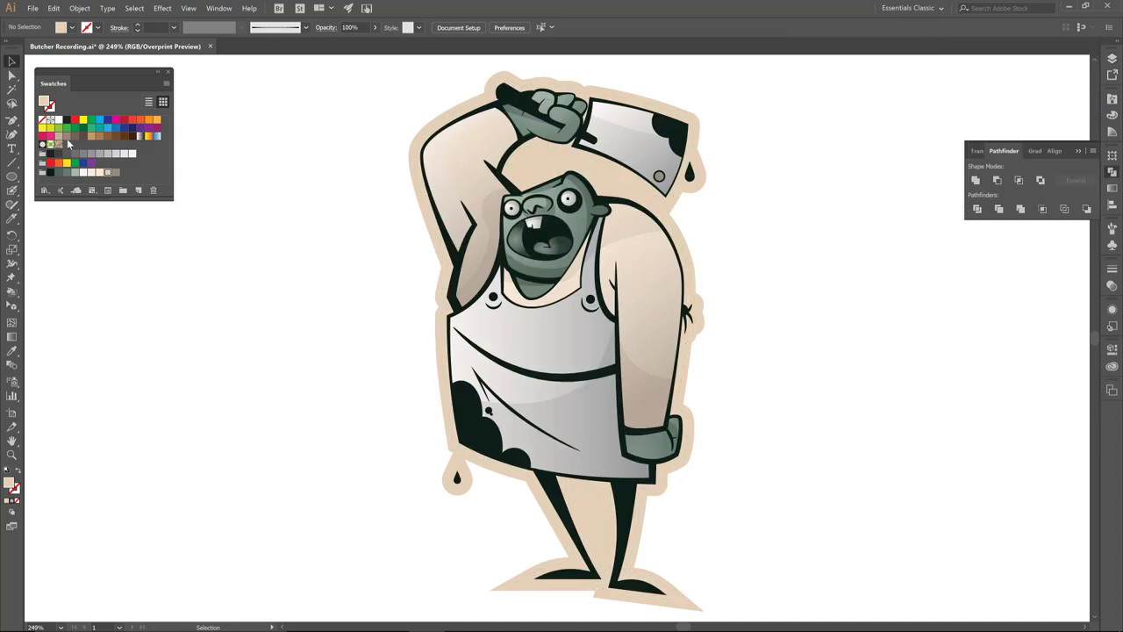
Draw a background rectangle around the butcher and enlarge it proportionally from its center to about 10.83 by 5.89 in
{"action": "left_click", "coordinate": [12, 180]}
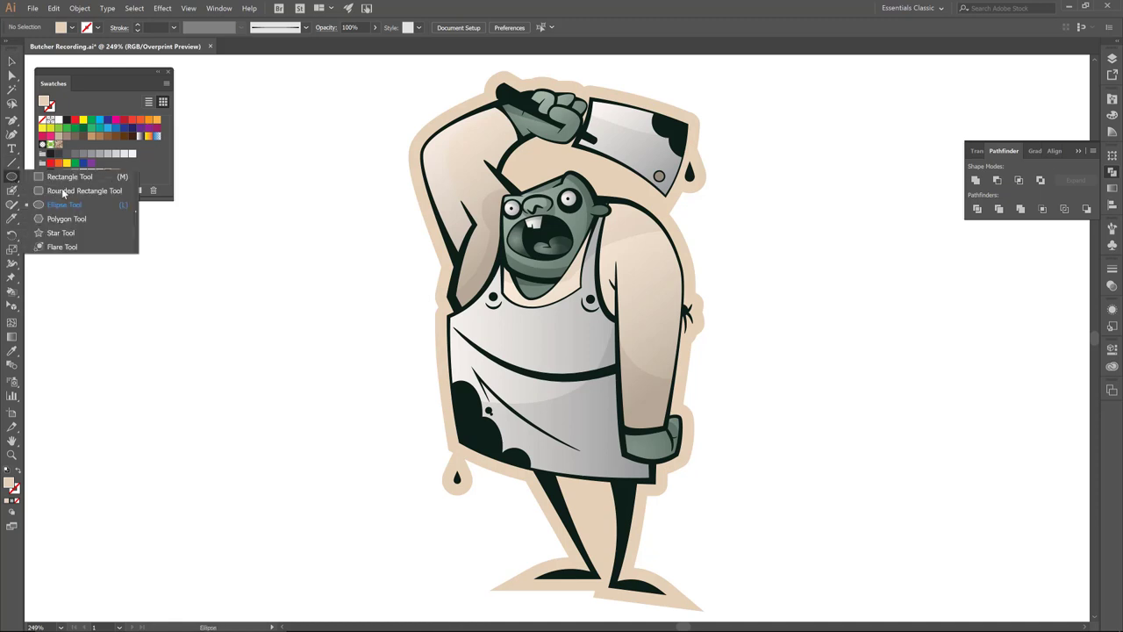
{"action": "left_click", "coordinate": [68, 177]}
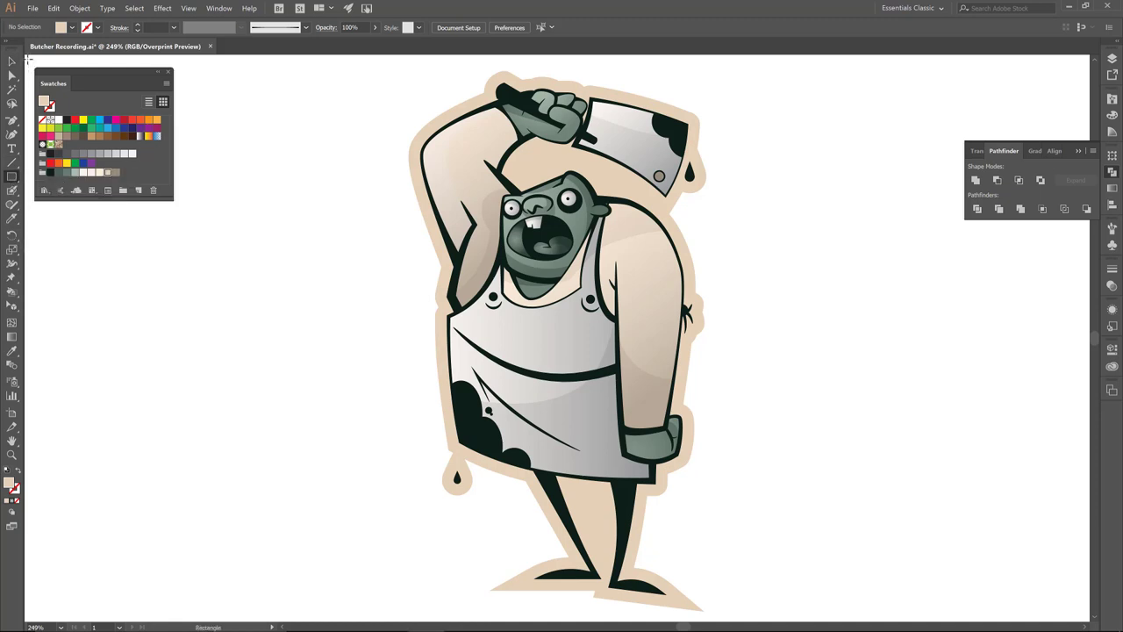
{"action": "left_click_drag", "start_coordinate": [28, 59], "coordinate": [1082, 603]}
{"action": "scroll", "coordinate": [1072, 604], "scroll_direction": "up", "scroll_amount": 1}
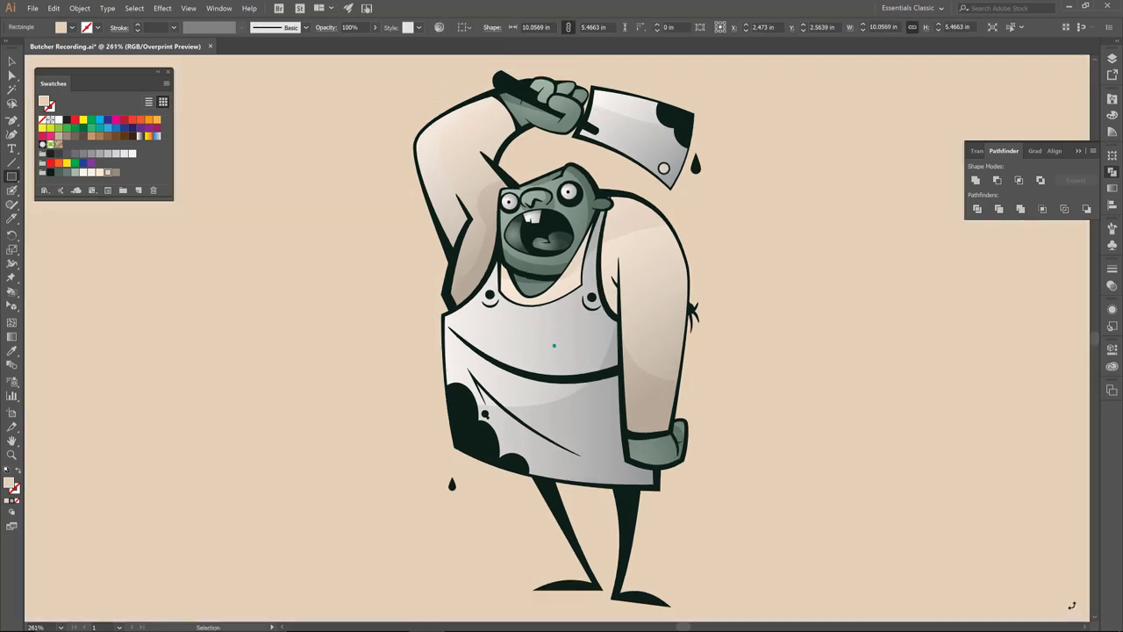
{"action": "key", "text": "ctrl+minus"}
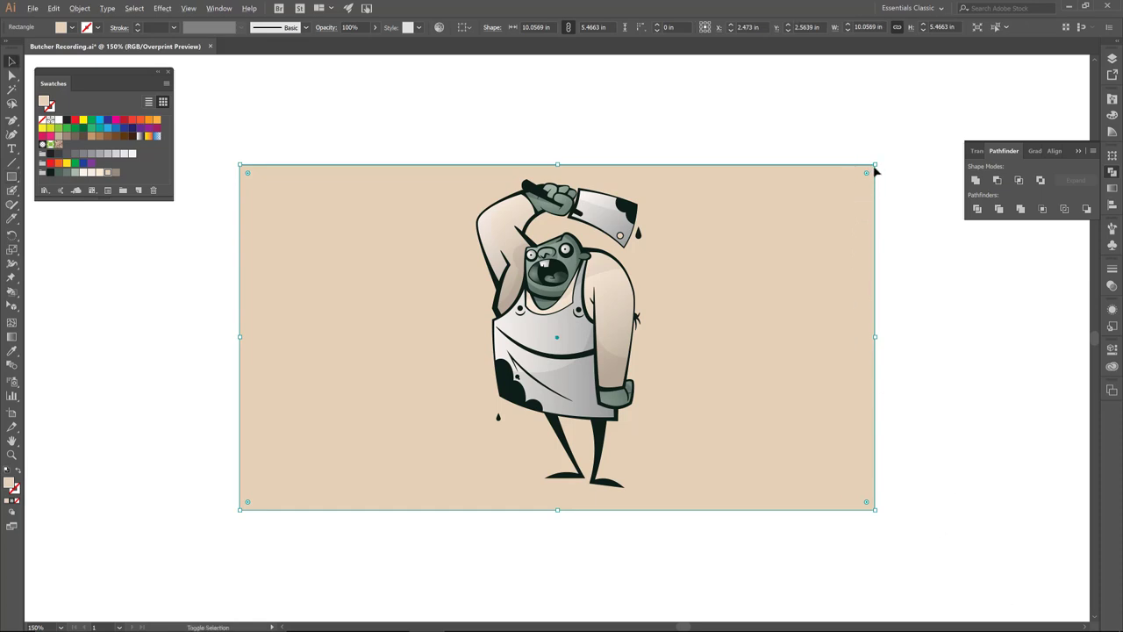
{"action": "left_click_drag", "start_coordinate": [874, 166], "coordinate": [900, 151]}
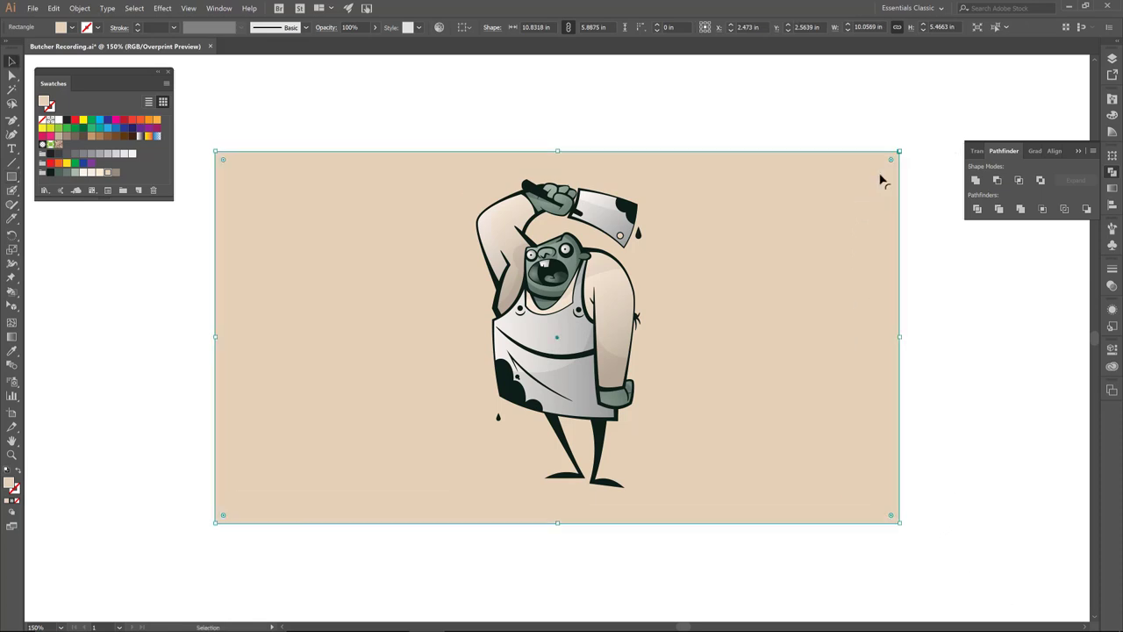
Send the background rectangle to the back, behind the beige outline, and fill it with the dark green swatch
{"action": "left_click", "coordinate": [50, 172]}
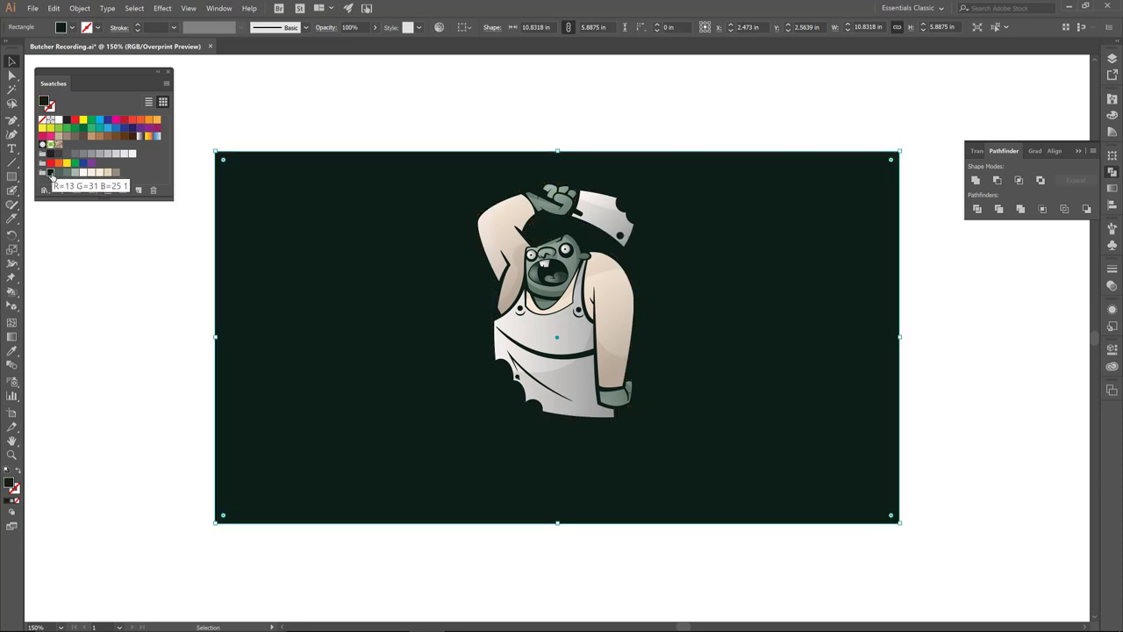
{"action": "right_click", "coordinate": [300, 340]}
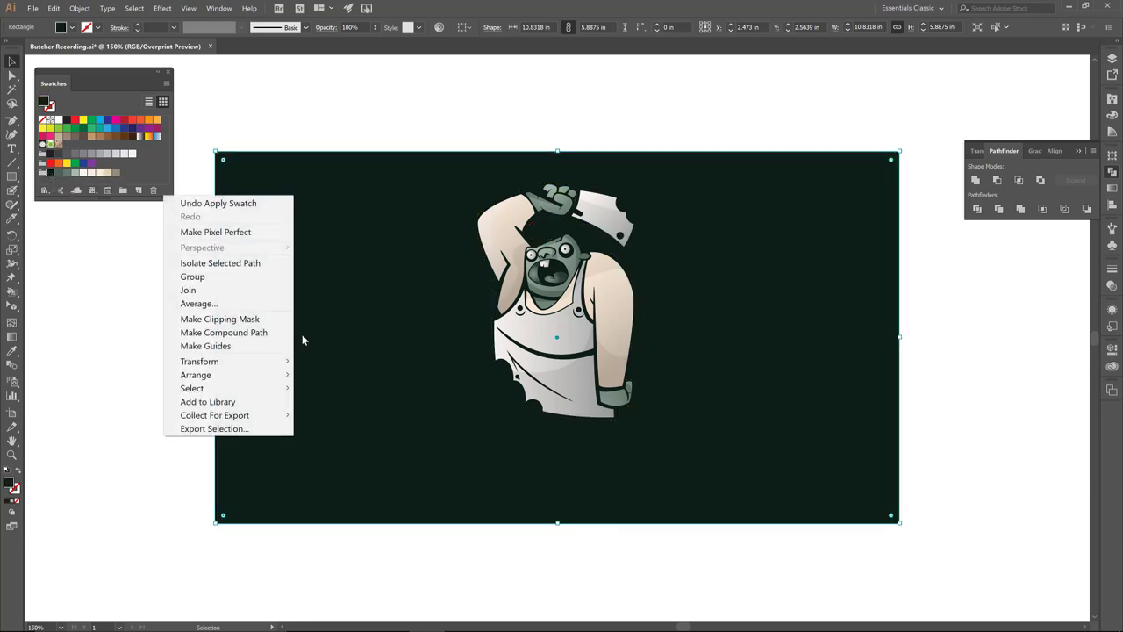
{"action": "mouse_move", "coordinate": [220, 375]}
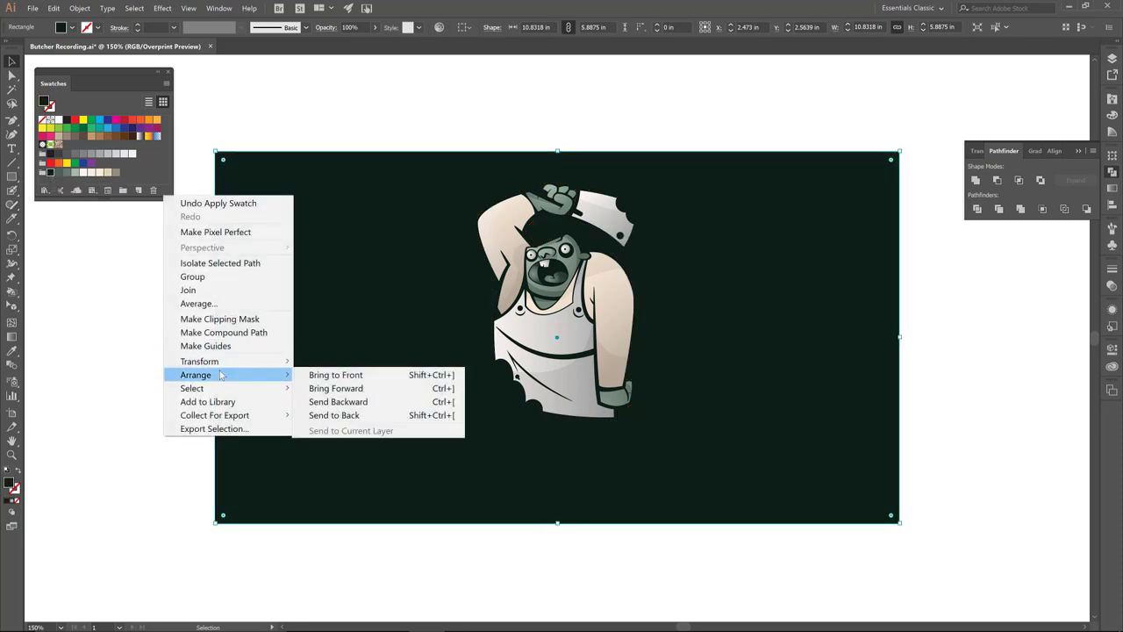
{"action": "left_click", "coordinate": [324, 418]}
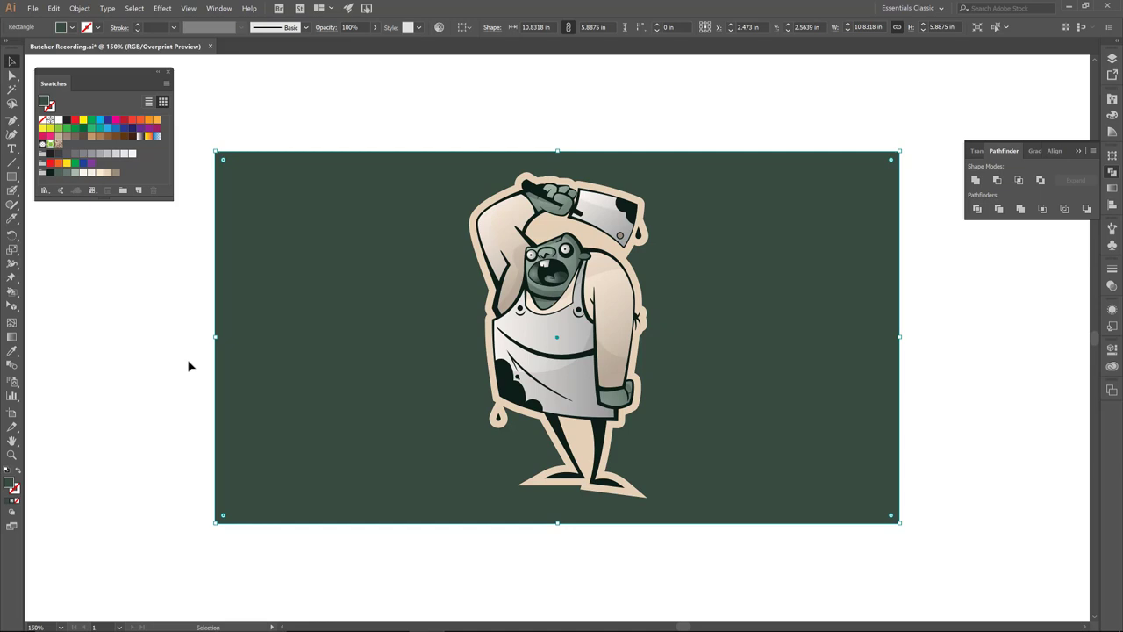
{"action": "key", "text": "a"}
{"action": "key", "text": "ctrl+plus"}
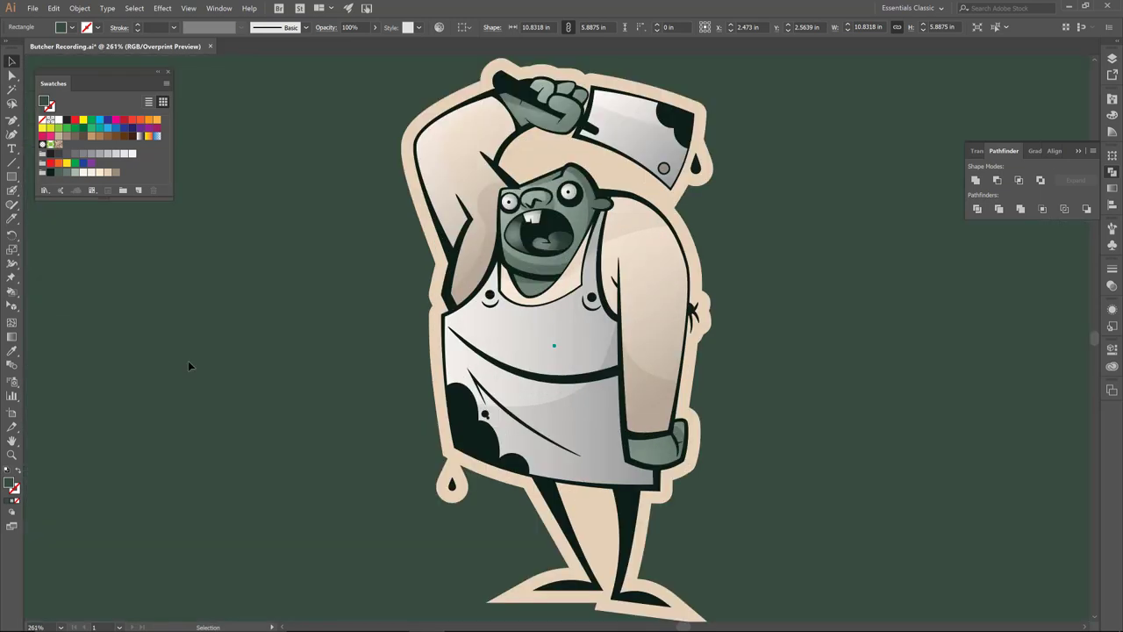
Collapse the open Pathfinder options, dock the floating swatches with the other collapsed palettes, and save the document
{"action": "left_click", "coordinate": [1079, 152]}
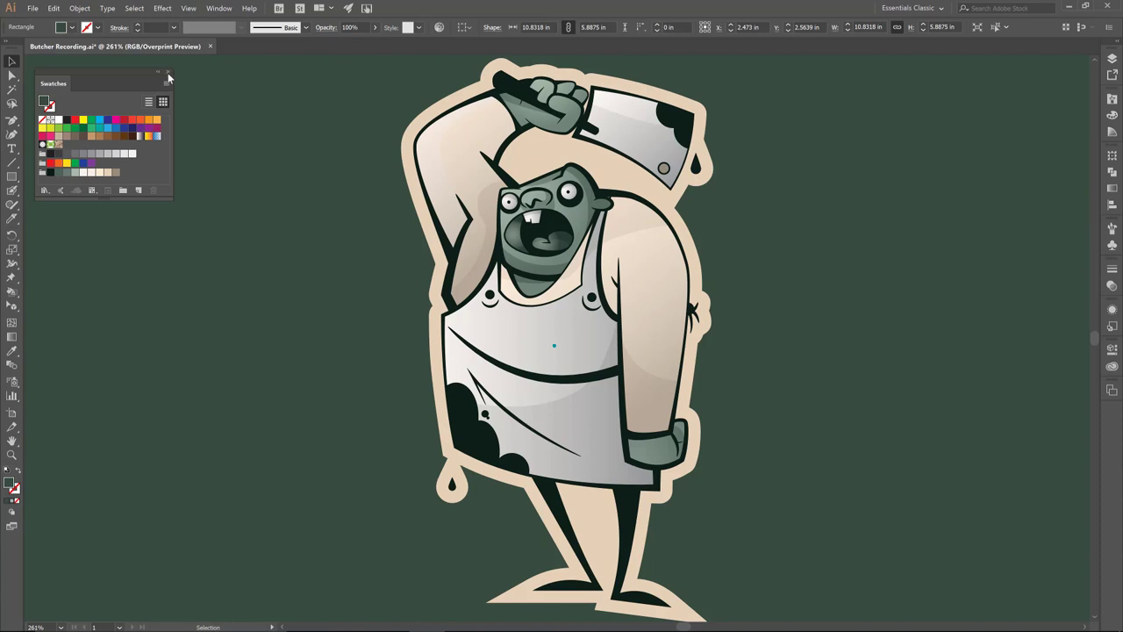
{"action": "left_click_drag", "start_coordinate": [70, 78], "coordinate": [1112, 205]}
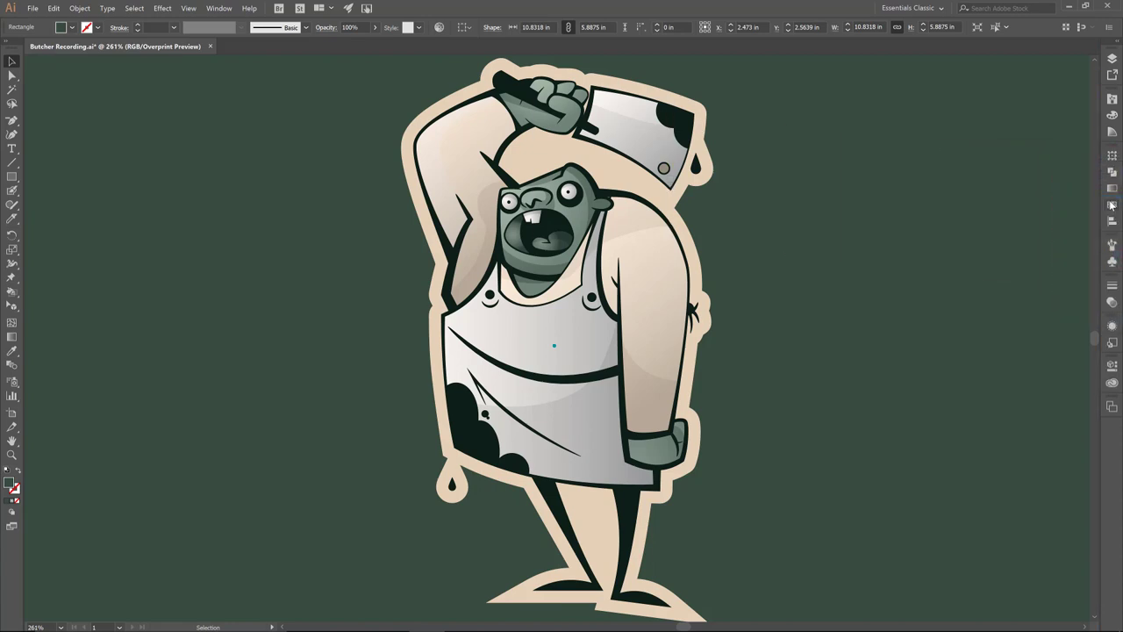
{"action": "left_click", "coordinate": [33, 9]}
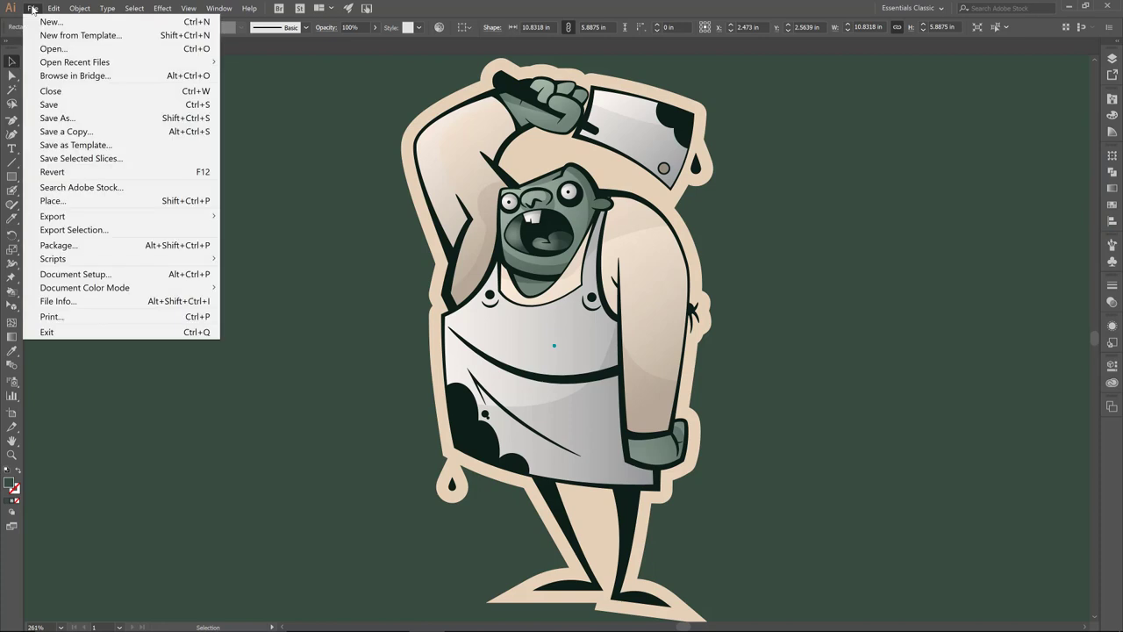
{"action": "left_click", "coordinate": [46, 105]}
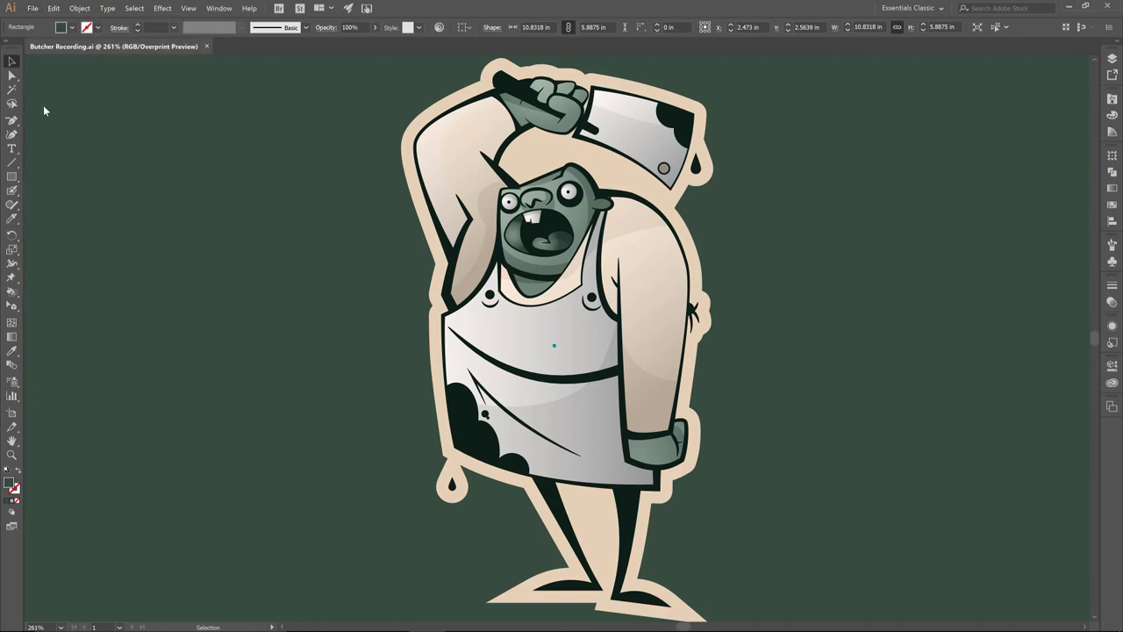